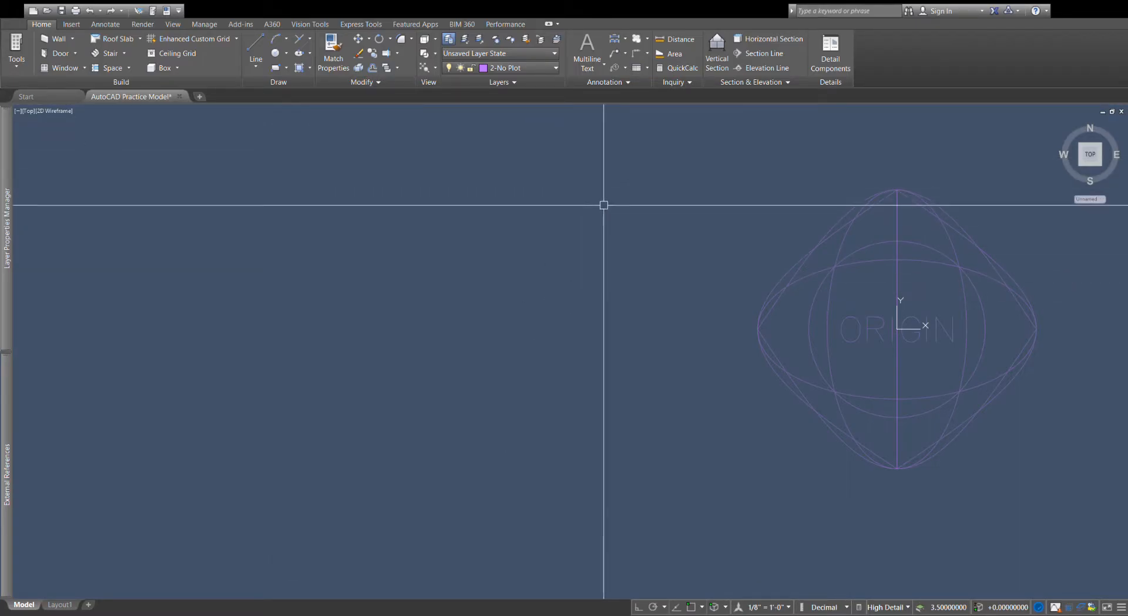
pyautogui.scroll(-2, 491, 323)
pyautogui.moveTo(509, 340)
pyautogui.mouseDown(button='middle')
pyautogui.moveTo(844, 284)
pyautogui.moveTo(647, 327)
pyautogui.moveTo(539, 324)
pyautogui.mouseUp(button='middle')
pyautogui.scroll(-2, 512, 329)
pyautogui.scroll(2, 531, 355)
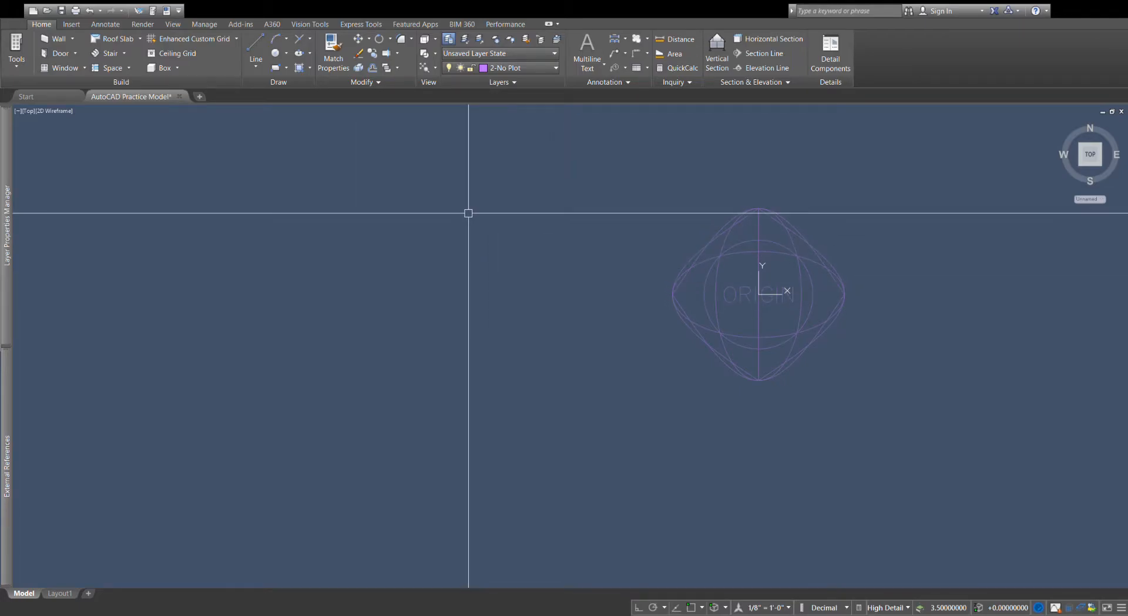
pyautogui.click(486, 203)
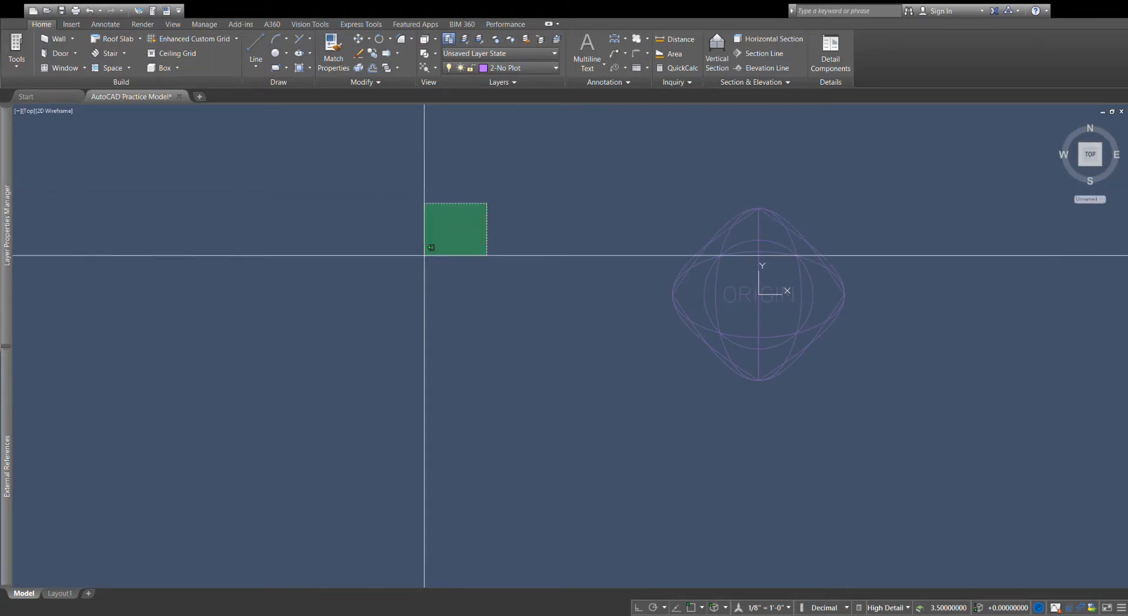
pyautogui.click(549, 262)
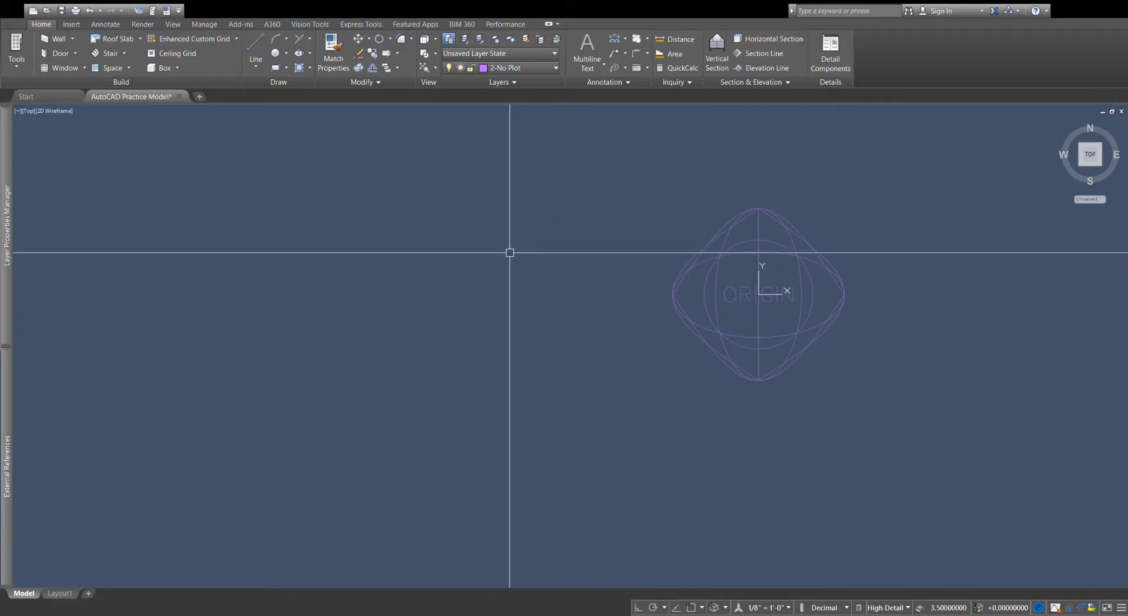
# Draw a single diagonal line in the empty area west of the origin marker, and select it to check its grips.
pyautogui.click(262, 71)
pyautogui.click(555, 236)
pyautogui.click(441, 285)
pyautogui.press('Escape')
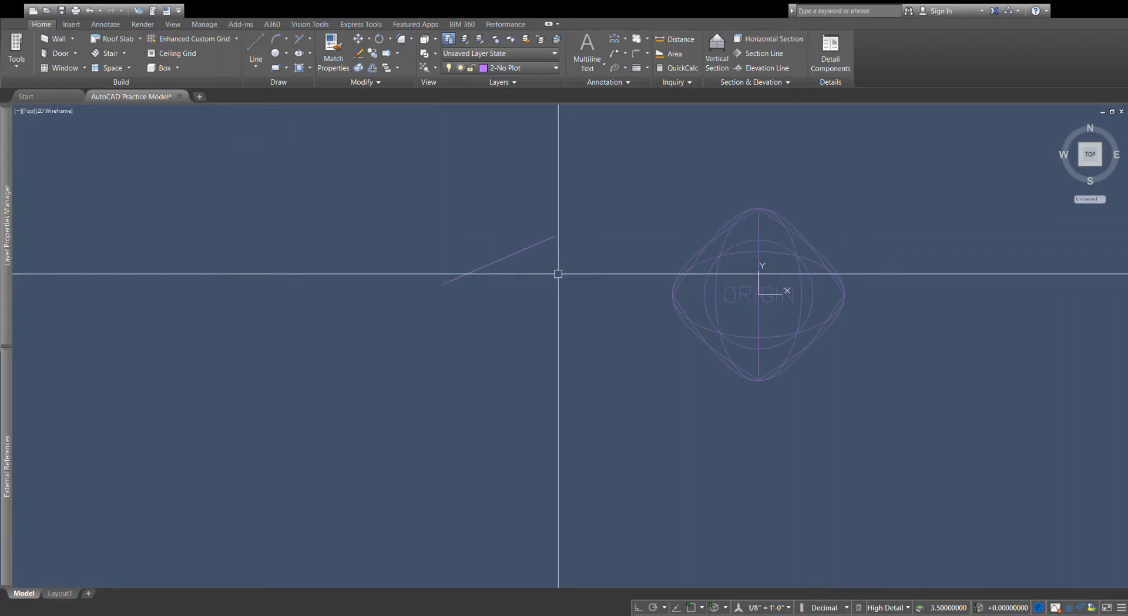
pyautogui.click(498, 260)
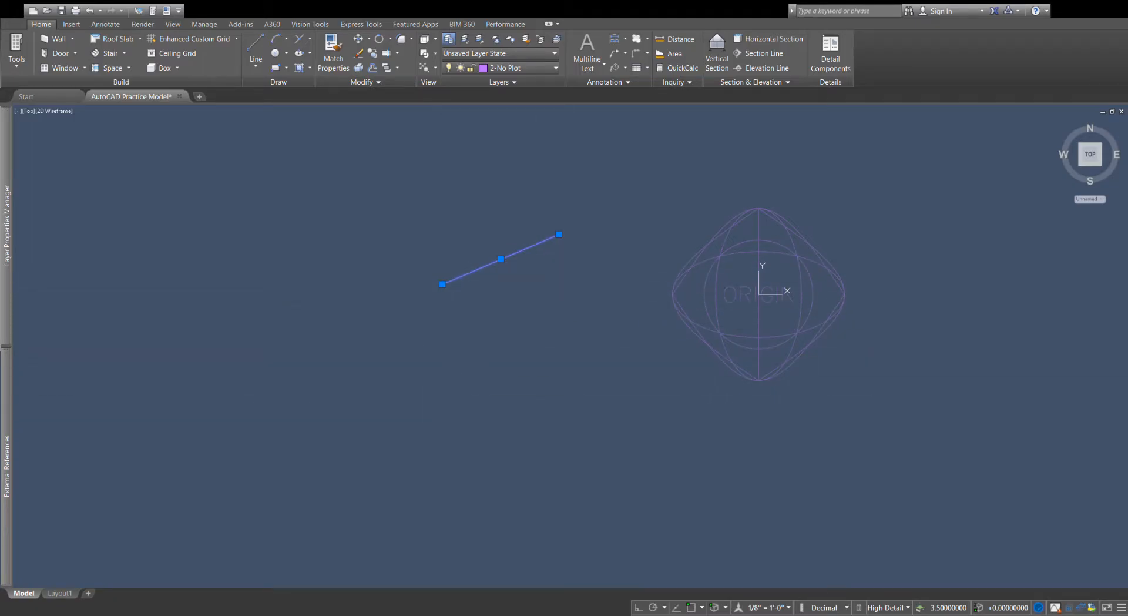
pyautogui.press('Escape')
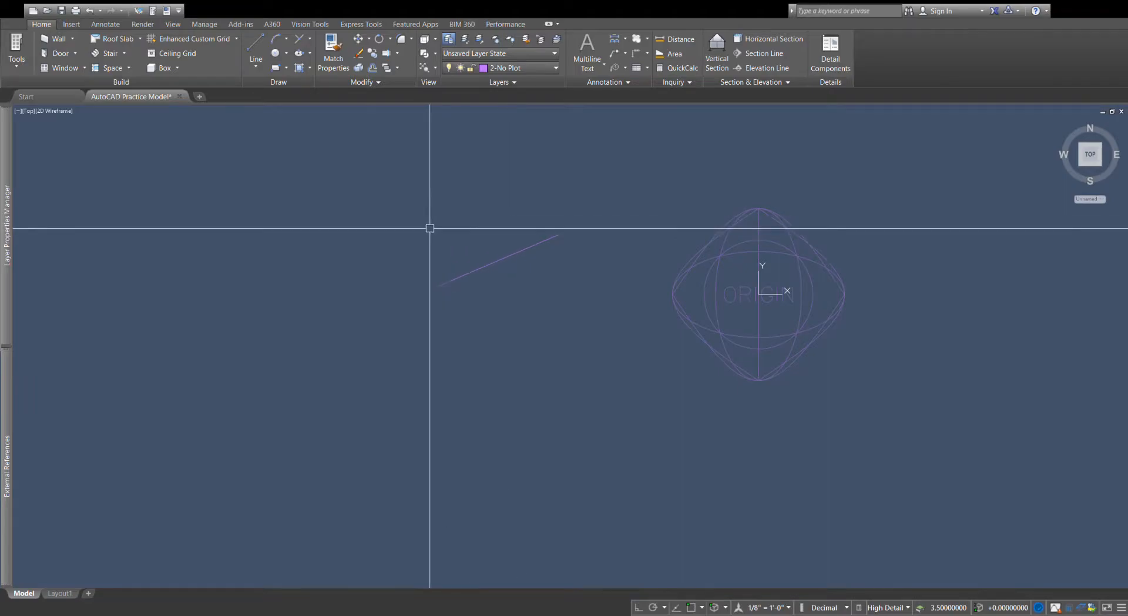
# Draw three shorter lines crossing near the middle of the diagonal line.
pyautogui.click(434, 207)
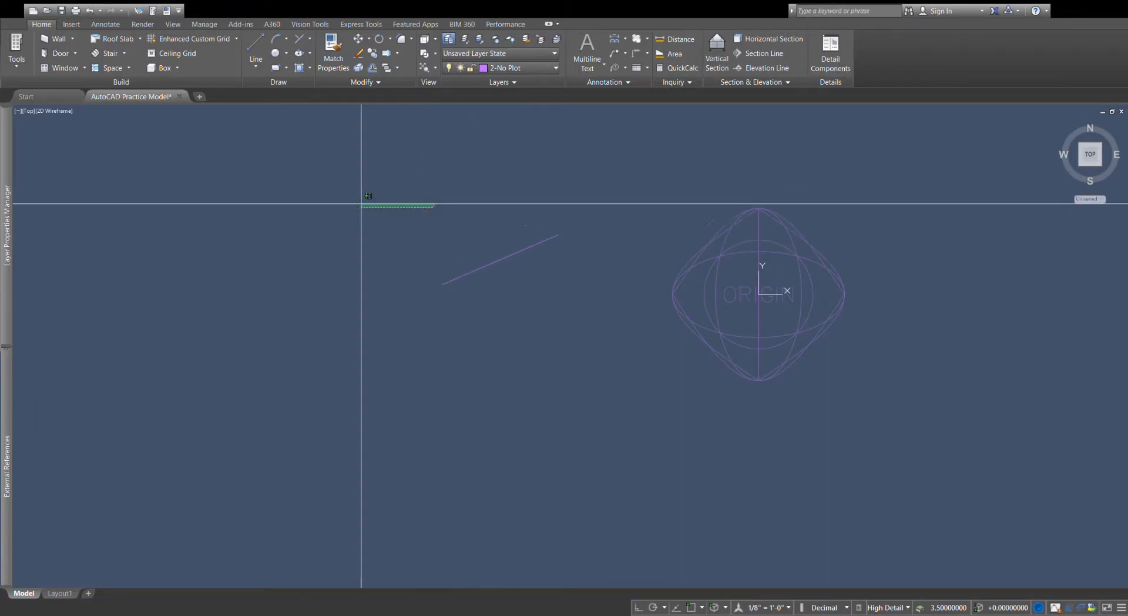
pyautogui.click(482, 222)
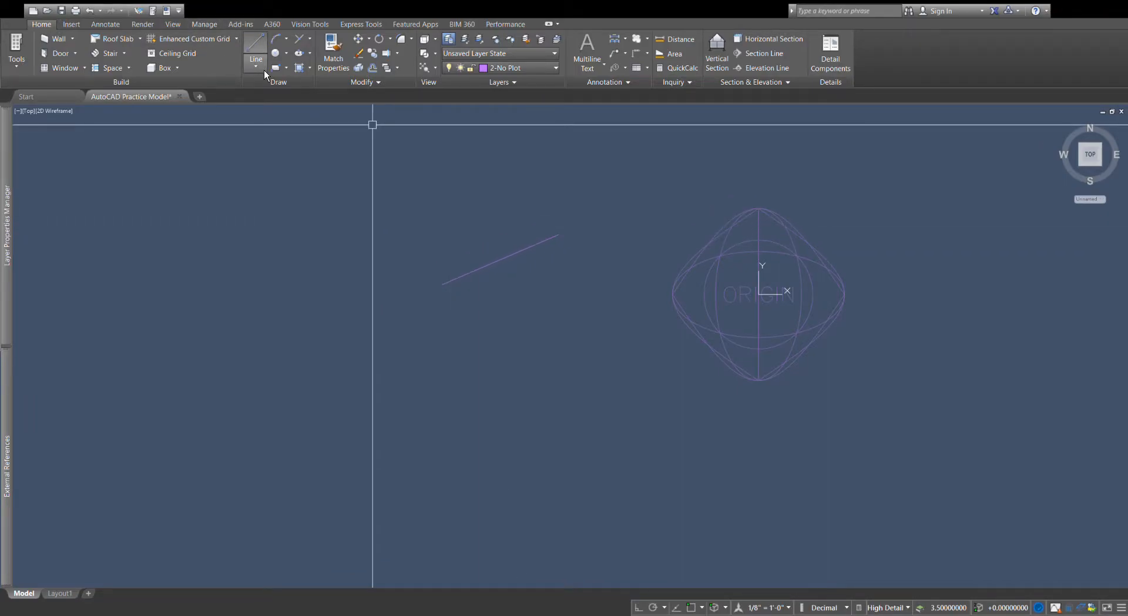
pyautogui.click(467, 243)
pyautogui.click(537, 274)
pyautogui.press('space')
pyautogui.press('space')
pyautogui.click(507, 242)
pyautogui.press('space')
pyautogui.press('space')
pyautogui.click(482, 258)
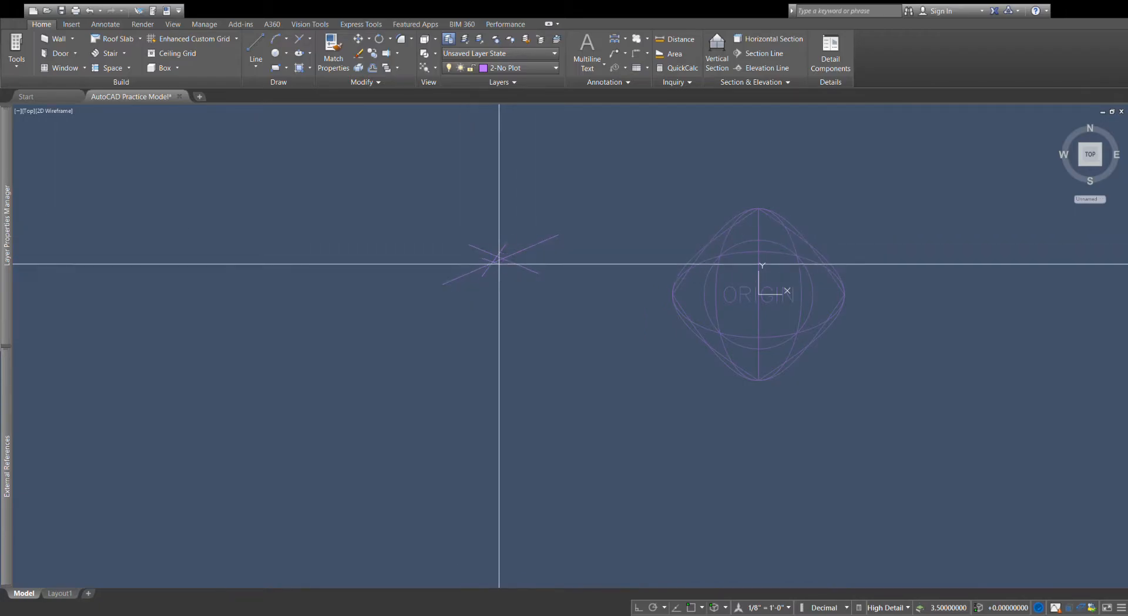
pyautogui.click(511, 272)
pyautogui.press('space')
# Try window and crossing selections on and around the crossing lines, clearing each selection.
pyautogui.click(429, 180)
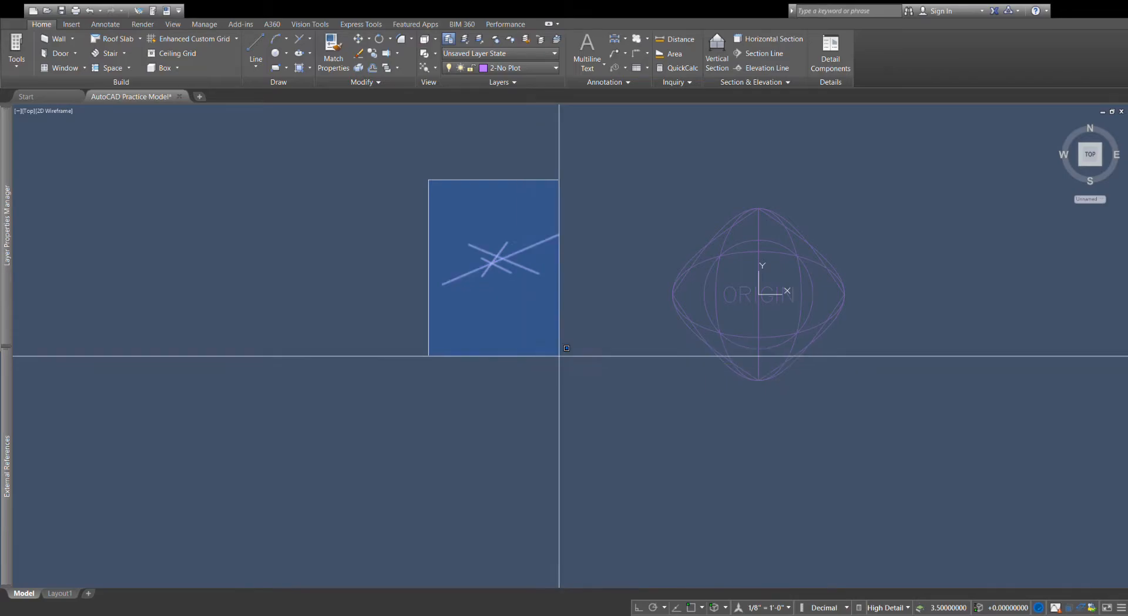
pyautogui.click(529, 359)
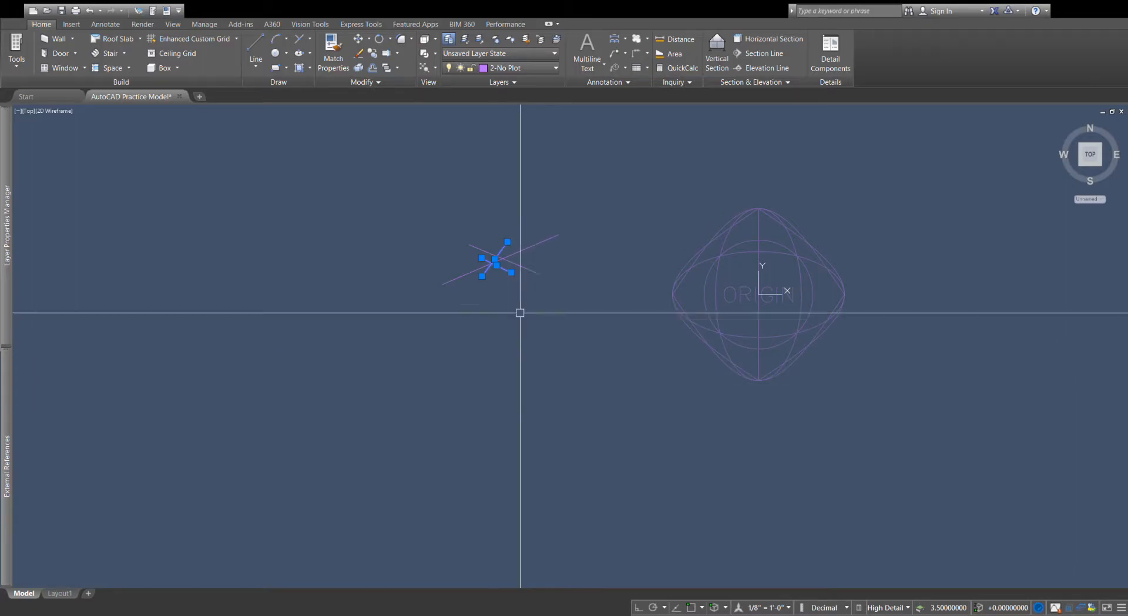
pyautogui.press('Escape')
pyautogui.click(560, 304)
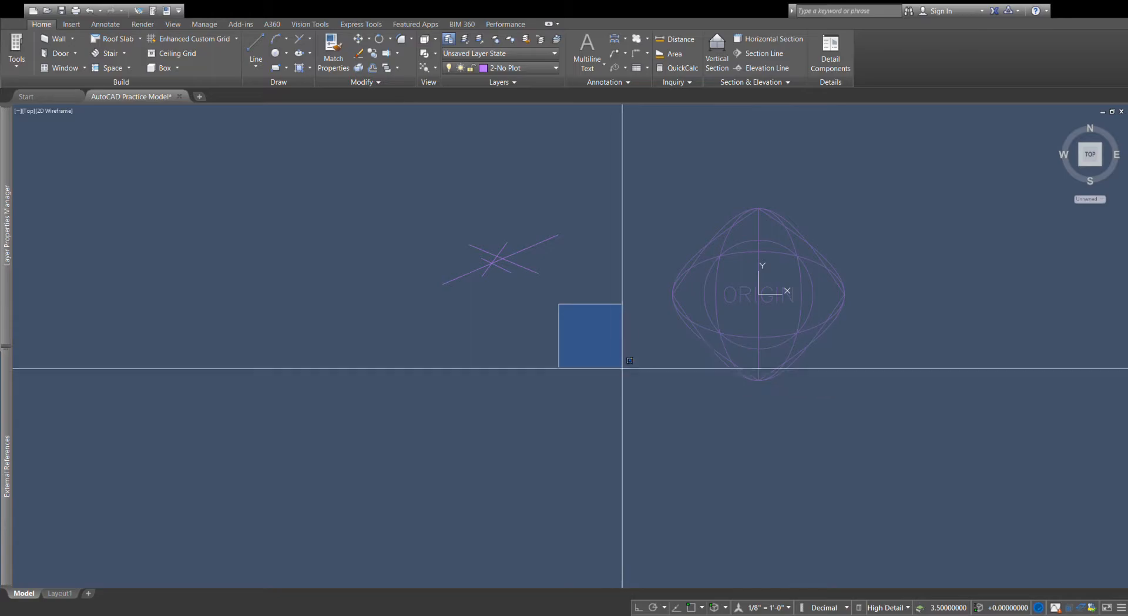
pyautogui.click(600, 352)
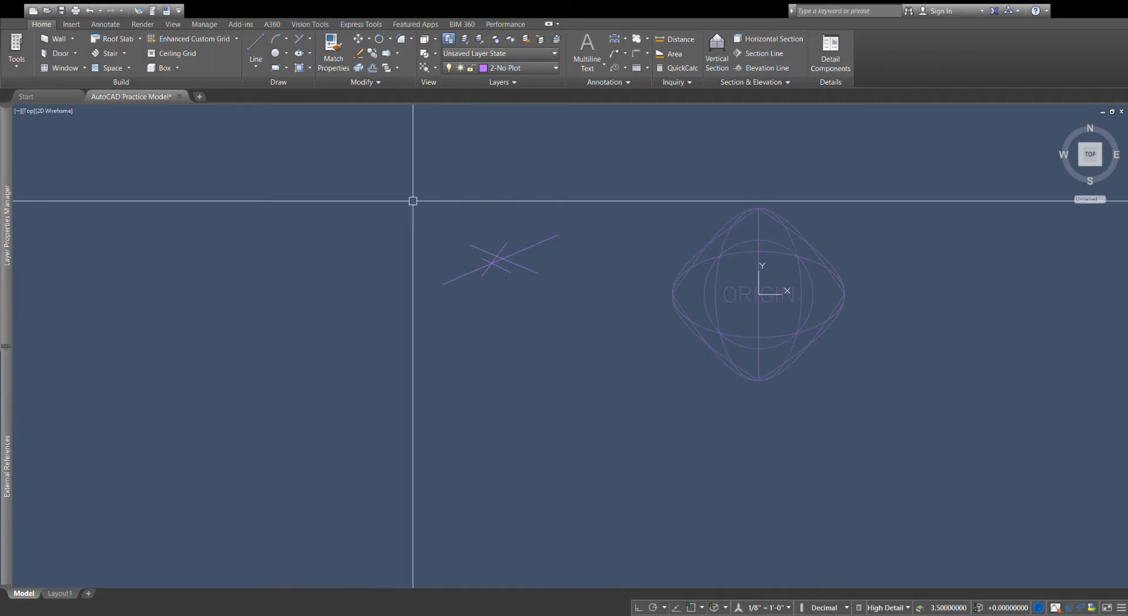
pyautogui.moveTo(415, 200)
pyautogui.mouseDown()
pyautogui.moveTo(448, 210)
pyautogui.moveTo(449, 232)
pyautogui.moveTo(424, 268)
pyautogui.moveTo(463, 241)
pyautogui.moveTo(516, 239)
pyautogui.moveTo(531, 272)
pyautogui.moveTo(509, 302)
pyautogui.moveTo(454, 302)
pyautogui.moveTo(443, 269)
pyautogui.moveTo(472, 234)
pyautogui.moveTo(534, 327)
pyautogui.moveTo(494, 309)
pyautogui.moveTo(527, 292)
pyautogui.moveTo(570, 237)
pyautogui.moveTo(372, 334)
pyautogui.moveTo(594, 300)
pyautogui.moveTo(469, 334)
pyautogui.moveTo(583, 407)
pyautogui.moveTo(592, 368)
pyautogui.moveTo(604, 368)
pyautogui.moveTo(534, 321)
pyautogui.moveTo(565, 244)
pyautogui.moveTo(554, 312)
pyautogui.moveTo(574, 311)
pyautogui.moveTo(534, 325)
pyautogui.moveTo(575, 303)
pyautogui.moveTo(559, 296)
pyautogui.moveTo(532, 298)
pyautogui.moveTo(504, 324)
pyautogui.moveTo(395, 309)
pyautogui.moveTo(472, 203)
pyautogui.moveTo(653, 189)
pyautogui.moveTo(482, 221)
pyautogui.moveTo(527, 354)
pyautogui.moveTo(562, 244)
pyautogui.moveTo(517, 244)
pyautogui.moveTo(549, 234)
pyautogui.moveTo(548, 247)
pyautogui.mouseUp()
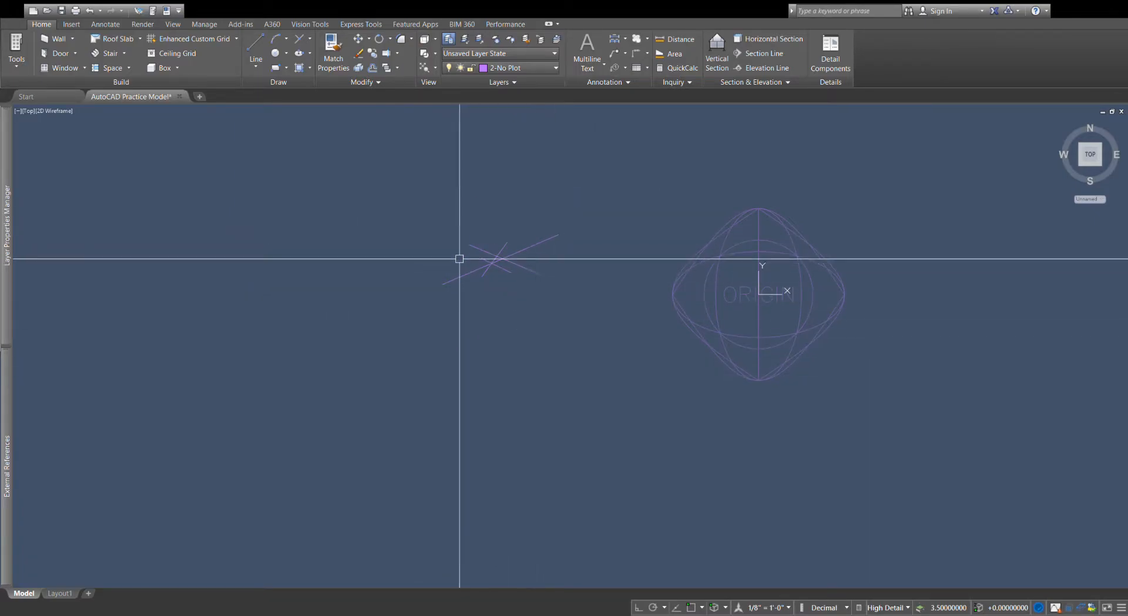
pyautogui.moveTo(596, 413)
pyautogui.mouseDown()
pyautogui.moveTo(496, 356)
pyautogui.moveTo(447, 368)
pyautogui.moveTo(517, 273)
pyautogui.moveTo(420, 265)
pyautogui.moveTo(549, 191)
pyautogui.moveTo(442, 368)
pyautogui.mouseUp()
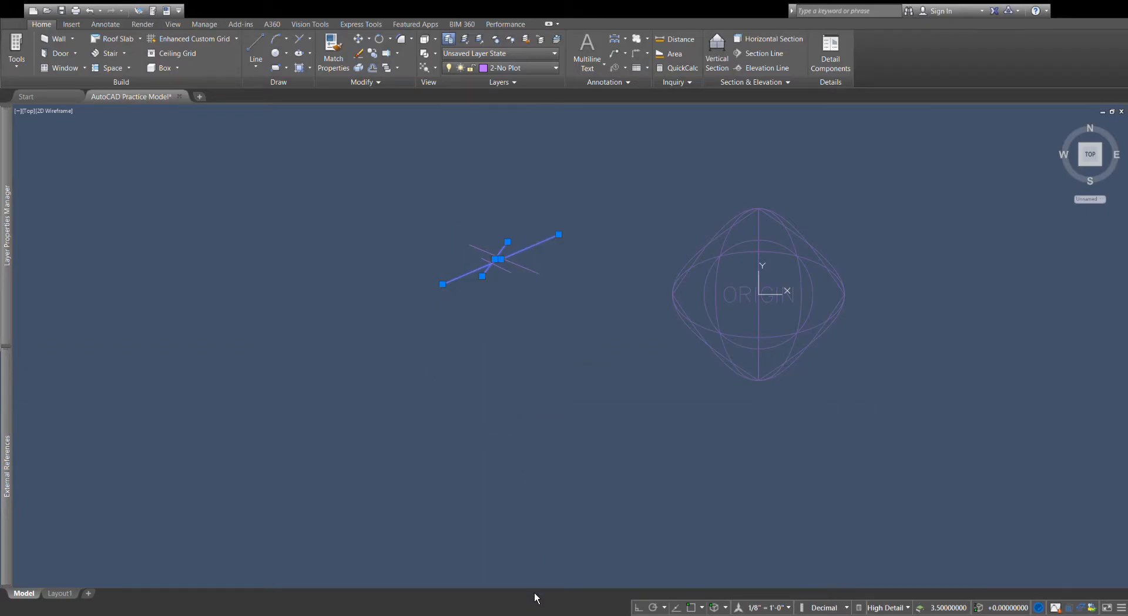
pyautogui.press('Escape')
# Delete all four crossing lines with one crossing selection.
pyautogui.click(566, 327)
pyautogui.click(393, 179)
pyautogui.press('Delete')
# Inspect the area around the origin marker by zooming in and out and panning the plan view.
pyautogui.scroll(-1, 496, 385)
pyautogui.scroll(3, 464, 396)
pyautogui.scroll(-2, 478, 416)
pyautogui.scroll(1, 494, 300)
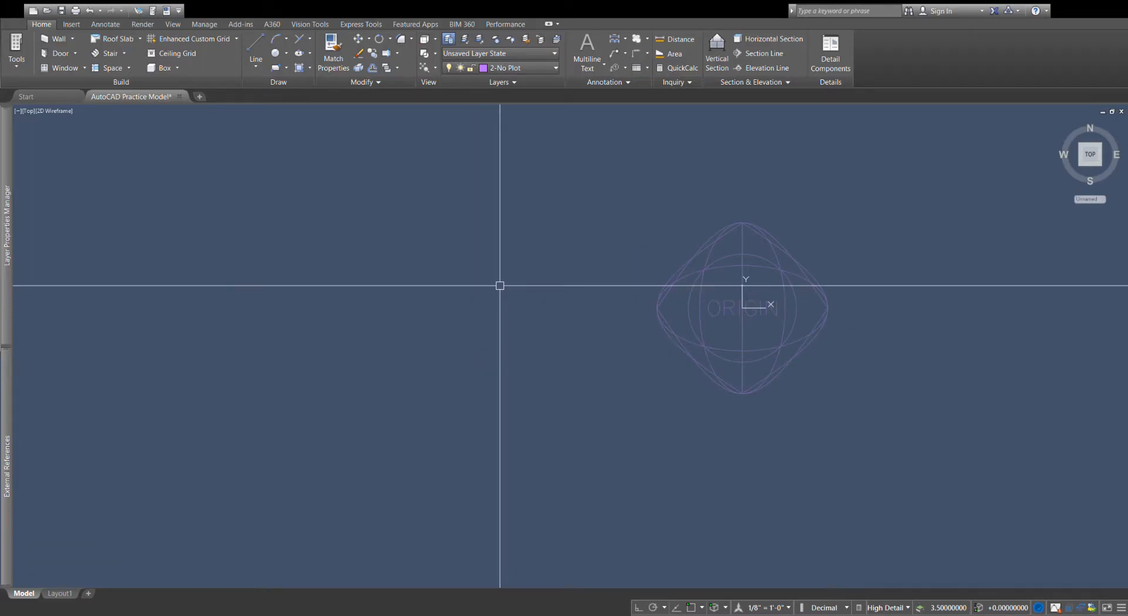
pyautogui.scroll(4, 492, 285)
pyautogui.scroll(2, 474, 284)
pyautogui.scroll(-3, 477, 300)
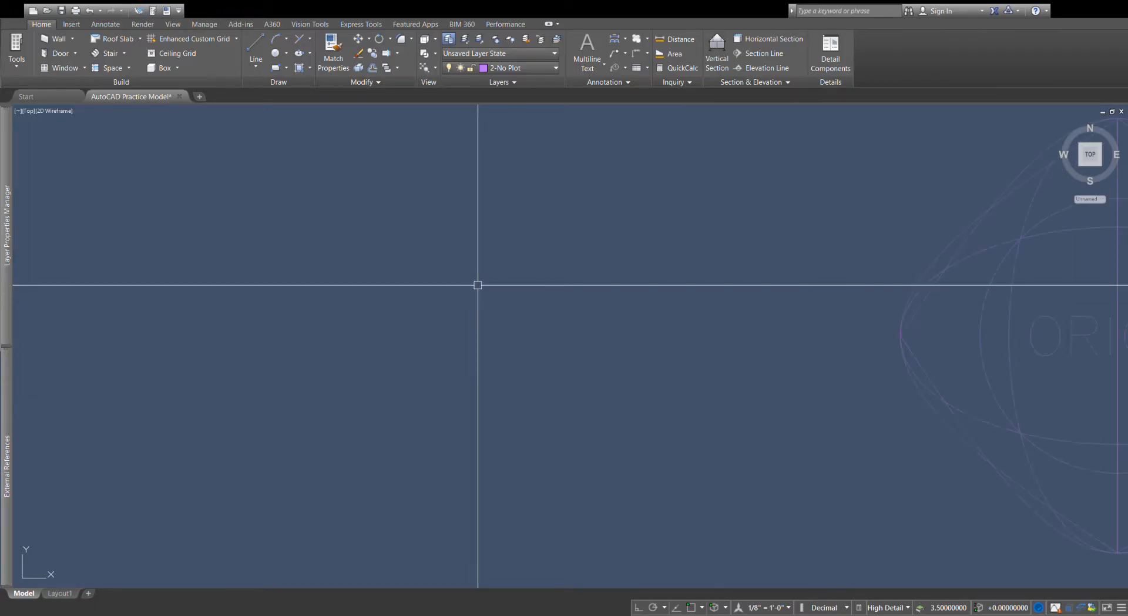
pyautogui.moveTo(479, 317)
pyautogui.mouseDown(button='middle')
pyautogui.moveTo(464, 330)
pyautogui.moveTo(589, 338)
pyautogui.moveTo(579, 302)
pyautogui.moveTo(493, 405)
pyautogui.moveTo(640, 364)
pyautogui.moveTo(589, 311)
pyautogui.moveTo(509, 352)
pyautogui.moveTo(674, 345)
pyautogui.moveTo(655, 342)
pyautogui.moveTo(652, 317)
pyautogui.moveTo(581, 397)
pyautogui.moveTo(712, 332)
pyautogui.moveTo(596, 333)
pyautogui.moveTo(499, 420)
pyautogui.mouseUp(button='middle')
pyautogui.scroll(3, 592, 342)
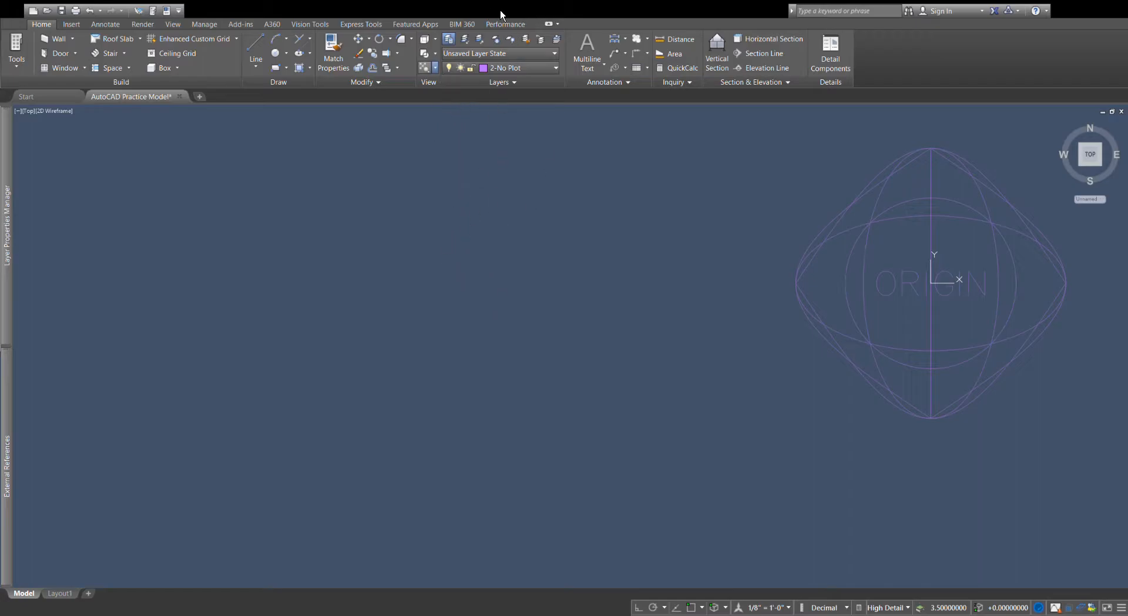
# Try real-time zoom and cancel it, and examine the plan view at several zoom levels around the origin marker.
pyautogui.click(499, 349)
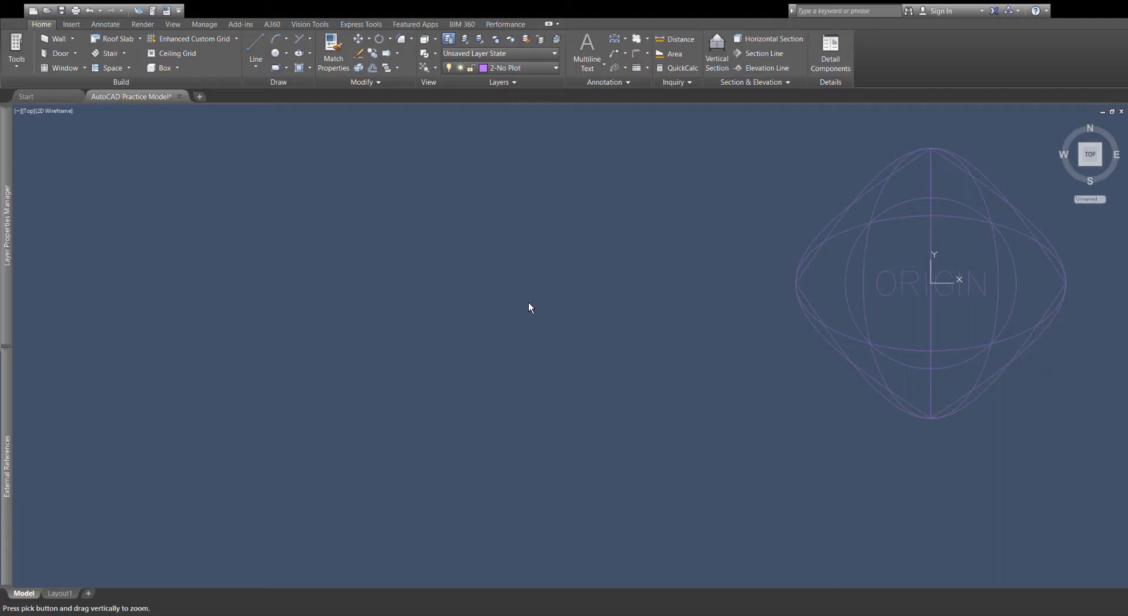
pyautogui.press('Escape')
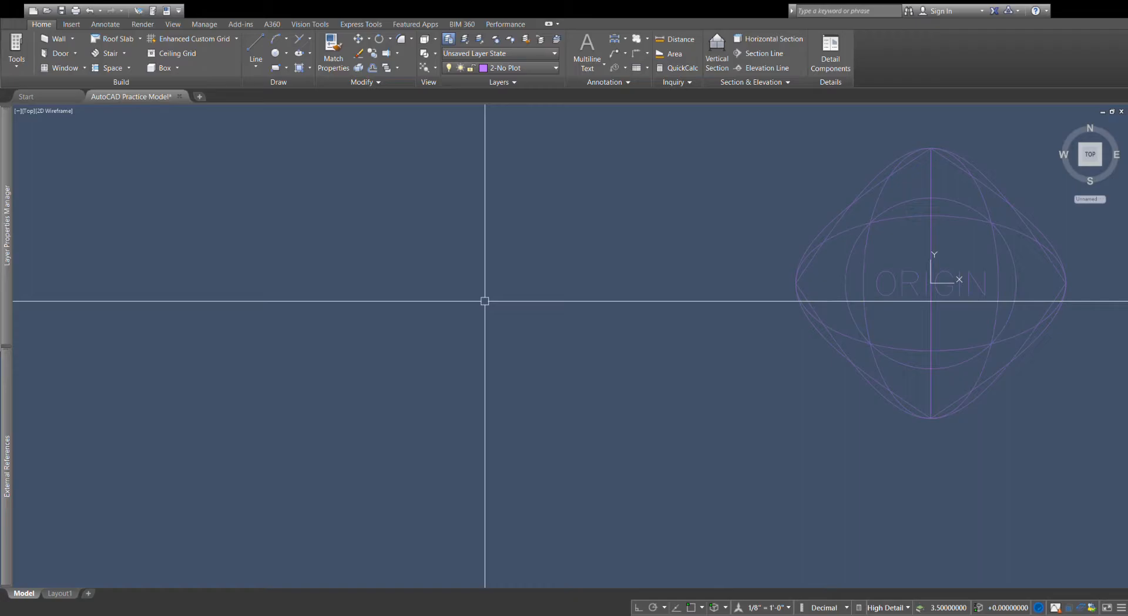
pyautogui.scroll(-4, 484, 305)
pyautogui.scroll(4, 410, 355)
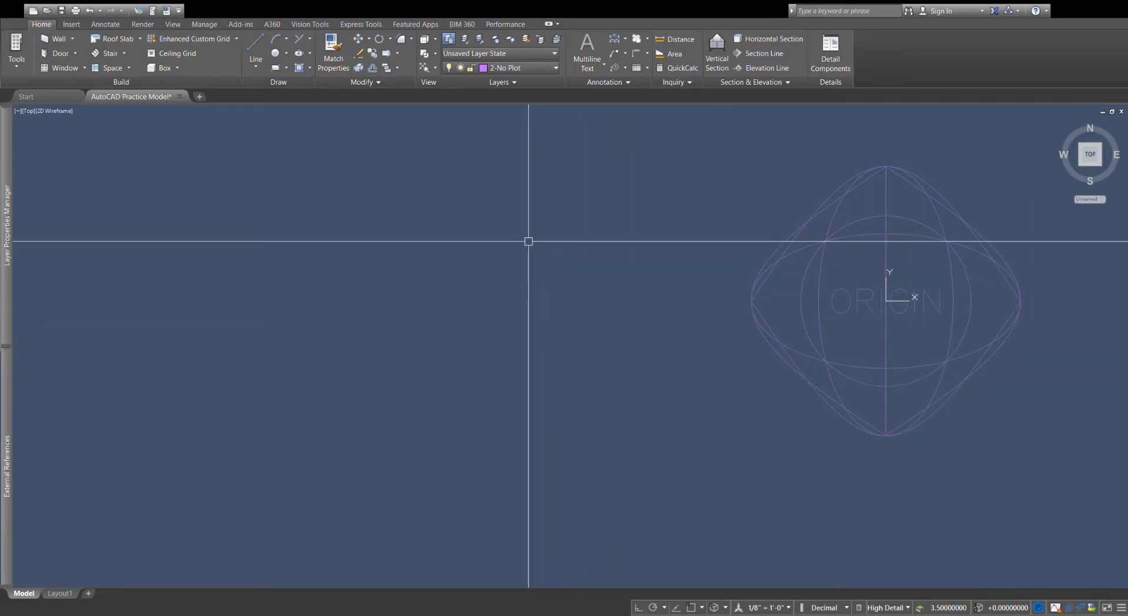
pyautogui.scroll(-5, 529, 240)
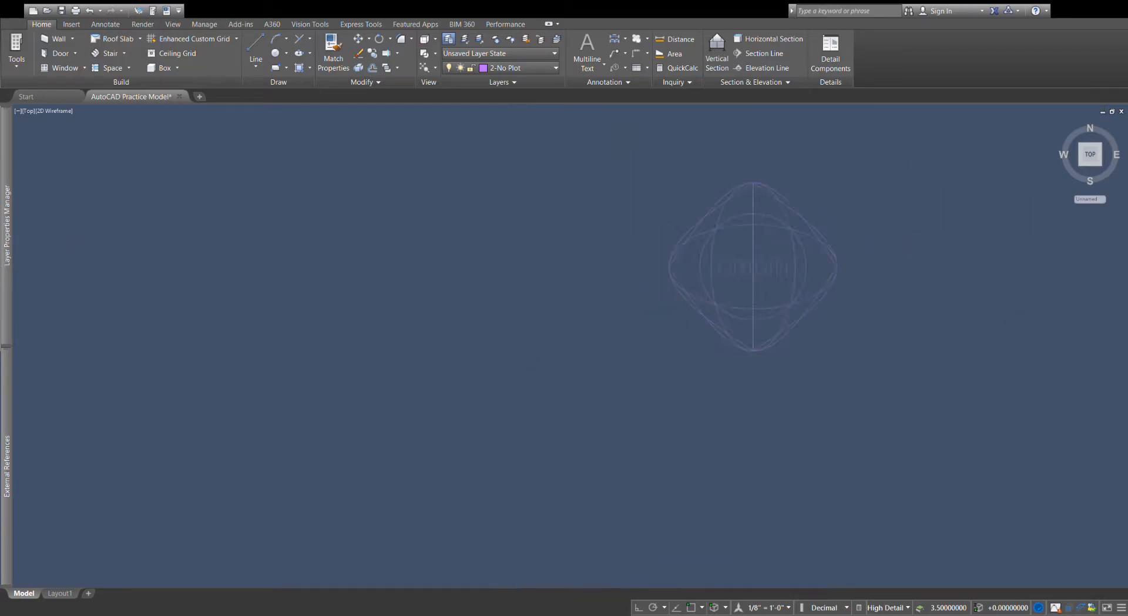
pyautogui.scroll(2, 511, 294)
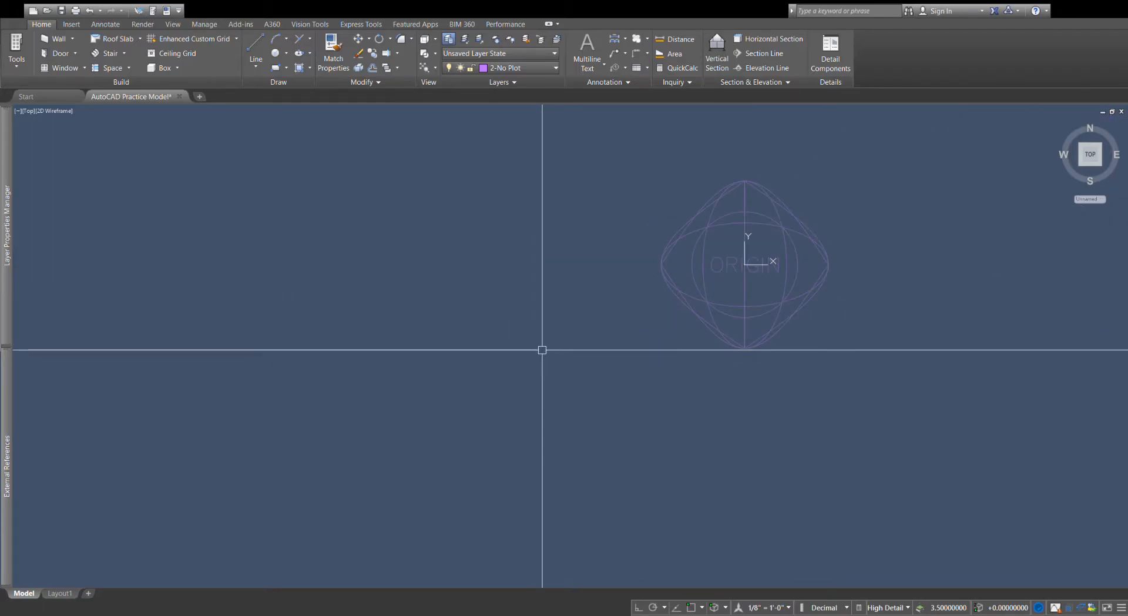
pyautogui.scroll(4, 499, 156)
pyautogui.scroll(-6, 464, 239)
pyautogui.scroll(4, 471, 252)
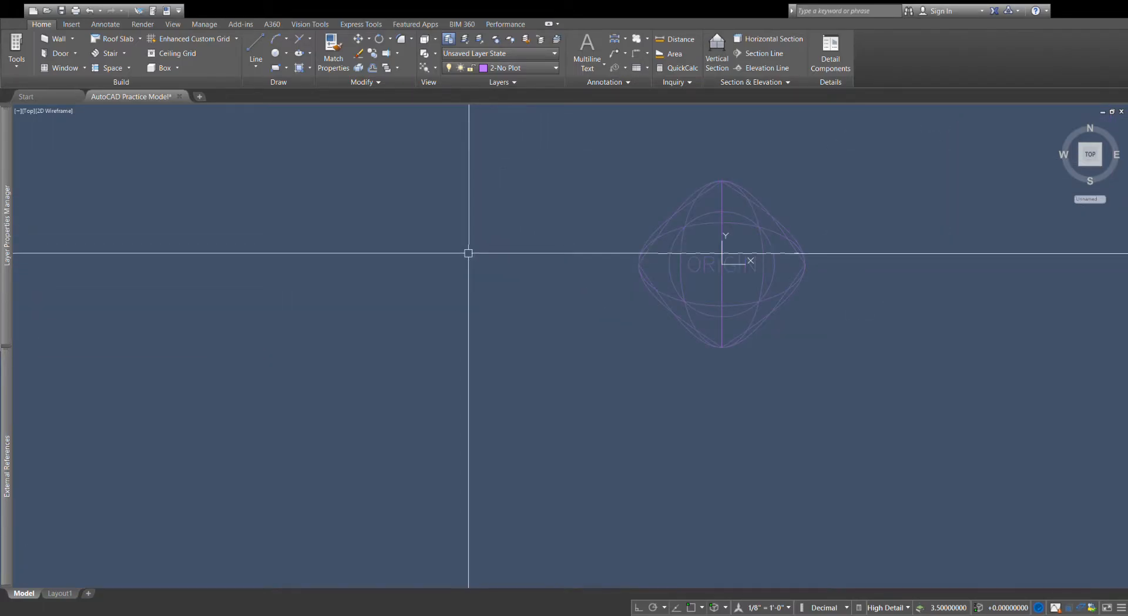
pyautogui.scroll(-2, 464, 216)
pyautogui.scroll(3, 463, 214)
pyautogui.scroll(-3, 463, 241)
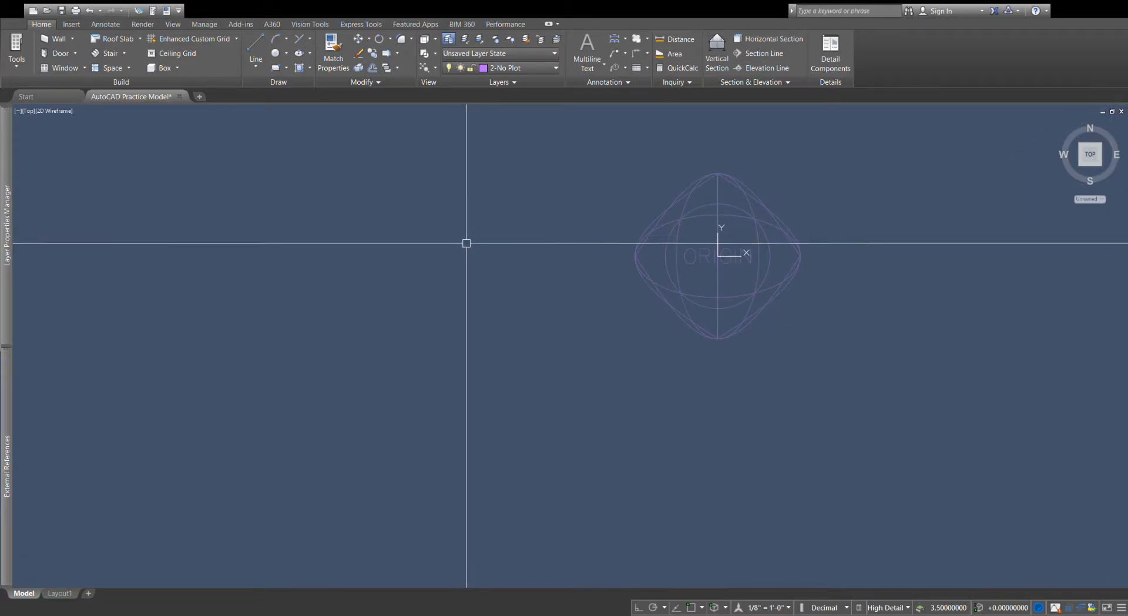
pyautogui.click(515, 263)
pyautogui.click(456, 224)
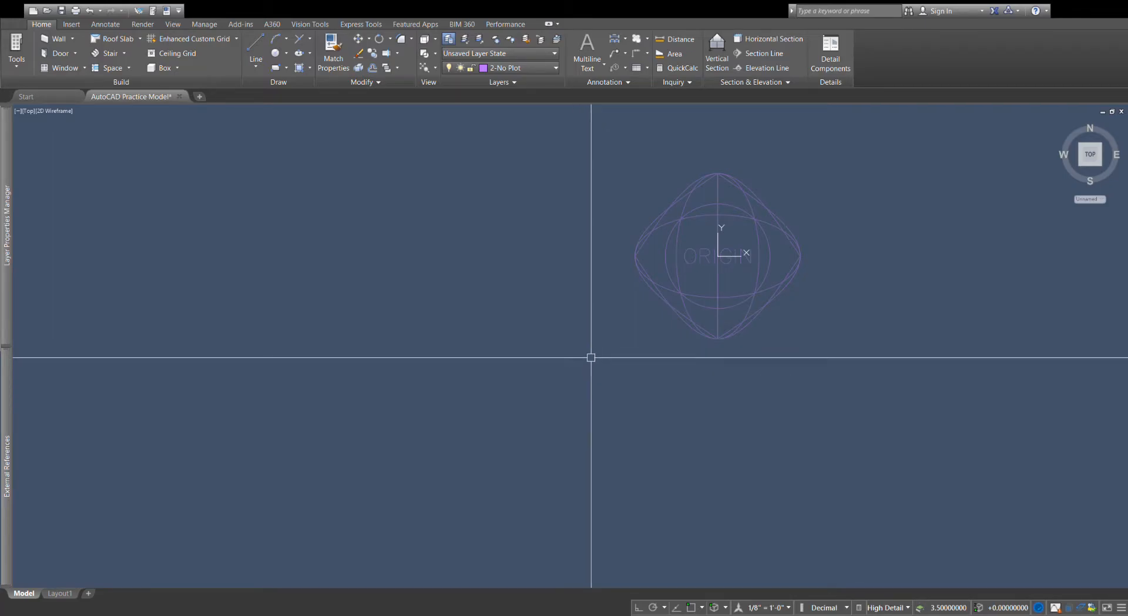
# Orbit from the top view into oblique 3D views to examine the origin marker's intersecting rings.
pyautogui.keyDown('shift'); pyautogui.moveTo(591, 357); pyautogui.dragTo(463, 216, button='middle'); pyautogui.keyUp('shift')
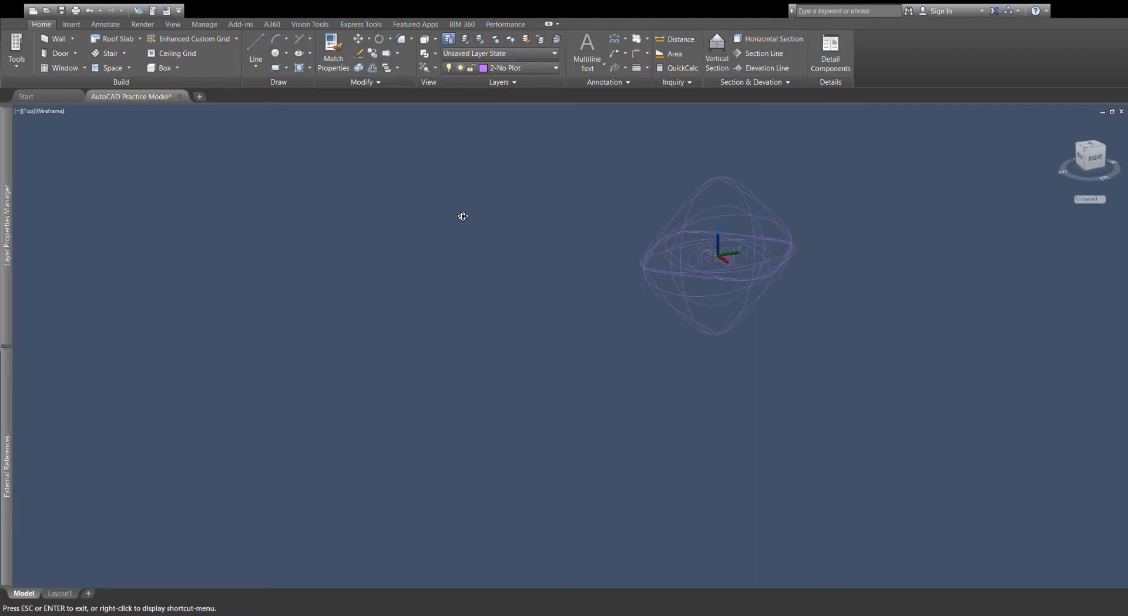
pyautogui.keyDown('shift'); pyautogui.moveTo(498, 235); pyautogui.dragTo(521, 229, button='middle'); pyautogui.keyUp('shift')
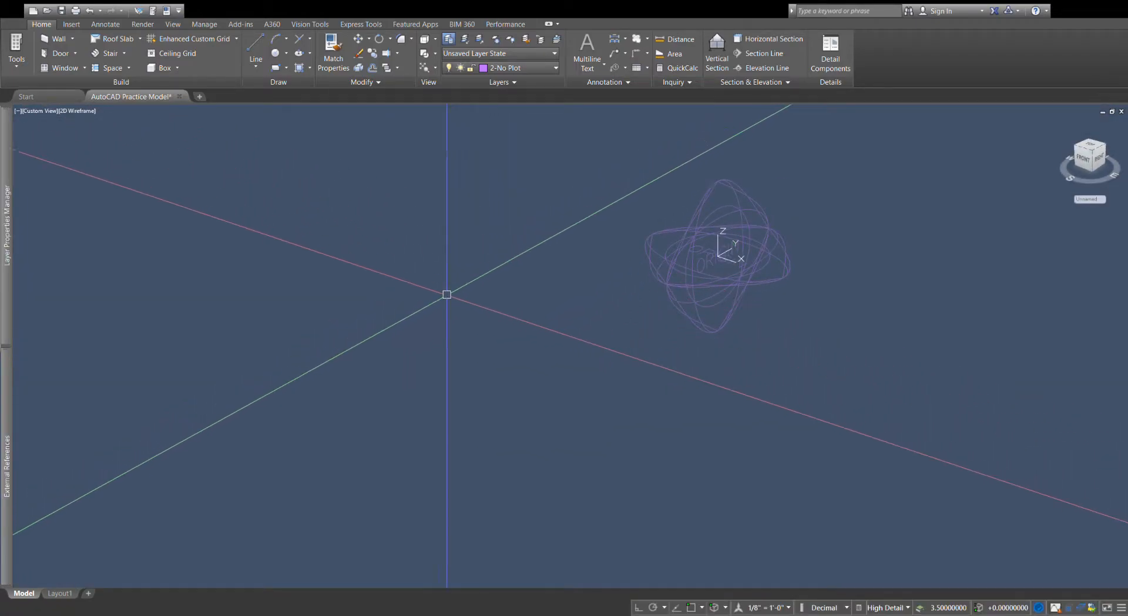
pyautogui.scroll(1, 582, 154)
pyautogui.scroll(-1, 431, 215)
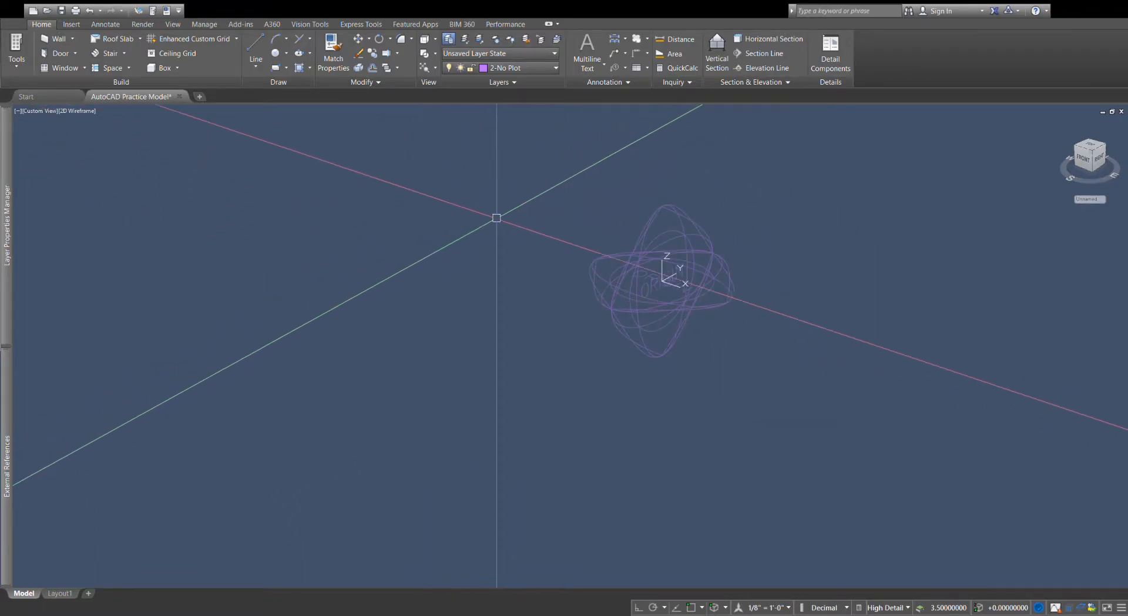
pyautogui.keyDown('shift'); pyautogui.moveTo(486, 330); pyautogui.dragTo(529, 335, button='middle'); pyautogui.keyUp('shift')
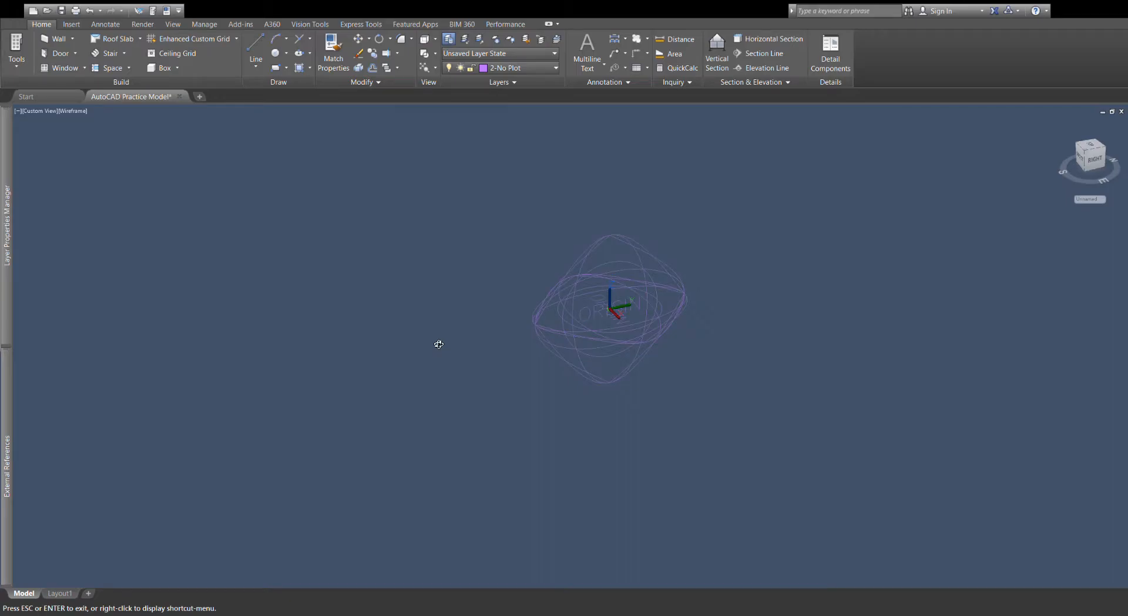
pyautogui.keyDown('shift'); pyautogui.moveTo(383, 392); pyautogui.dragTo(506, 334, button='middle'); pyautogui.keyUp('shift')
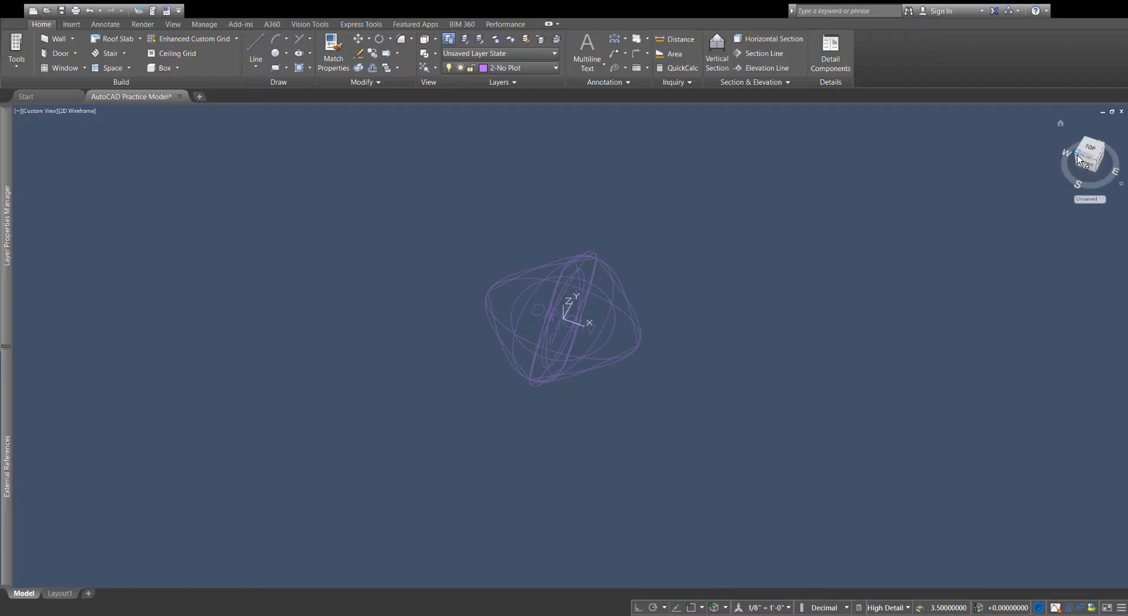
# Rotate the 3D view with the ViewCube to see the origin marker from the front and above.
pyautogui.moveTo(1083, 159)
pyautogui.mouseDown()
pyautogui.moveTo(1123, 146)
pyautogui.moveTo(1058, 234)
pyautogui.moveTo(1077, 511)
pyautogui.moveTo(1087, 276)
pyautogui.moveTo(1108, 511)
pyautogui.moveTo(1090, 481)
pyautogui.moveTo(72, 389)
pyautogui.moveTo(344, 430)
pyautogui.mouseUp()
pyautogui.moveTo(611, 465); pyautogui.dragTo(1027, 524)
pyautogui.moveTo(1083, 498); pyautogui.dragTo(1126, 461)
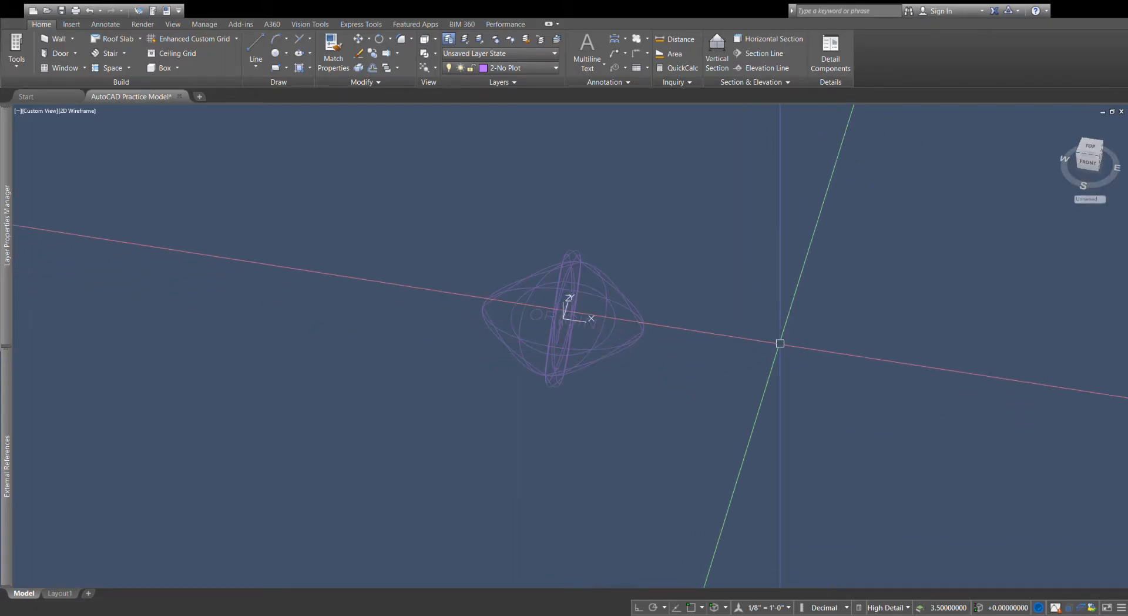
# Pan, zoom and orbit the 3D view to examine the origin marker from a higher angle.
pyautogui.moveTo(700, 336); pyautogui.dragTo(739, 357, button='middle')
pyautogui.moveTo(668, 319); pyautogui.dragTo(711, 351, button='middle')
pyautogui.moveTo(782, 354); pyautogui.dragTo(801, 353, button='middle')
pyautogui.scroll(2, 782, 352)
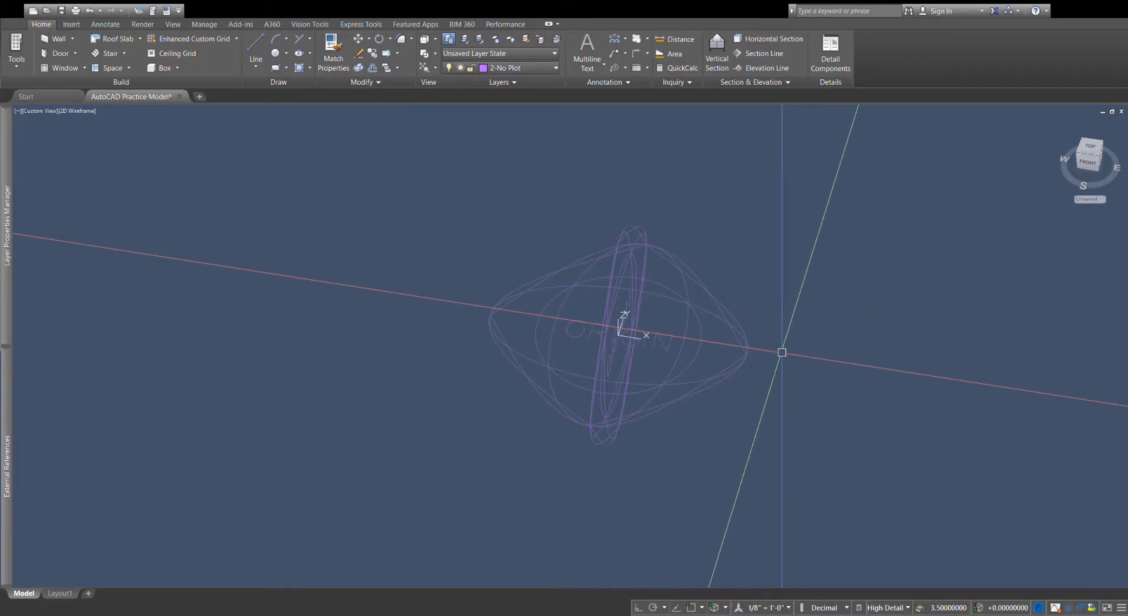
pyautogui.scroll(-2, 764, 423)
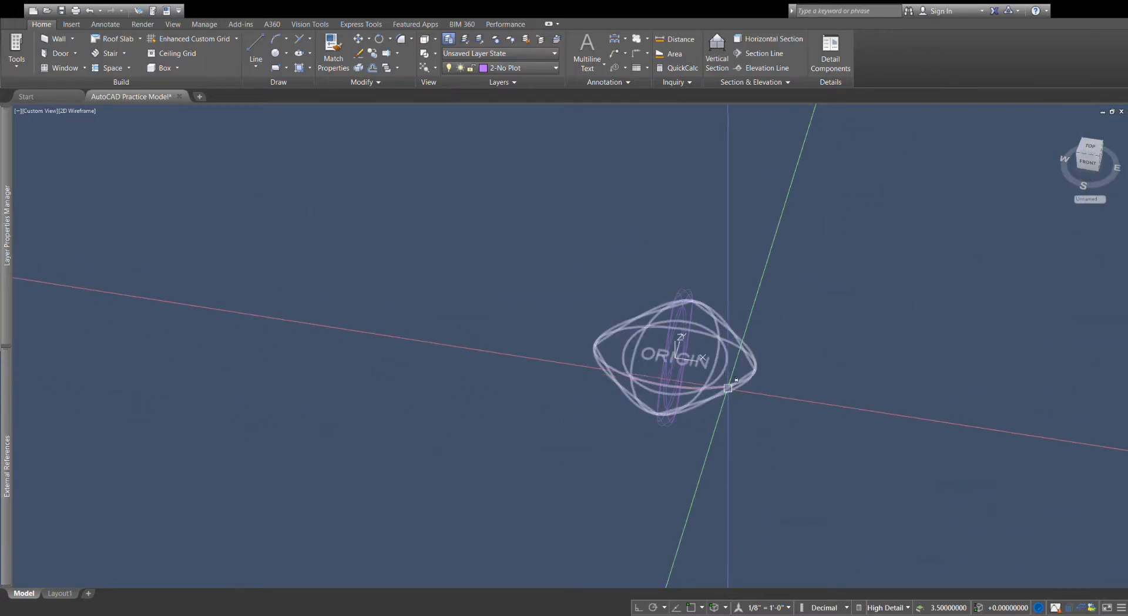
pyautogui.keyDown('shift'); pyautogui.moveTo(733, 359); pyautogui.dragTo(785, 488, button='middle'); pyautogui.keyUp('shift')
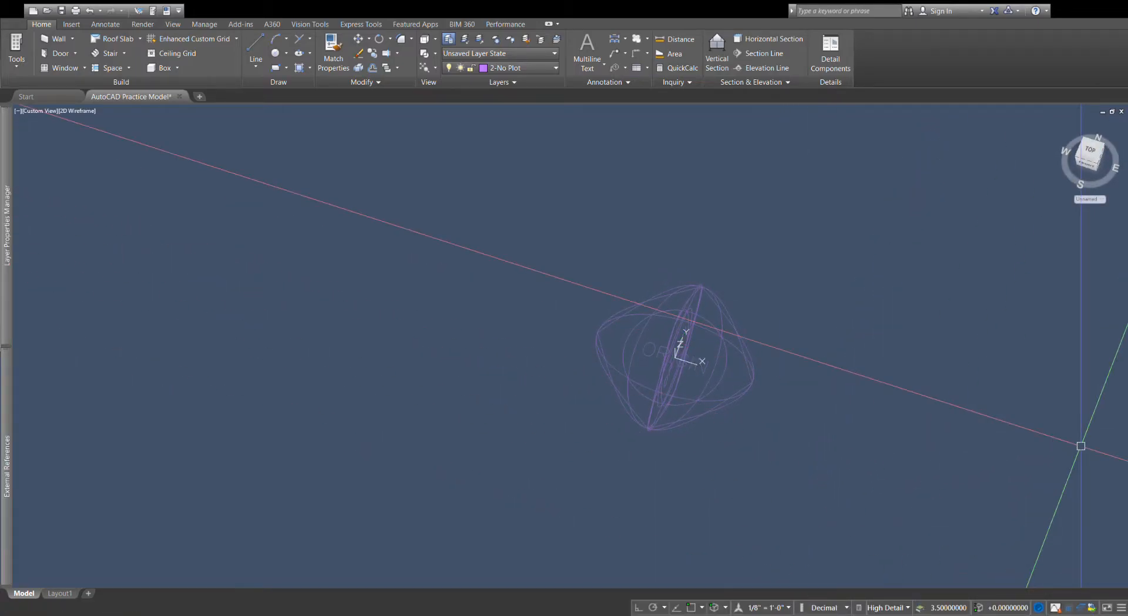
# Return to the top view and draw a short diagonal line sloping downward, well to the left of the origin marker.
pyautogui.click(1091, 151)
pyautogui.scroll(2, 595, 234)
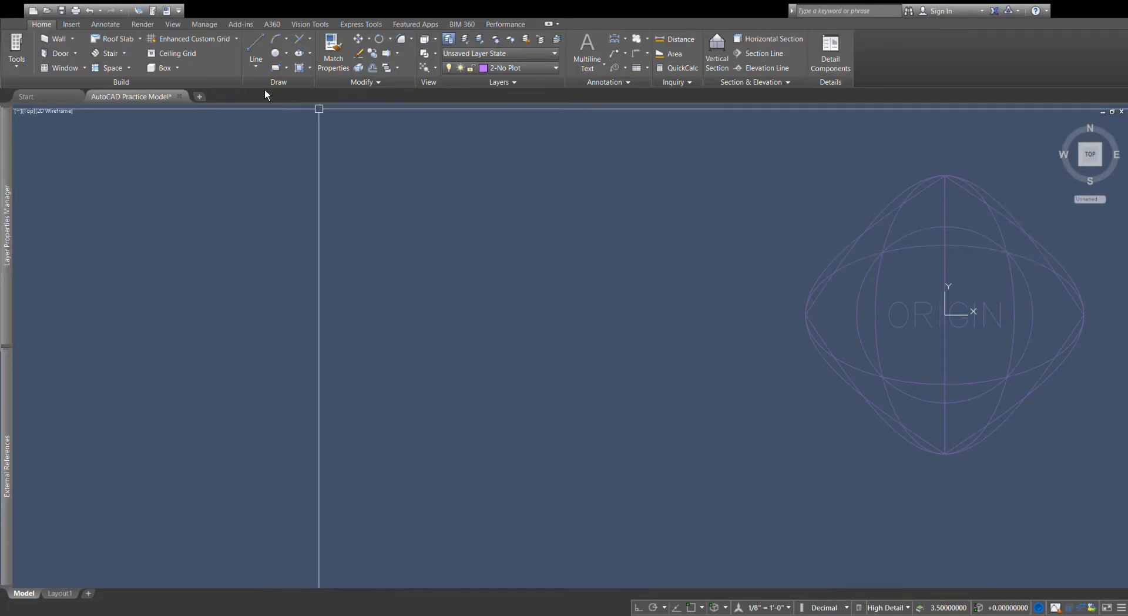
pyautogui.click(264, 70)
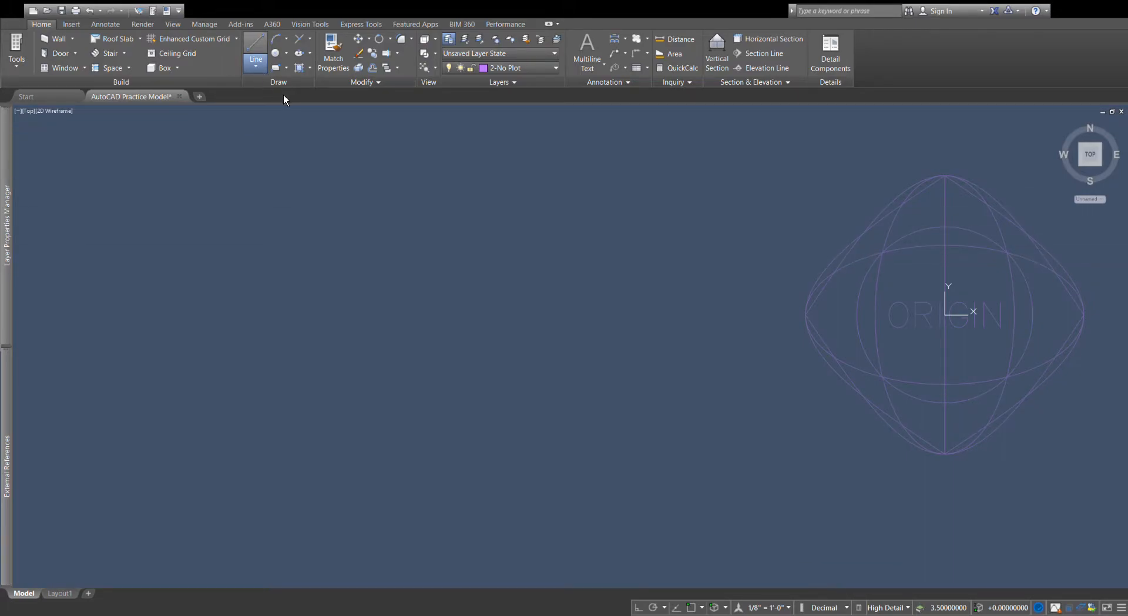
pyautogui.press('Escape')
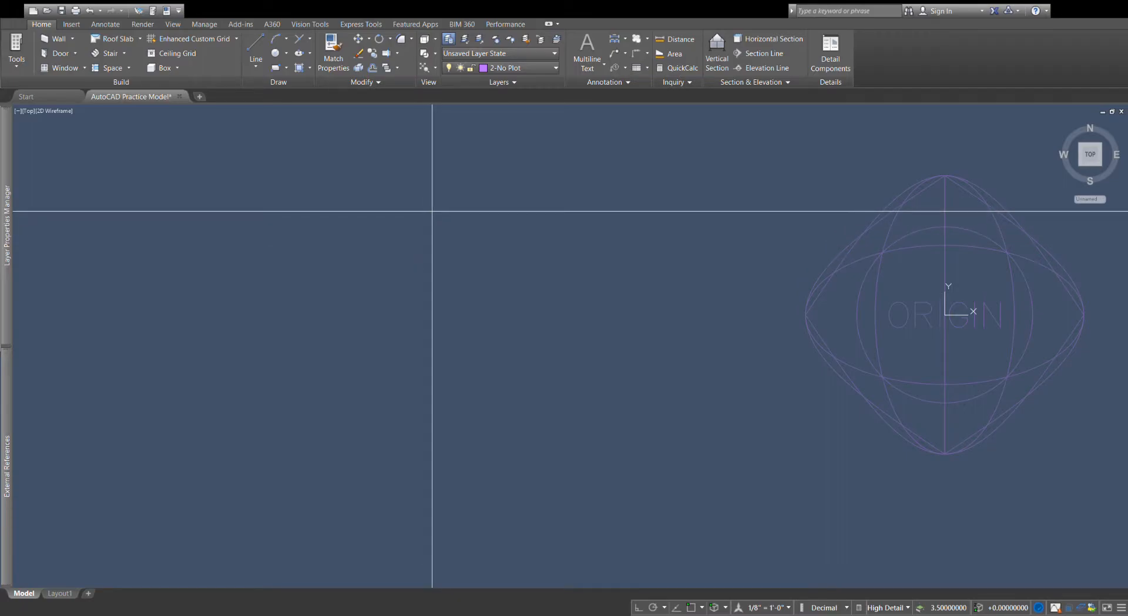
pyautogui.click(368, 171)
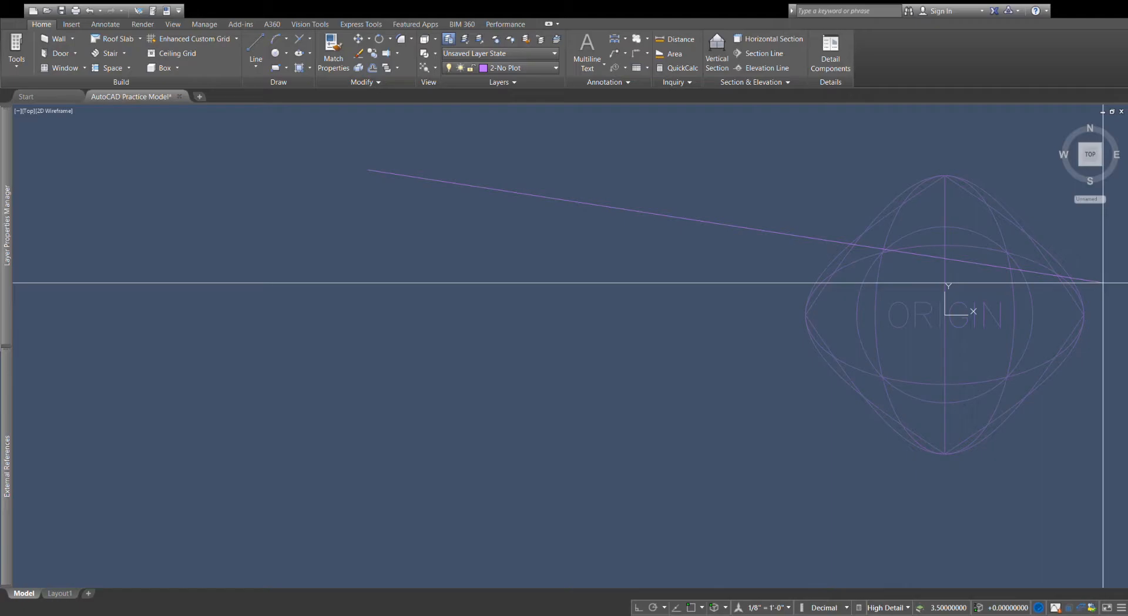
pyautogui.press('Return')
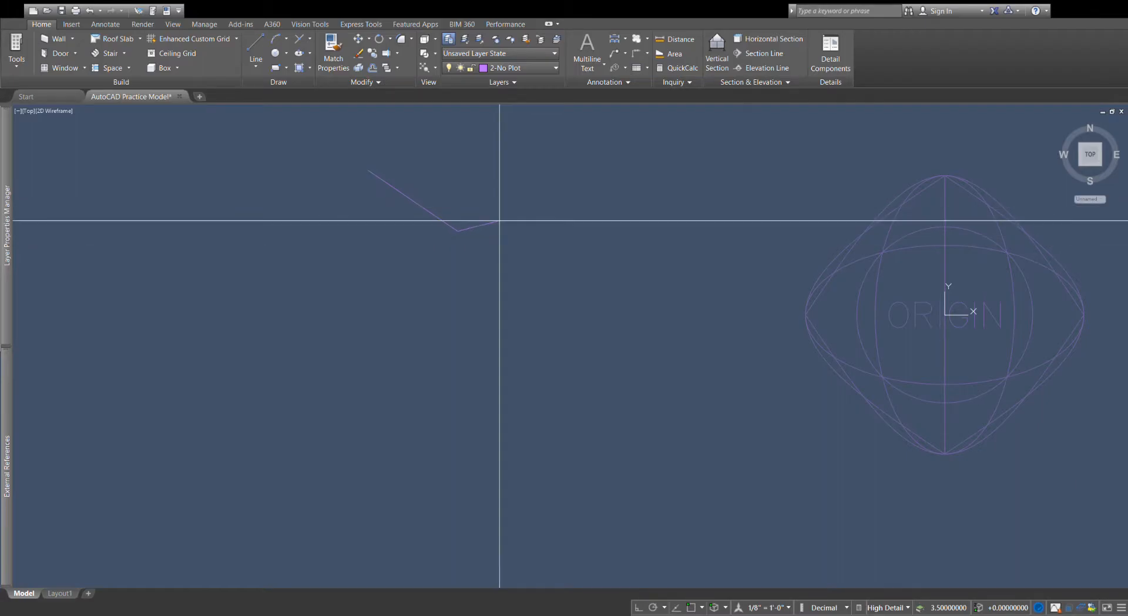
pyautogui.press('Escape')
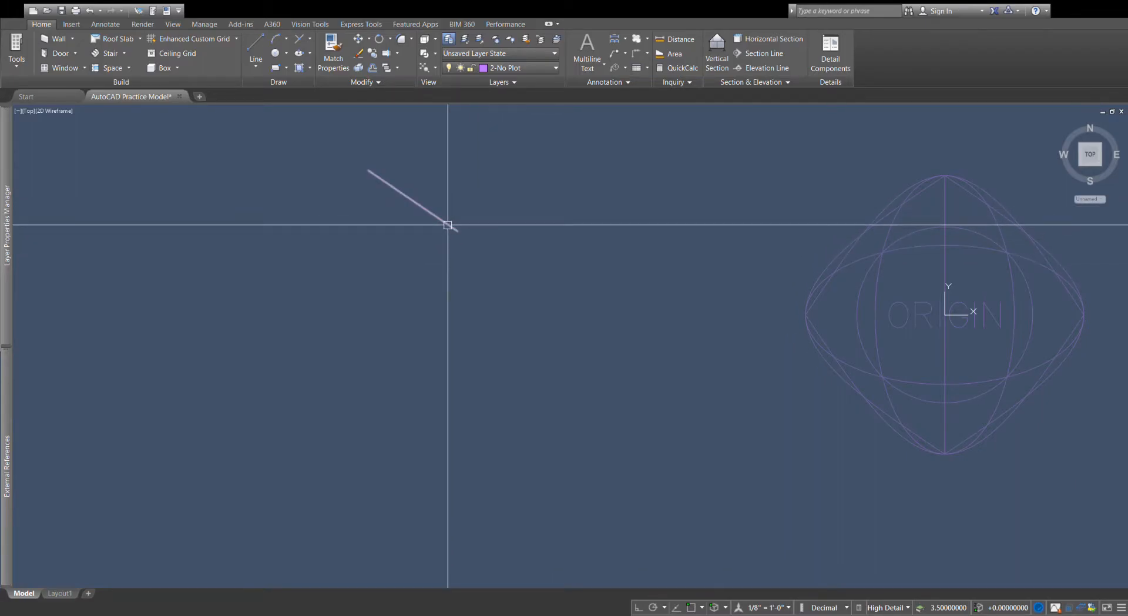
# Select the diagonal line with a window selection and a crossing selection, and clear the selection.
pyautogui.click(331, 157)
pyautogui.click(544, 258)
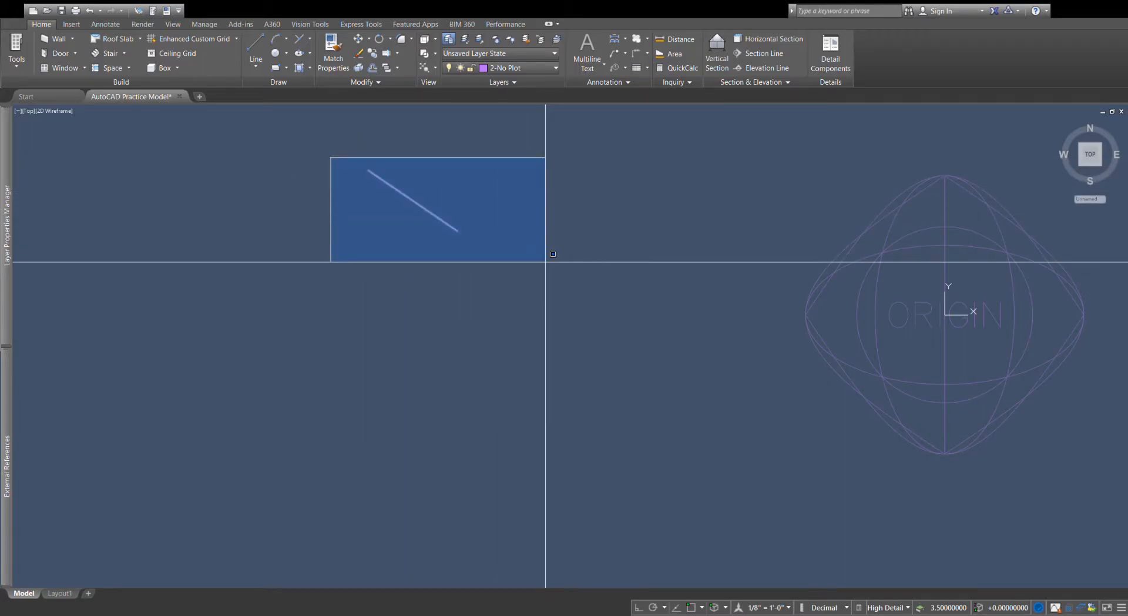
pyautogui.click(457, 170)
pyautogui.click(410, 234)
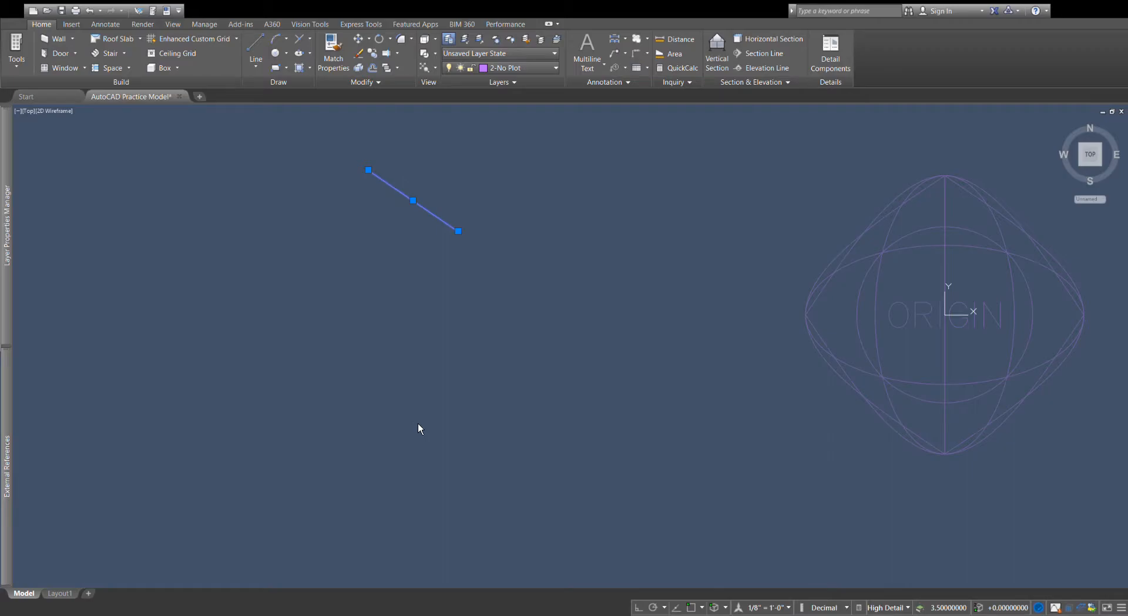
pyautogui.press('Escape')
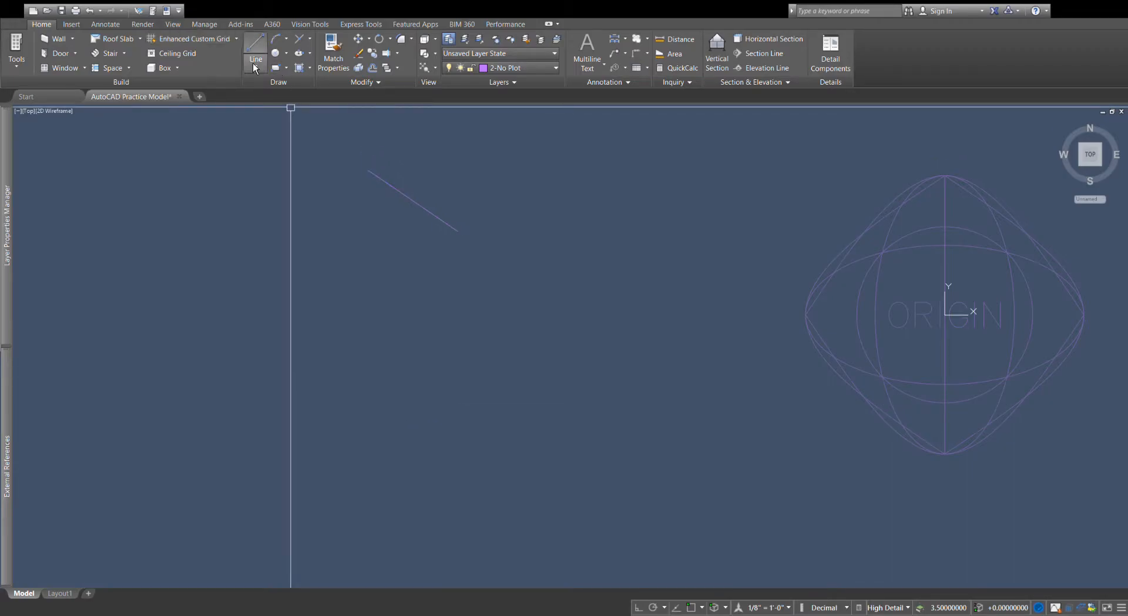
# Draw a second, gently rising line just below the first diagonal line.
pyautogui.click(349, 304)
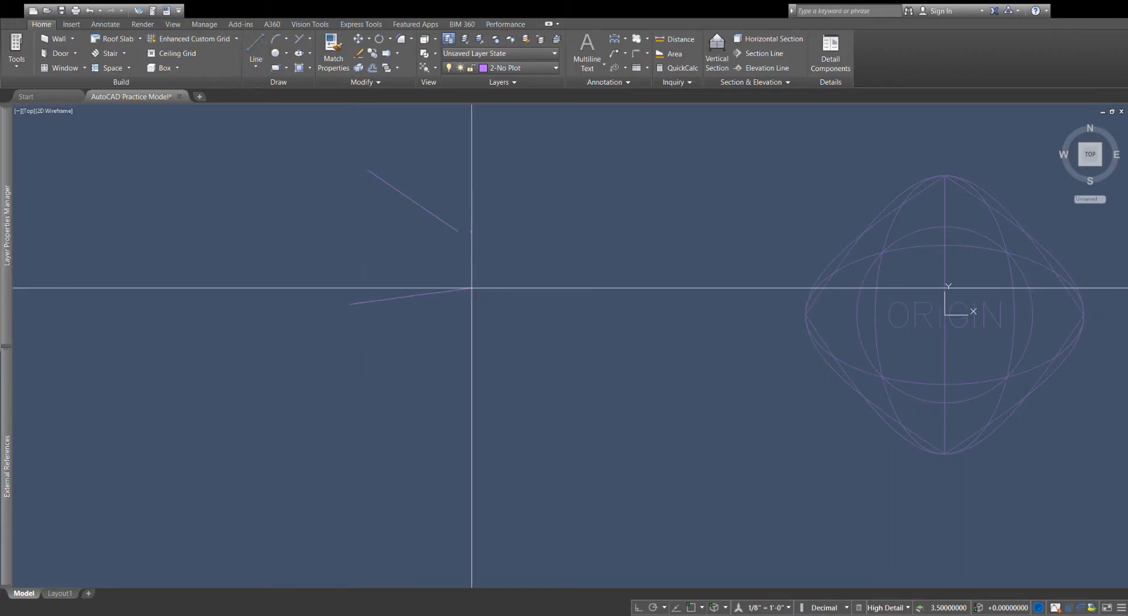
pyautogui.click(566, 267)
pyautogui.press('Escape')
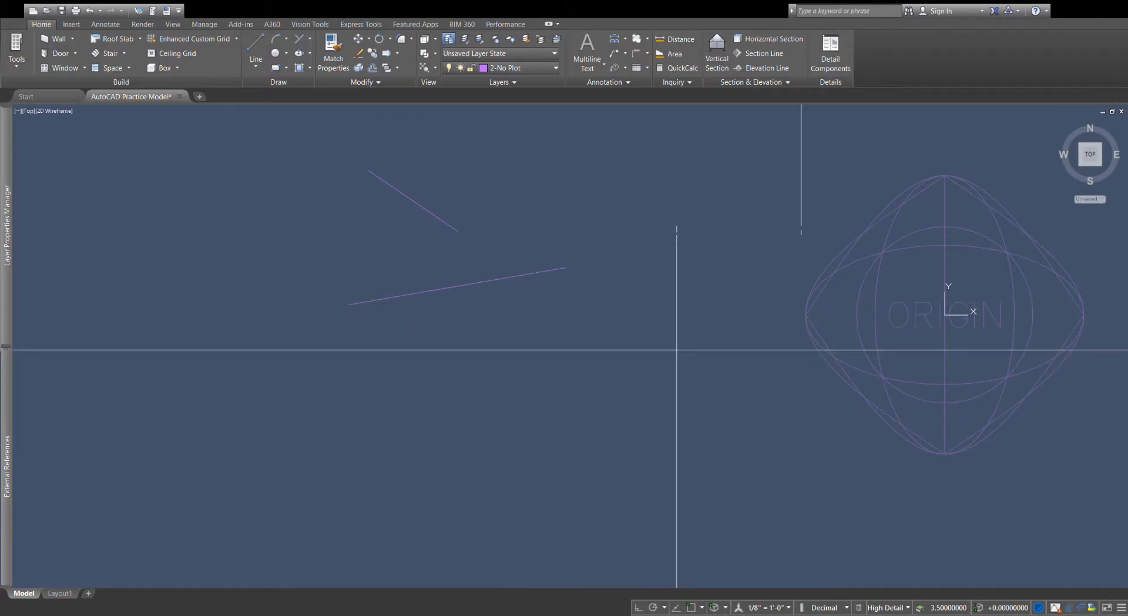
# Draw a long, steep line downward from the lower end of the first diagonal line, crossing the second line.
pyautogui.click(1015, 228)
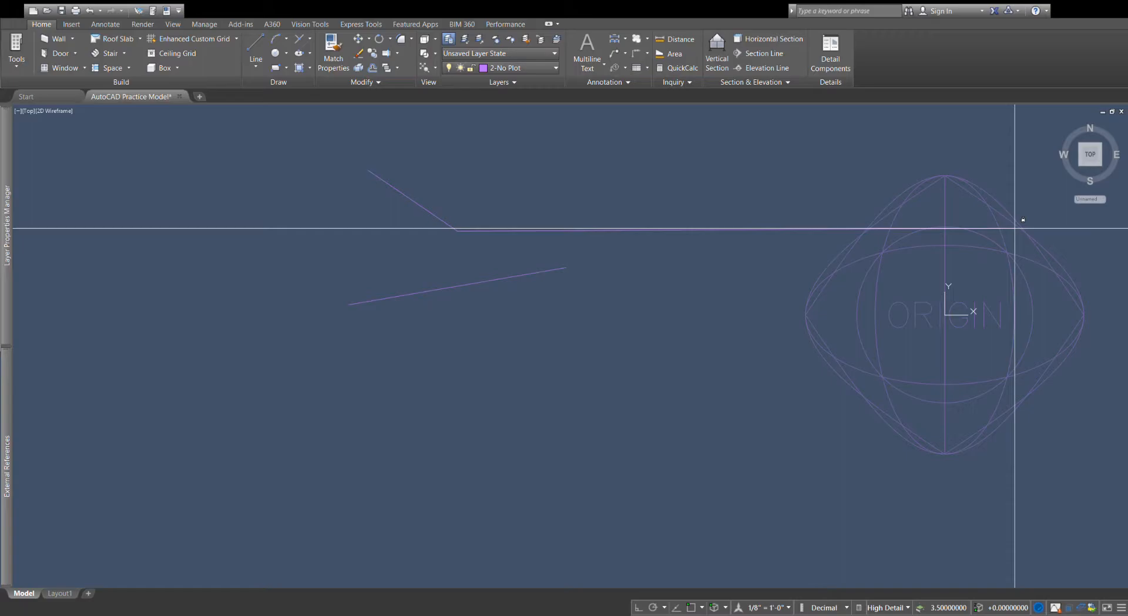
pyautogui.press('Return')
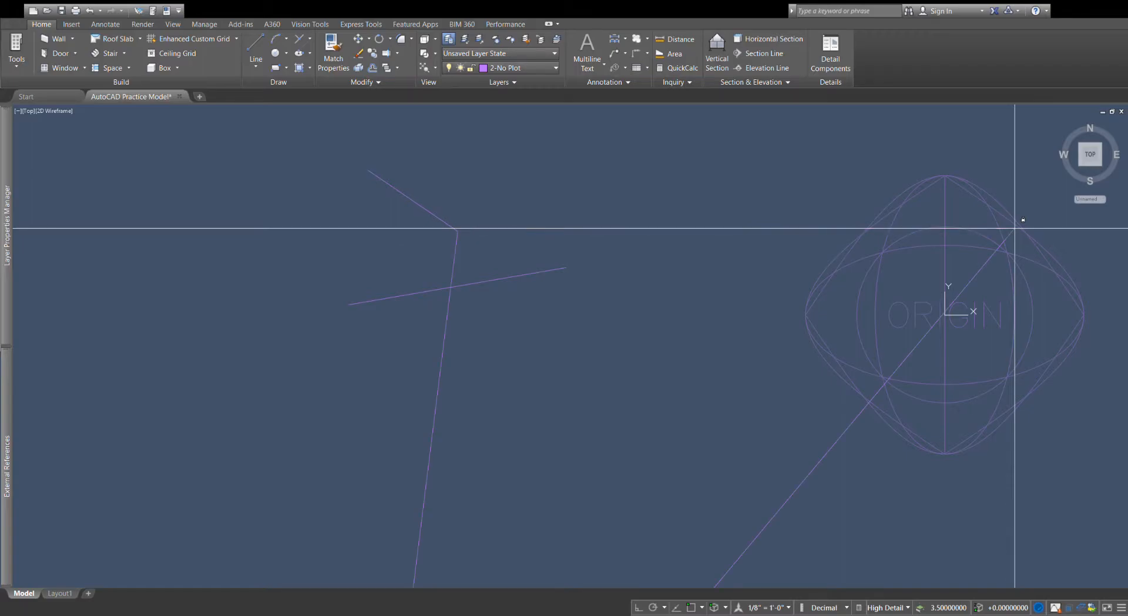
pyautogui.scroll(-4, 579, 279)
pyautogui.scroll(-1, 560, 315)
pyautogui.scroll(1, 544, 372)
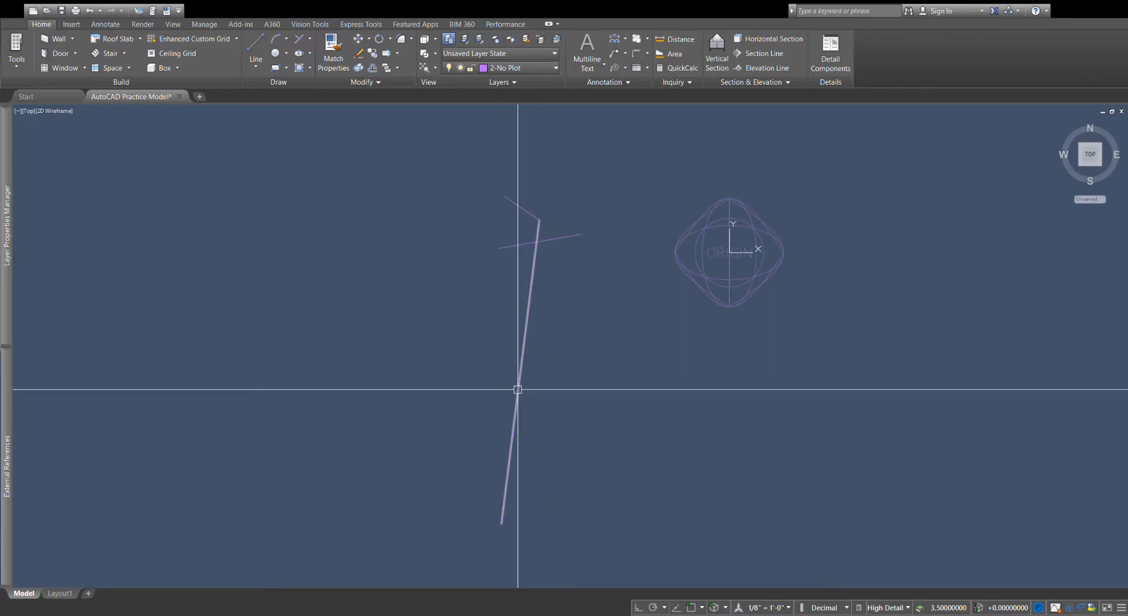
# Erase the long steep line, and delete the two remaining short lines with a crossing selection.
pyautogui.click(518, 389)
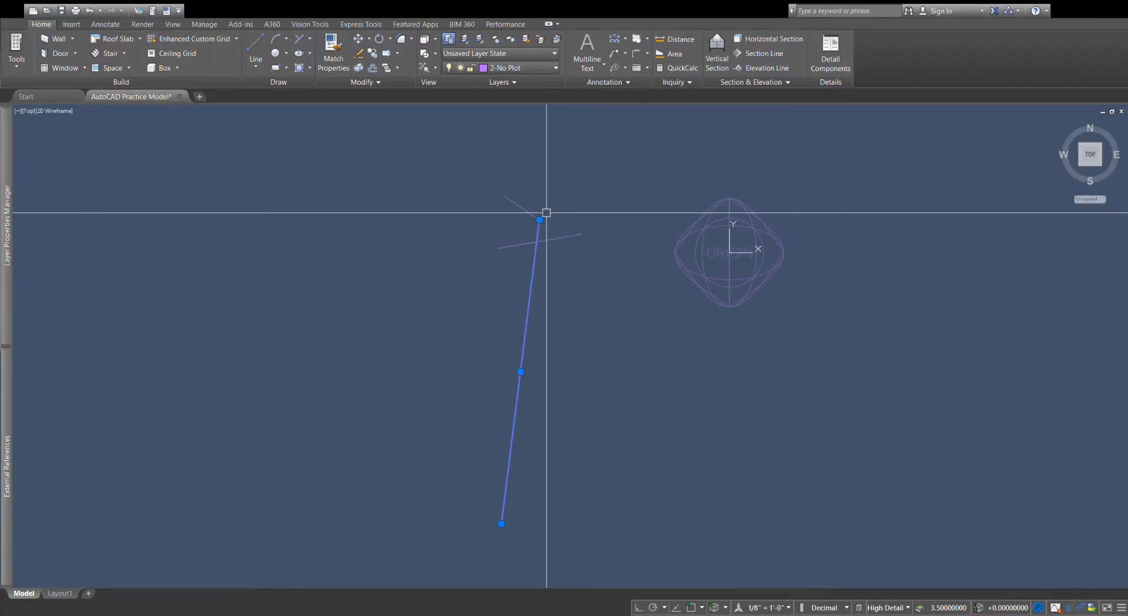
pyautogui.scroll(2, 541, 239)
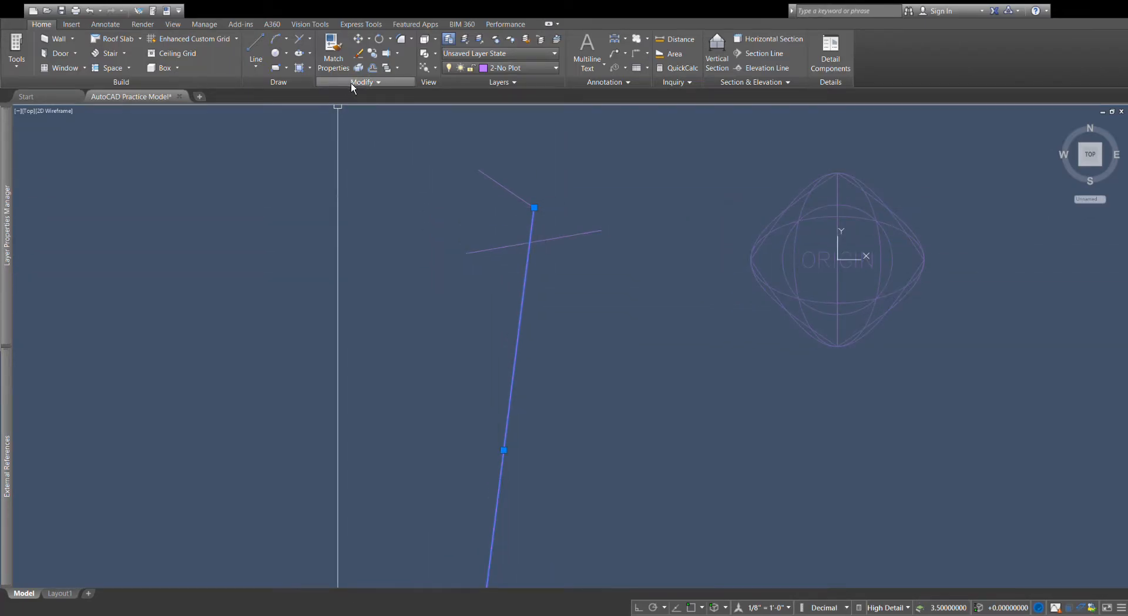
pyautogui.click(364, 58)
pyautogui.click(567, 272)
pyautogui.click(469, 171)
pyautogui.press('Delete')
pyautogui.scroll(-2, 453, 214)
pyautogui.scroll(2, 358, 192)
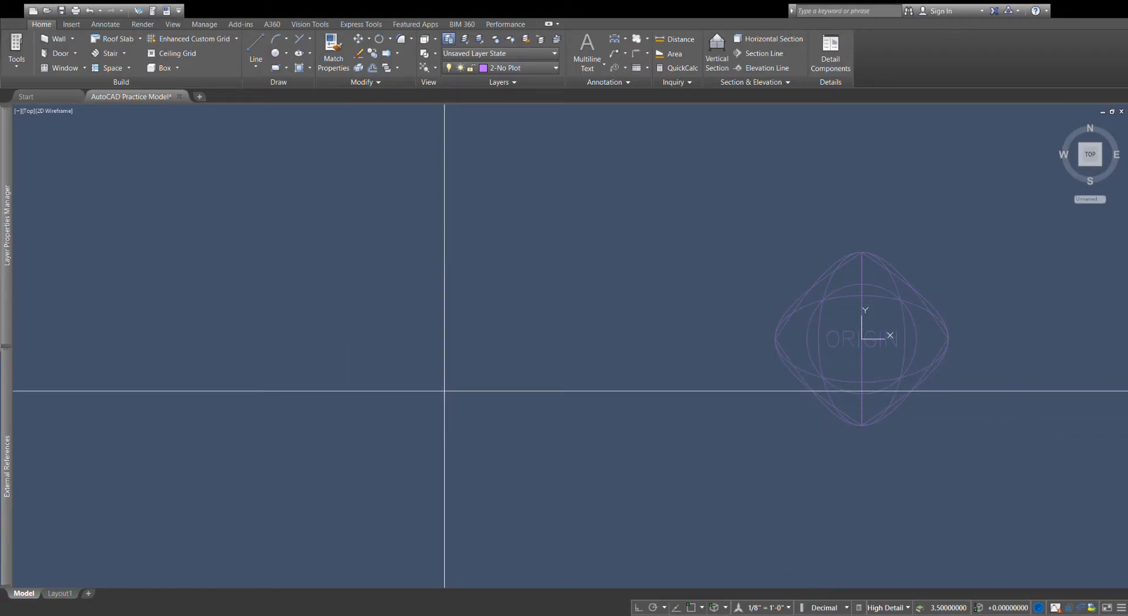
# Draw a line from the centre of the origin marker outward to the upper right, beyond the marker.
pyautogui.scroll(-3, 399, 379)
pyautogui.scroll(3, 668, 357)
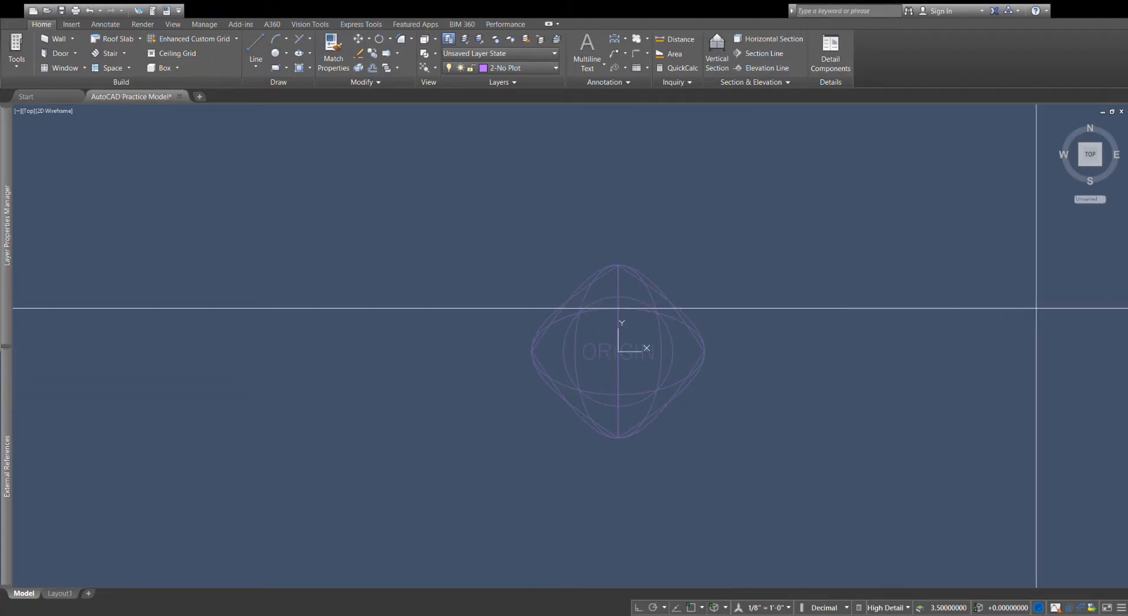
pyautogui.press('Return')
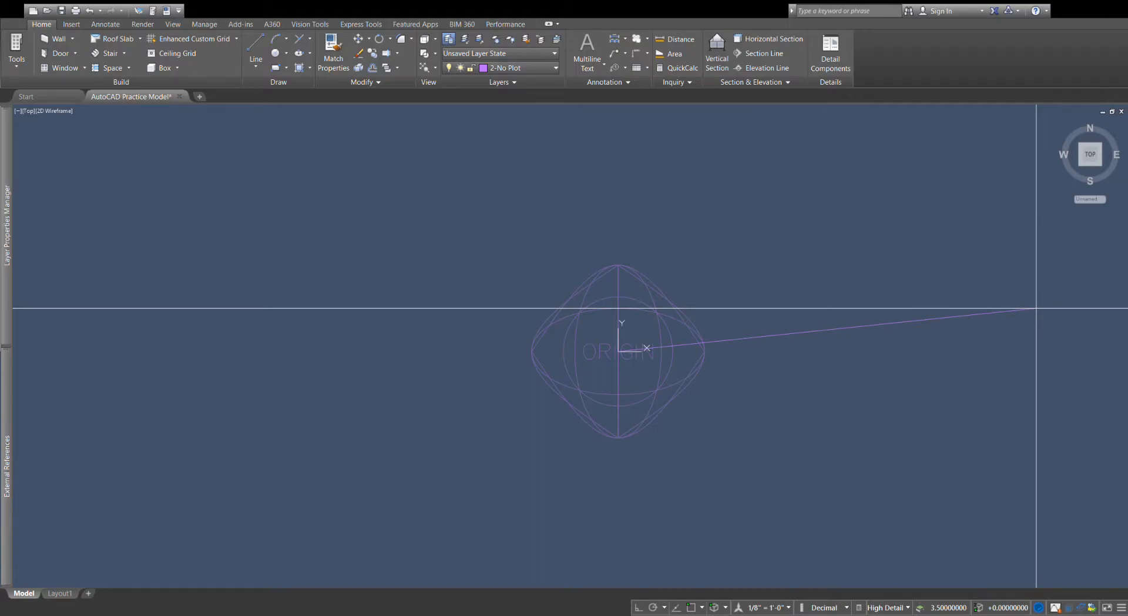
pyautogui.press('Return')
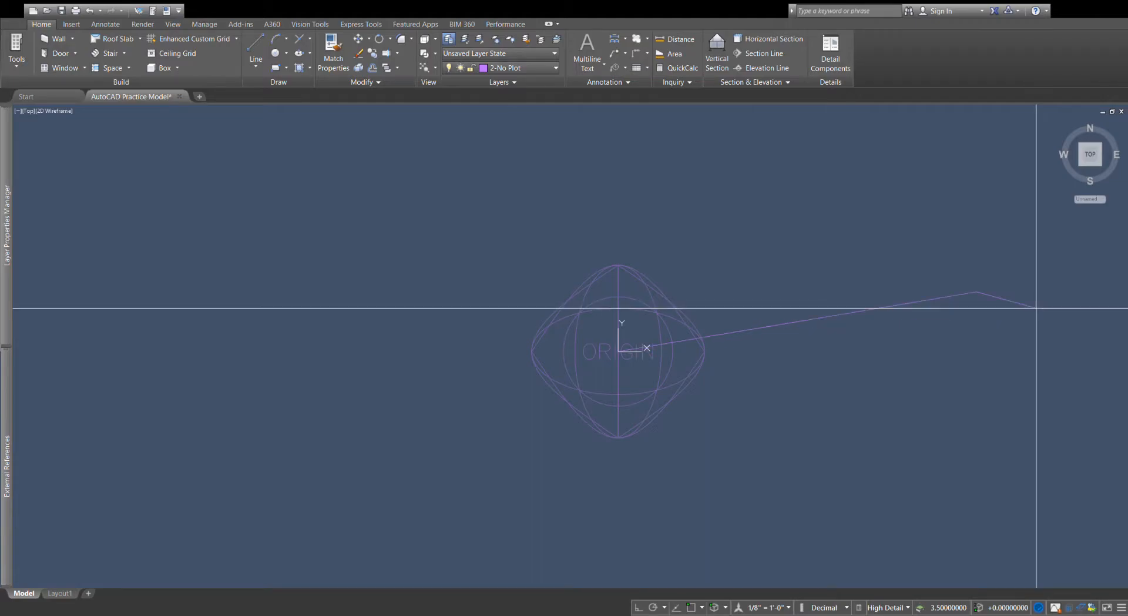
pyautogui.press('Escape')
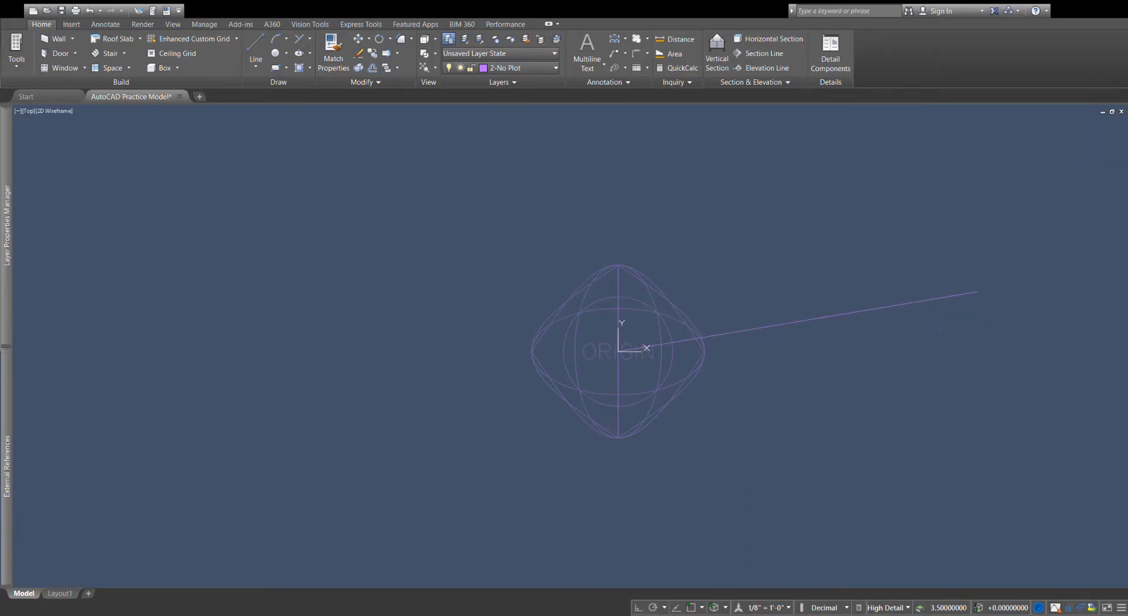
# Move the line away from the origin marker to an empty area on the marker's left side.
pyautogui.click(878, 308)
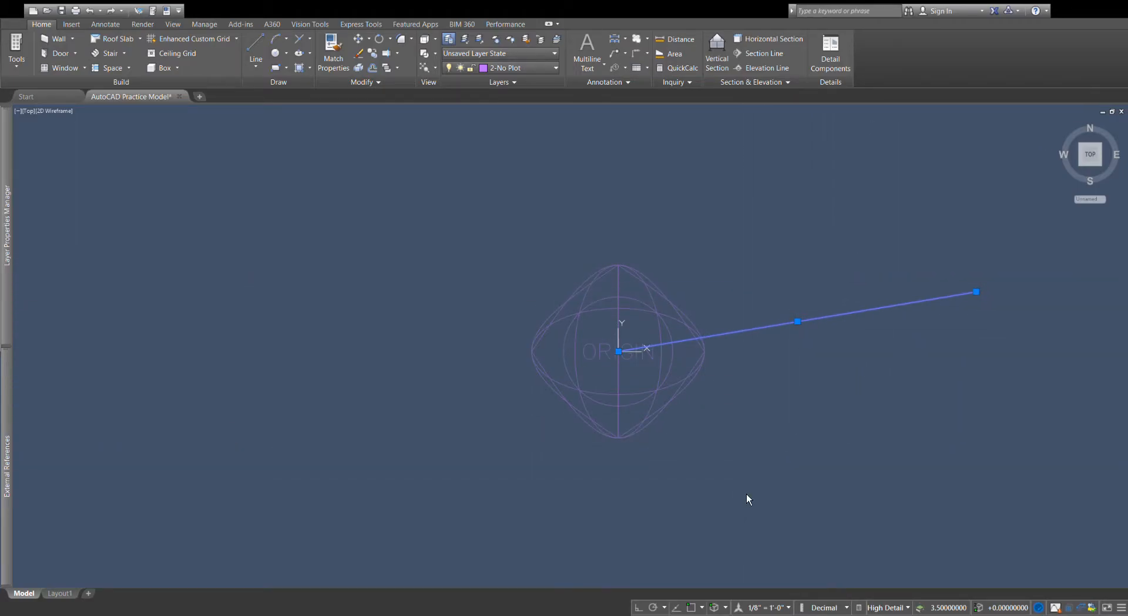
pyautogui.press('Escape')
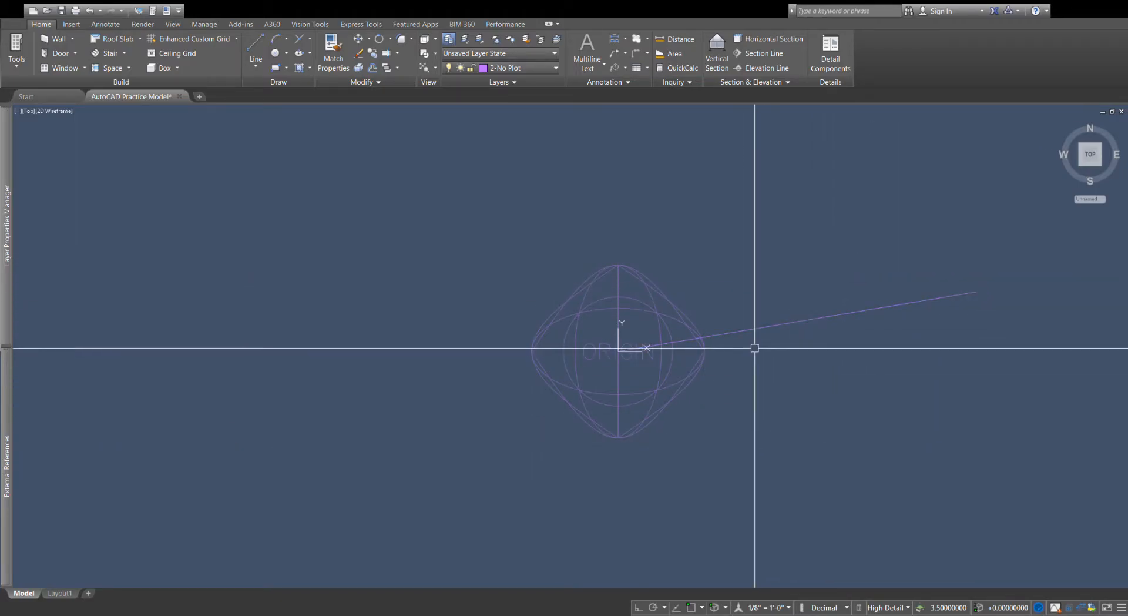
pyautogui.click(807, 319)
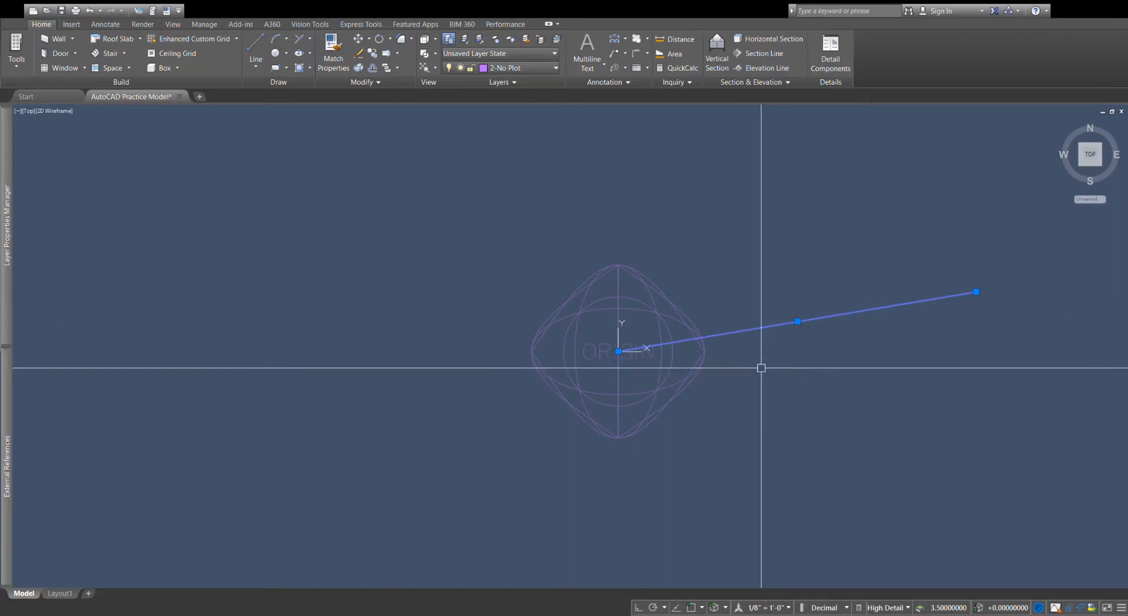
pyautogui.scroll(-5, 912, 387)
pyautogui.moveTo(905, 351); pyautogui.dragTo(623, 346)
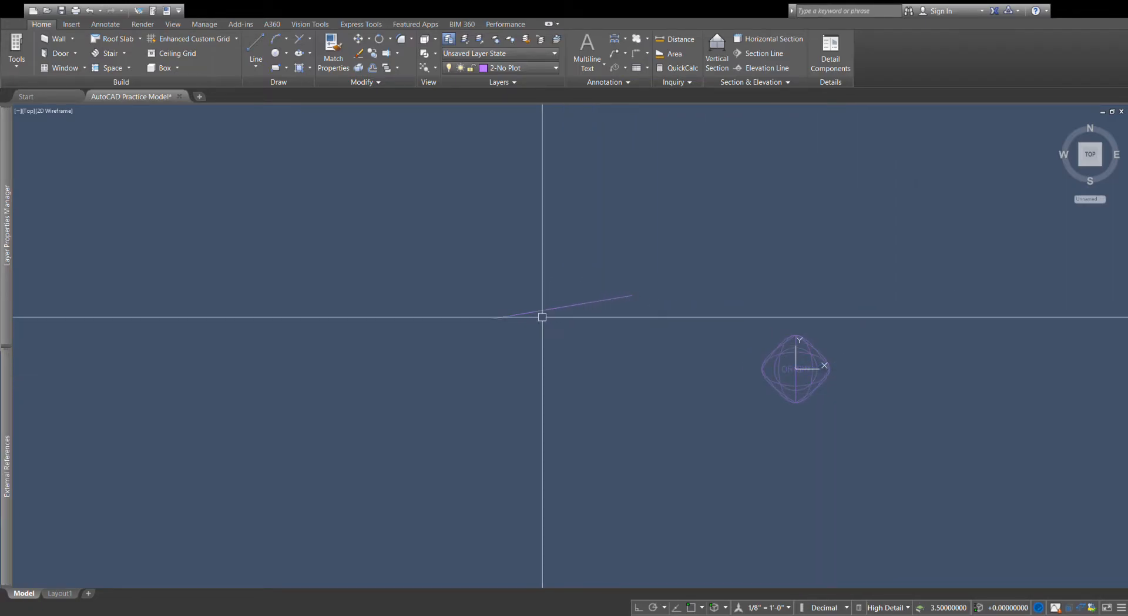
# Select the moved line with a crossing selection and pull its right endpoint grip inward to shorten it.
pyautogui.scroll(5, 494, 320)
pyautogui.click(620, 261)
pyautogui.click(563, 340)
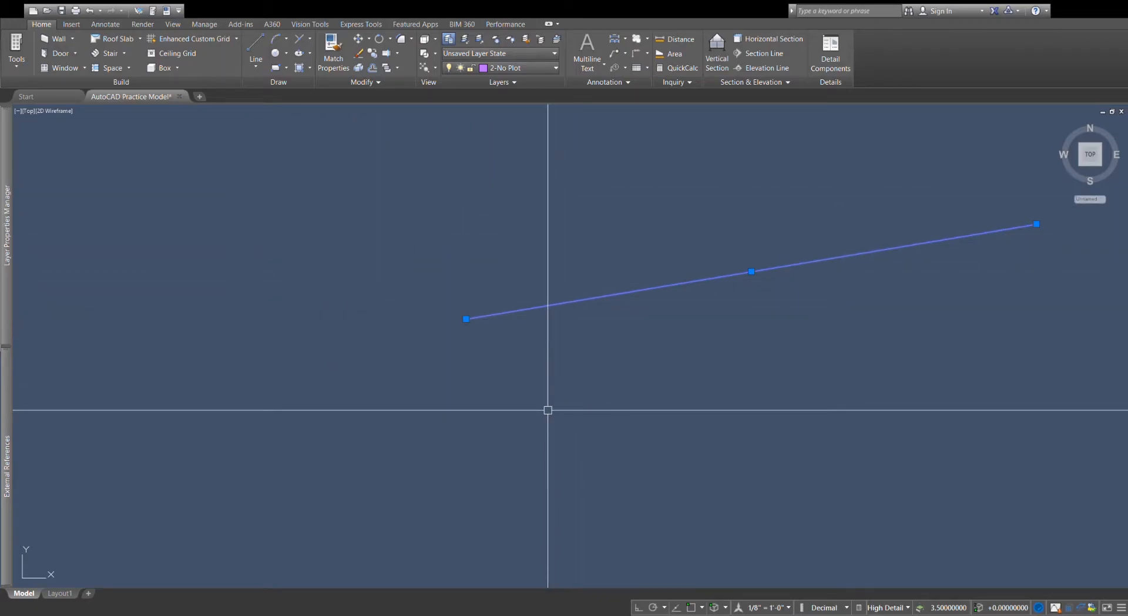
pyautogui.scroll(-2, 433, 421)
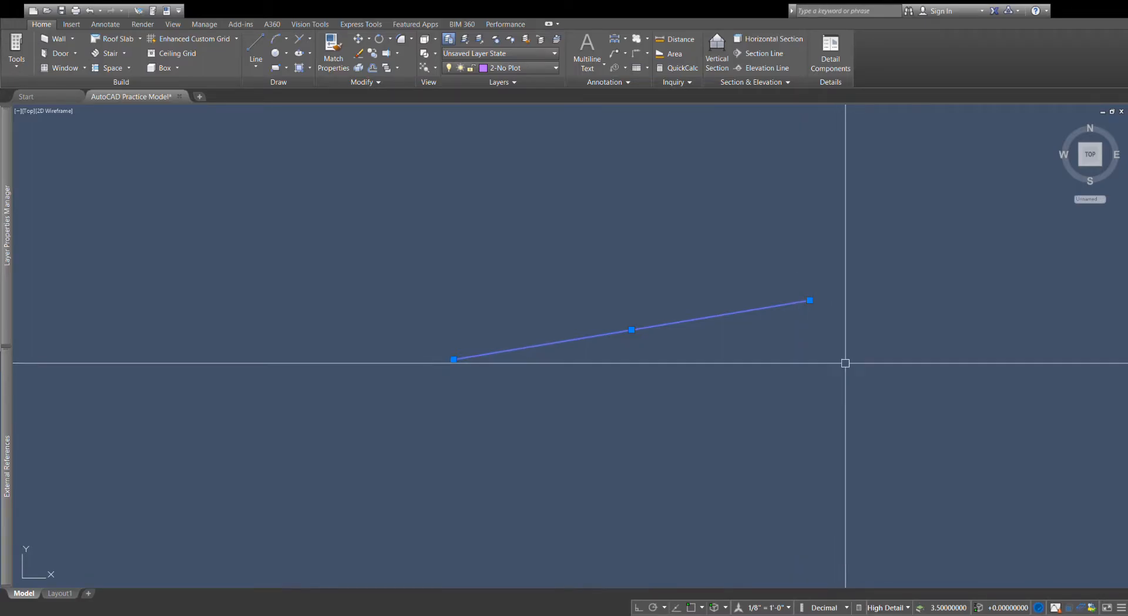
pyautogui.click(810, 300)
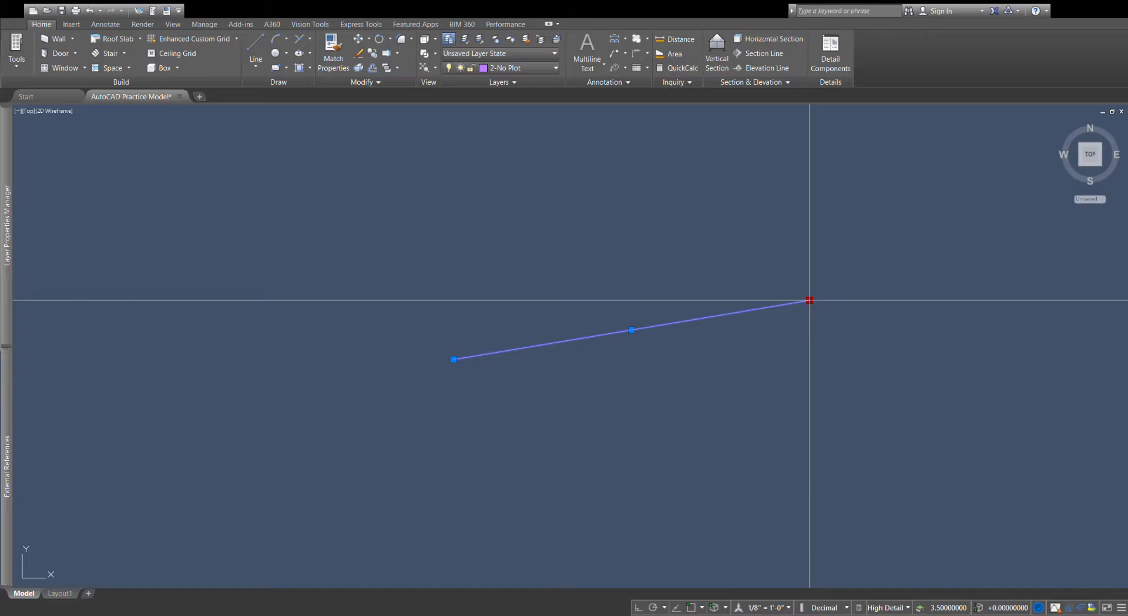
pyautogui.click(680, 275)
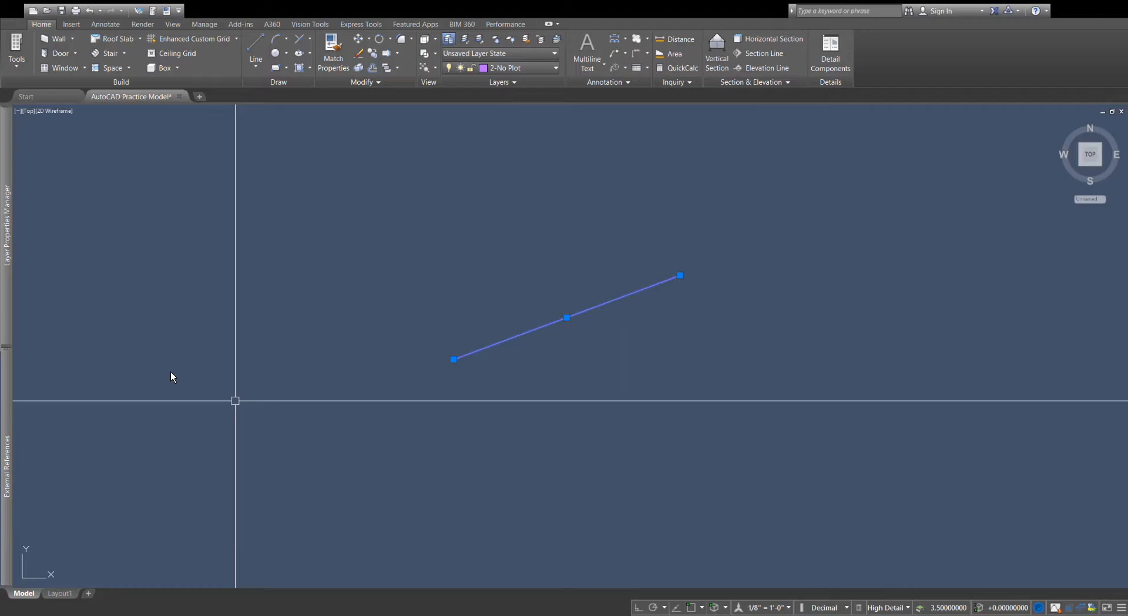
# Stretch the line's right endpoint outward to lengthen it, and lower that endpoint slightly to flatten the slope.
pyautogui.click(680, 275)
pyautogui.click(772, 272)
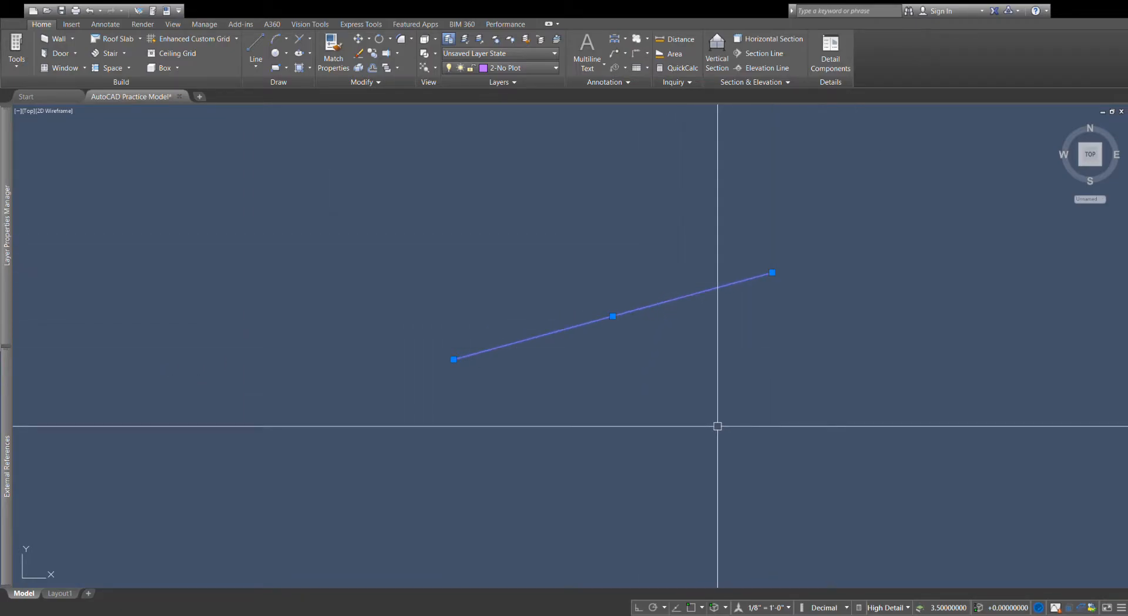
pyautogui.click(773, 272)
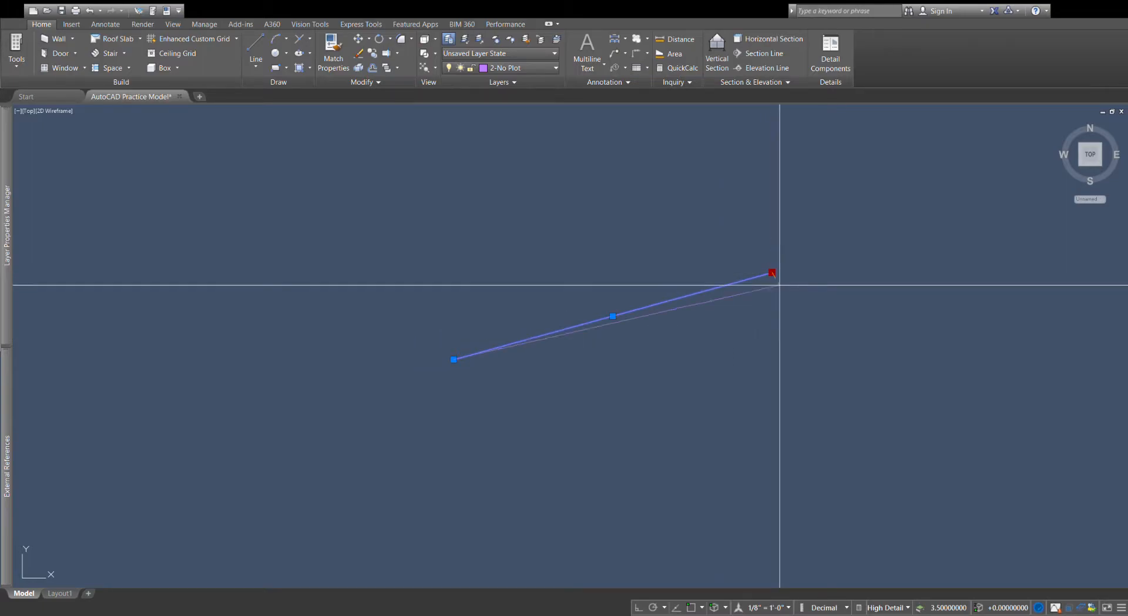
pyautogui.click(787, 292)
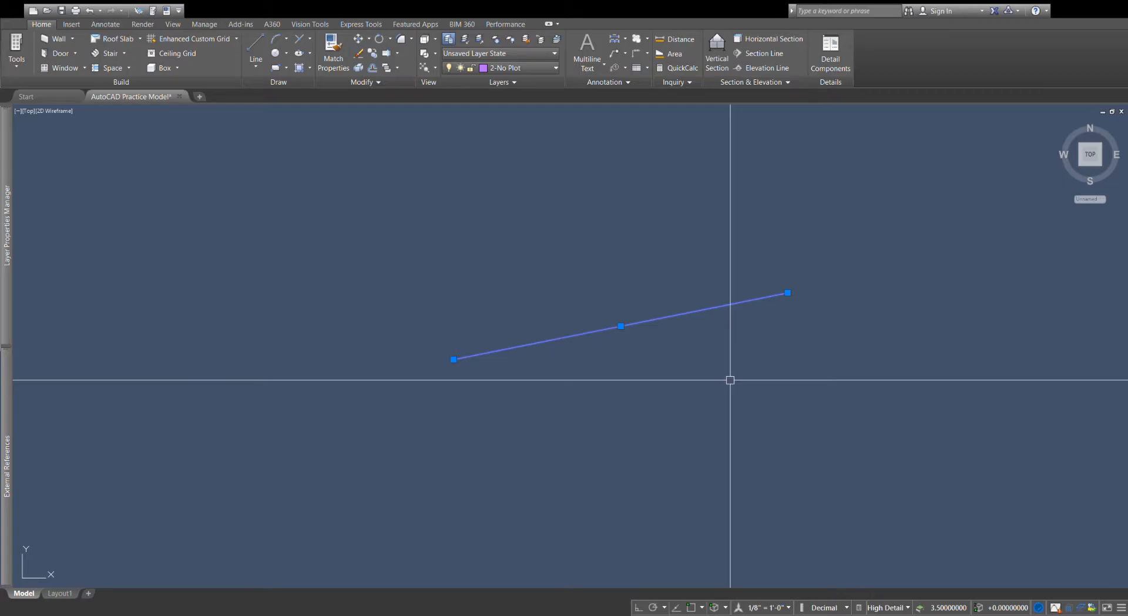
# Raise the line's left endpoint by its grip and shift the whole line upward by its midpoint grip.
pyautogui.click(454, 359)
pyautogui.click(478, 318)
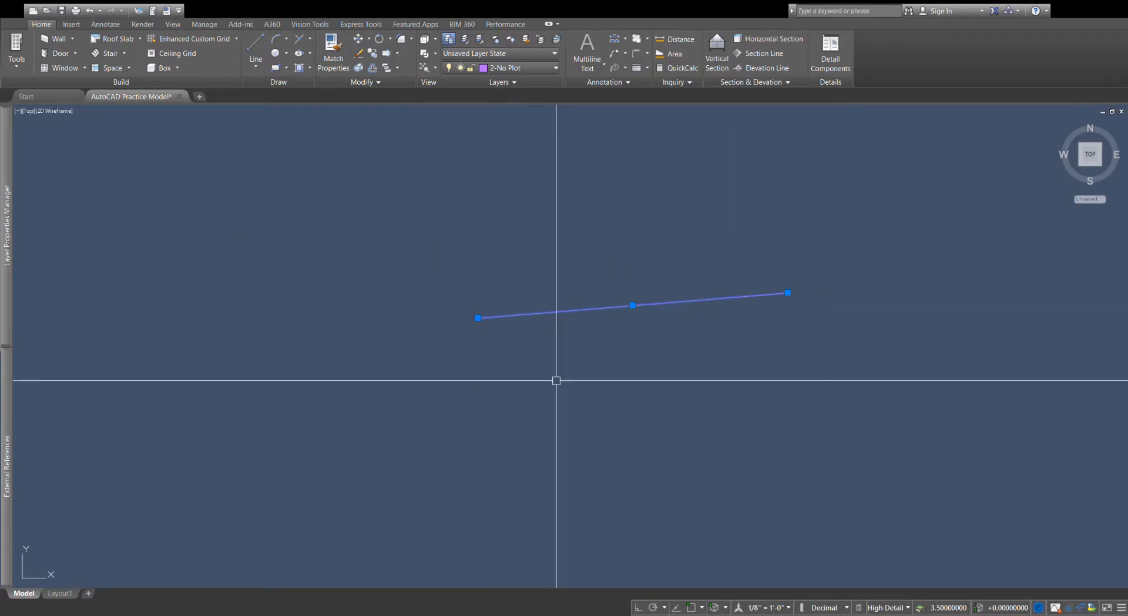
pyautogui.click(633, 305)
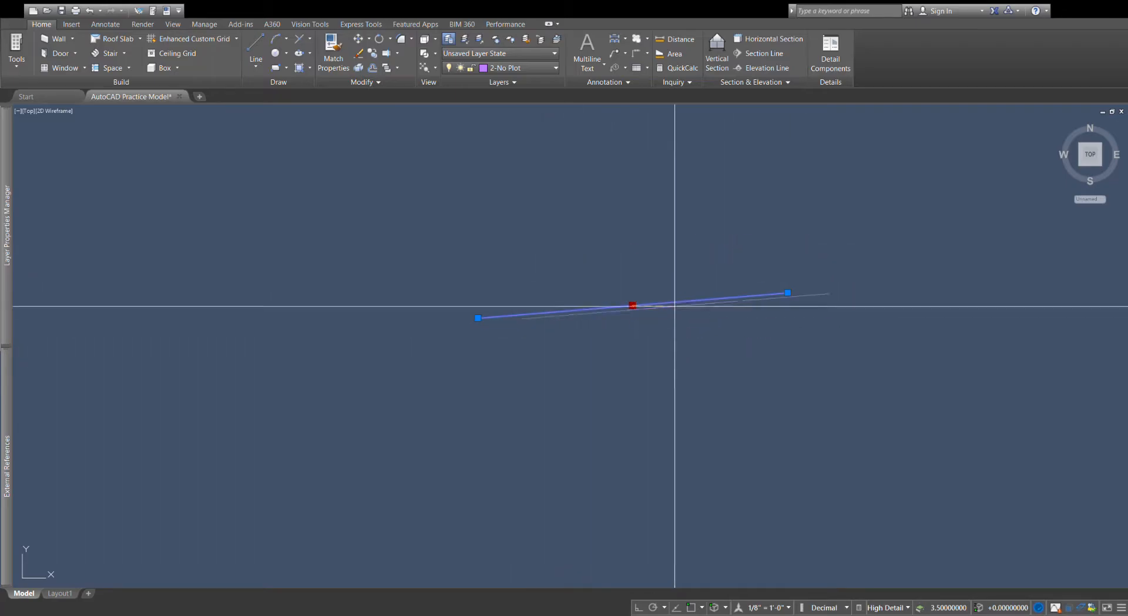
pyautogui.click(649, 241)
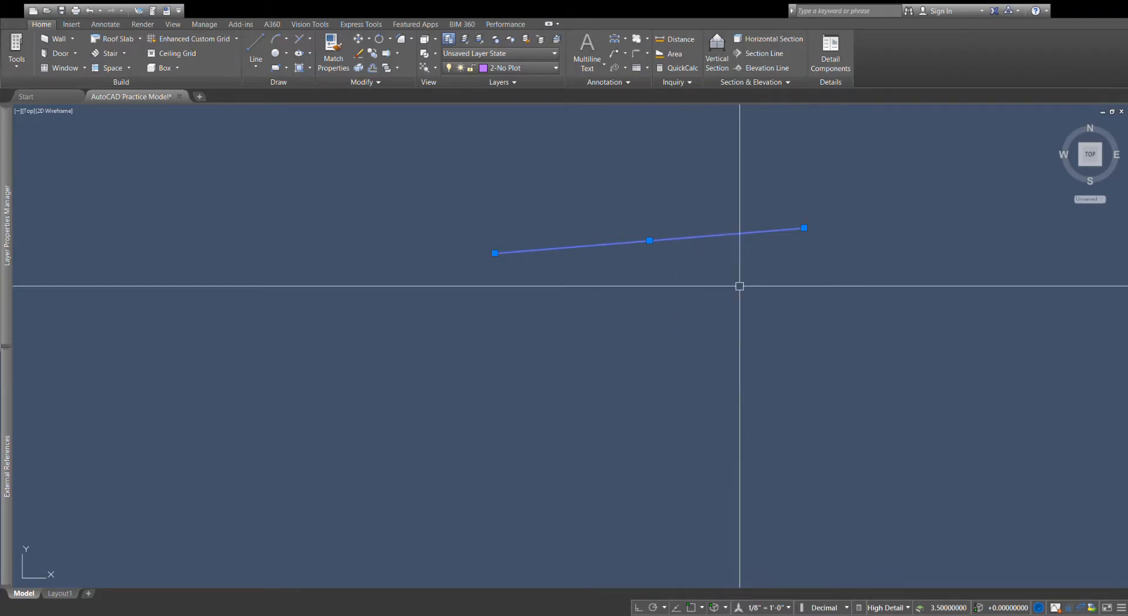
# Steepen the line by lowering its right endpoint and raising its left endpoint, and shift it slightly up-left by its midpoint grip.
pyautogui.click(804, 227)
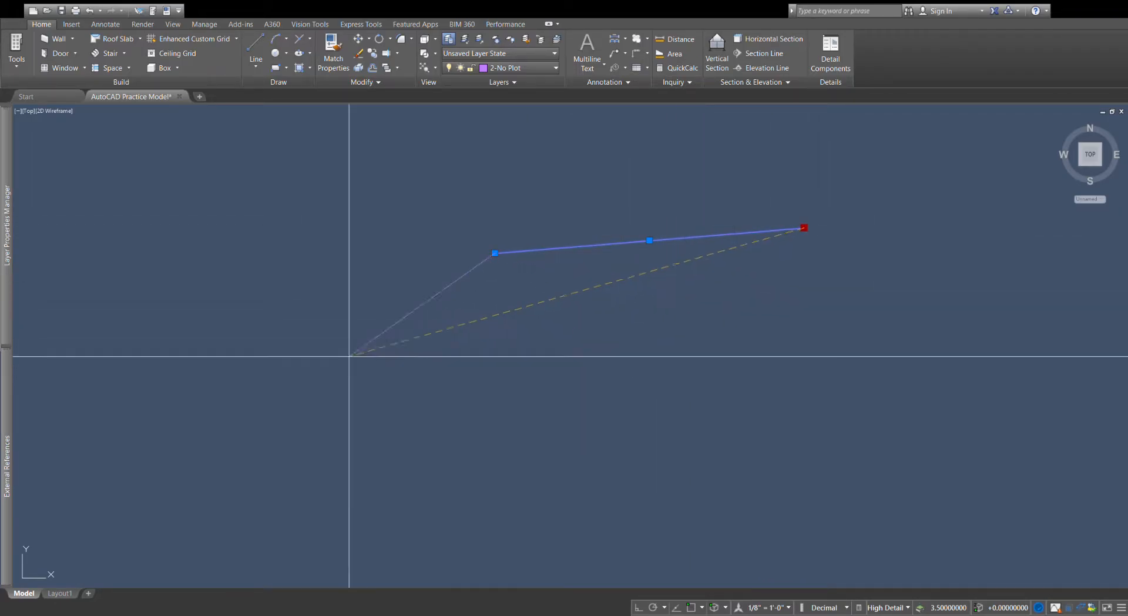
pyautogui.click(714, 355)
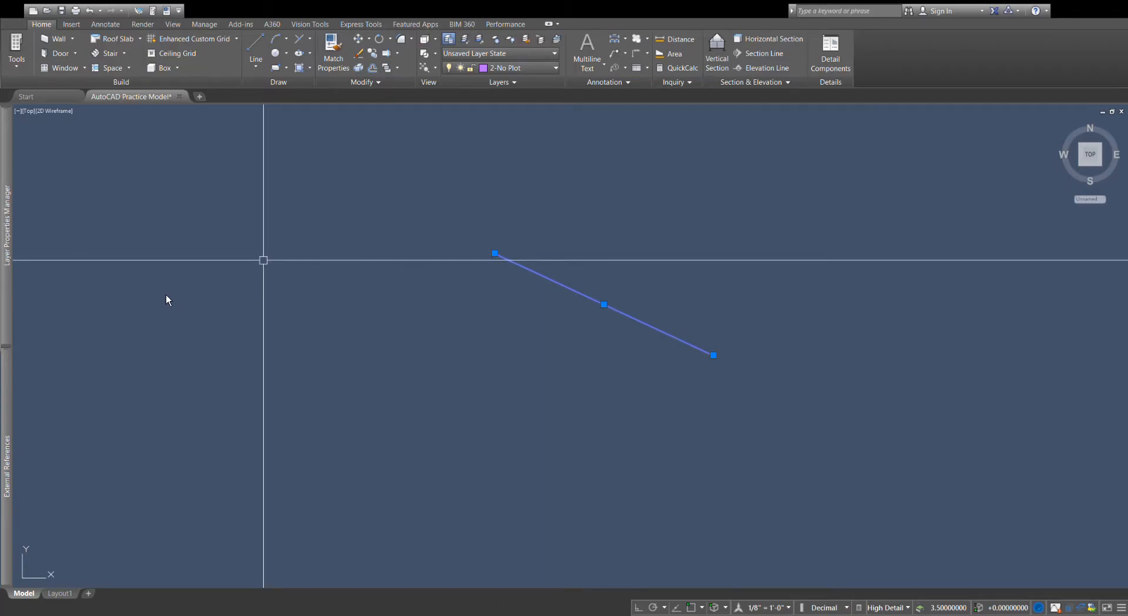
pyautogui.click(495, 253)
pyautogui.click(501, 184)
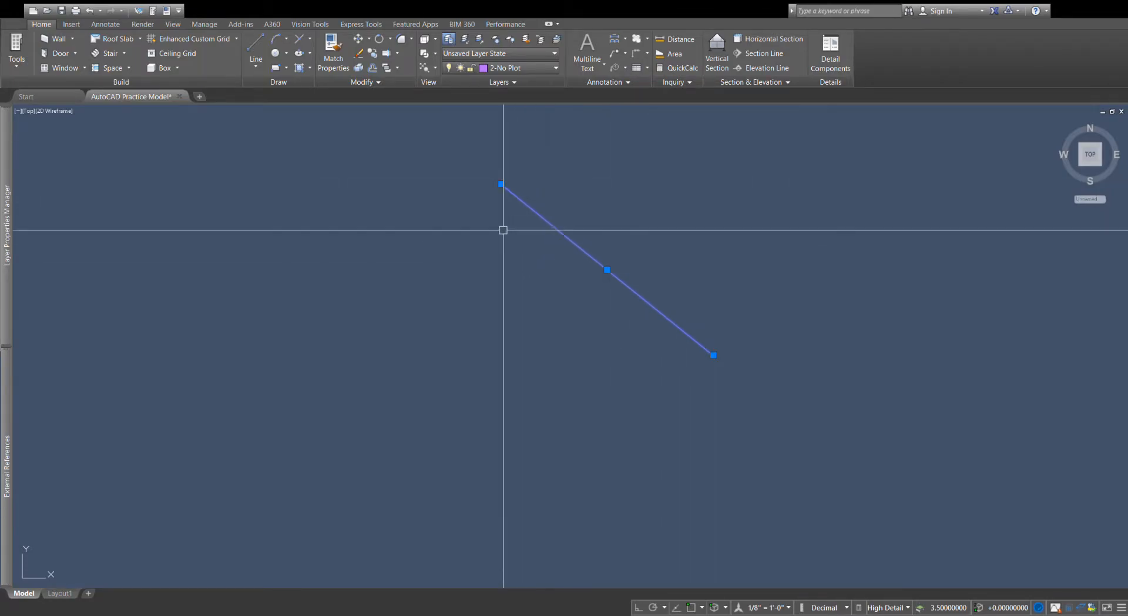
pyautogui.click(608, 269)
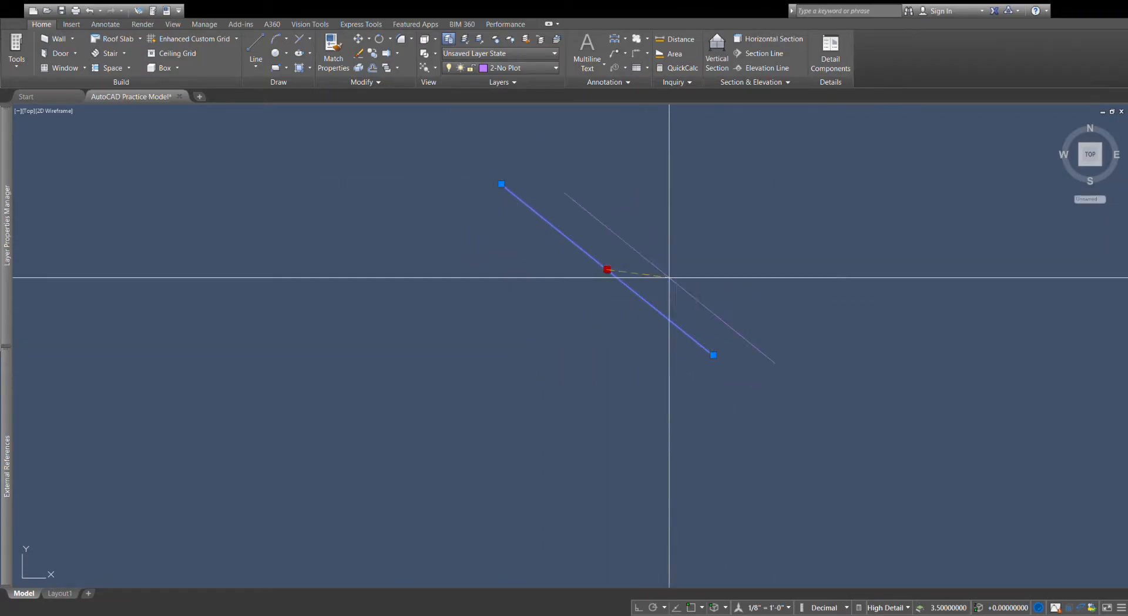
pyautogui.click(595, 248)
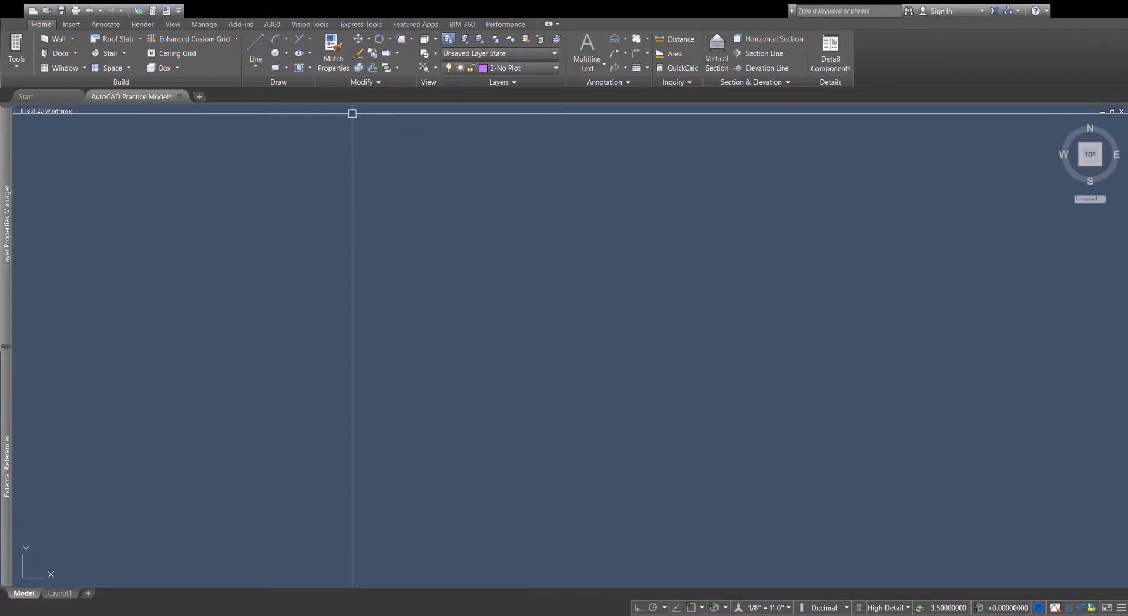
# Draw an arch-shaped three-point arc in the middle of the empty drawing area and select it.
pyautogui.click(277, 44)
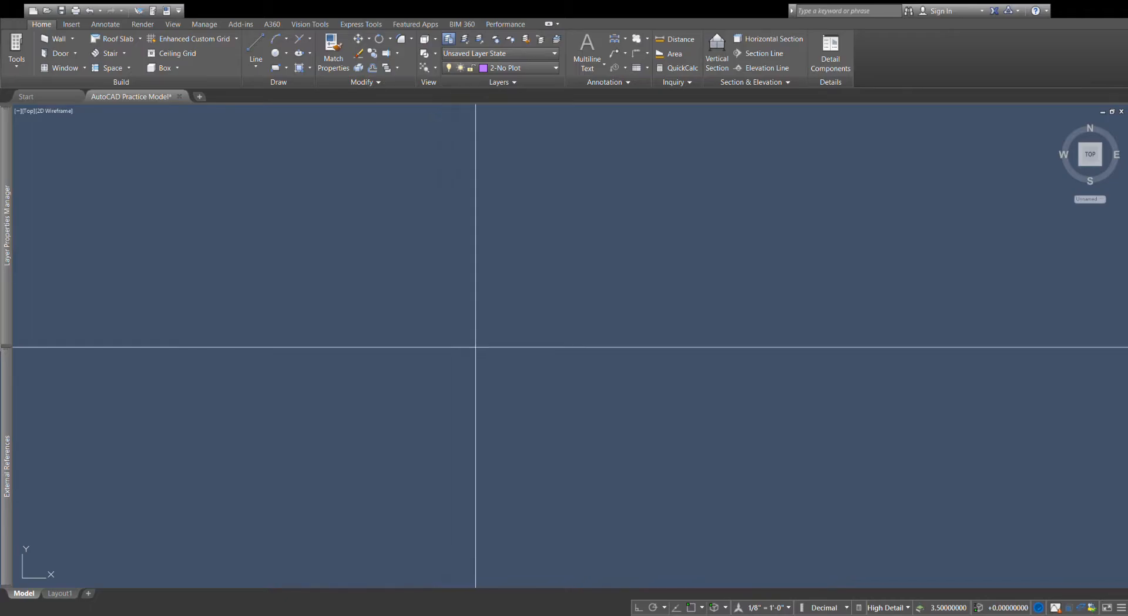
pyautogui.click(428, 286)
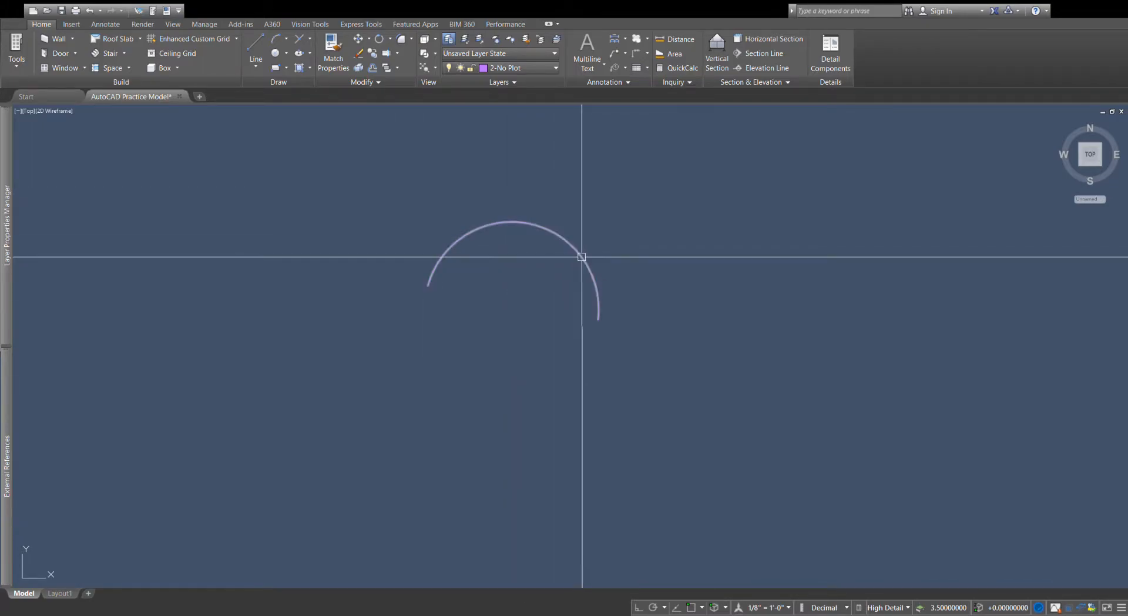
pyautogui.click(599, 306)
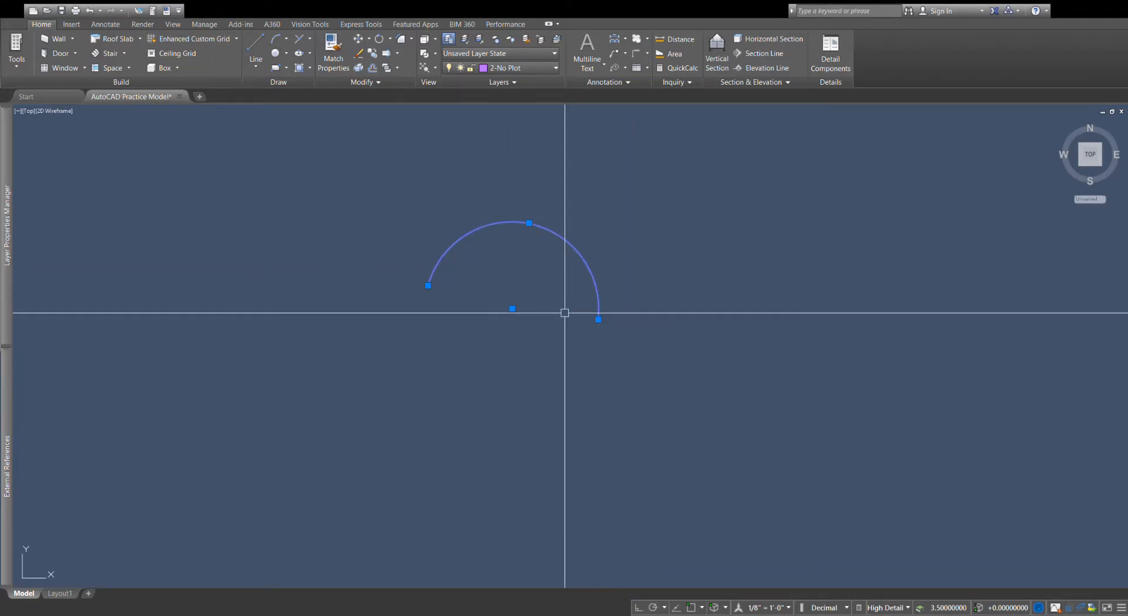
# Stretch the arc's right endpoint outward and back inward several times by its grip, leaving the arc roughly semicircular.
pyautogui.click(598, 320)
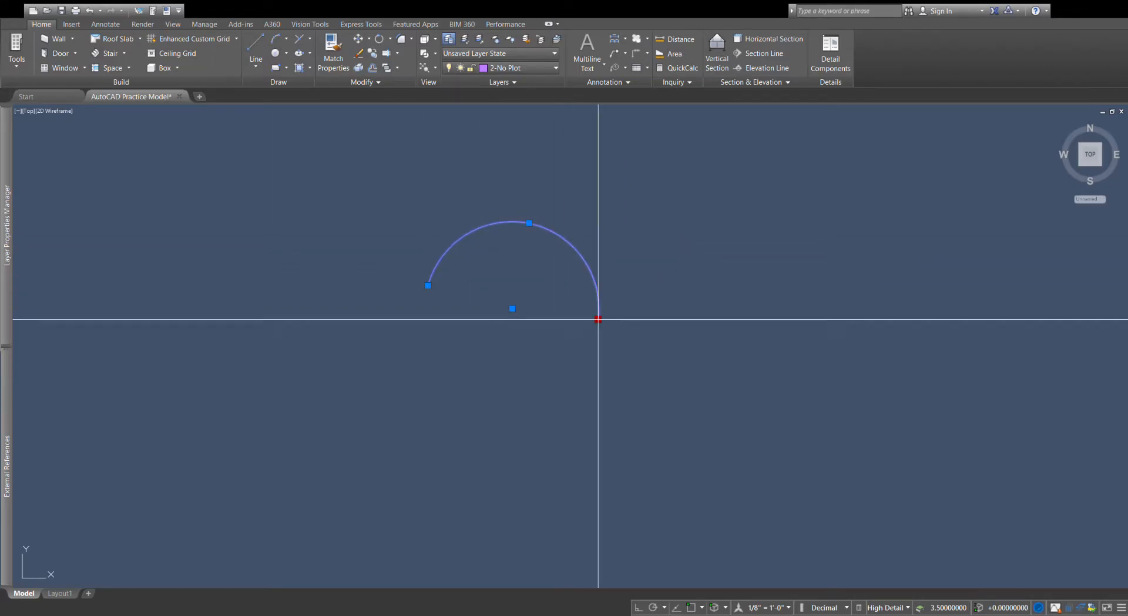
pyautogui.click(710, 272)
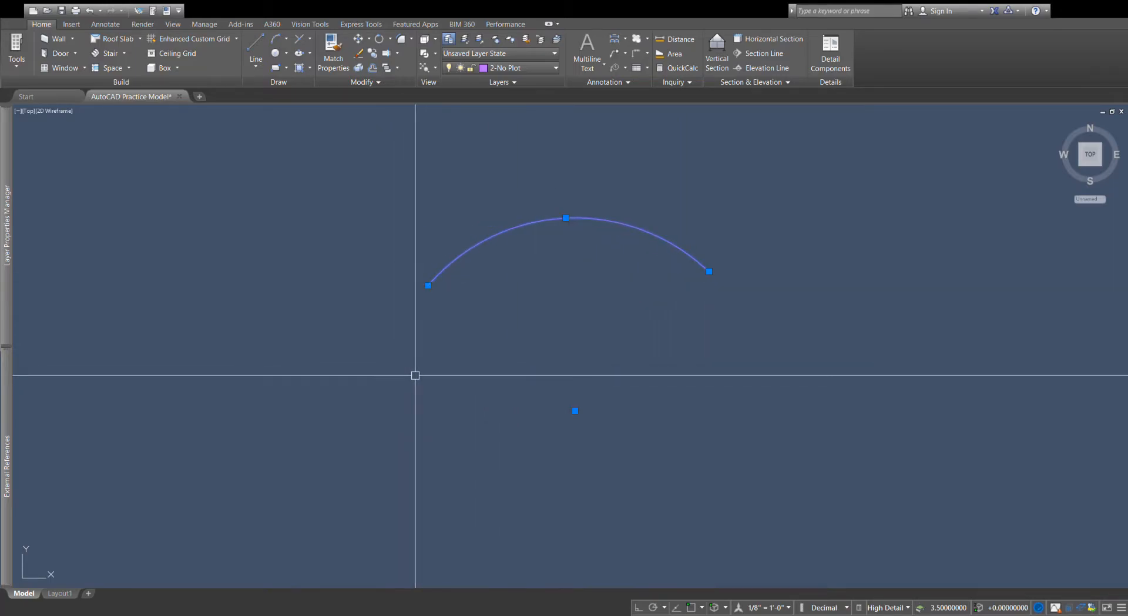
pyautogui.click(709, 271)
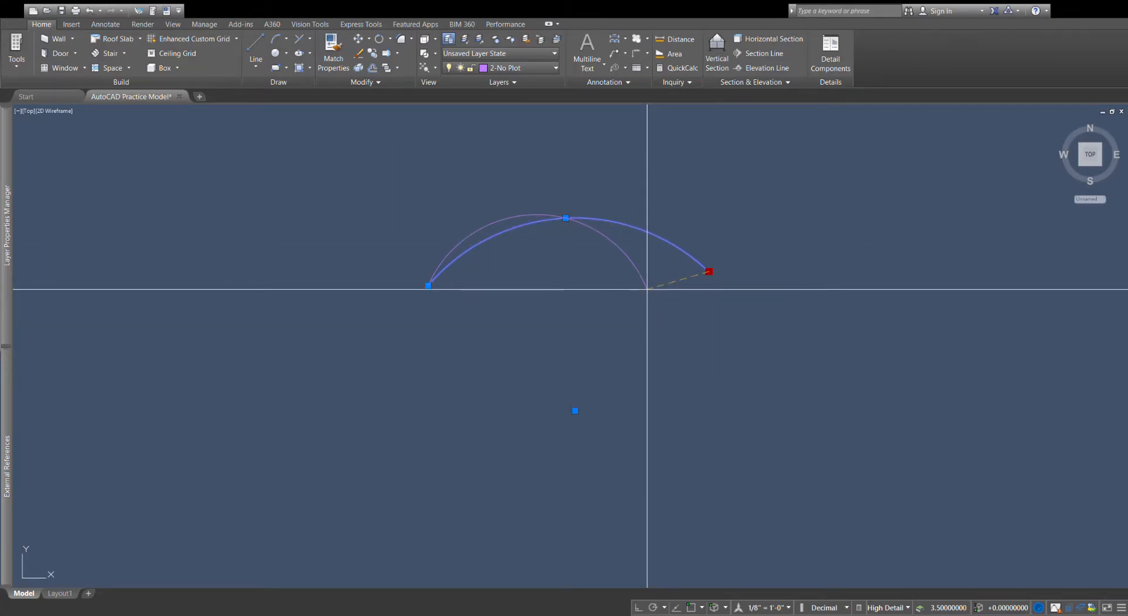
pyautogui.click(647, 289)
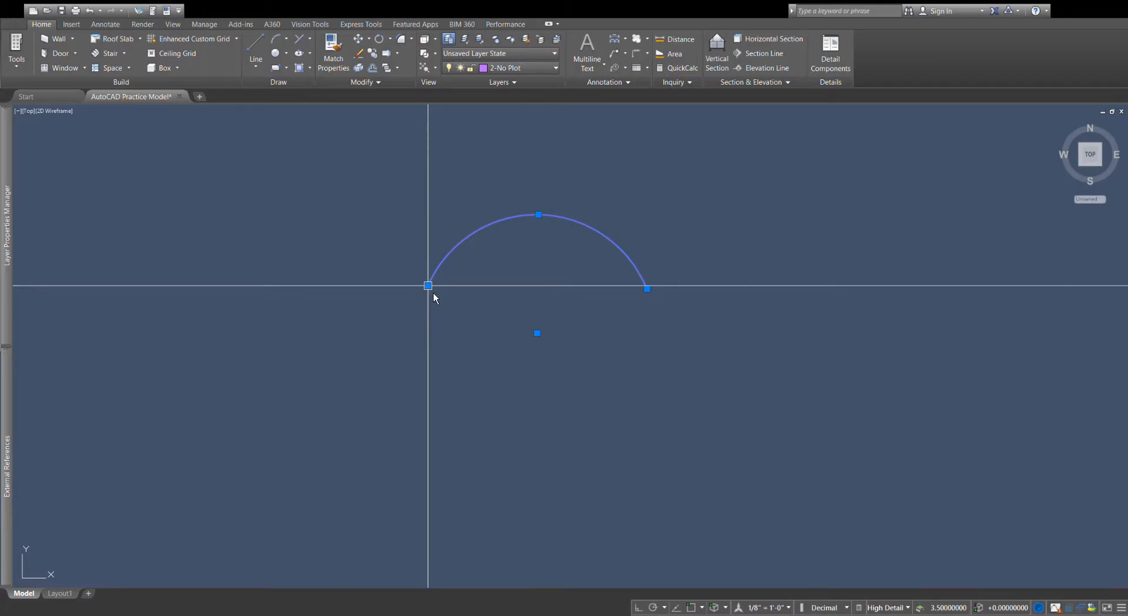
pyautogui.click(647, 289)
pyautogui.click(636, 325)
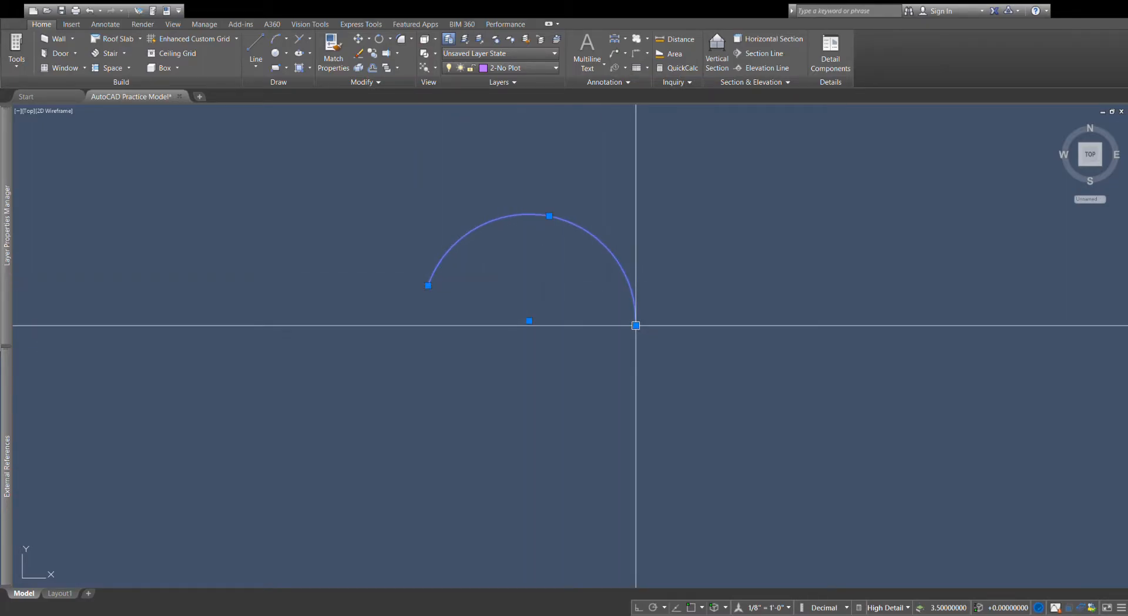
pyautogui.click(775, 252)
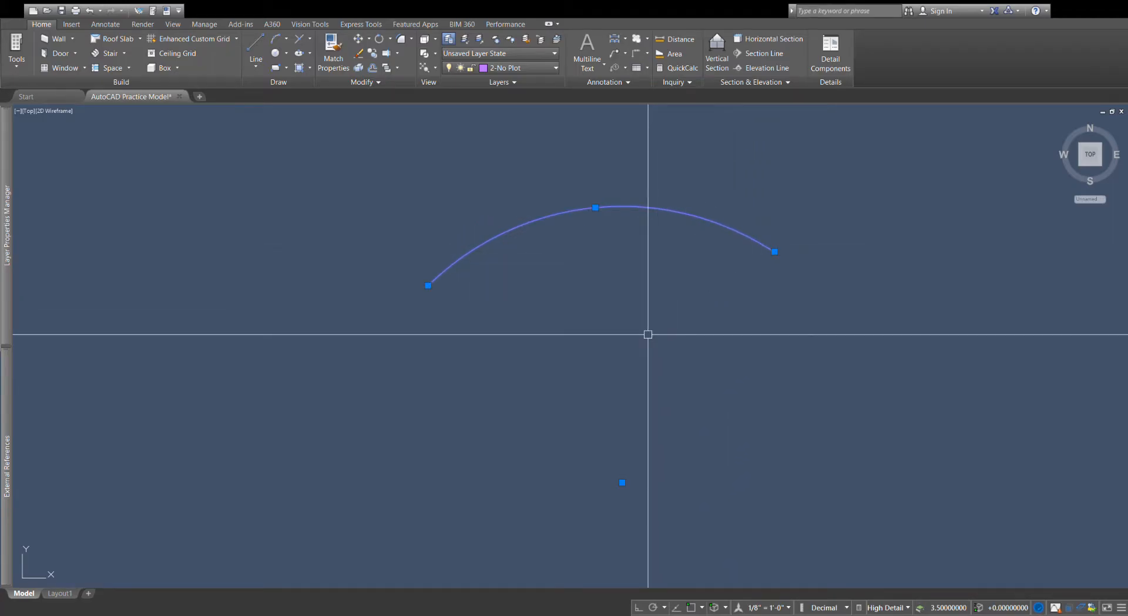
pyautogui.click(774, 252)
pyautogui.click(646, 313)
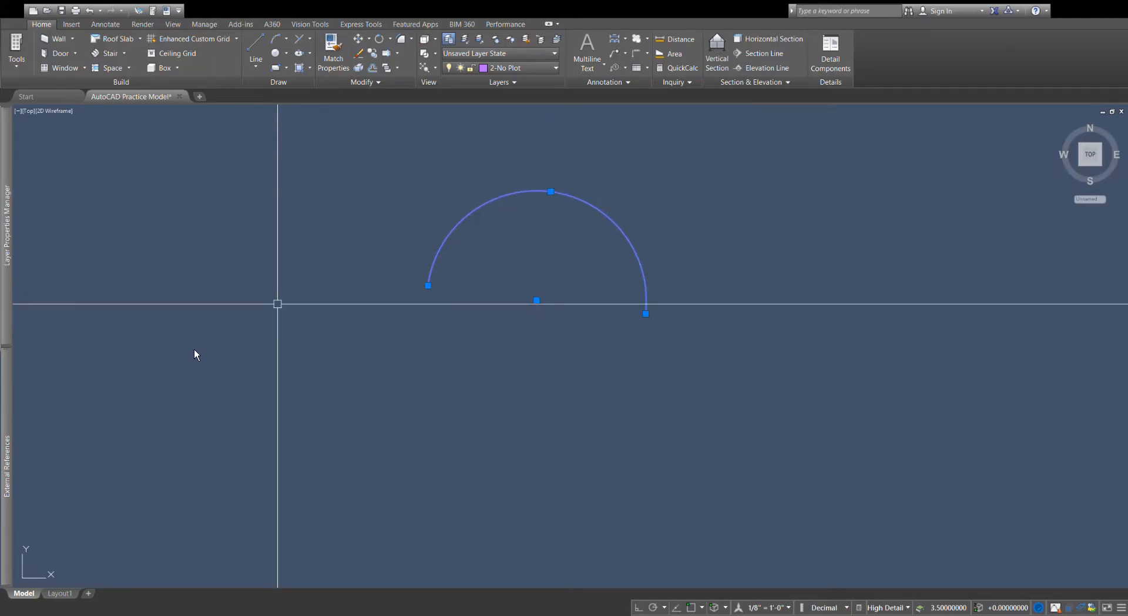
# Pull the arc's left endpoint down and outward, and lower the arc's crown slightly by its midpoint grip.
pyautogui.click(428, 285)
pyautogui.click(357, 358)
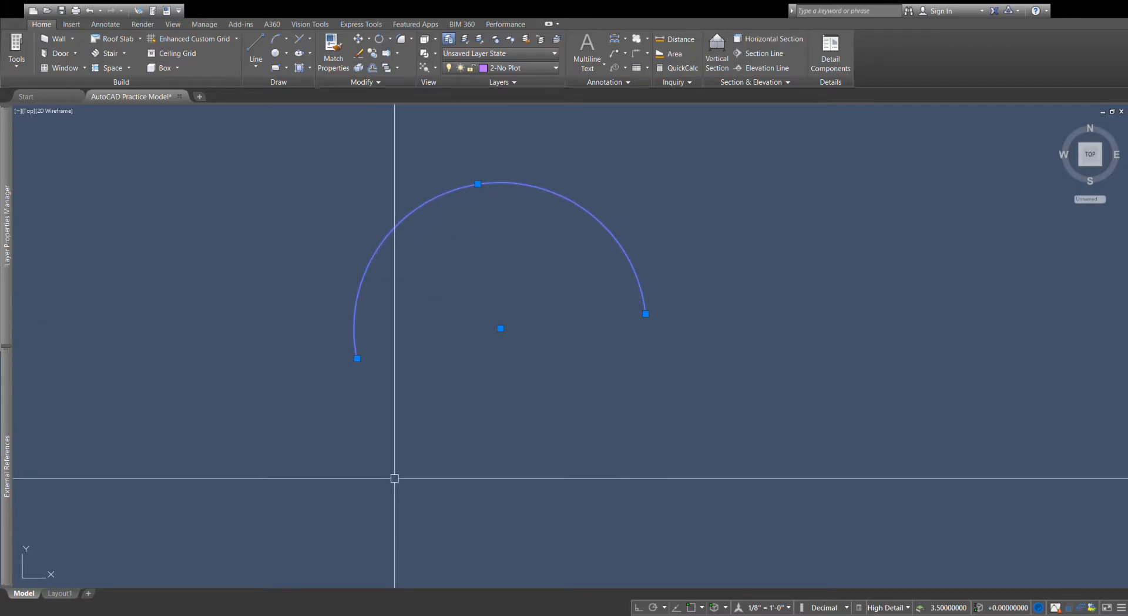
pyautogui.click(478, 184)
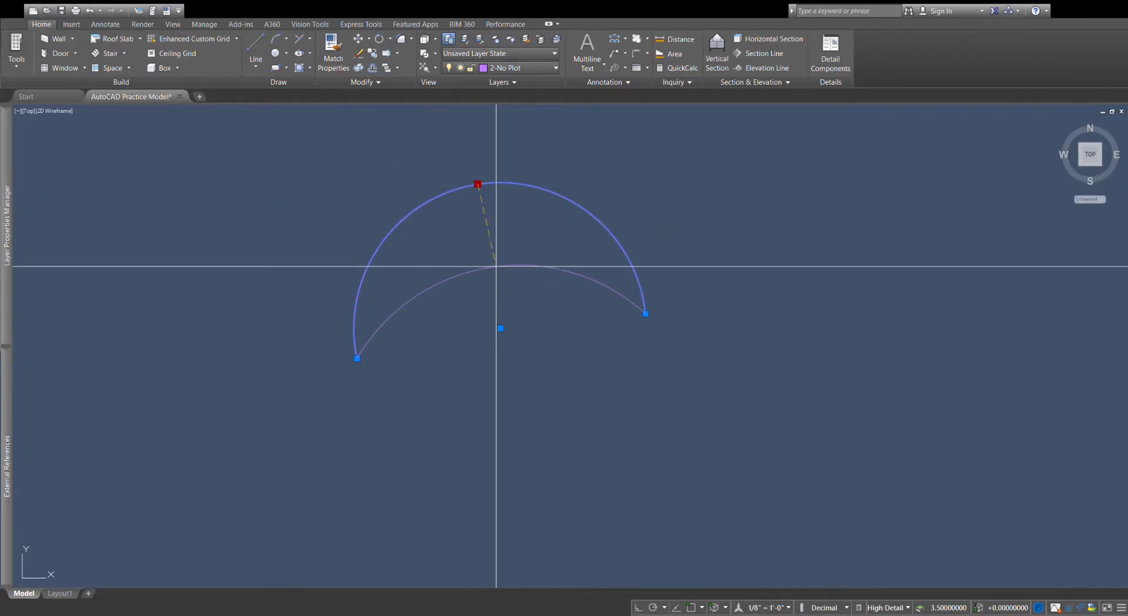
pyautogui.click(473, 219)
# Move the whole arc to the right by its center grip, and pull its right endpoint inward and up.
pyautogui.click(506, 359)
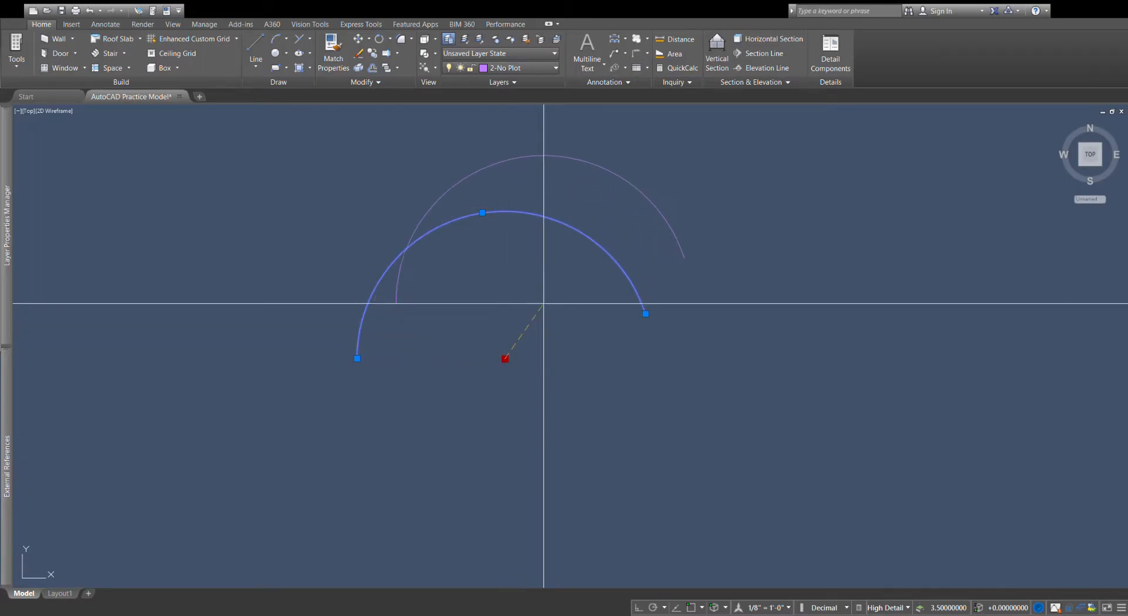
pyautogui.click(593, 352)
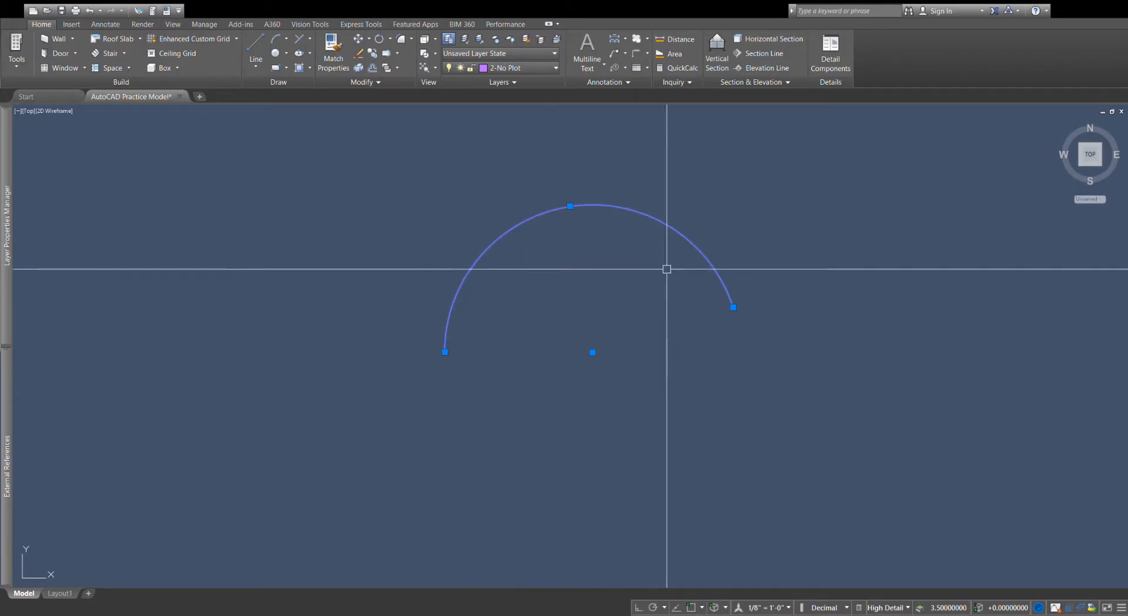
pyautogui.click(733, 306)
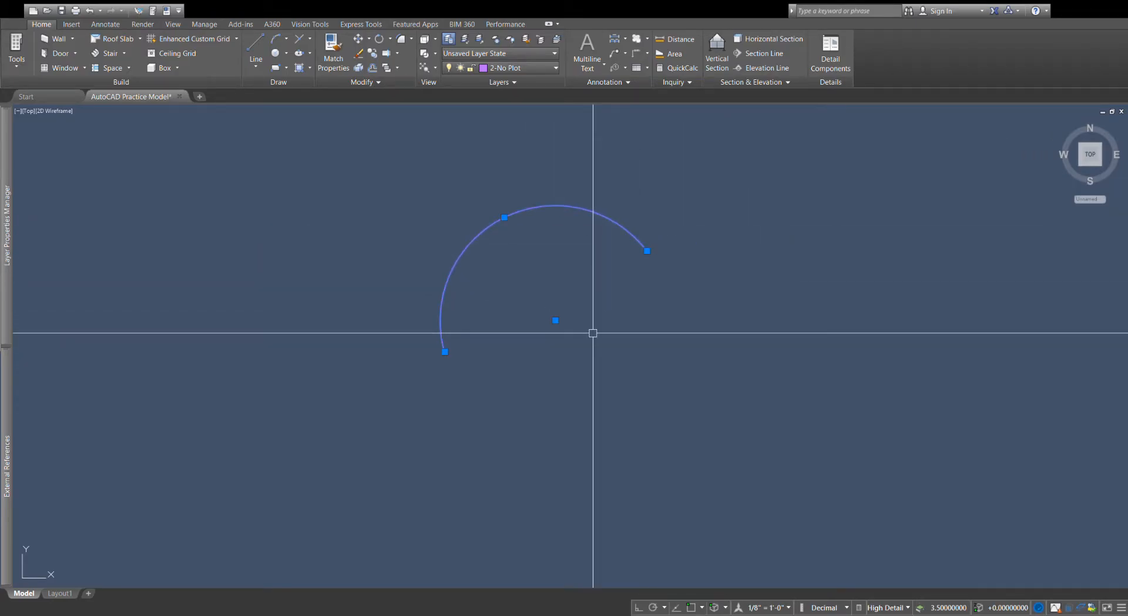
# Erase the arc and draw a circle by center and radius in the middle of the drawing area.
pyautogui.click(365, 54)
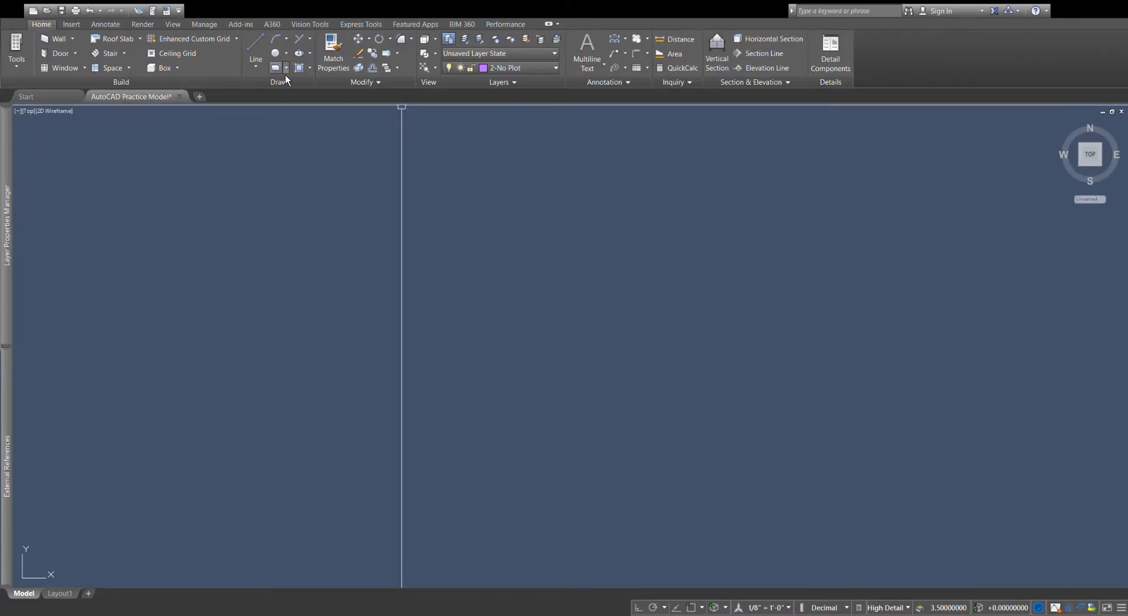
pyautogui.click(286, 58)
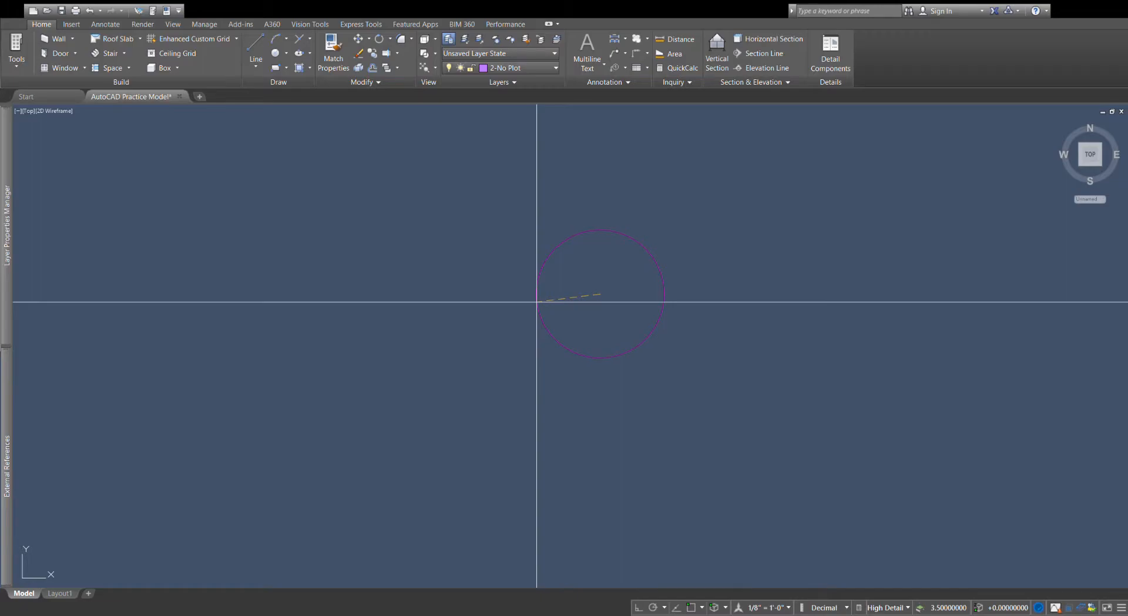
pyautogui.click(527, 305)
# Select the circle with a crossing selection, enlarge it by its right quadrant grip, and move it left by its center grip.
pyautogui.click(559, 310)
pyautogui.click(496, 301)
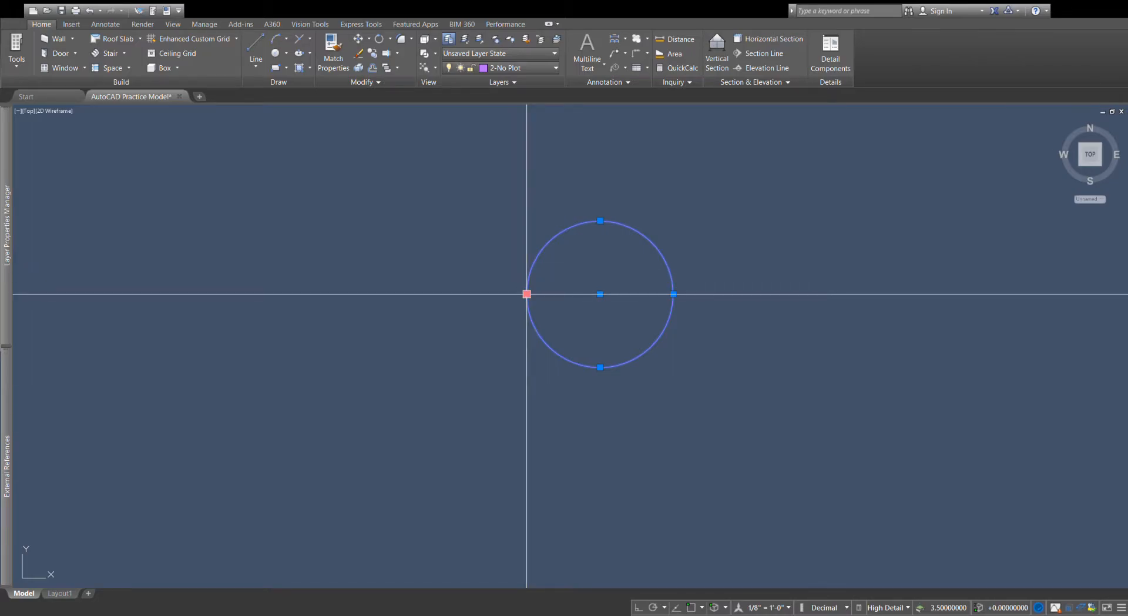
pyautogui.click(674, 294)
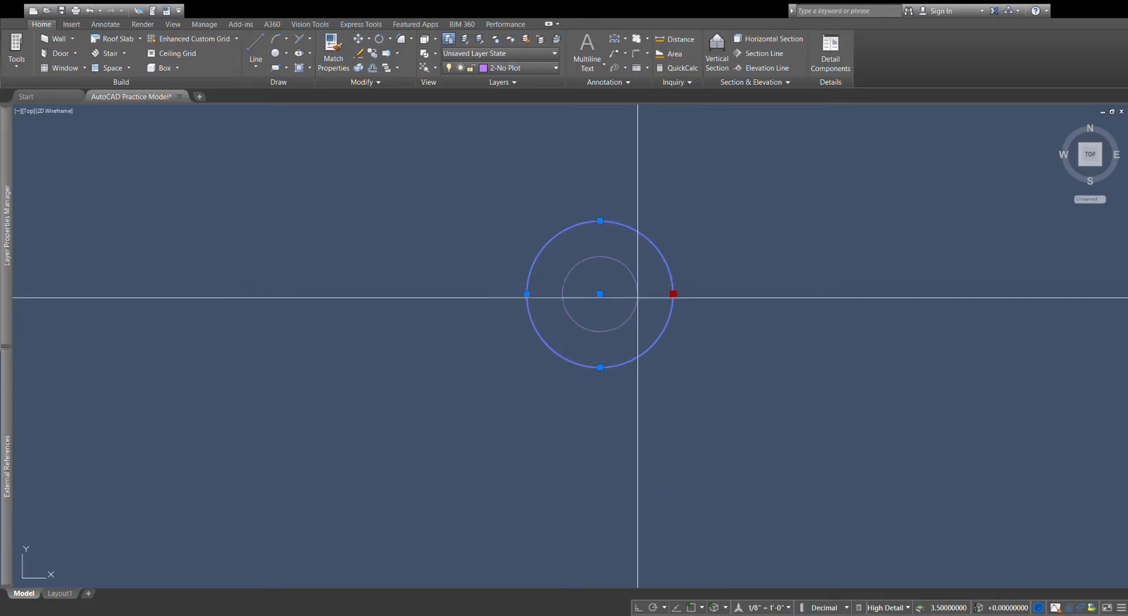
pyautogui.click(698, 294)
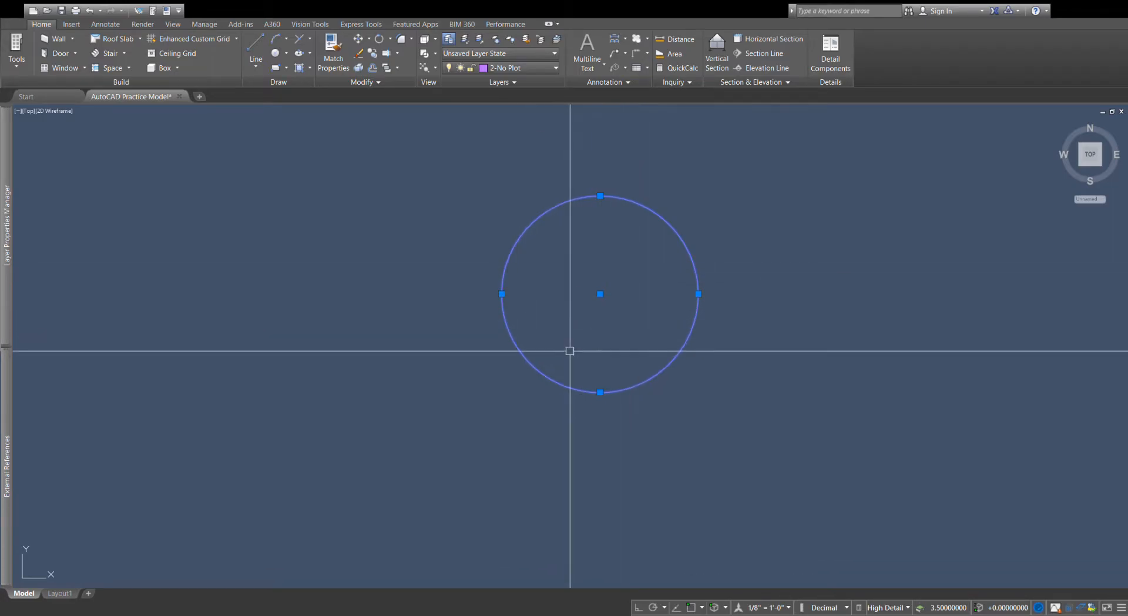
pyautogui.click(600, 294)
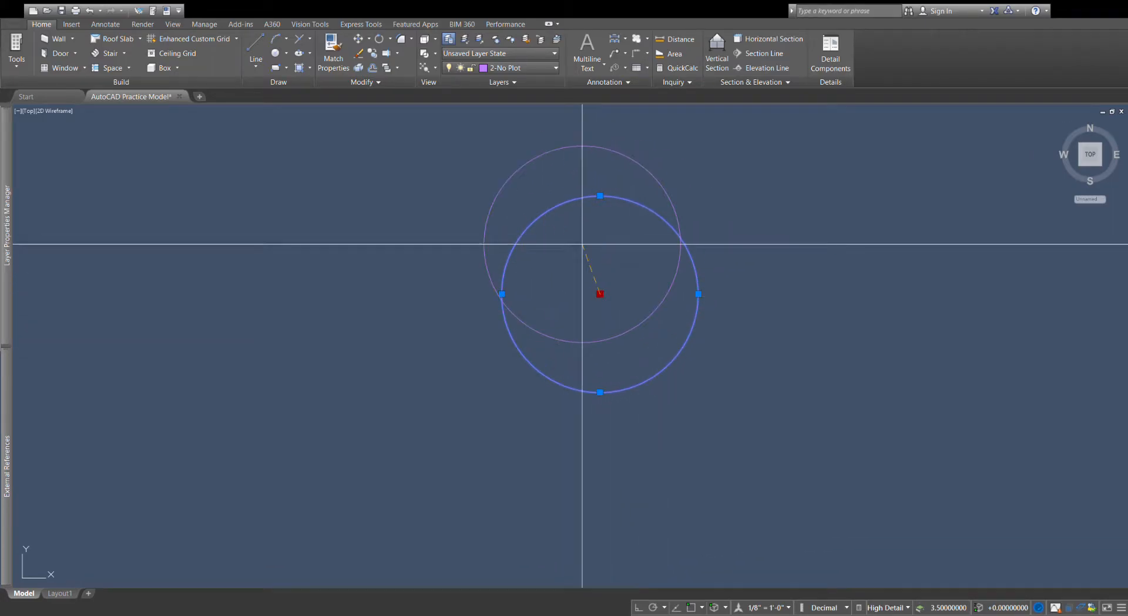
pyautogui.click(550, 289)
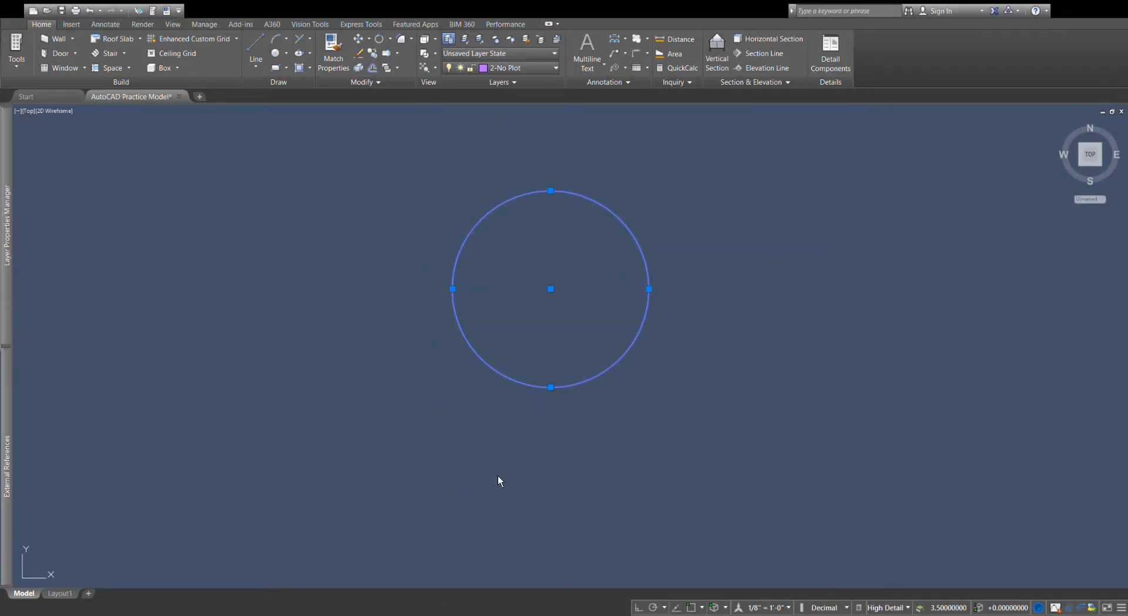
# Erase the circle and draw a narrow ellipse by its axis endpoints, with the long axis slanting up to the right.
pyautogui.click(360, 52)
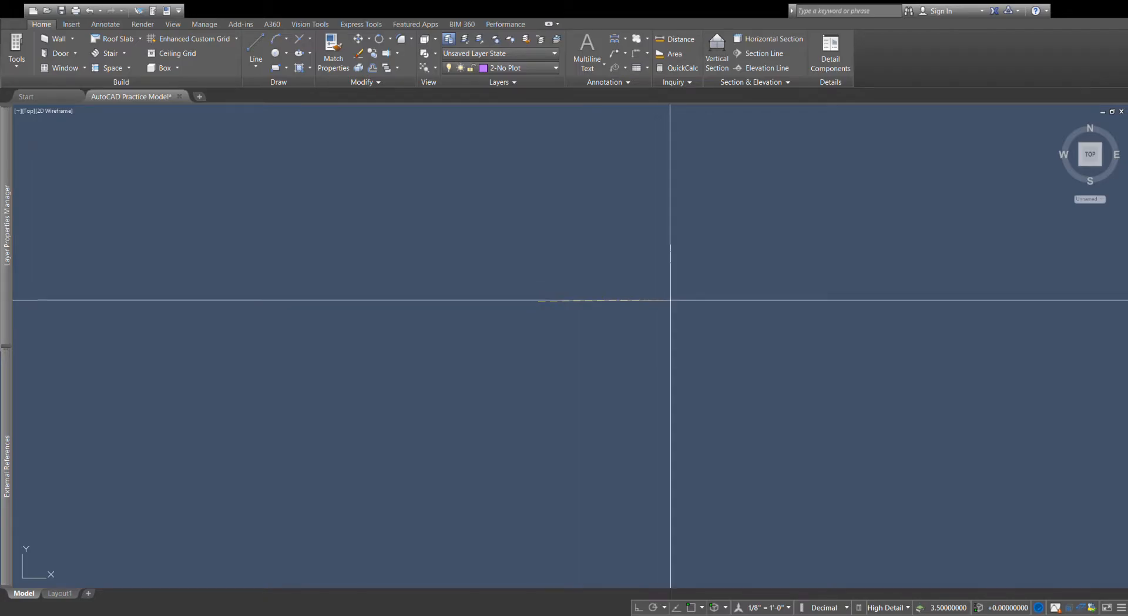
pyautogui.click(598, 229)
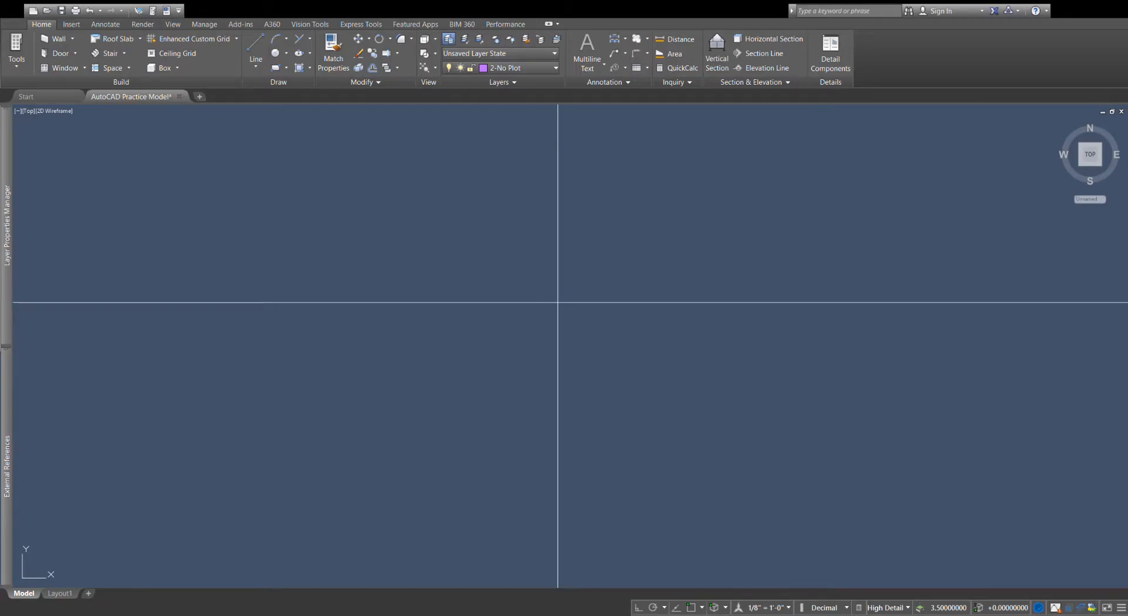
pyautogui.click(558, 302)
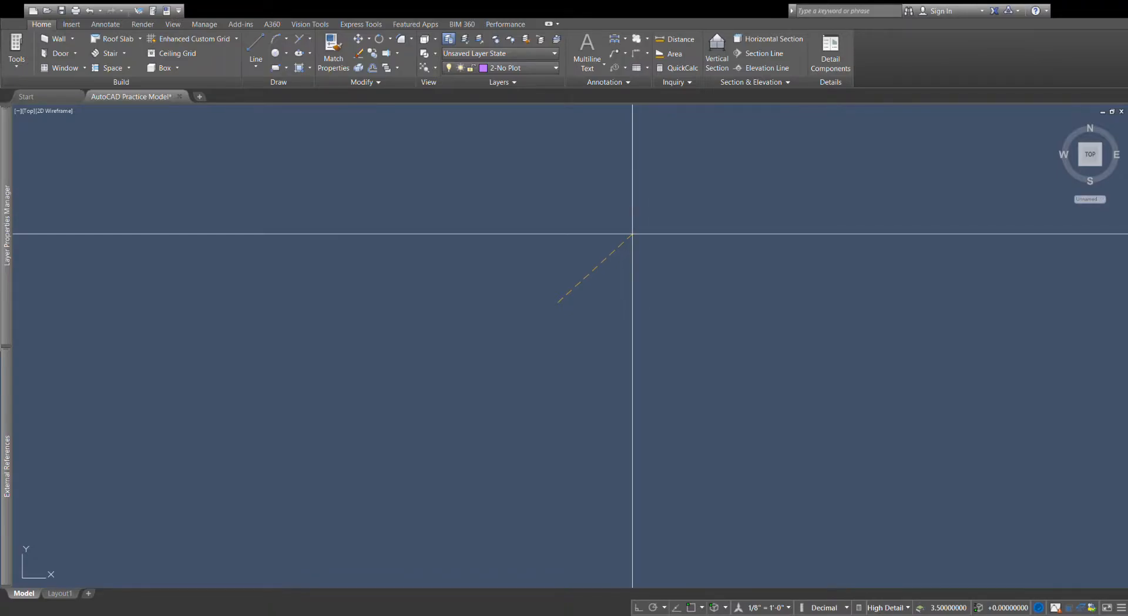
pyautogui.click(633, 234)
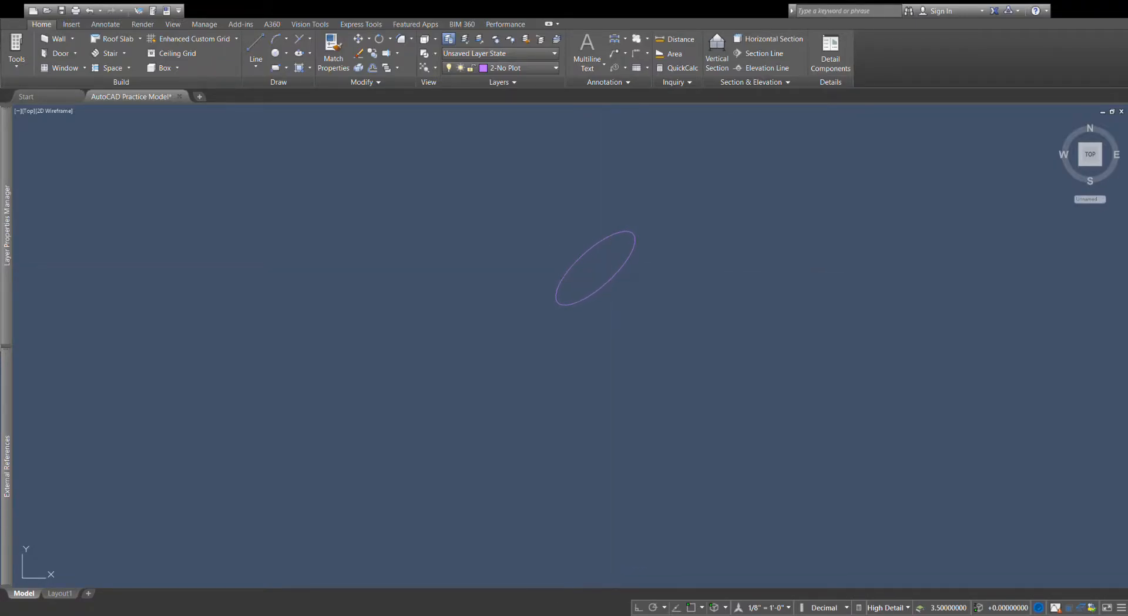
# Select the ellipse, lengthen it slightly by its upper-right axis grip, and move it up and left by its center grip.
pyautogui.scroll(2, 575, 216)
pyautogui.scroll(2, 573, 213)
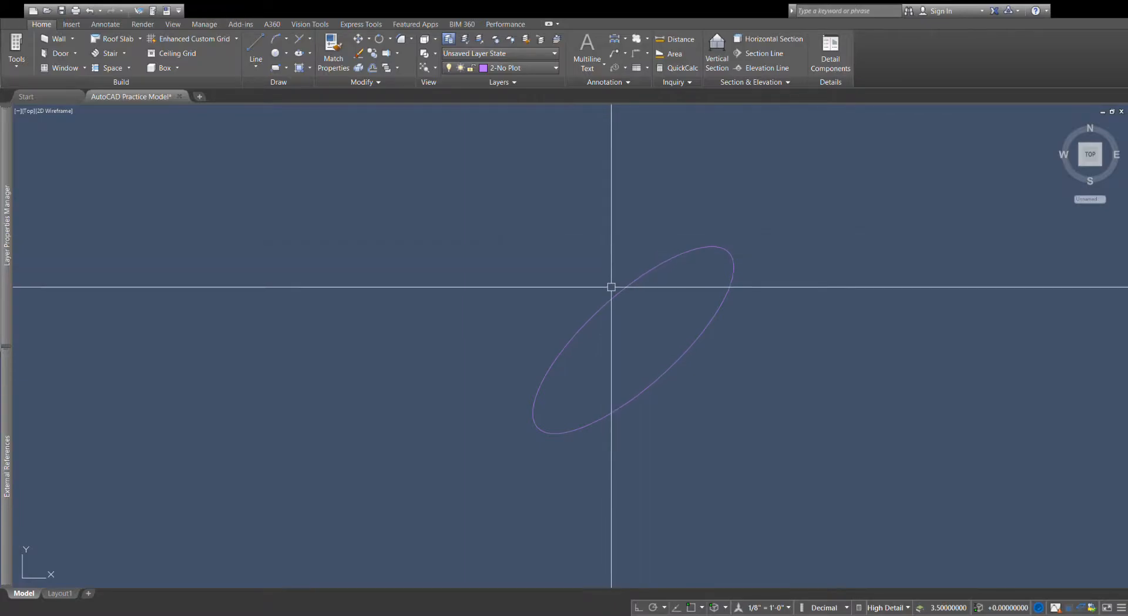
pyautogui.click(595, 313)
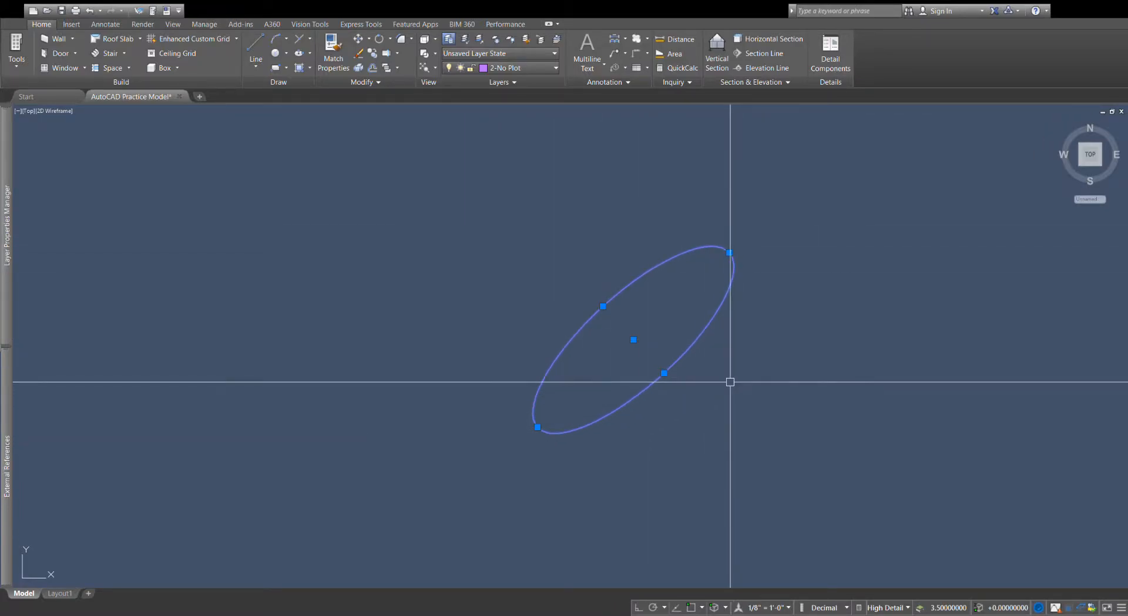
pyautogui.click(737, 246)
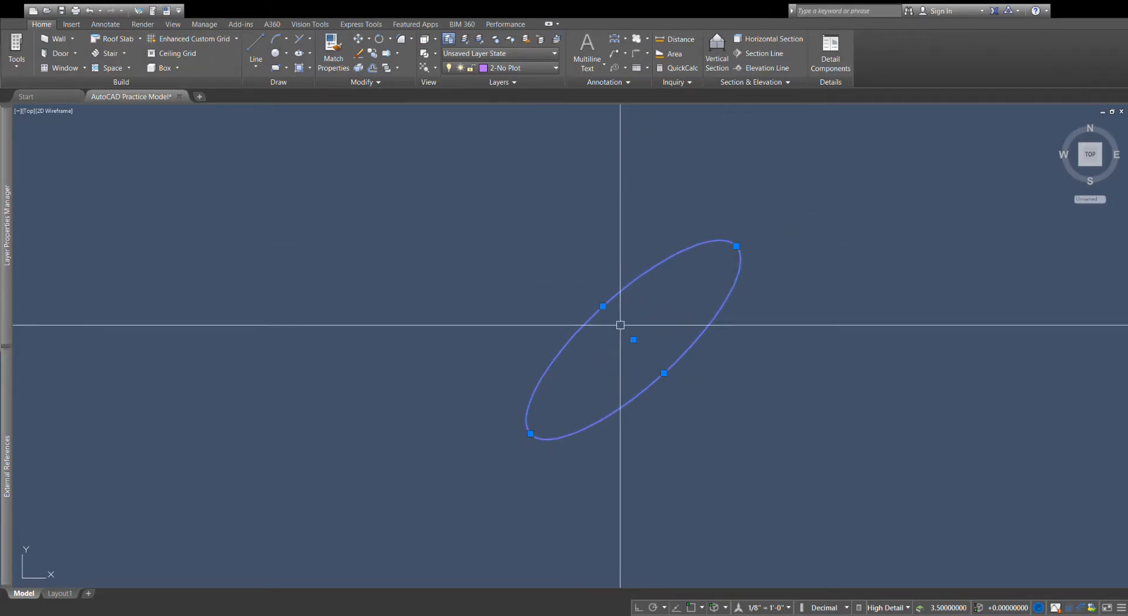
pyautogui.click(603, 305)
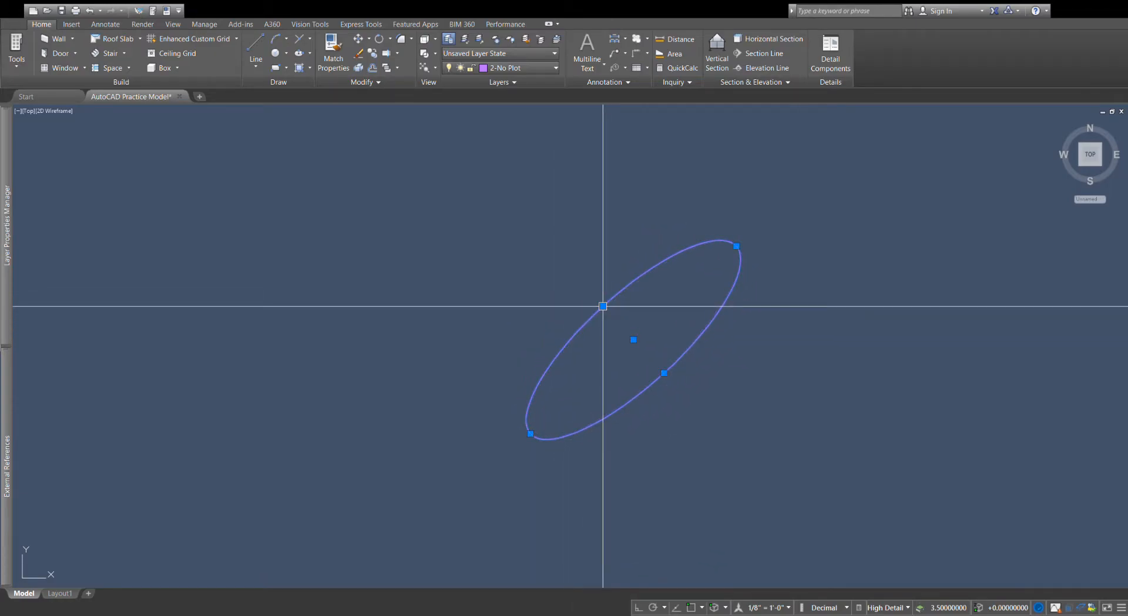
pyautogui.click(633, 339)
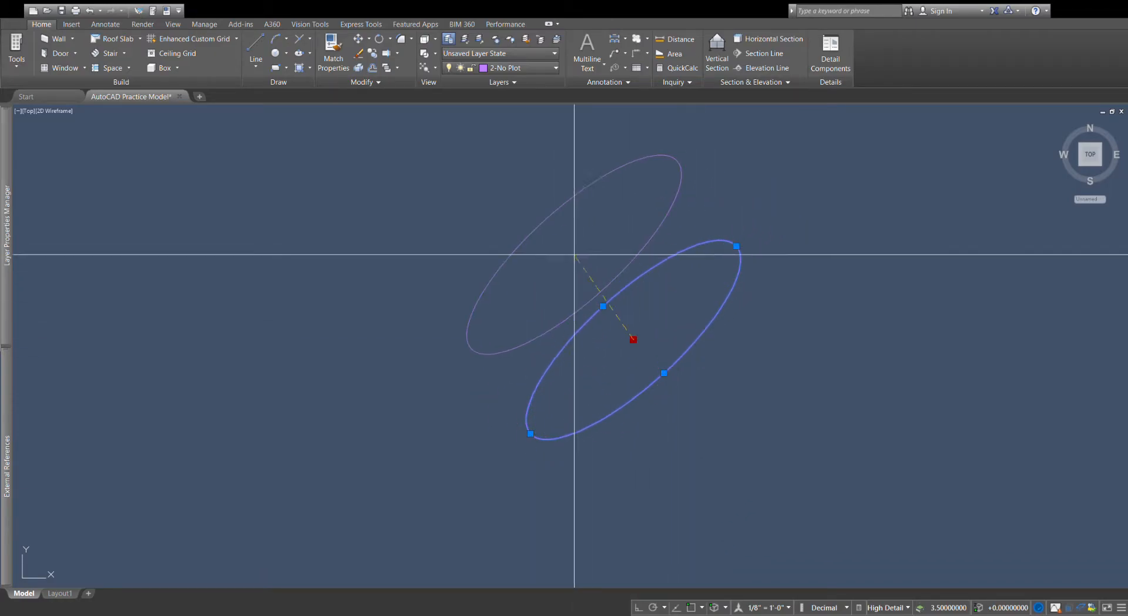
pyautogui.click(605, 271)
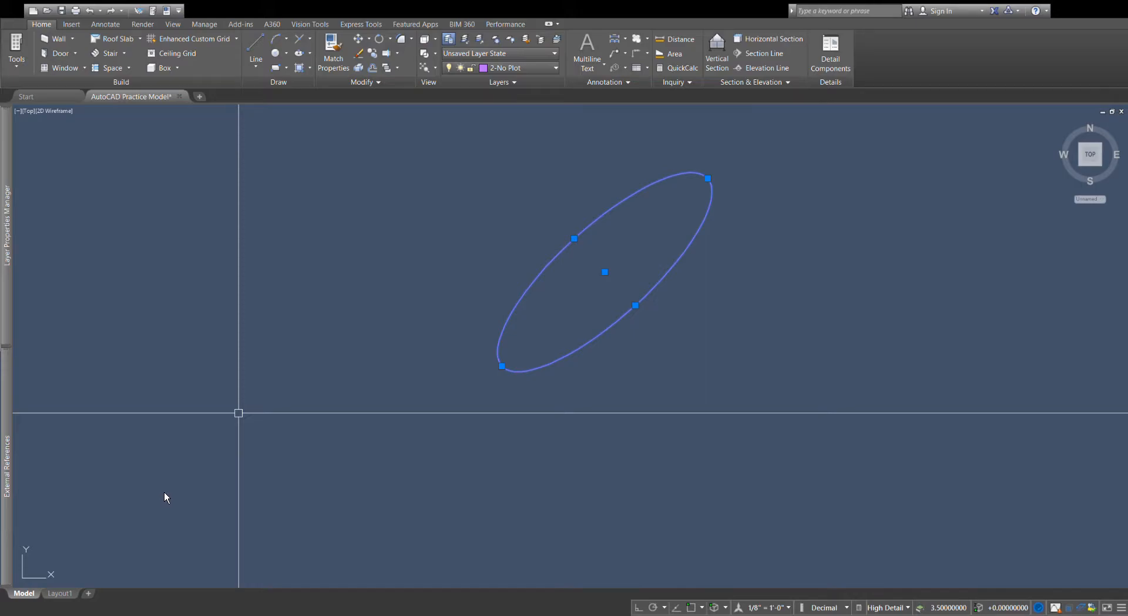
# Erase the ellipse and draw a rectangle about twice as wide as it is high, up and left of the origin marker.
pyautogui.scroll(-5, 508, 358)
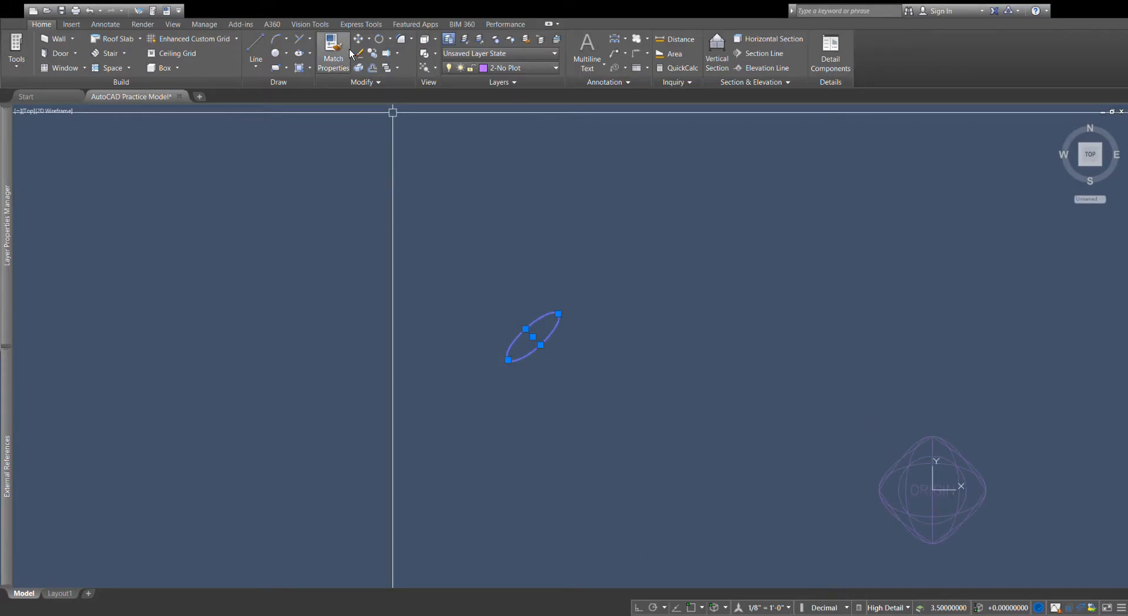
pyautogui.click(364, 53)
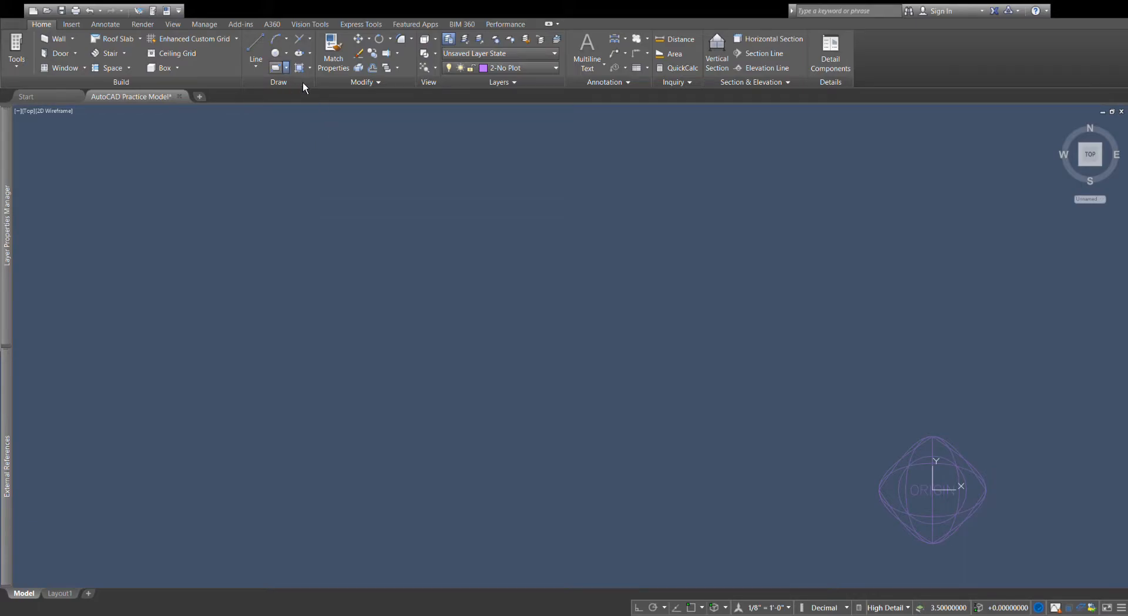
pyautogui.click(398, 196)
pyautogui.click(604, 299)
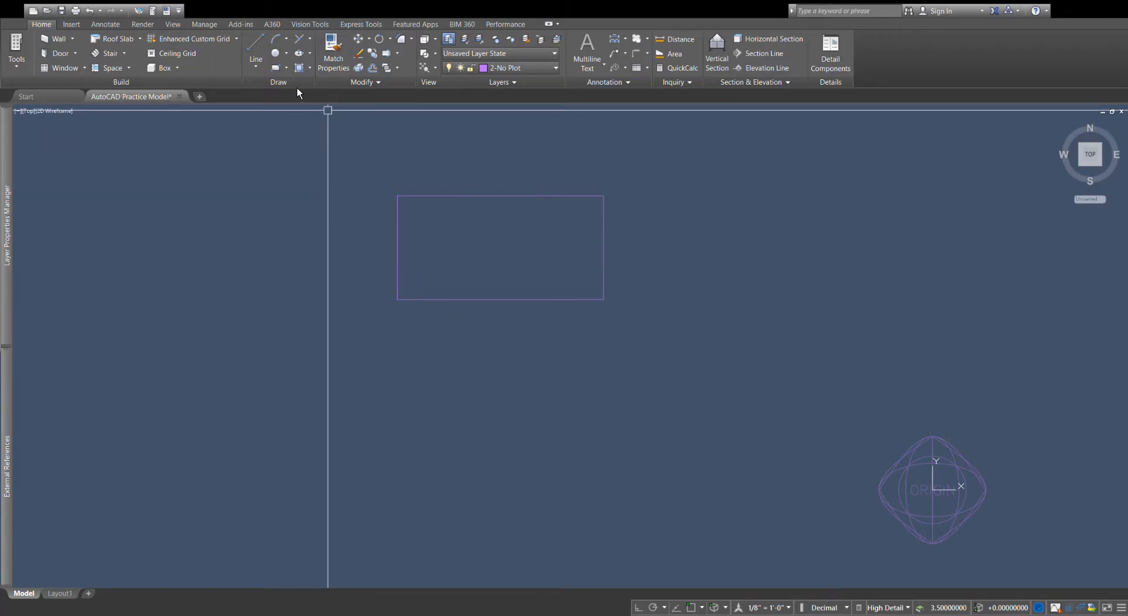
# Draw a six-sided polygon below the rectangle and move it up beside the rectangle's right edge.
pyautogui.click(283, 103)
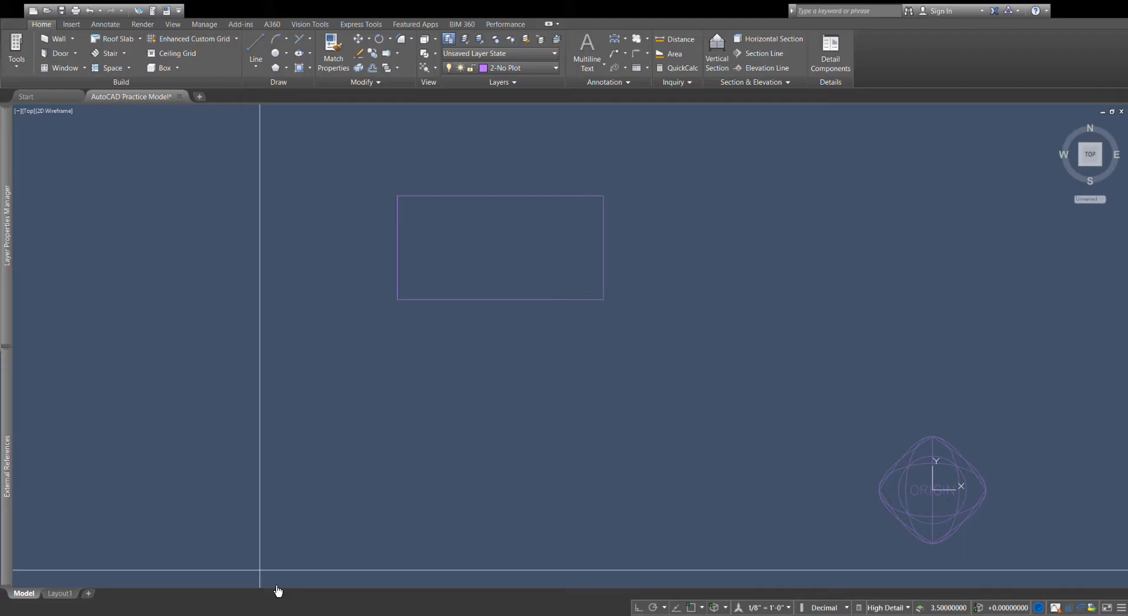
pyautogui.click(502, 429)
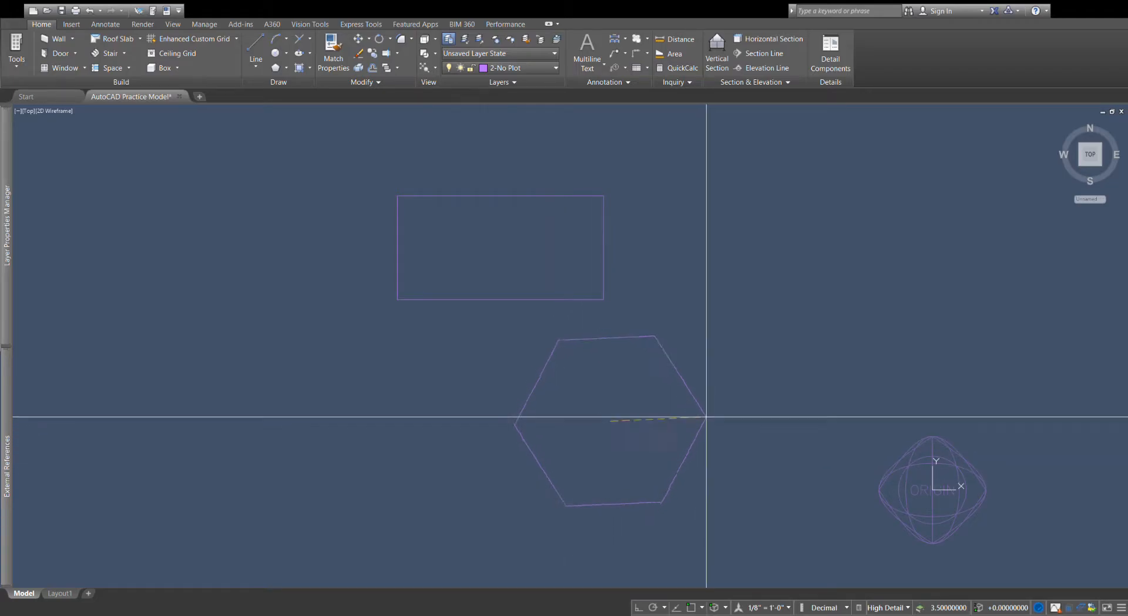
pyautogui.click(580, 472)
pyautogui.click(611, 472)
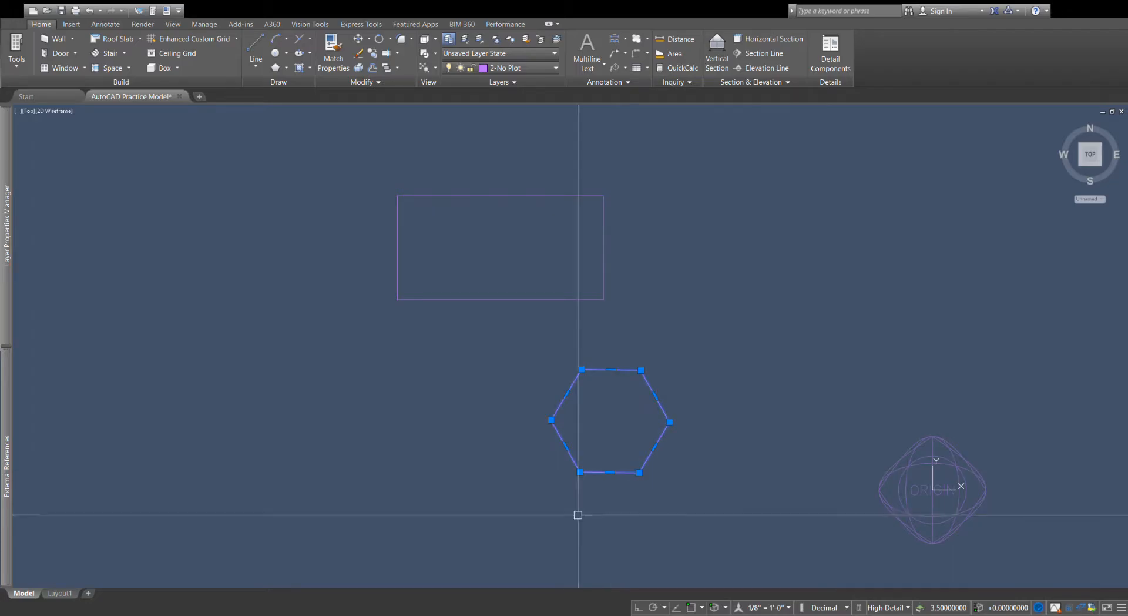
pyautogui.moveTo(626, 371); pyautogui.dragTo(646, 340)
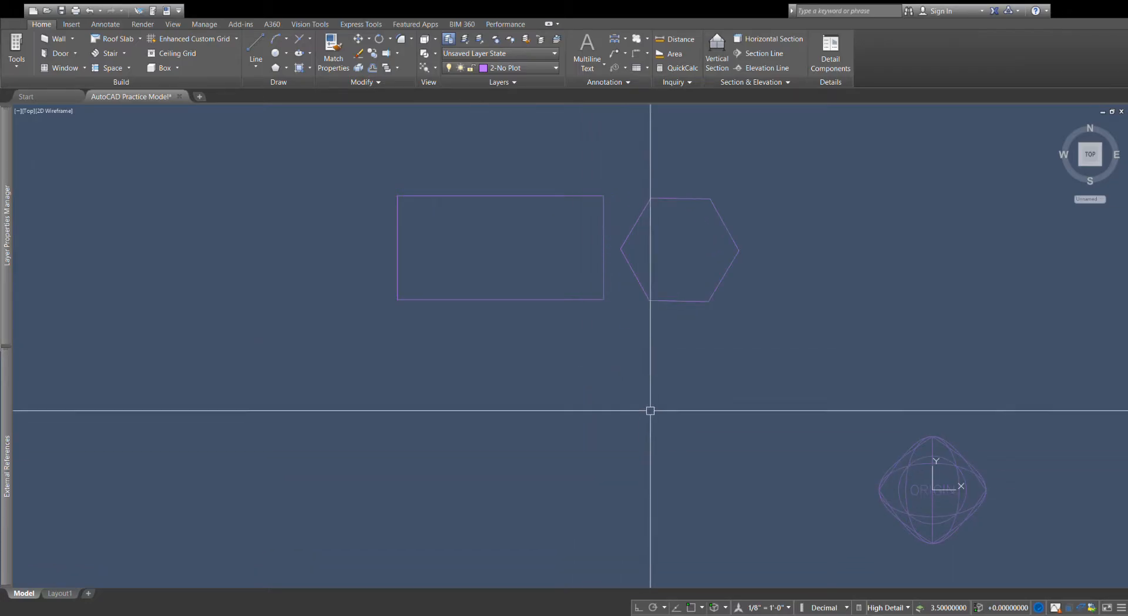
# Select the rectangle and the hexagon one at a time to view their grips, clearing each selection.
pyautogui.click(604, 200)
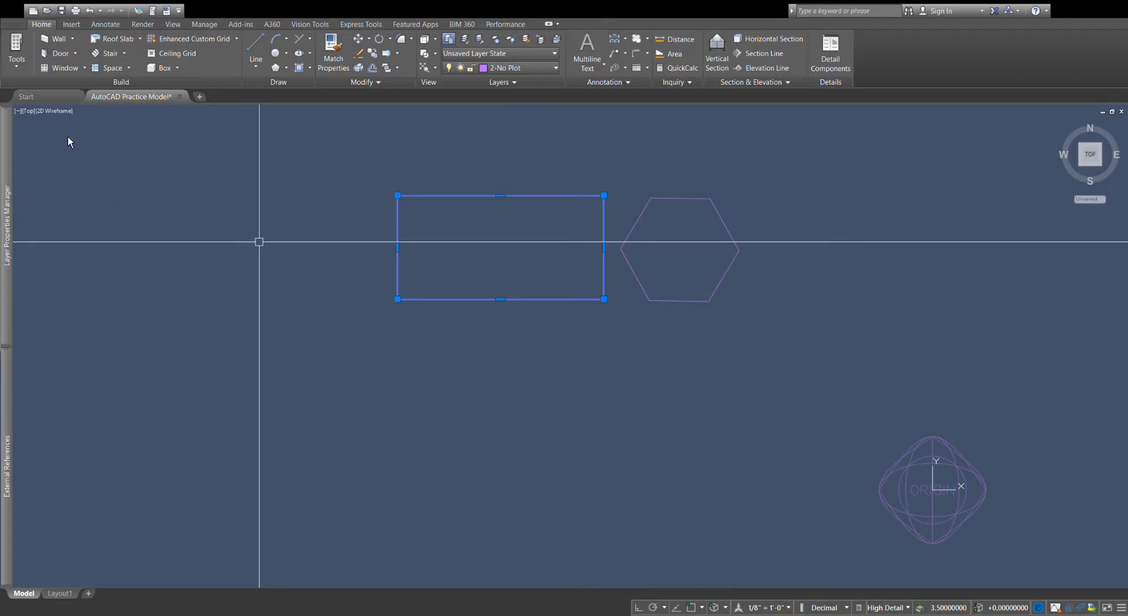
pyautogui.press('Escape')
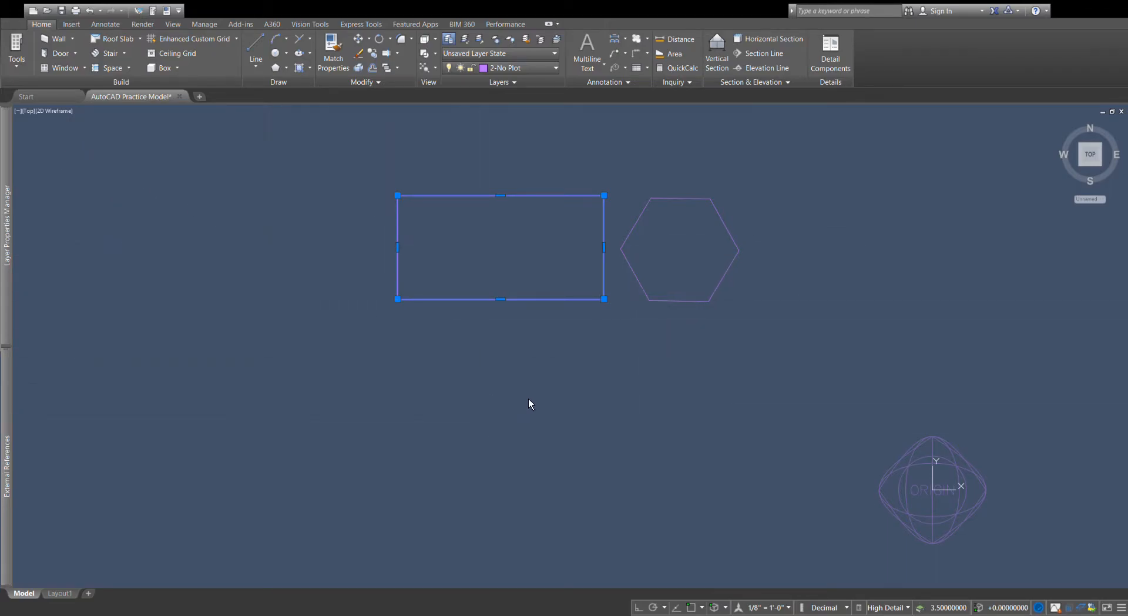
pyautogui.click(640, 284)
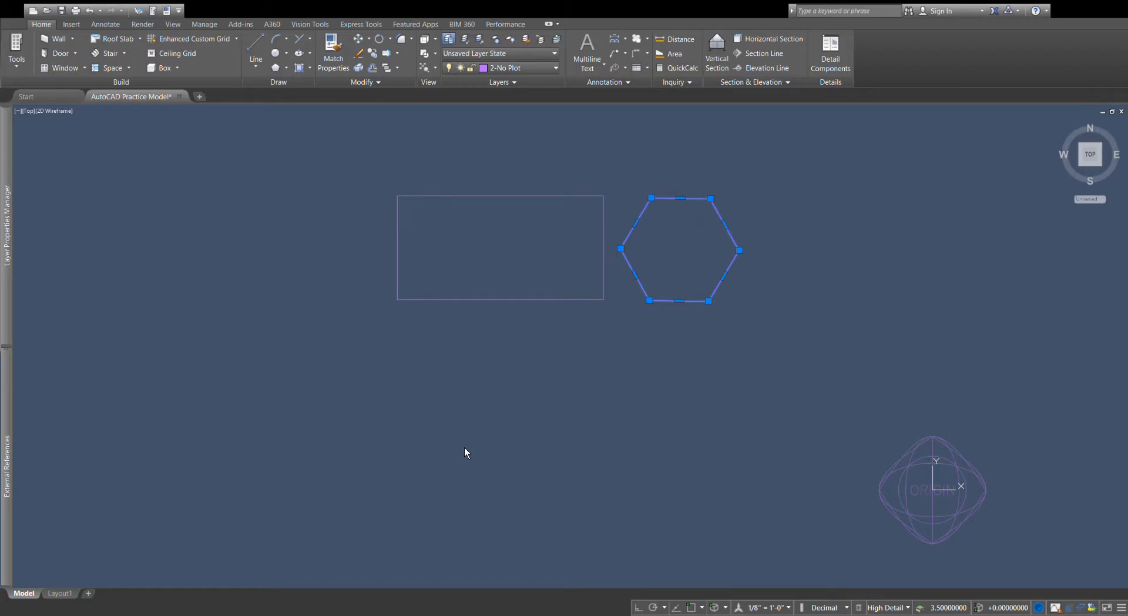
pyautogui.press('Escape')
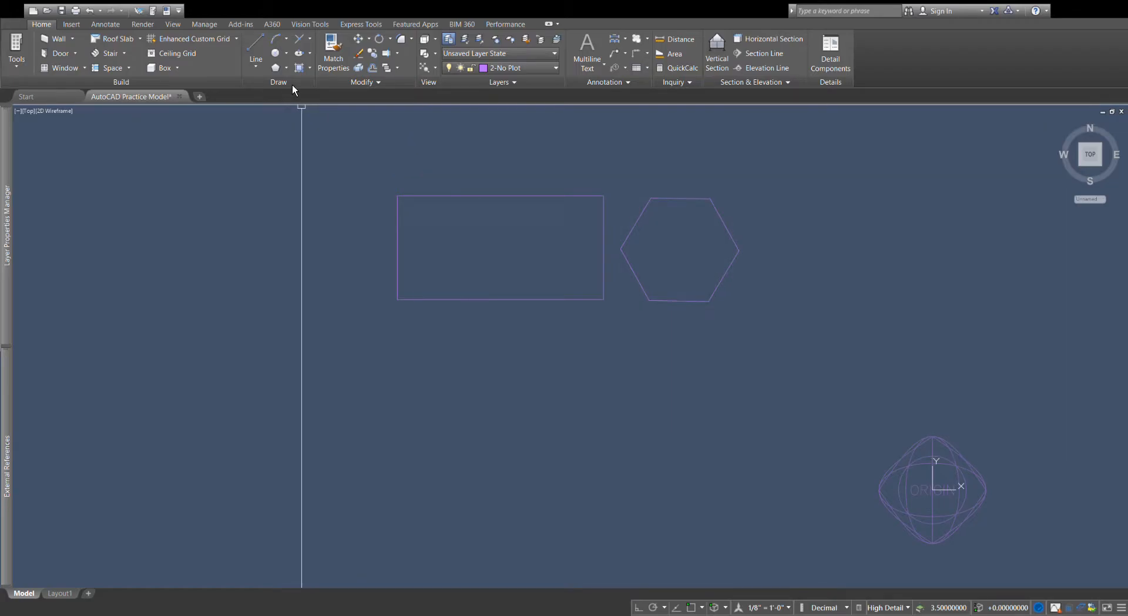
# Draw two crossing rays, one running gently up to the right above the rectangle and one steeply up to the left.
pyautogui.click(259, 69)
pyautogui.scroll(-4, 588, 365)
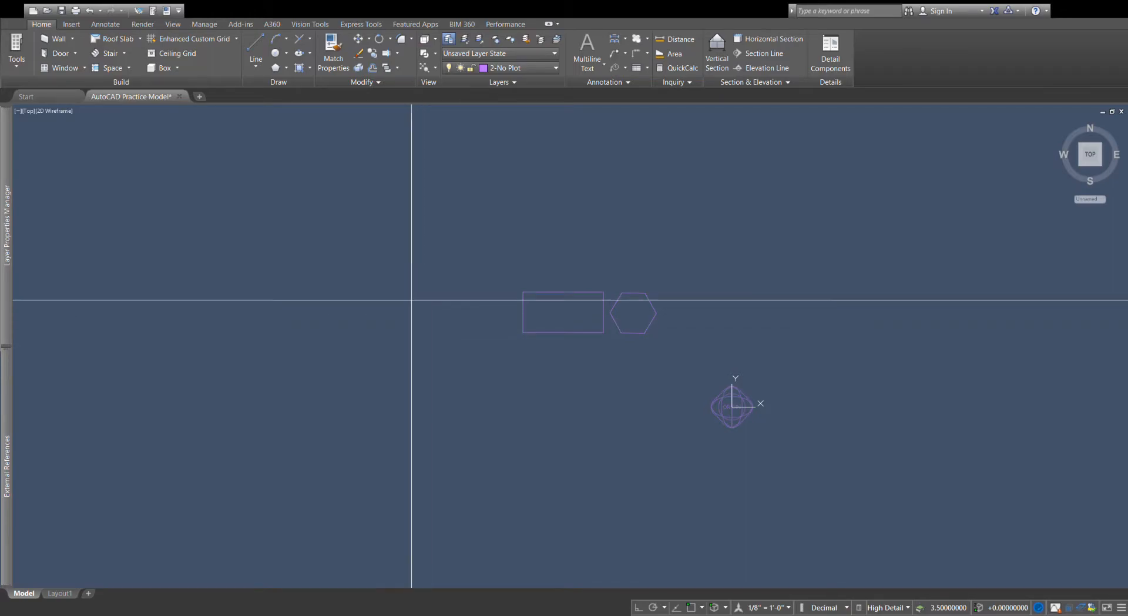
pyautogui.click(391, 247)
pyautogui.click(521, 219)
pyautogui.press('Escape')
pyautogui.press('space')
pyautogui.click(492, 373)
pyautogui.click(446, 263)
pyautogui.press('Escape')
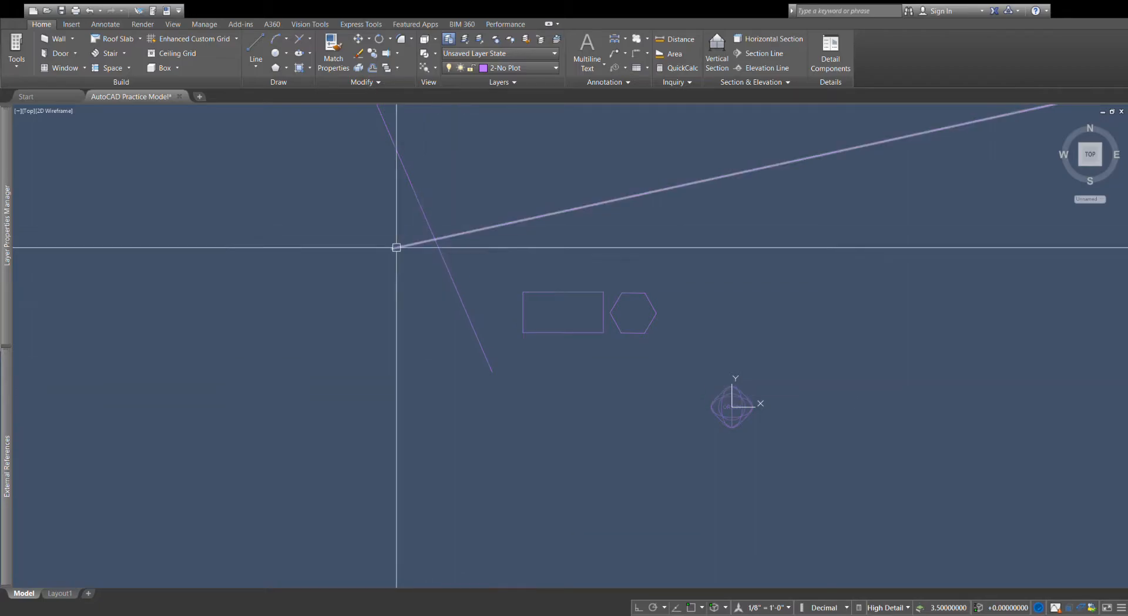
# Shift the steep ray left by its start grip and swing it up to the right by its direction grip.
pyautogui.click(453, 282)
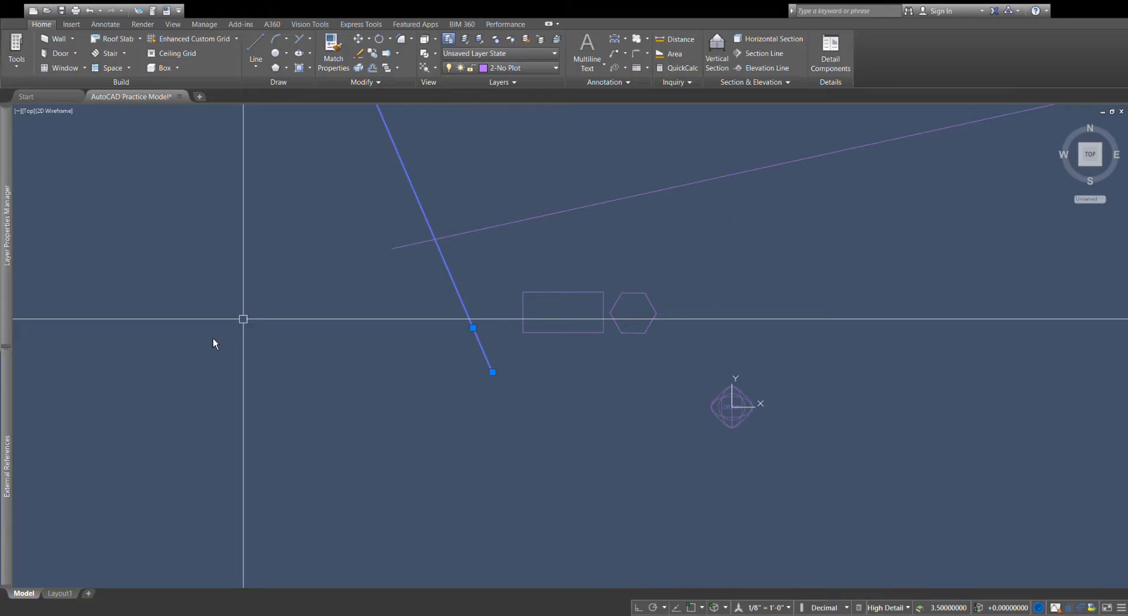
pyautogui.click(492, 371)
pyautogui.click(456, 387)
pyautogui.click(437, 343)
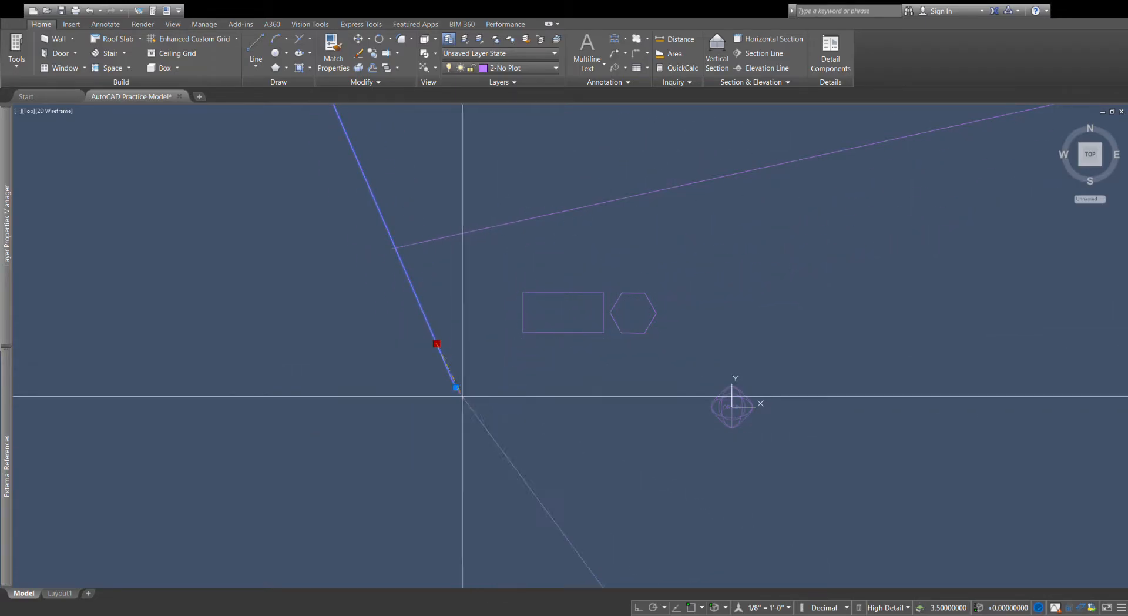
pyautogui.click(488, 351)
# Erase both rays and draw a long looping fit-point spline that crosses itself around the rectangle and hexagon.
pyautogui.click(453, 235)
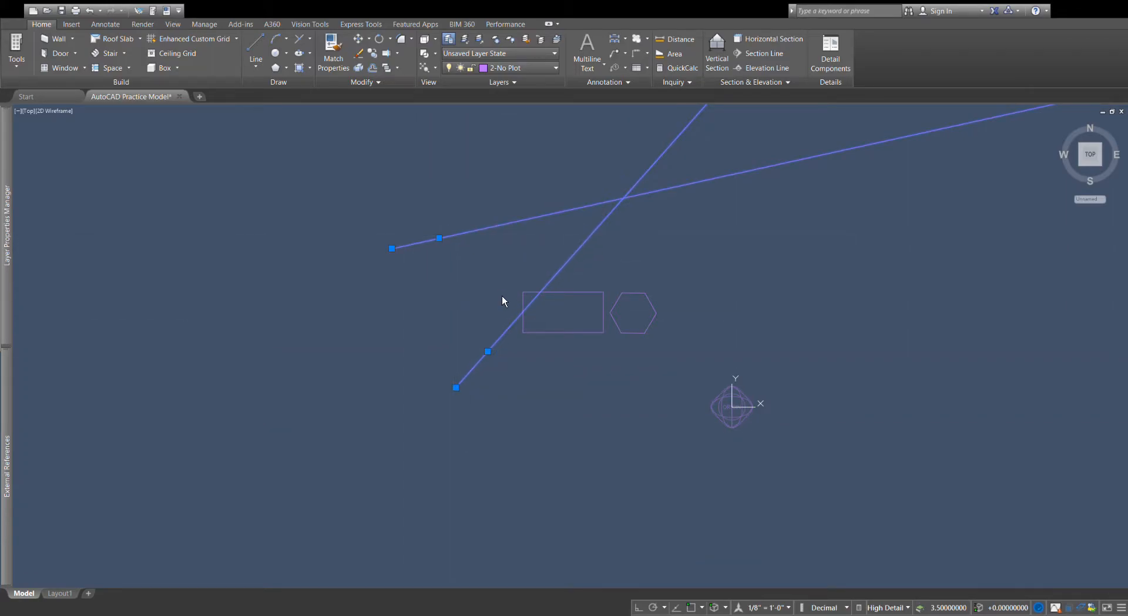
pyautogui.press('Delete')
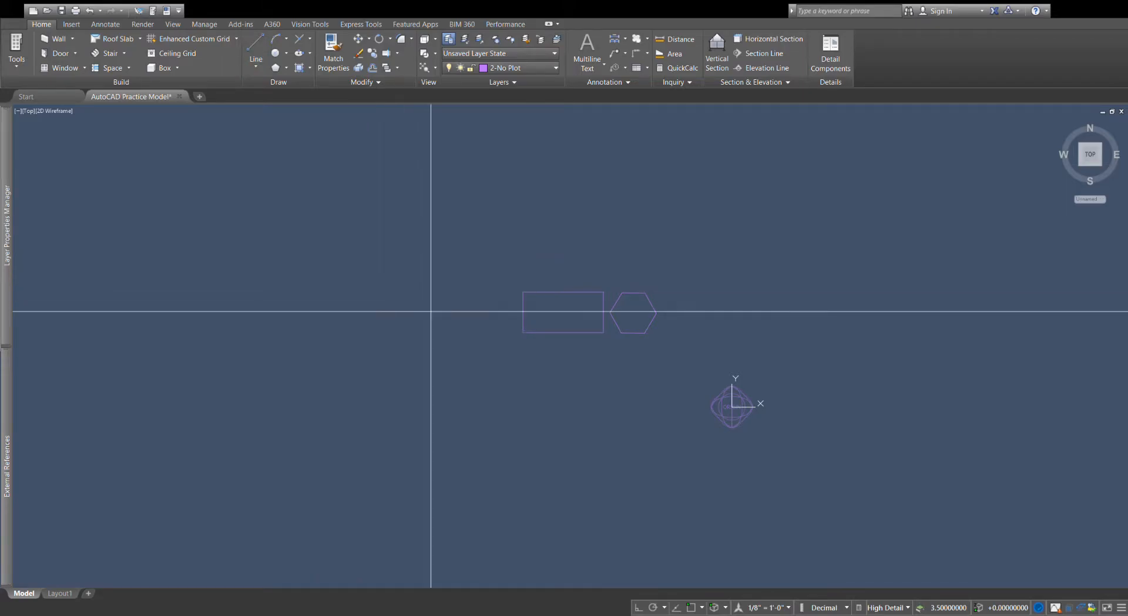
pyautogui.scroll(-2, 486, 390)
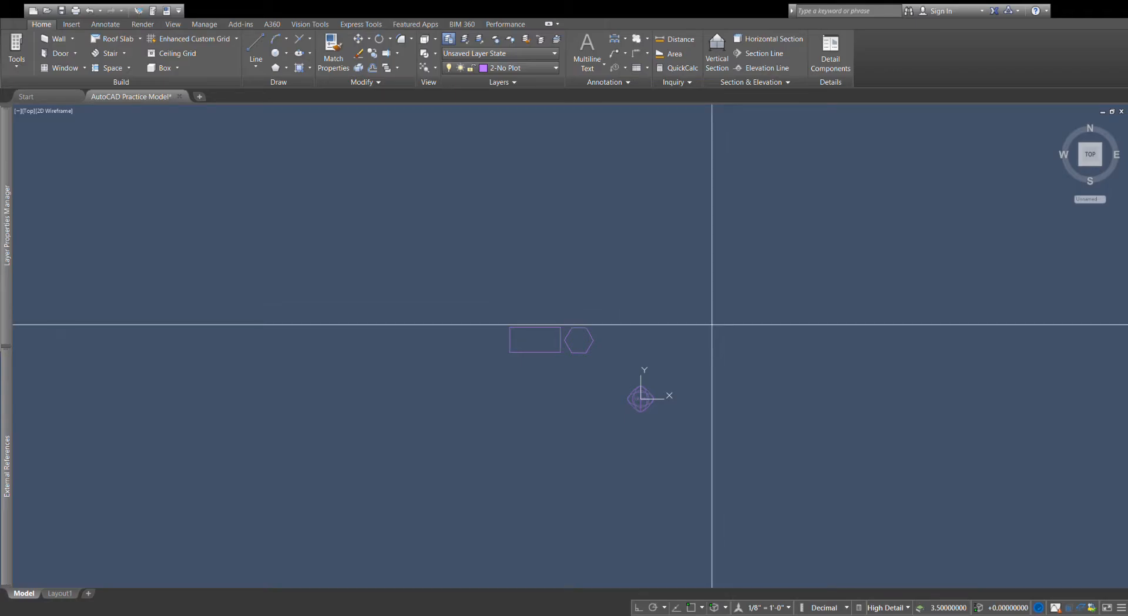
pyautogui.click(782, 244)
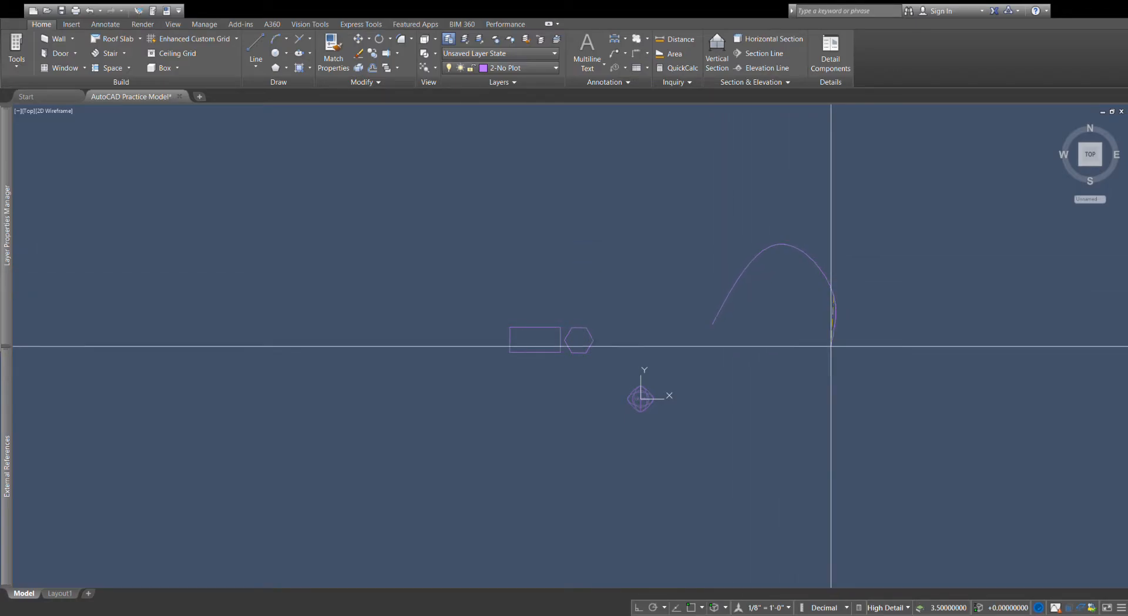
pyautogui.click(909, 371)
pyautogui.click(944, 297)
pyautogui.click(804, 247)
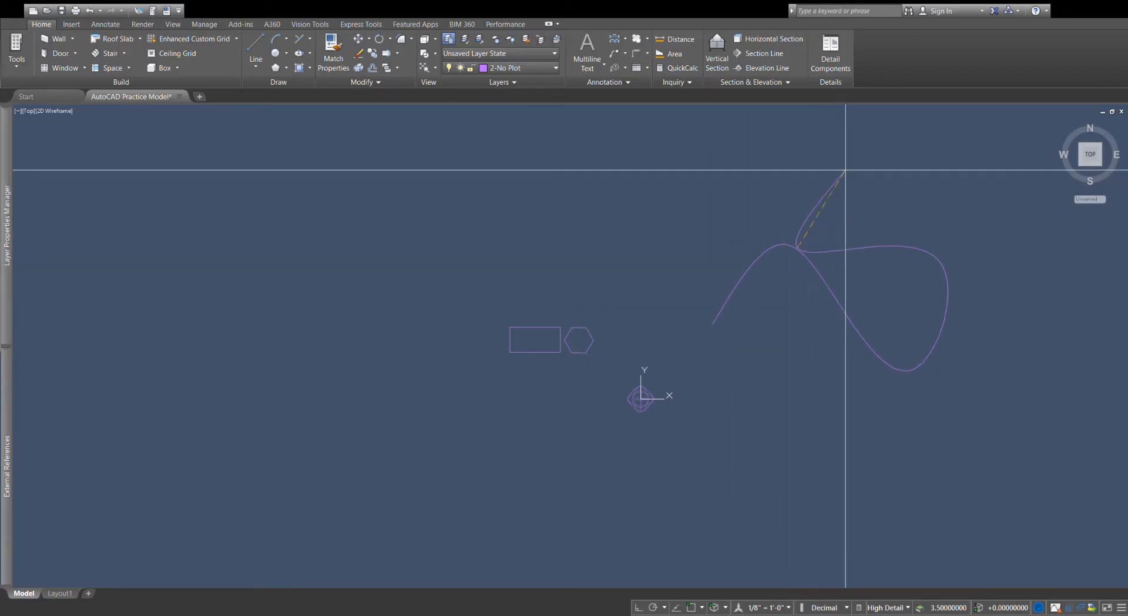
pyautogui.press('Escape')
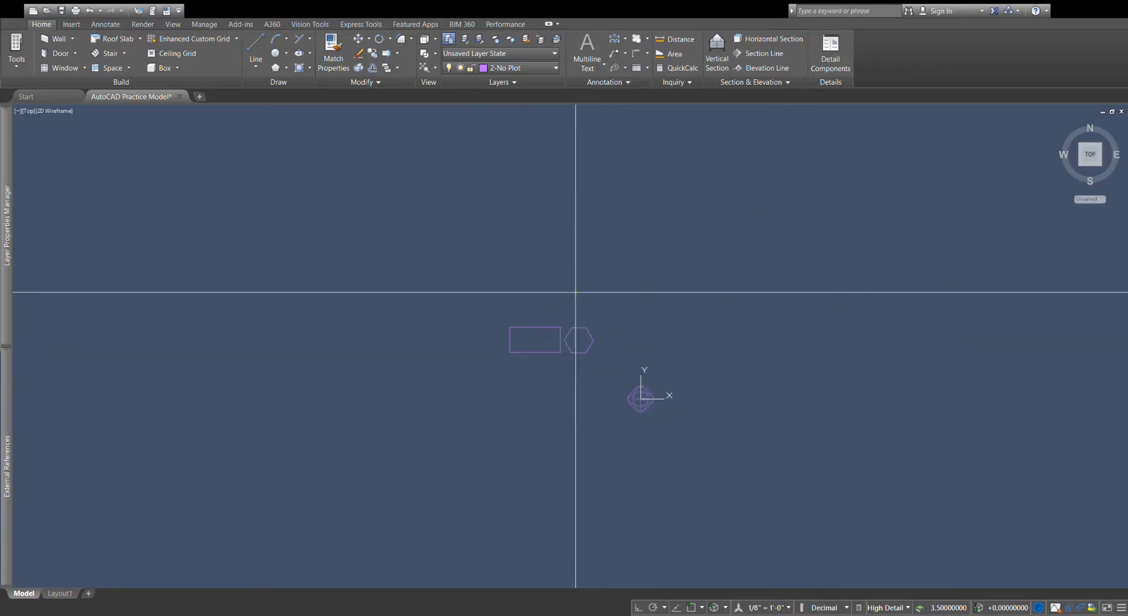
pyautogui.click(679, 259)
pyautogui.click(802, 369)
pyautogui.click(871, 337)
pyautogui.click(790, 298)
pyautogui.click(651, 256)
pyautogui.click(784, 222)
pyautogui.click(655, 168)
pyautogui.click(492, 241)
pyautogui.click(409, 243)
pyautogui.click(442, 173)
pyautogui.click(518, 179)
pyautogui.click(650, 229)
pyautogui.click(436, 292)
pyautogui.click(508, 422)
pyautogui.click(678, 335)
pyautogui.click(585, 212)
pyautogui.click(721, 309)
pyautogui.click(434, 351)
pyautogui.click(581, 288)
pyautogui.click(440, 214)
pyautogui.press('Return')
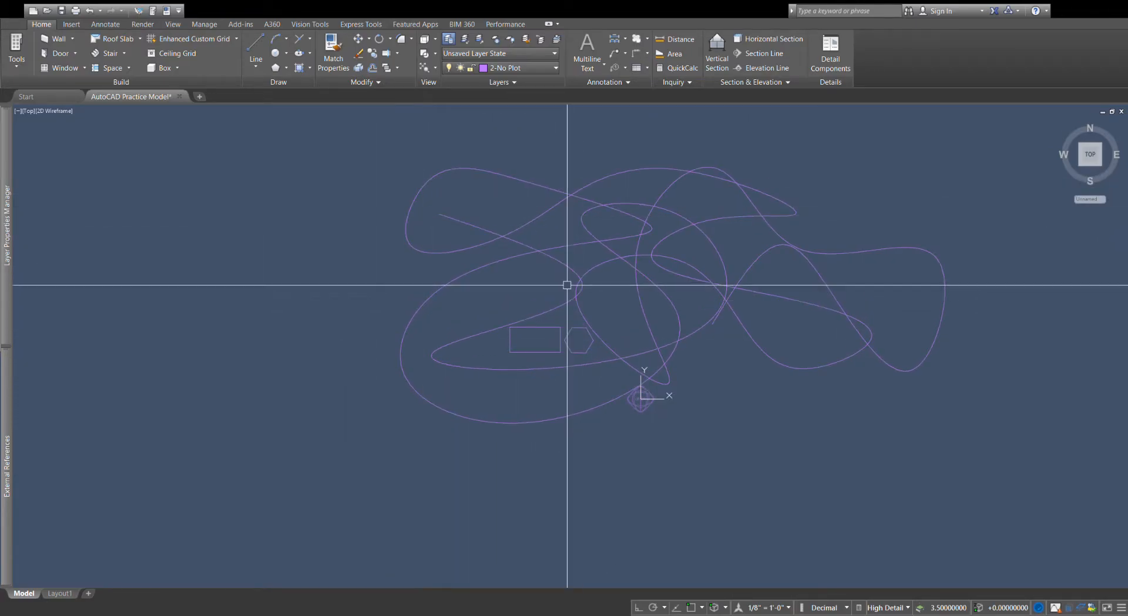
# Erase the looping spline and draw a short wavy spline with five fit points above the hexagon.
pyautogui.click(551, 255)
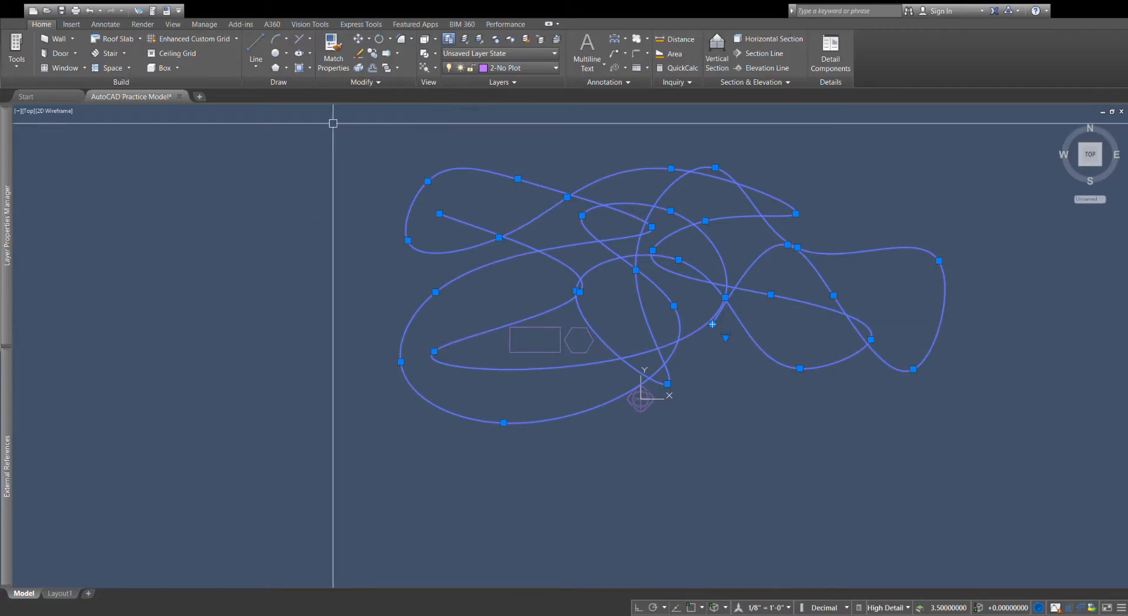
pyautogui.click(360, 56)
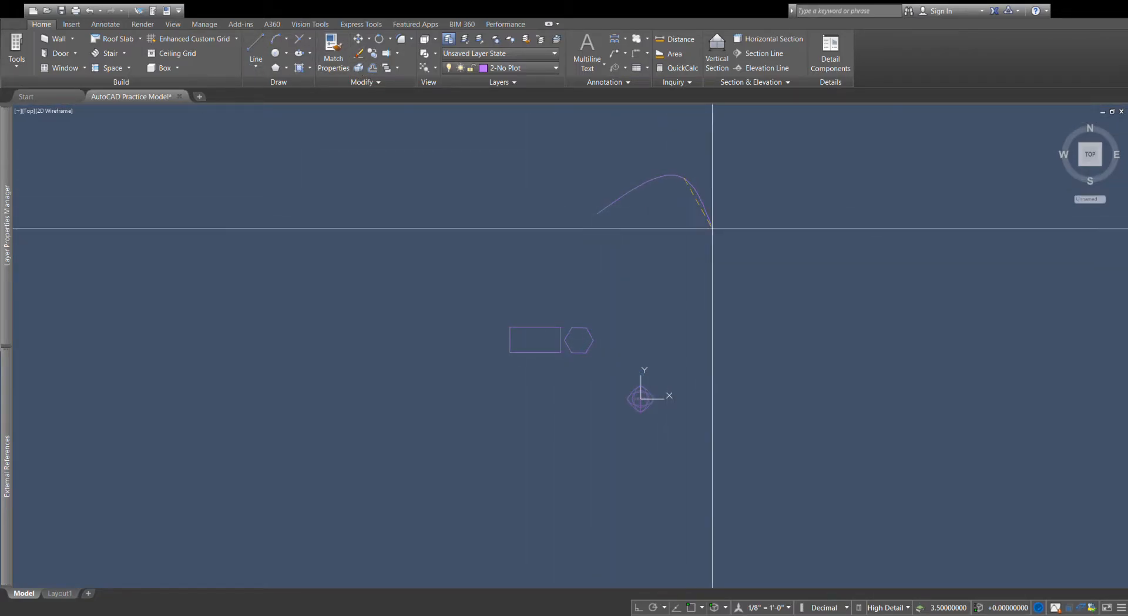
pyautogui.hotkey('ctrl', 'z')
pyautogui.click(709, 252)
# Move the wavy spline's second fit point up and left by its grip, and erase the spline.
pyautogui.click(684, 178)
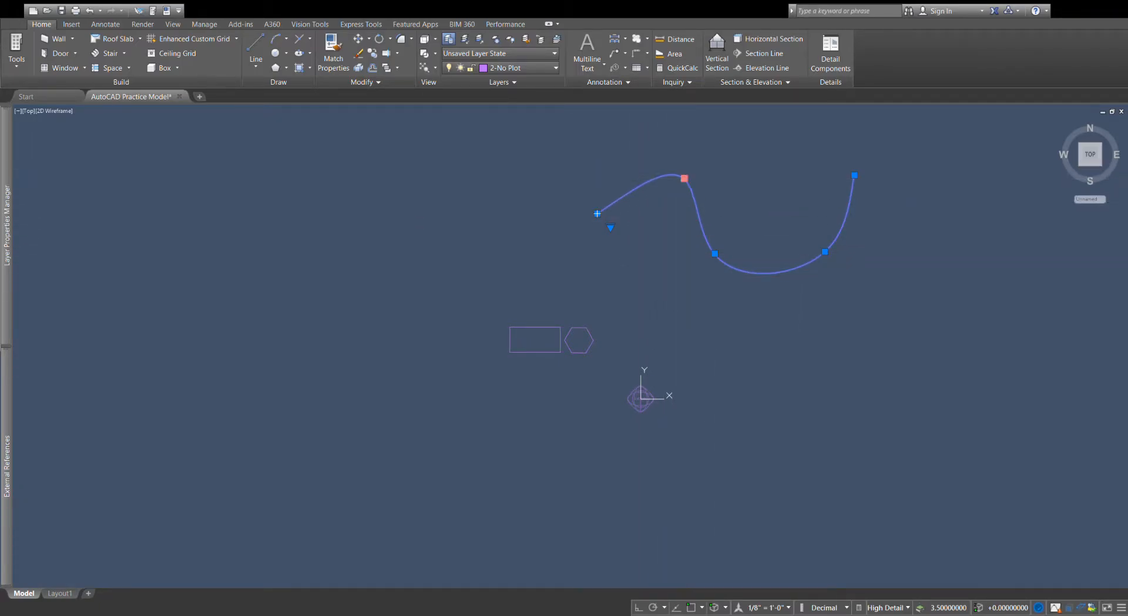
pyautogui.click(652, 161)
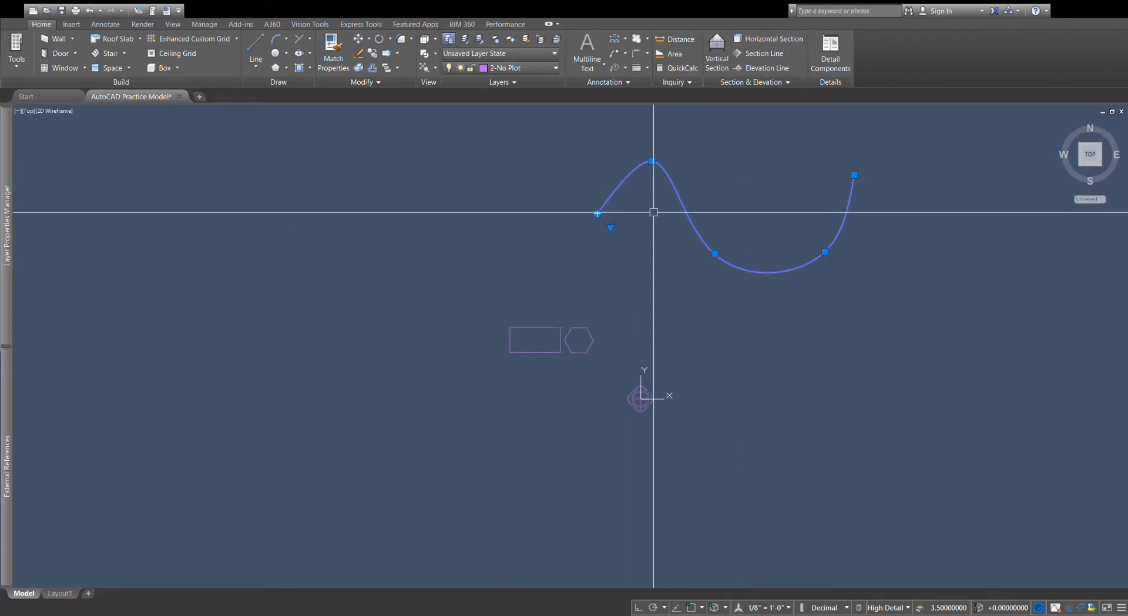
pyautogui.click(360, 55)
# Select the rectangle and hexagon together with a crossing selection to view their grips, and clear the selection.
pyautogui.scroll(6, 506, 394)
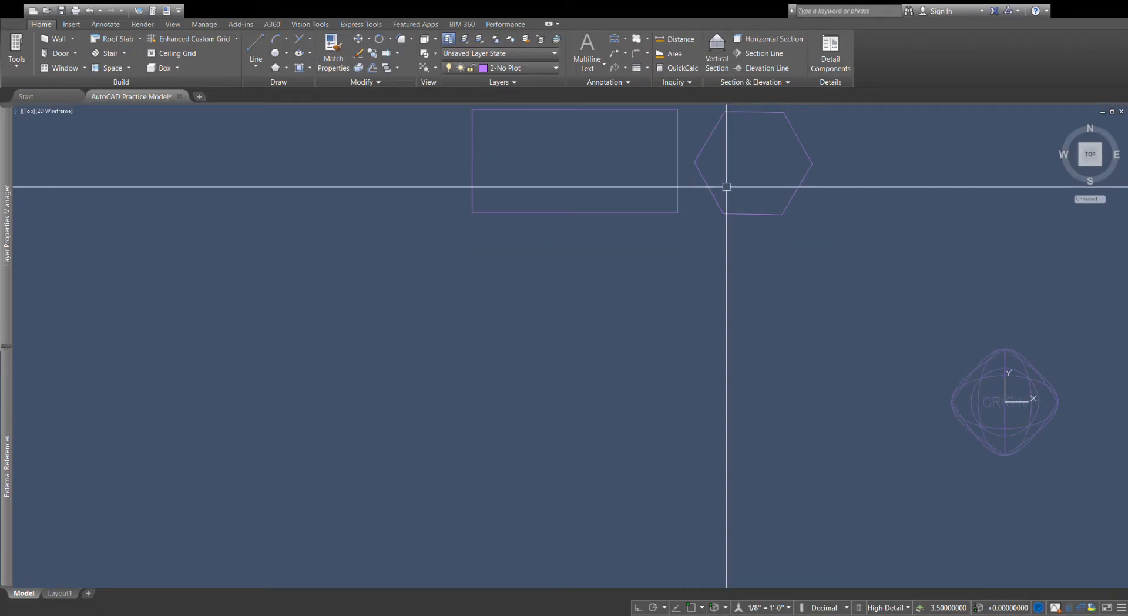
pyautogui.click(730, 166)
pyautogui.click(634, 196)
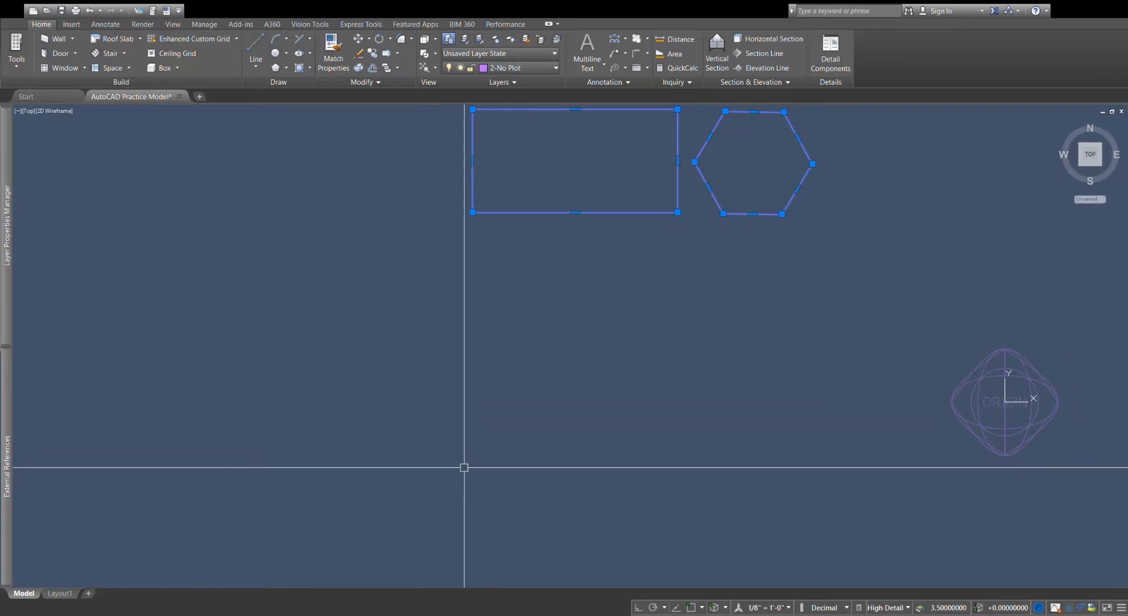
pyautogui.press('Escape')
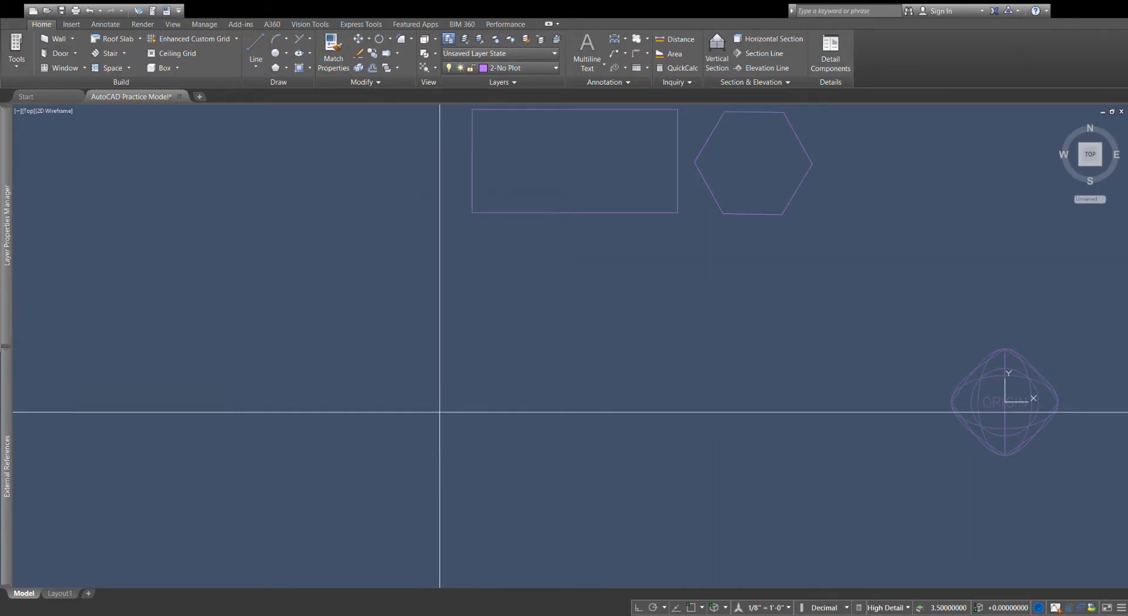
# Draw two separate diagonal lines that cross each other below the rectangle.
pyautogui.click(436, 459)
pyautogui.click(565, 286)
pyautogui.press('Return')
pyautogui.click(473, 266)
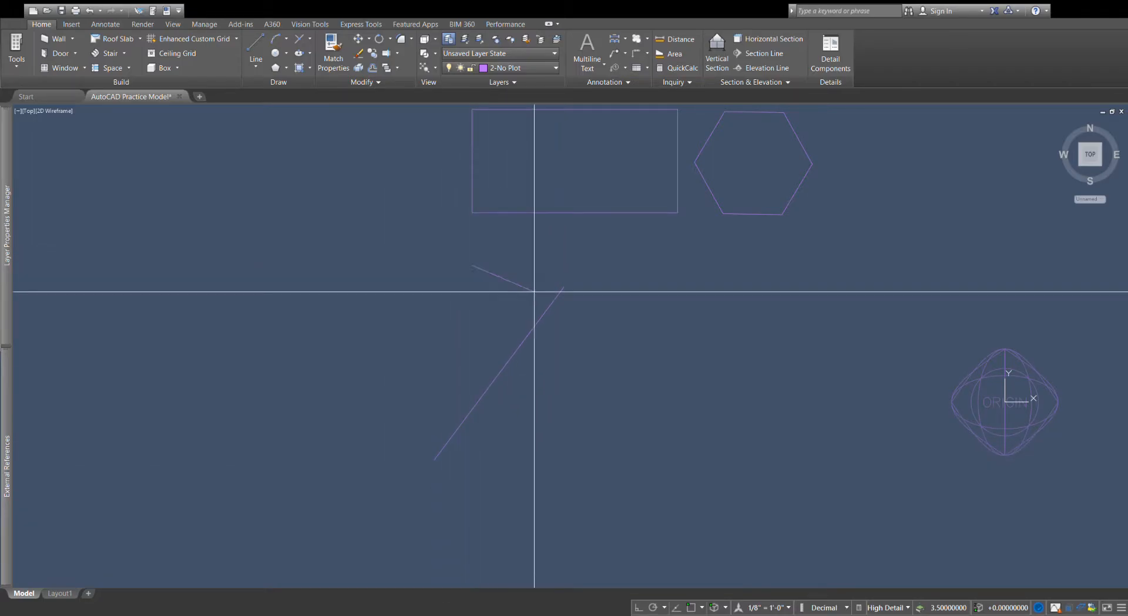
pyautogui.click(701, 451)
pyautogui.press('Return')
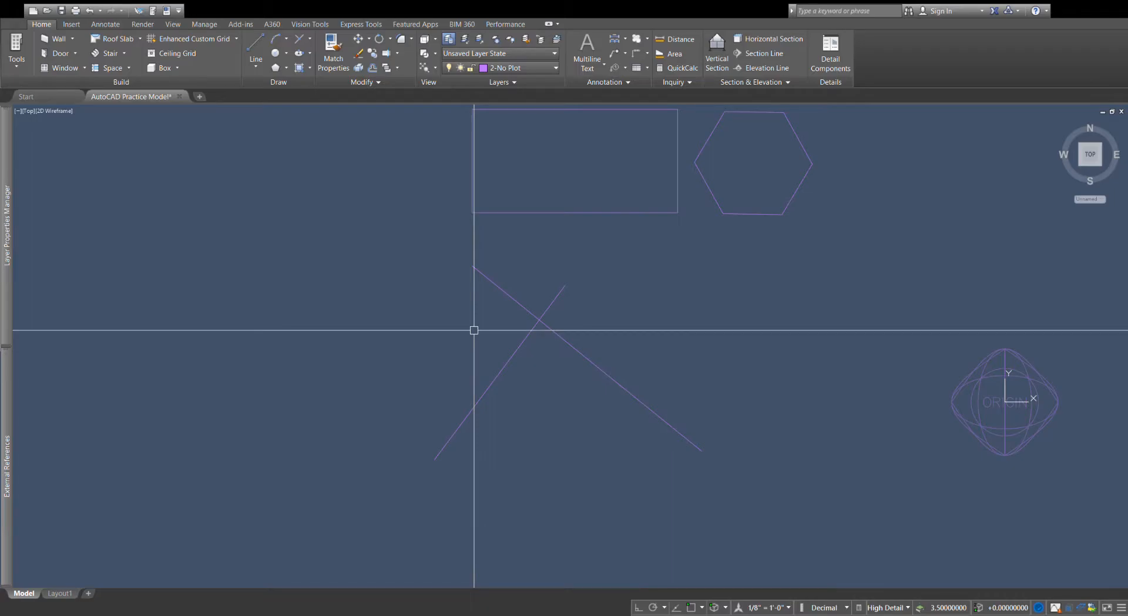
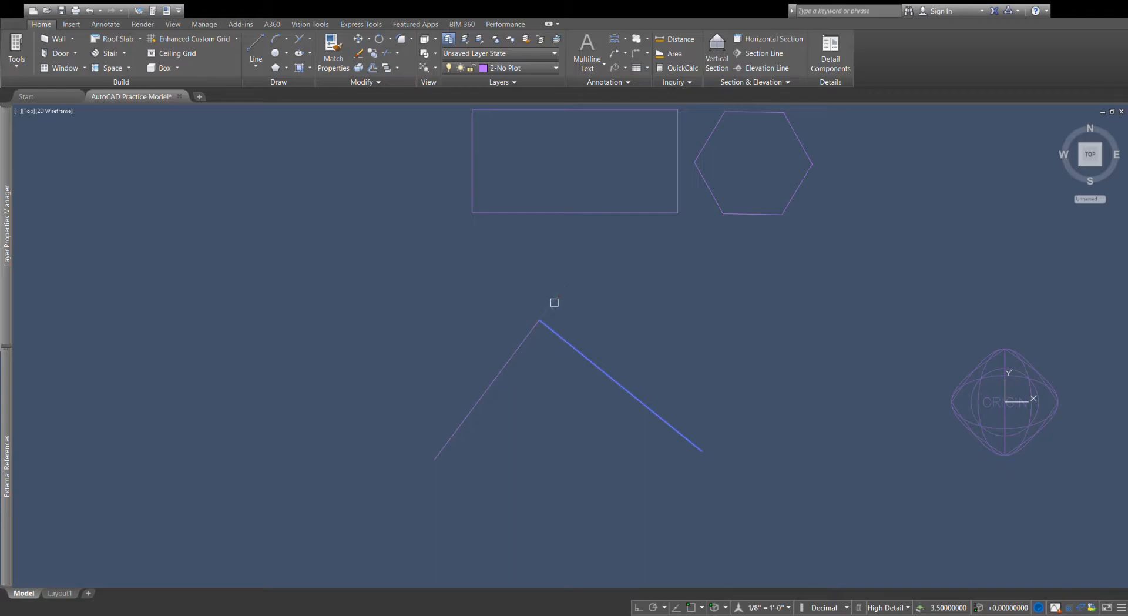
# End the trimming of the two crossing lines, undo the trims, and redo them to restore the corner.
pyautogui.press('Escape')
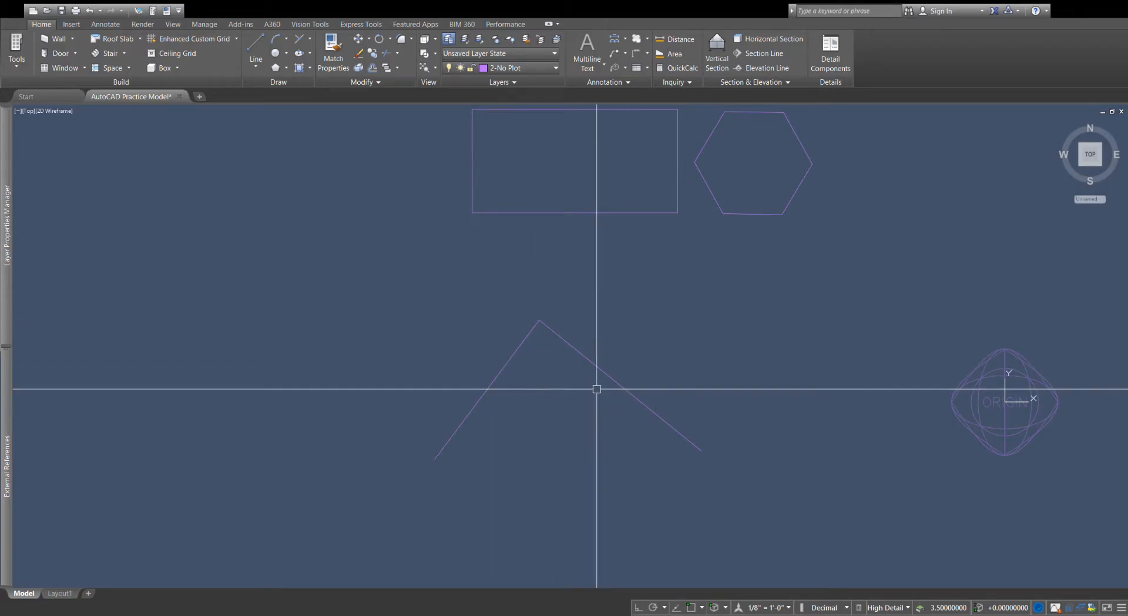
pyautogui.click(91, 10)
pyautogui.click(94, 11)
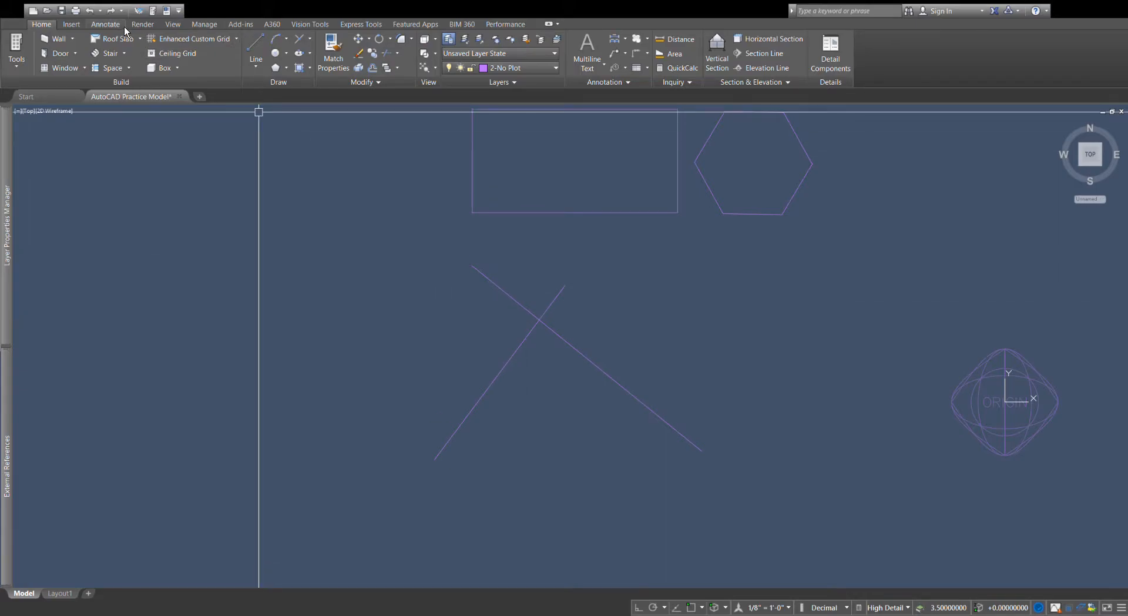
pyautogui.click(112, 11)
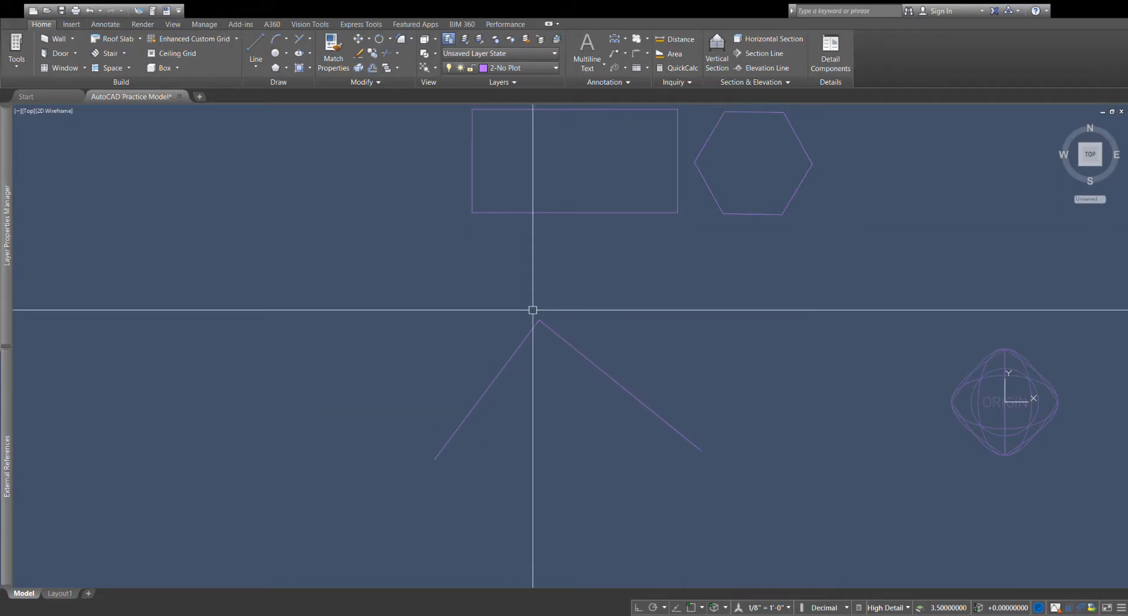
# Select both trimmed lines below the rectangle and erase them.
pyautogui.click(686, 438)
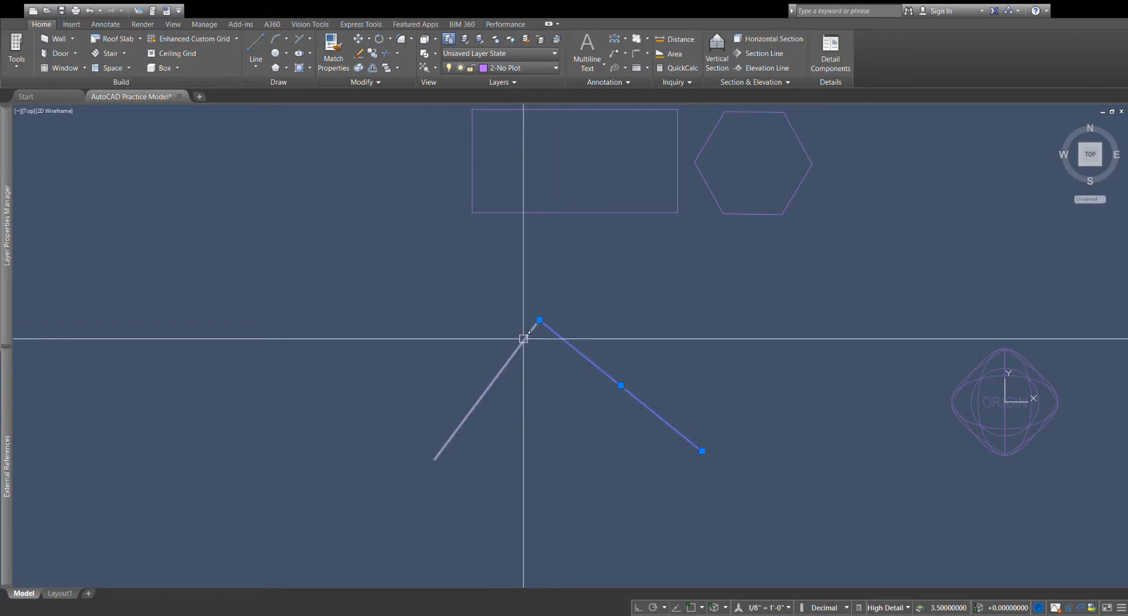
pyautogui.click(523, 339)
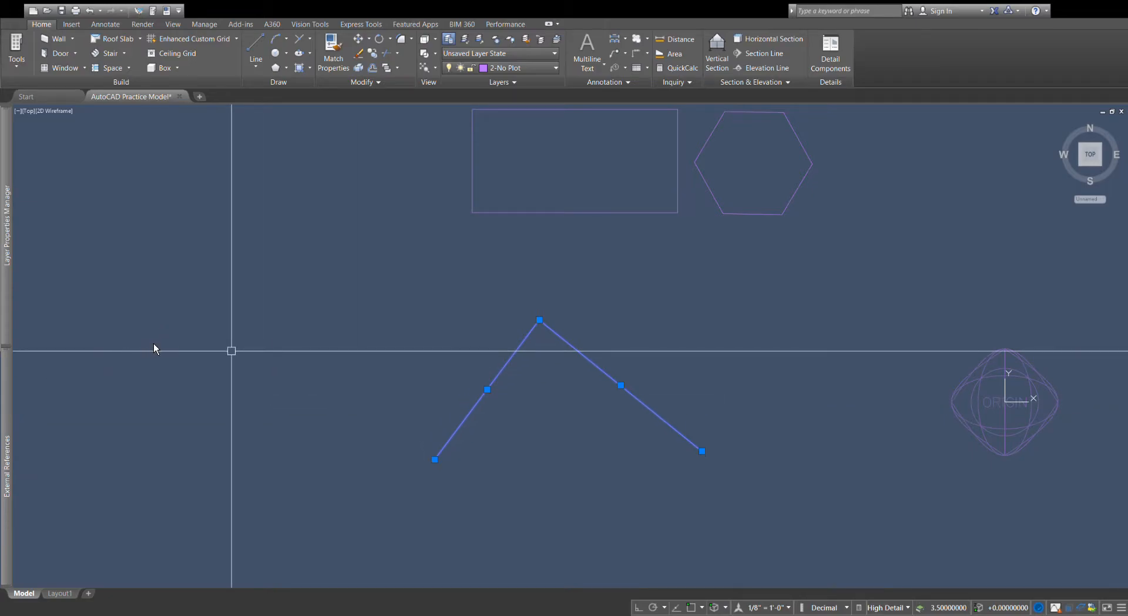
pyautogui.click(551, 264)
pyautogui.click(456, 343)
pyautogui.rightClick(441, 346)
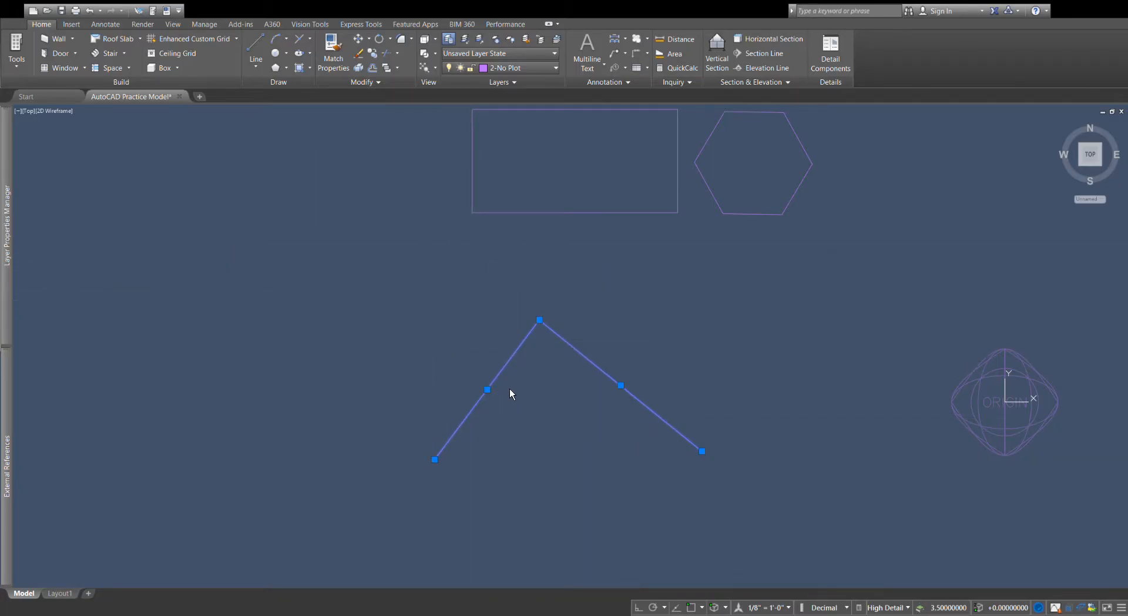
pyautogui.press('Delete')
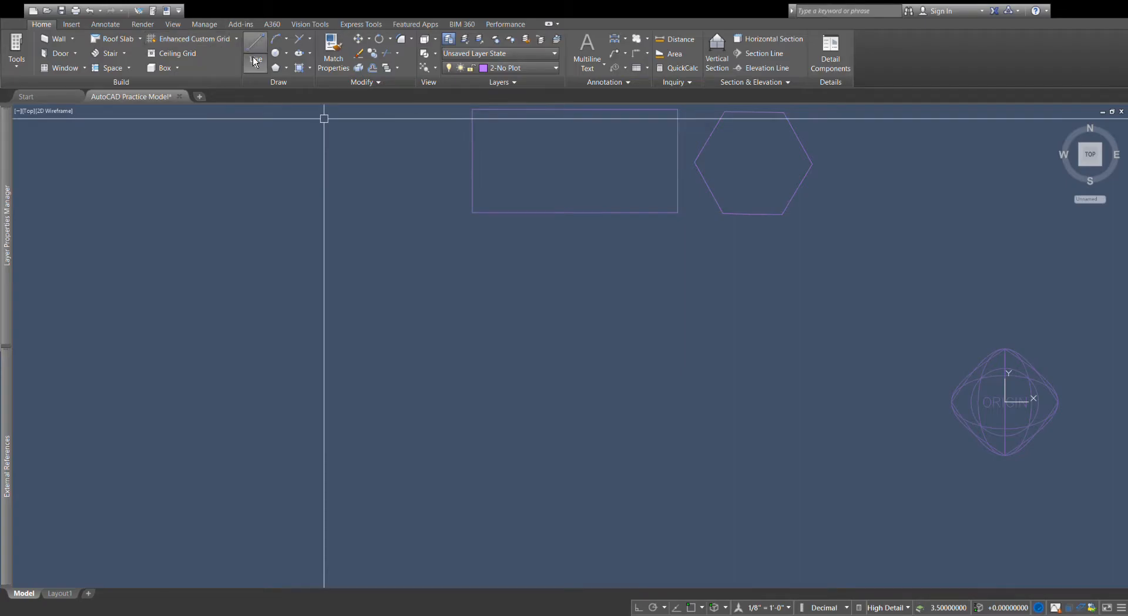
# Draw two new diagonal lines that cross near their upper ends below the rectangle.
pyautogui.click(702, 451)
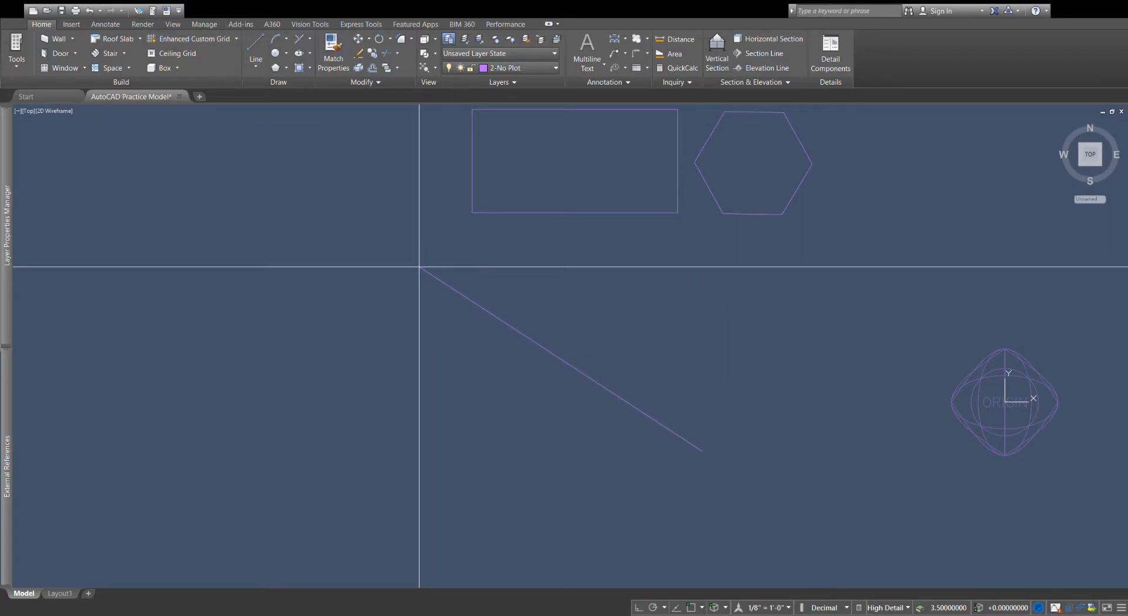
pyautogui.rightClick(828, 418)
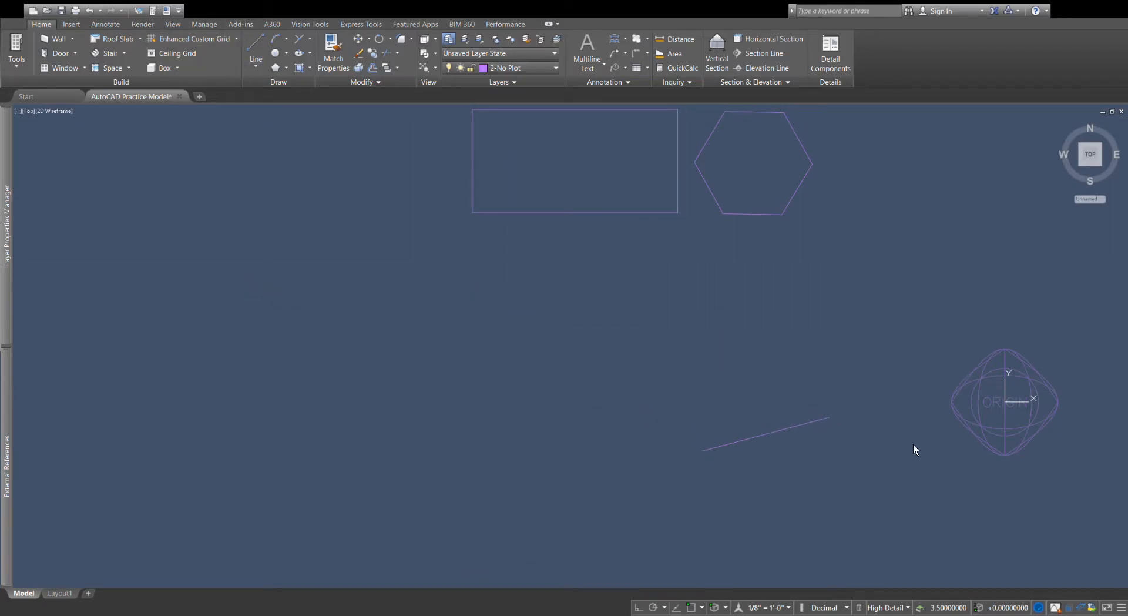
pyautogui.click(454, 435)
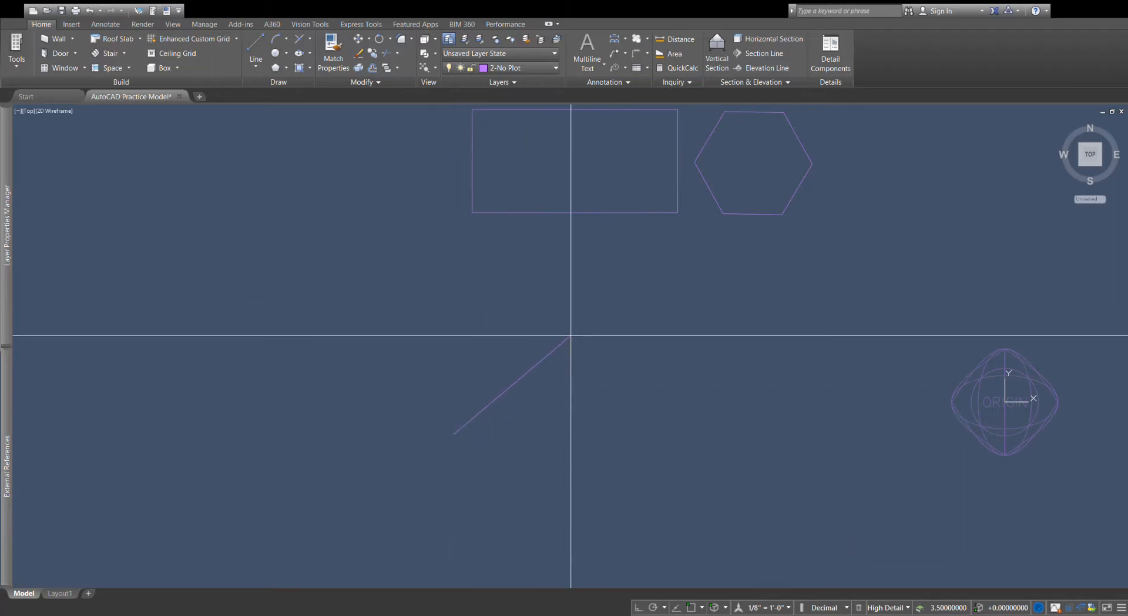
pyautogui.click(569, 318)
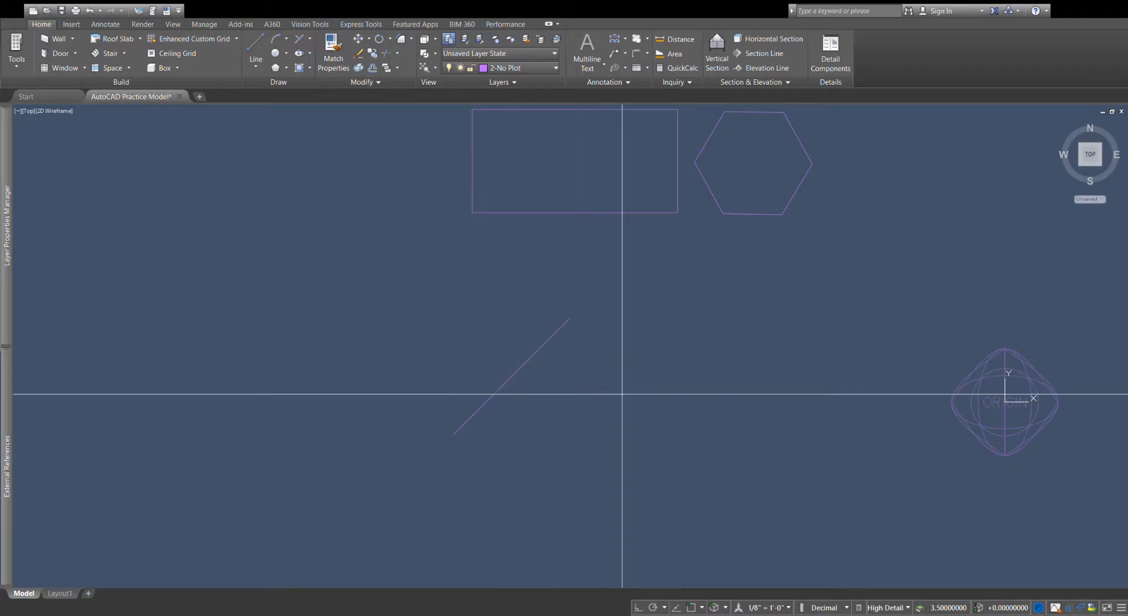
pyautogui.click(666, 444)
pyautogui.click(516, 287)
pyautogui.press('Escape')
# Trim the upper ends of both crossing lines back to their intersection, and clear the selection.
pyautogui.click(392, 57)
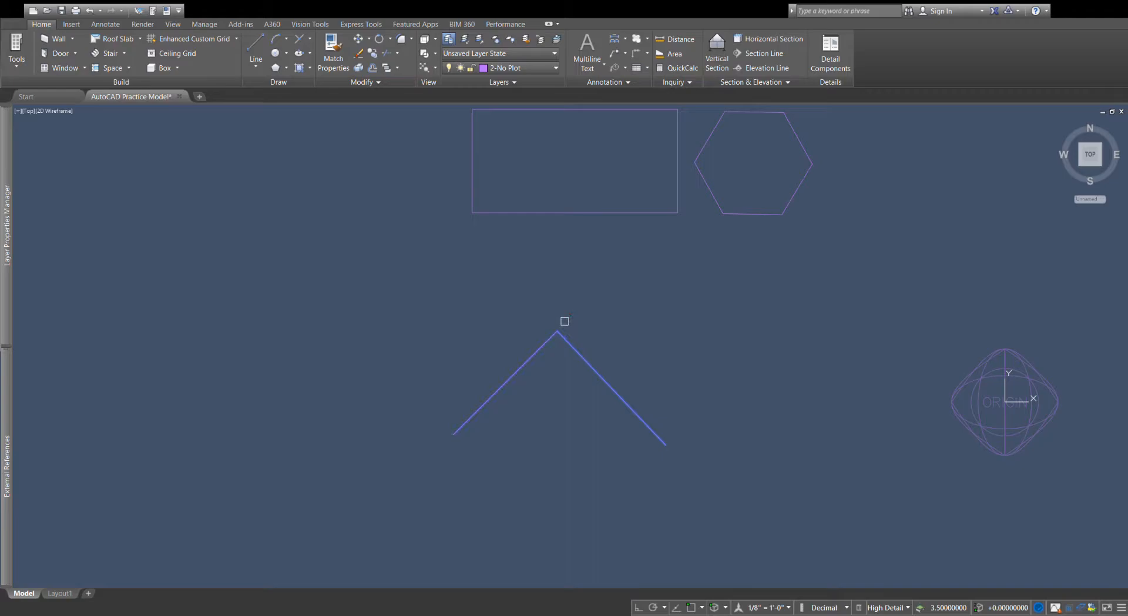
pyautogui.press('Escape')
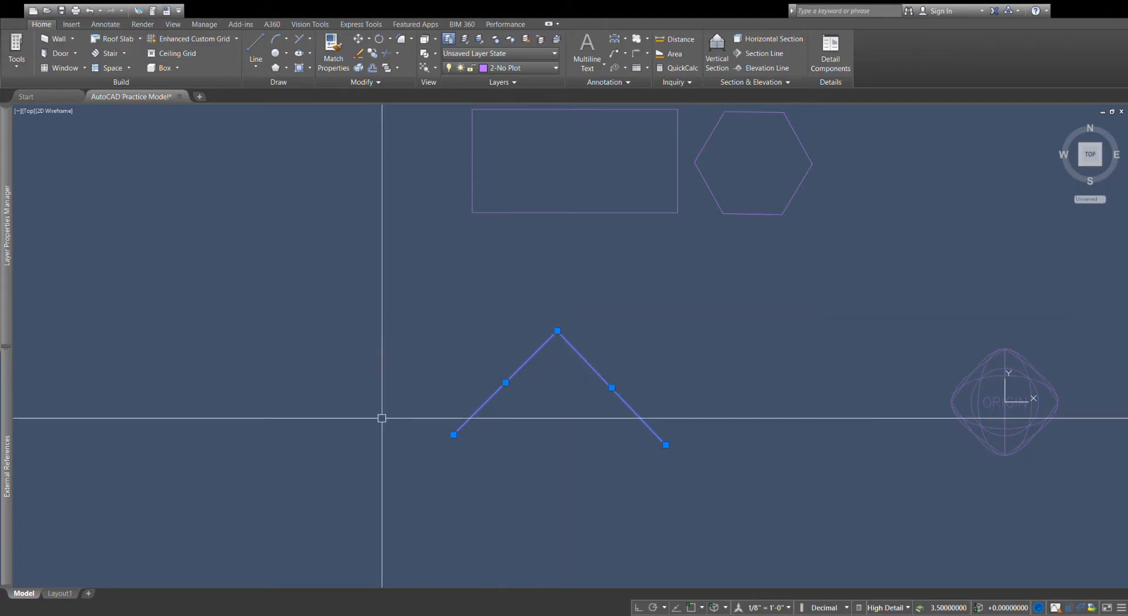
pyautogui.press('Escape')
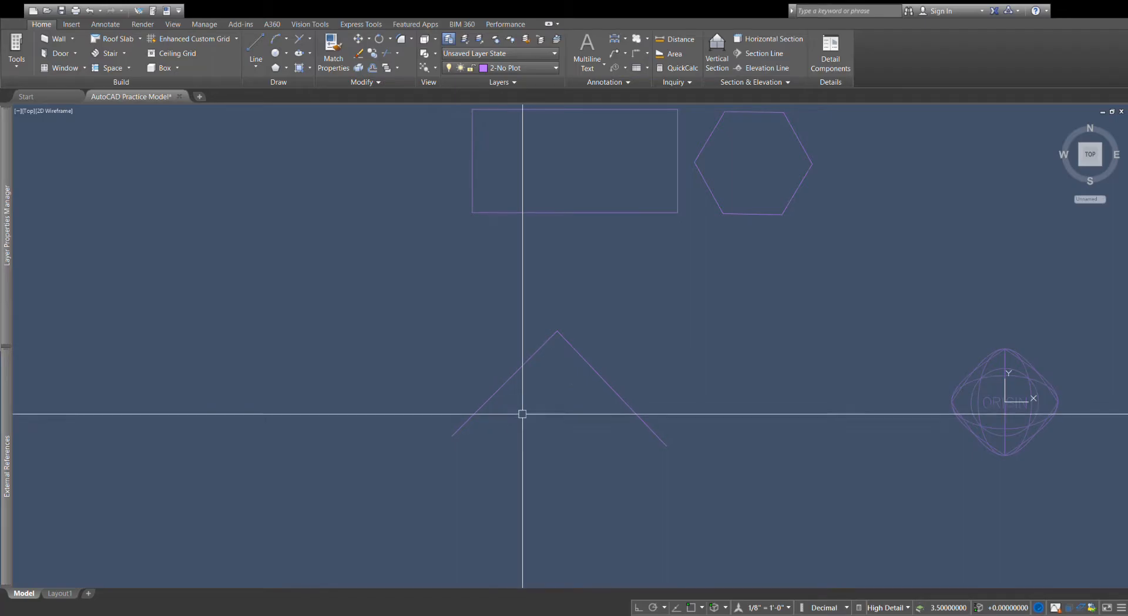
# Select the left line, move its upper endpoint up and left by its grip, and undo the move.
pyautogui.click(506, 381)
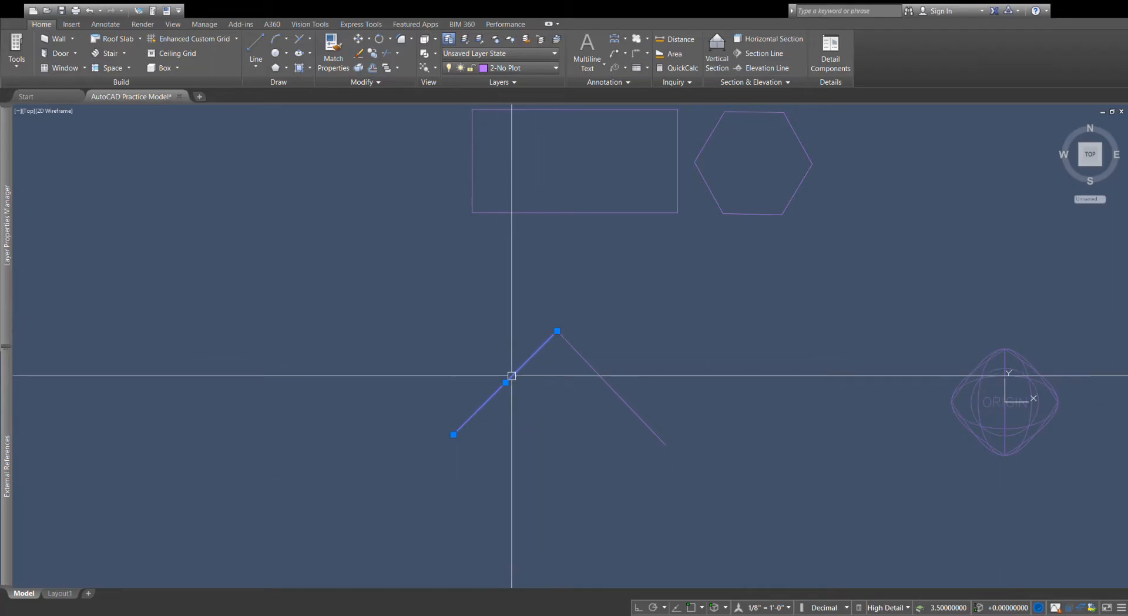
pyautogui.click(557, 330)
pyautogui.click(513, 269)
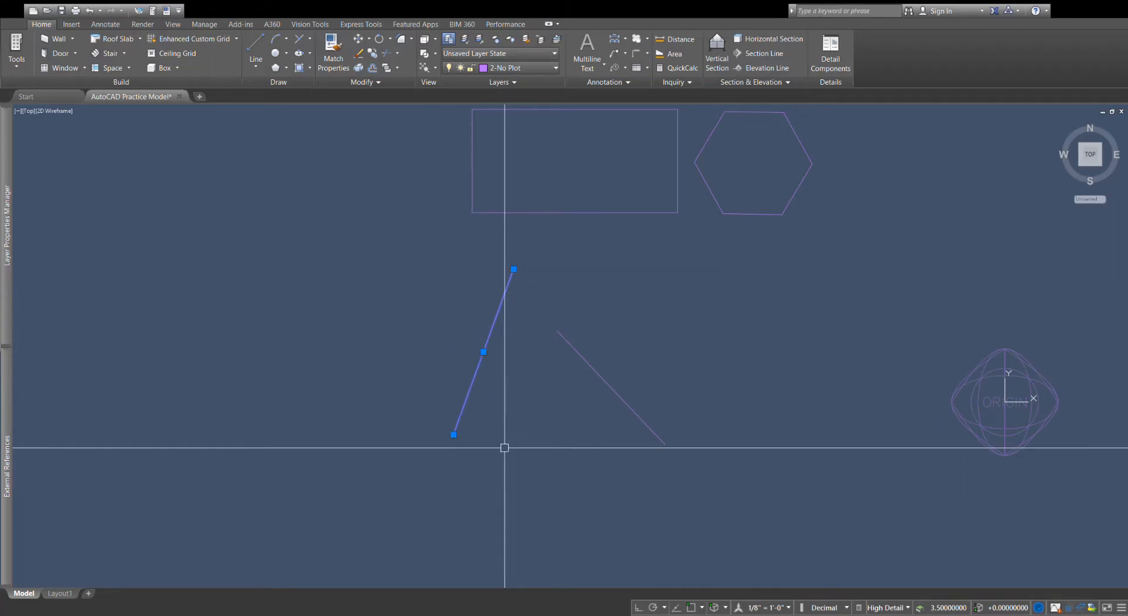
pyautogui.click(90, 10)
# Select both lines with a crossing selection, and raise the lower endpoint of each by its grip.
pyautogui.click(607, 309)
pyautogui.click(531, 450)
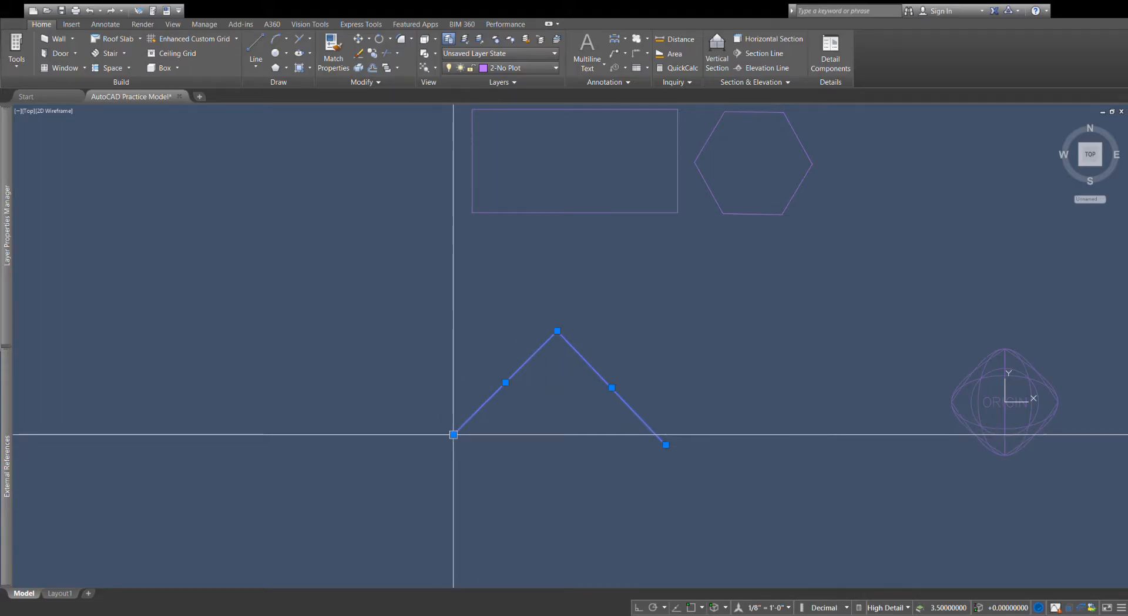
pyautogui.click(453, 434)
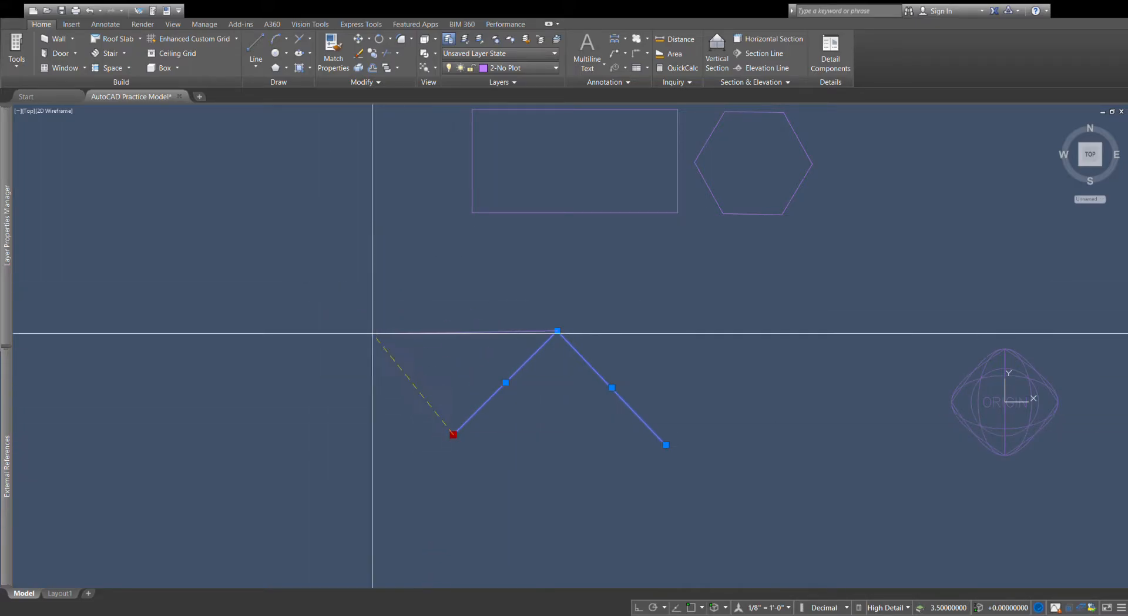
pyautogui.click(454, 395)
pyautogui.click(666, 445)
pyautogui.click(661, 434)
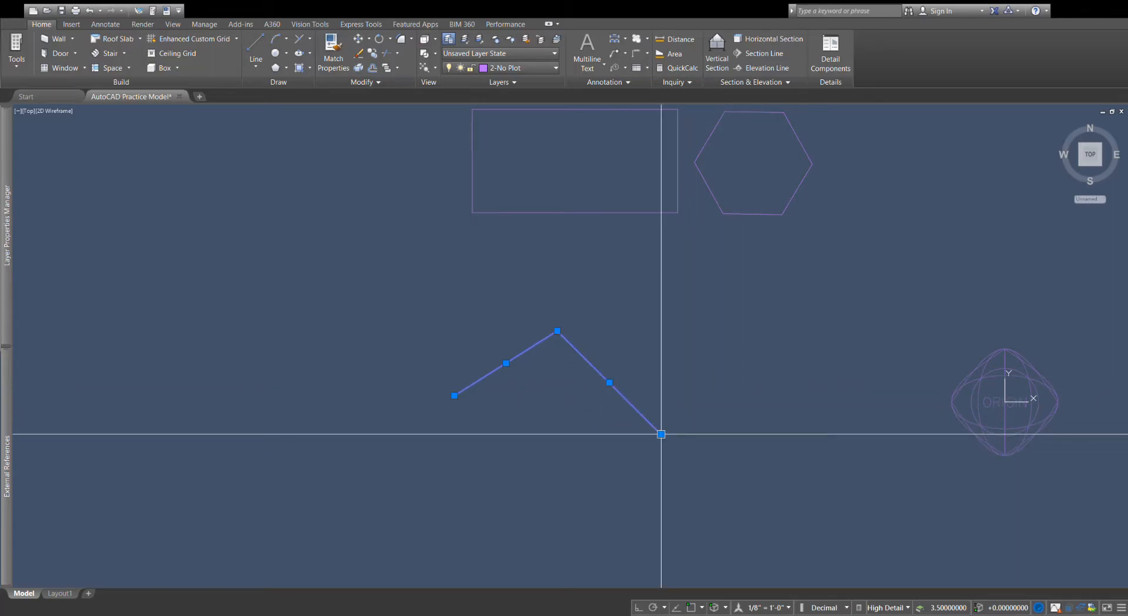
# Move the left line away by its midpoint grip, undo the move, and try the right line's midpoint grip.
pyautogui.click(506, 362)
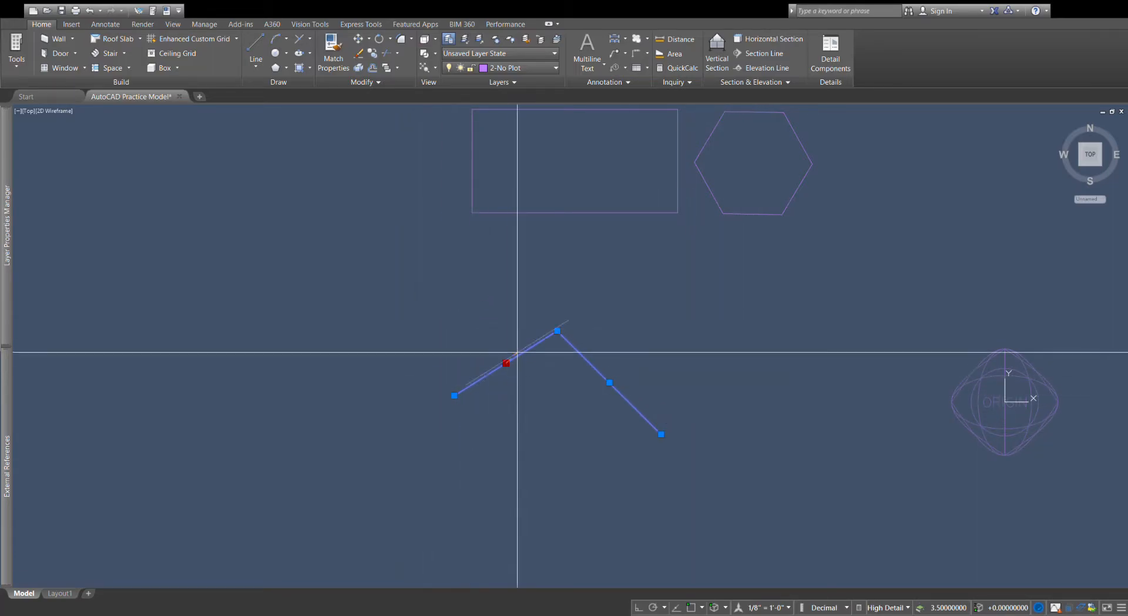
pyautogui.click(421, 343)
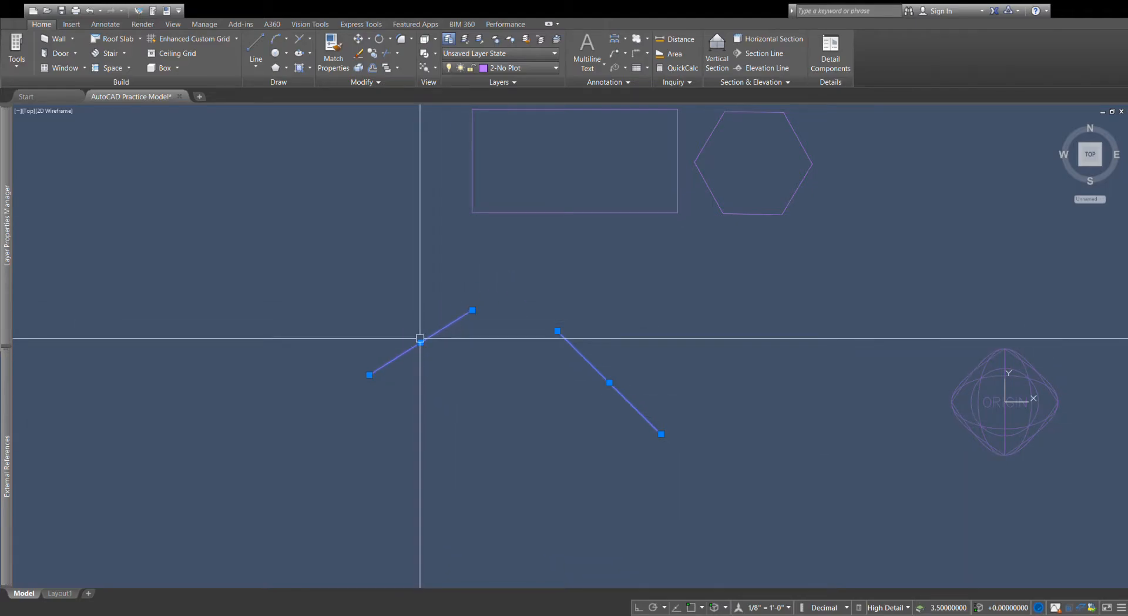
pyautogui.hotkey('ctrl', 'z')
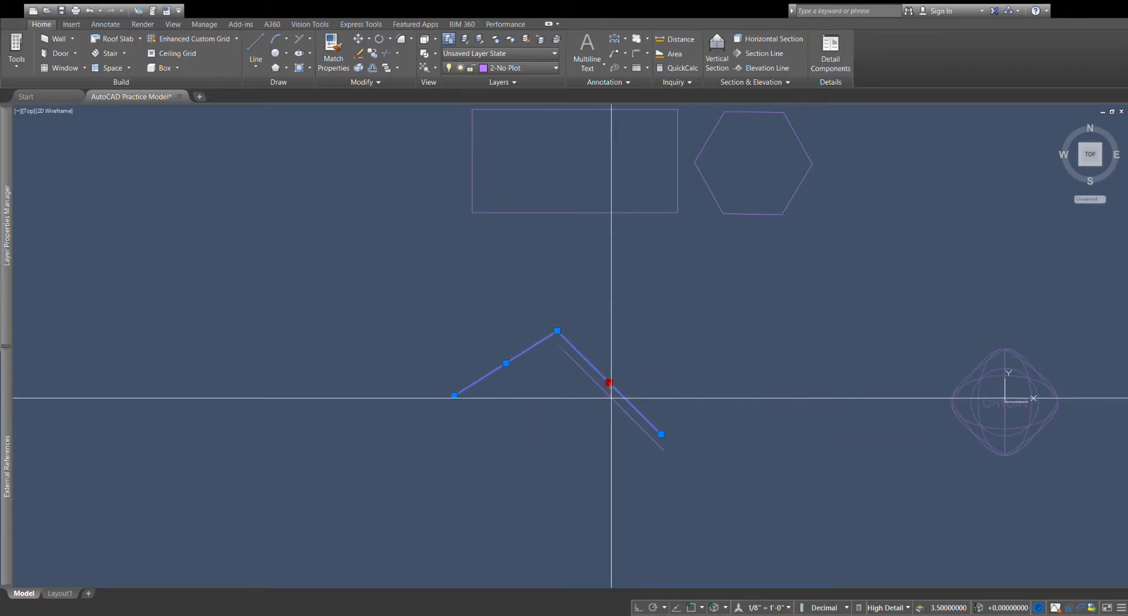
pyautogui.click(610, 382)
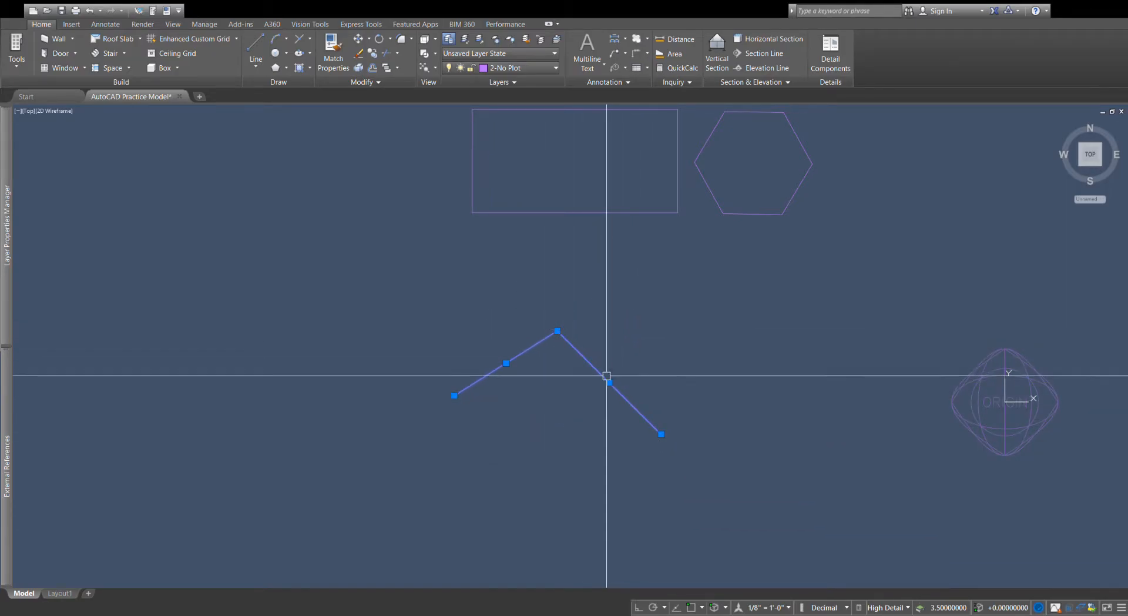
# Move the corner shared by both lines upward by its grip, and clear the selection.
pyautogui.click(558, 331)
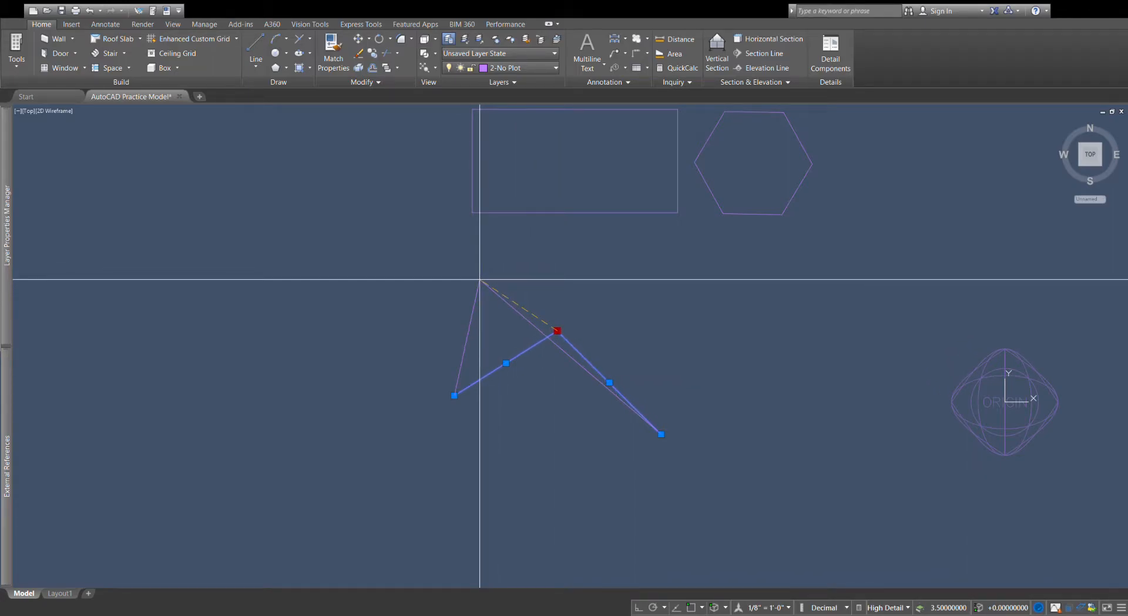
pyautogui.click(555, 288)
pyautogui.press('Escape')
# Select only the left line and move its upper endpoint away from the corner, then back near the right line's upper end.
pyautogui.click(536, 383)
pyautogui.click(457, 351)
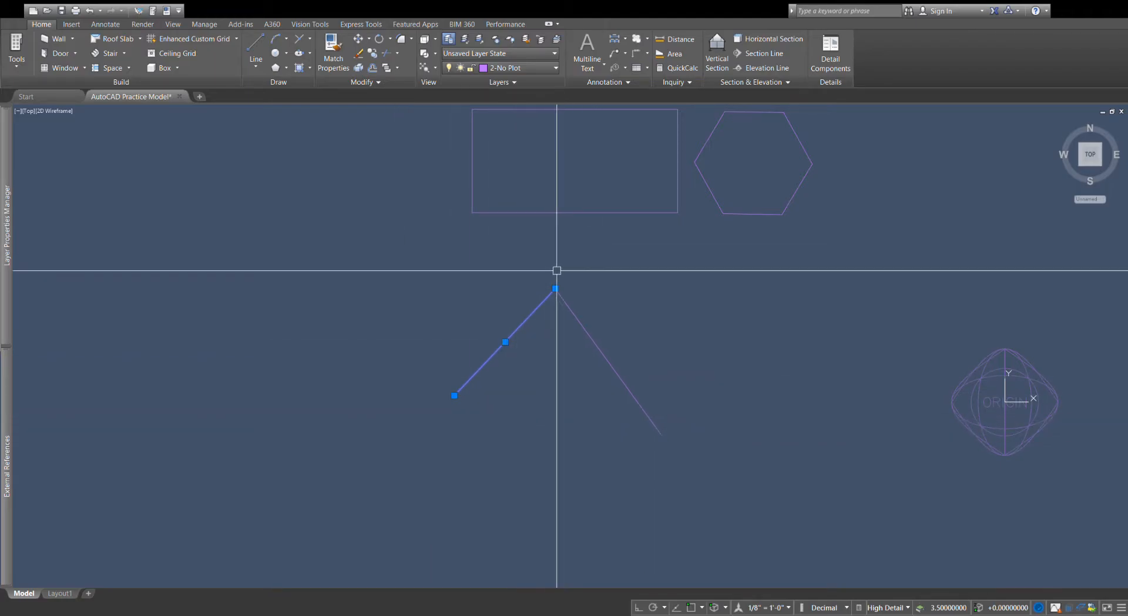
pyautogui.click(556, 288)
pyautogui.click(468, 325)
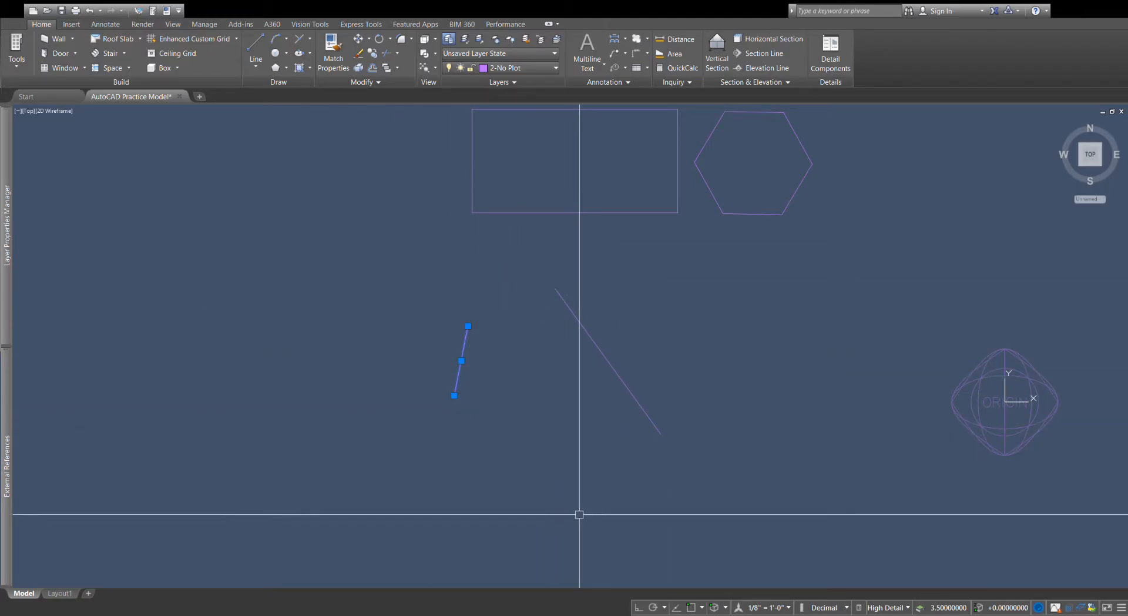
pyautogui.click(469, 324)
pyautogui.click(534, 283)
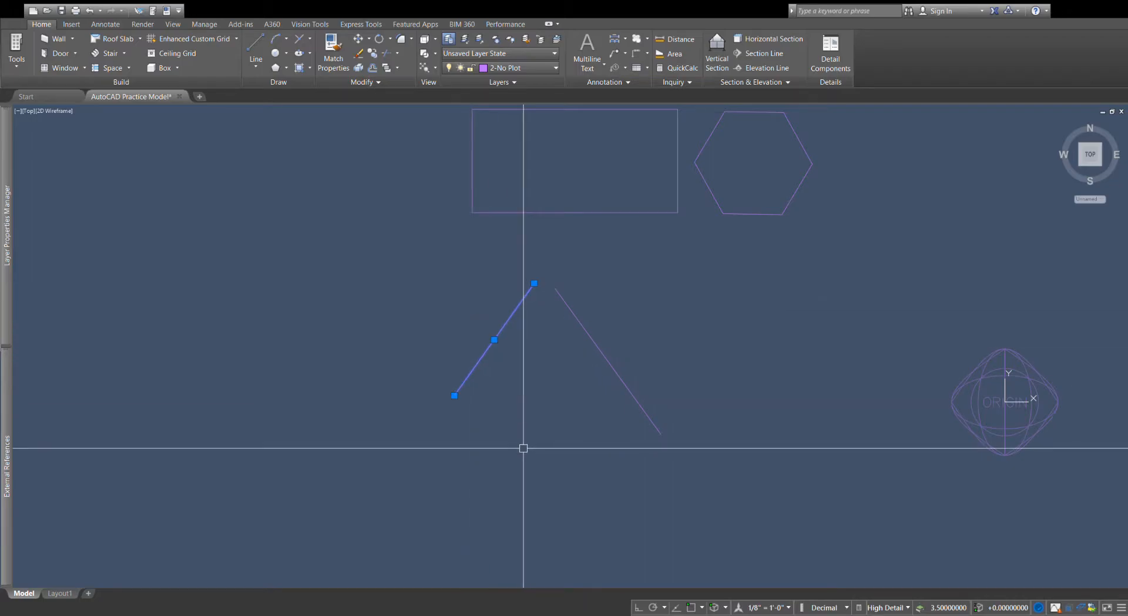
# Add the right line to the selection, rejoin the left line's upper endpoint to it, and move the shared corner slightly down.
pyautogui.click(639, 325)
pyautogui.click(562, 368)
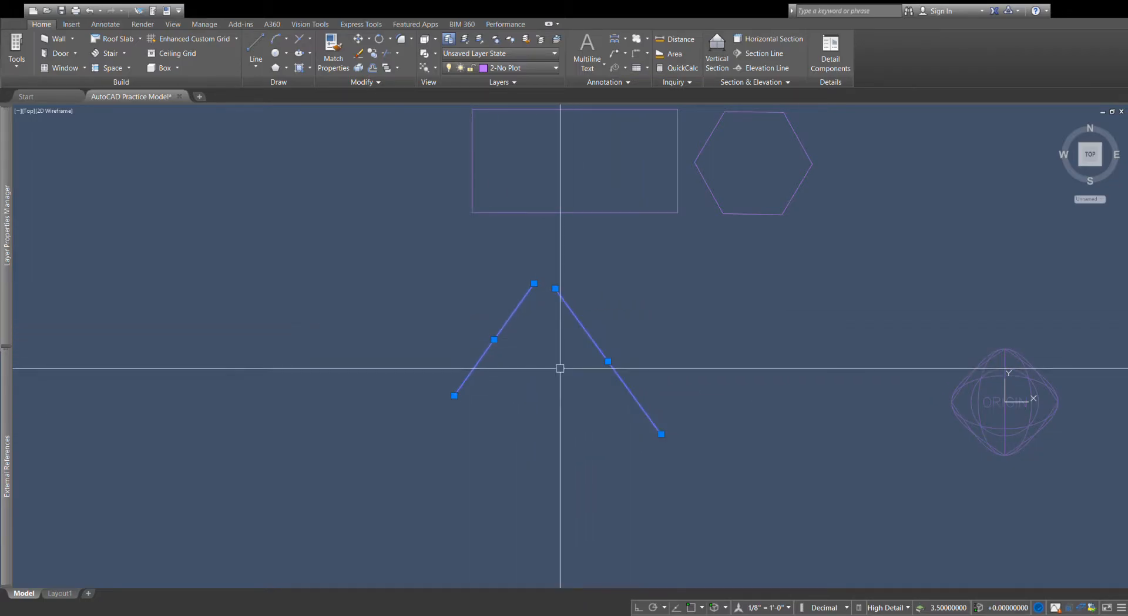
pyautogui.click(532, 279)
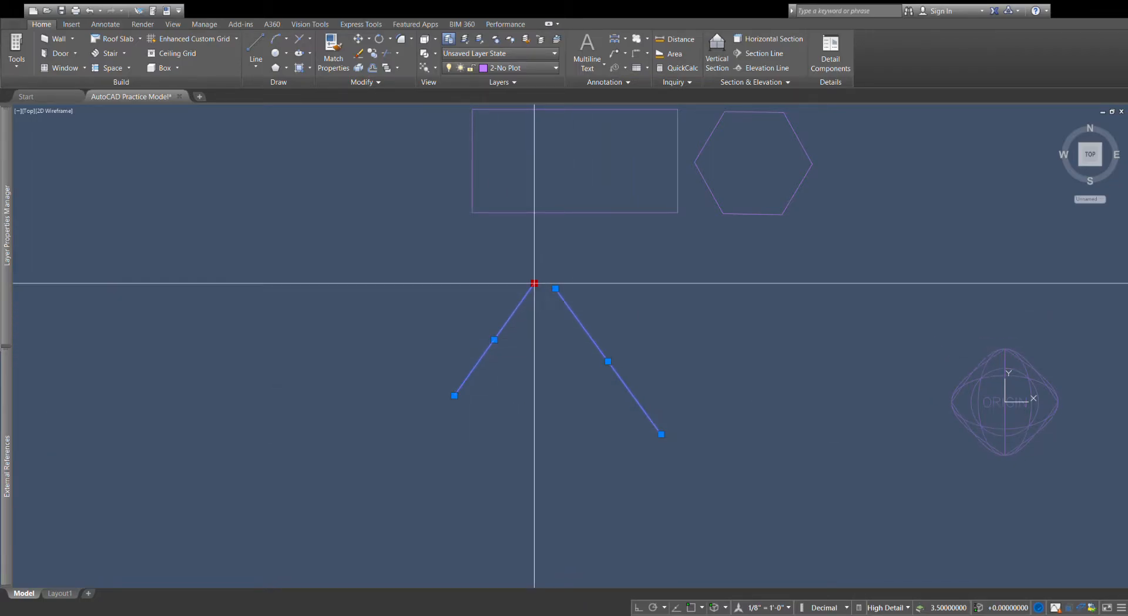
pyautogui.click(554, 288)
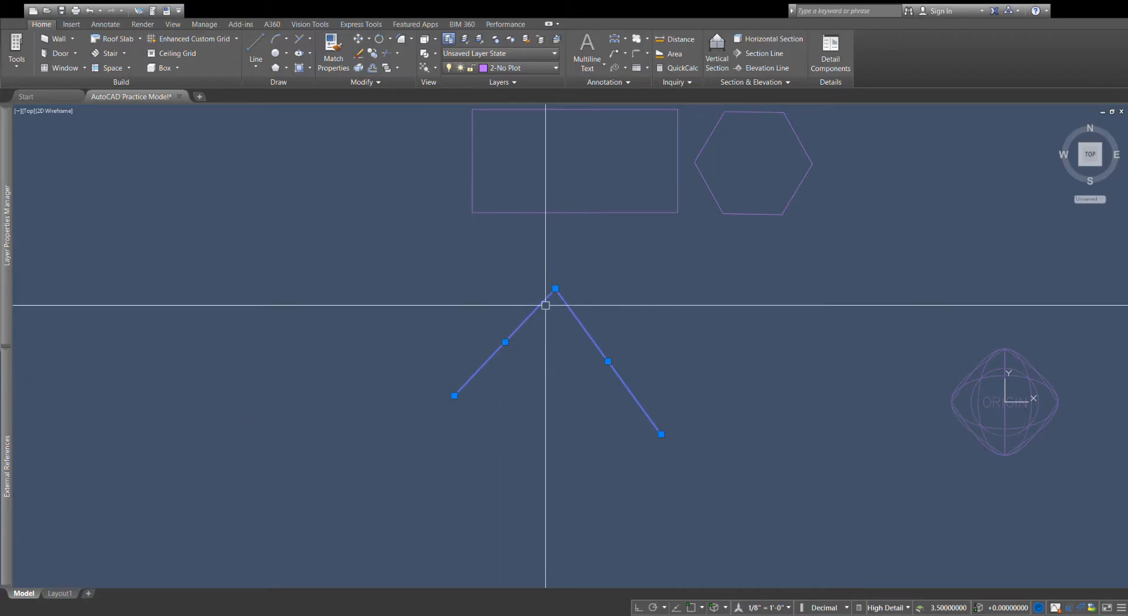
pyautogui.click(555, 289)
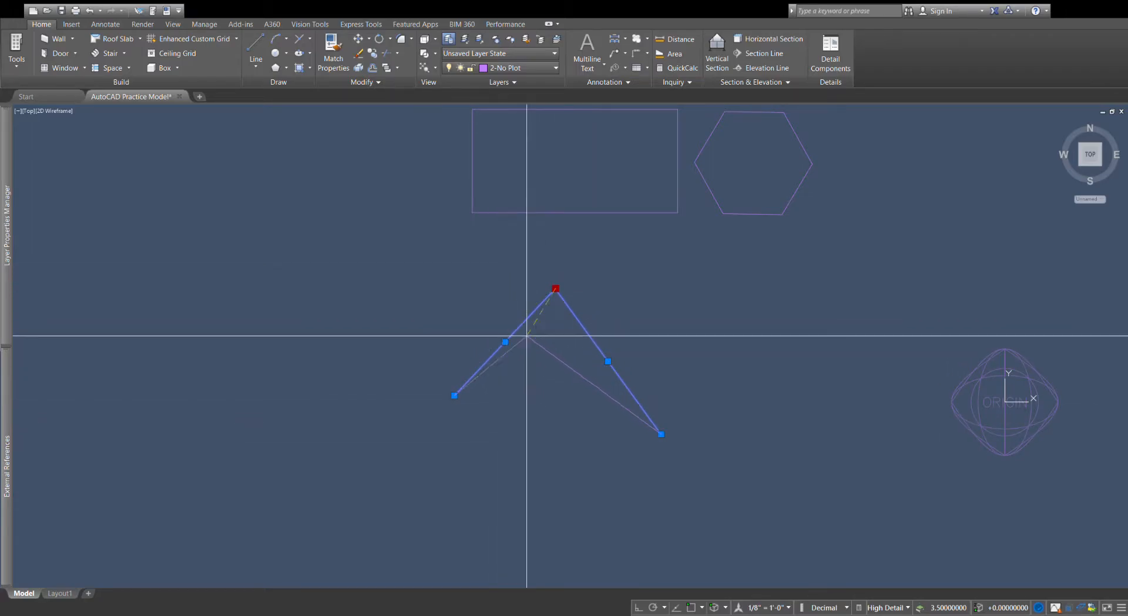
pyautogui.click(557, 312)
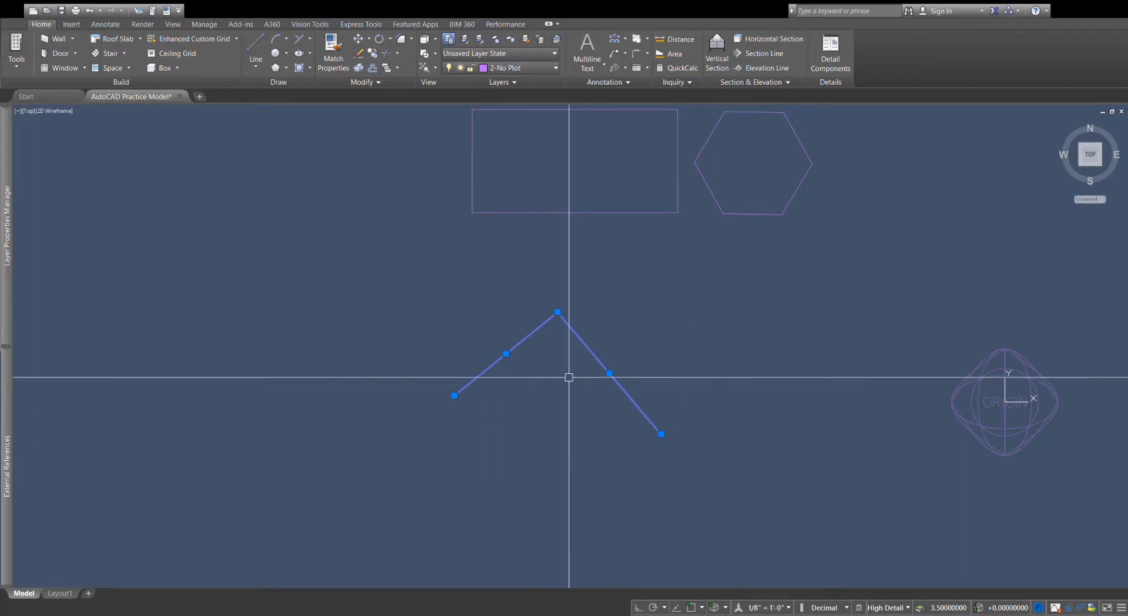
# Move the two lines' shared corner up to the left and back down by its grip, and clear the selection.
pyautogui.click(558, 312)
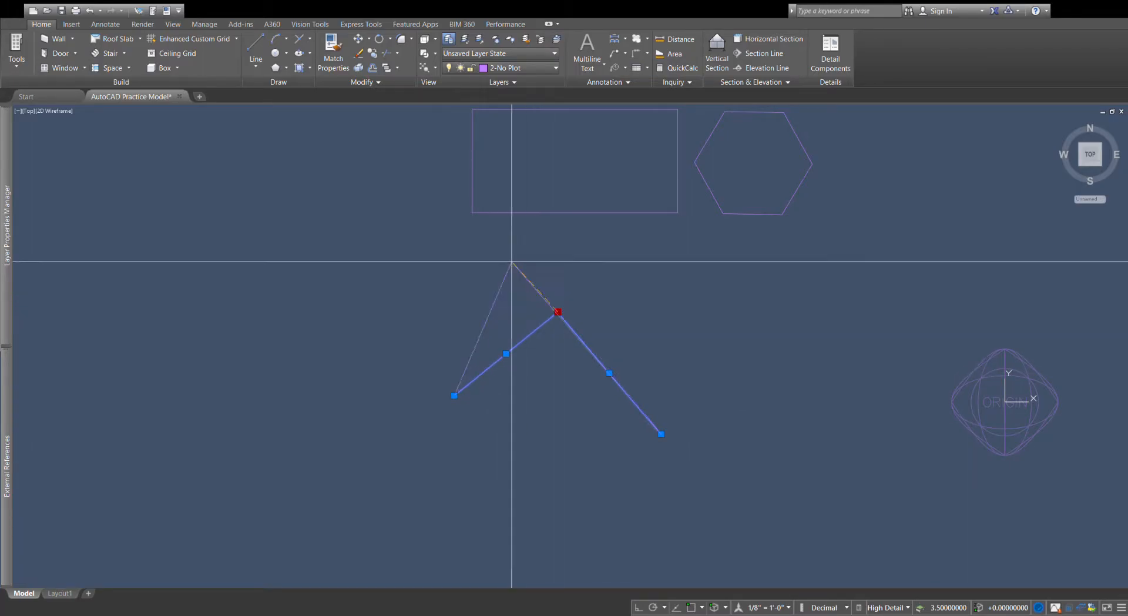
pyautogui.click(535, 295)
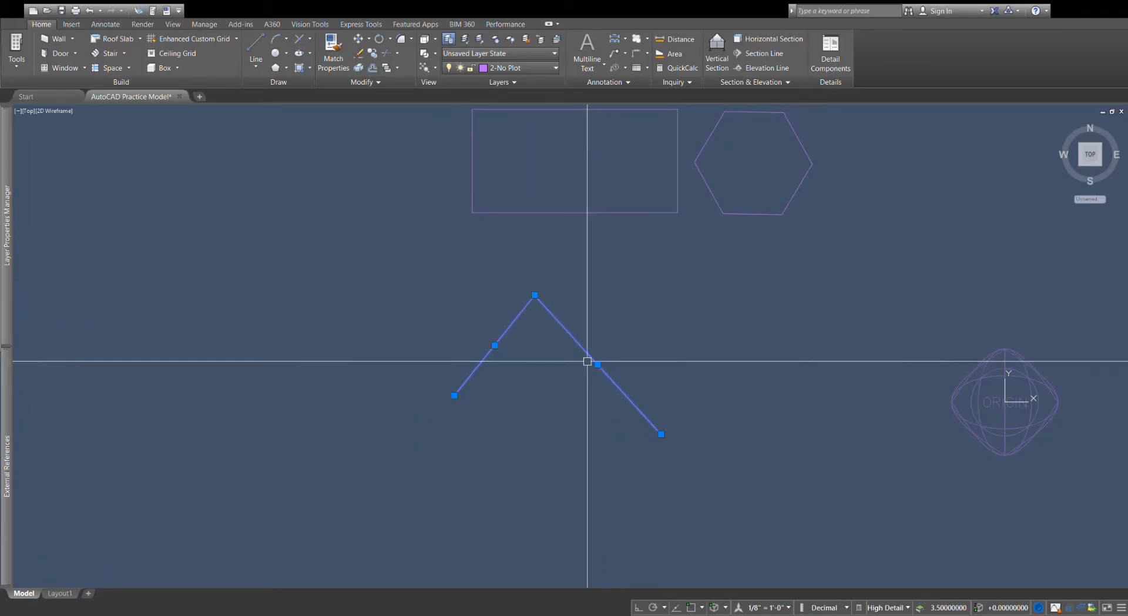
pyautogui.click(597, 365)
pyautogui.click(598, 365)
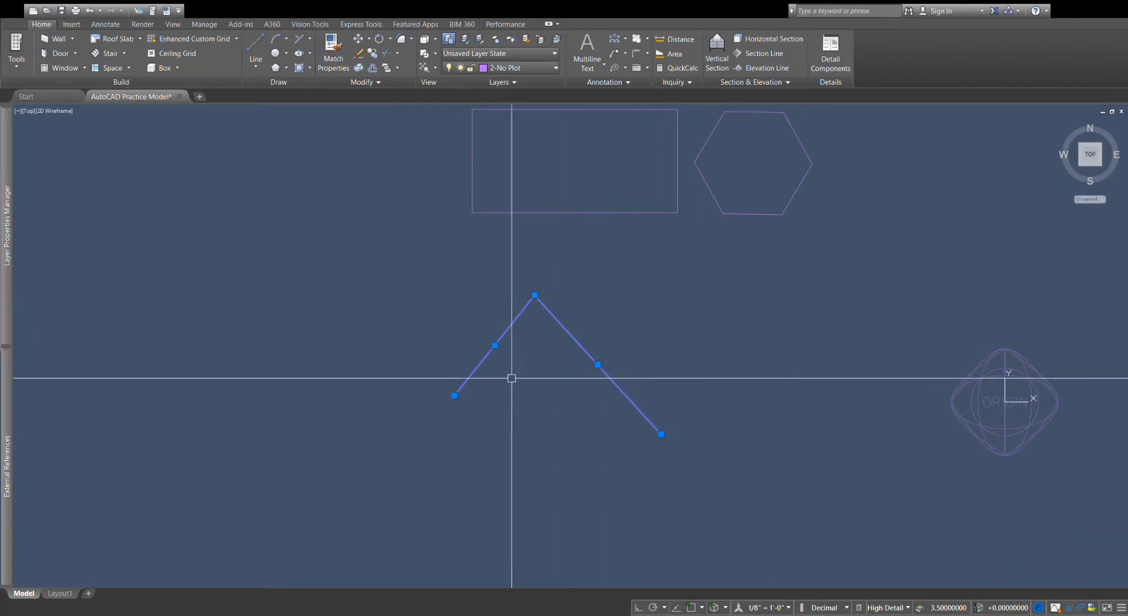
pyautogui.click(535, 294)
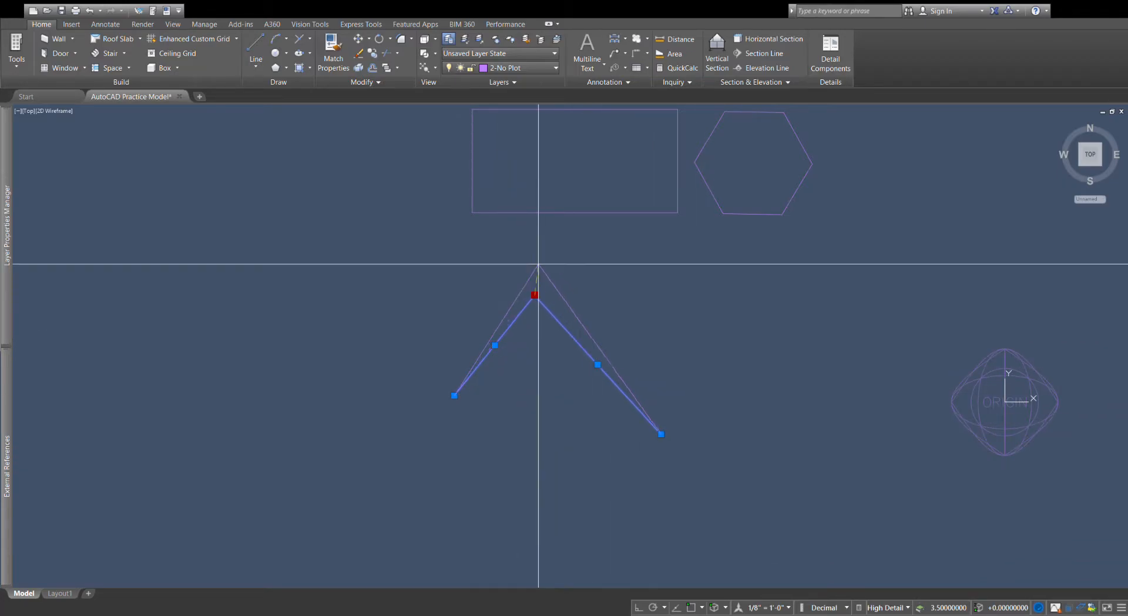
pyautogui.click(539, 337)
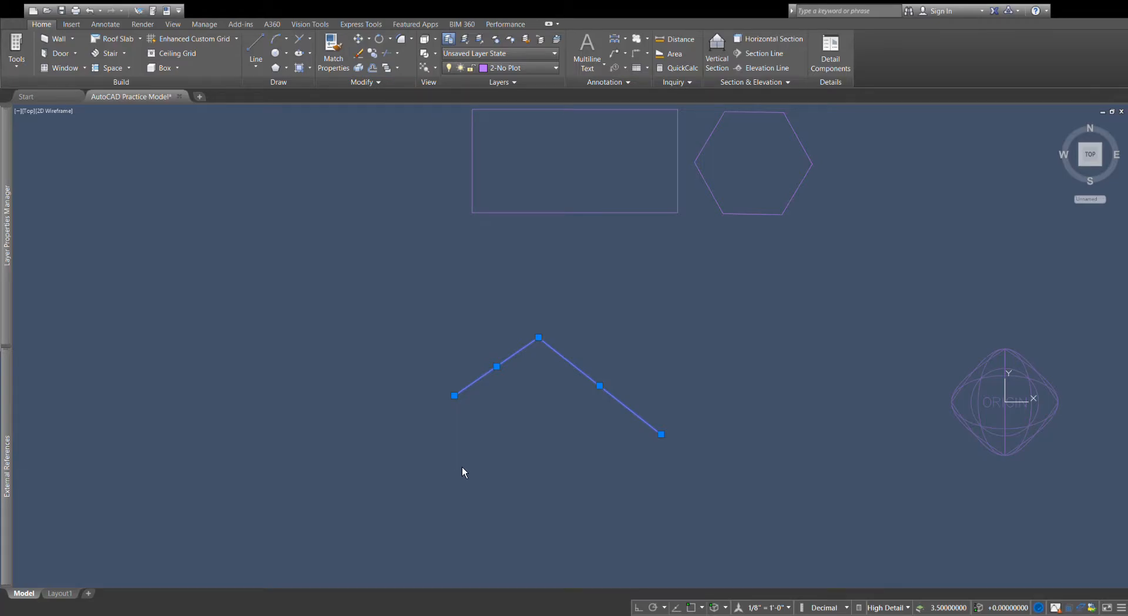
pyautogui.press('Escape')
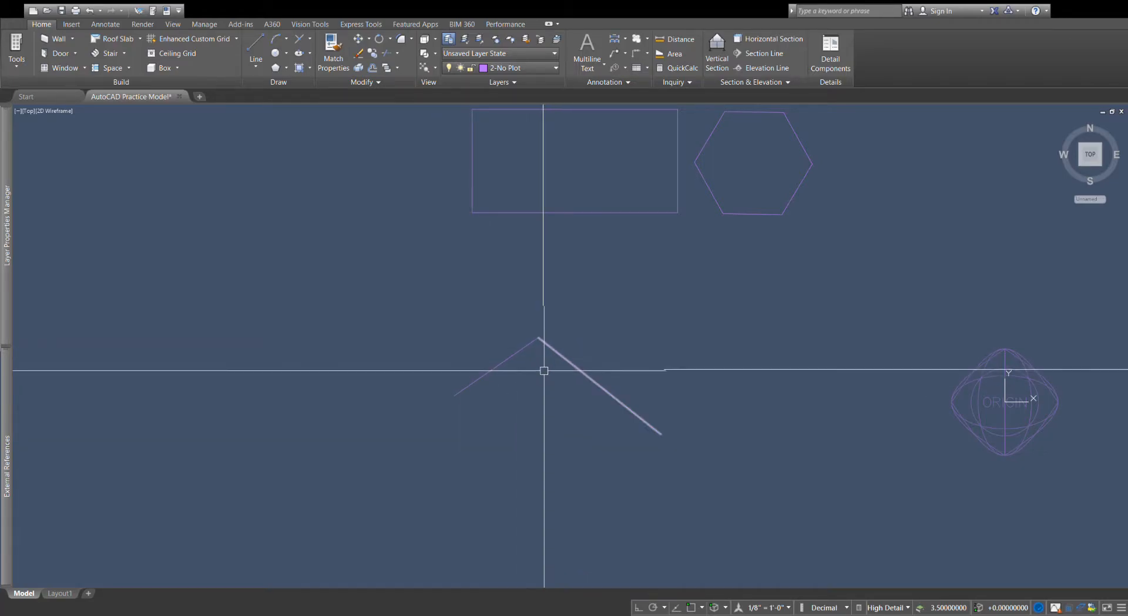
# Select the left and right lines together, clear the selection, and select and deselect only the left line.
pyautogui.click(479, 378)
pyautogui.click(589, 378)
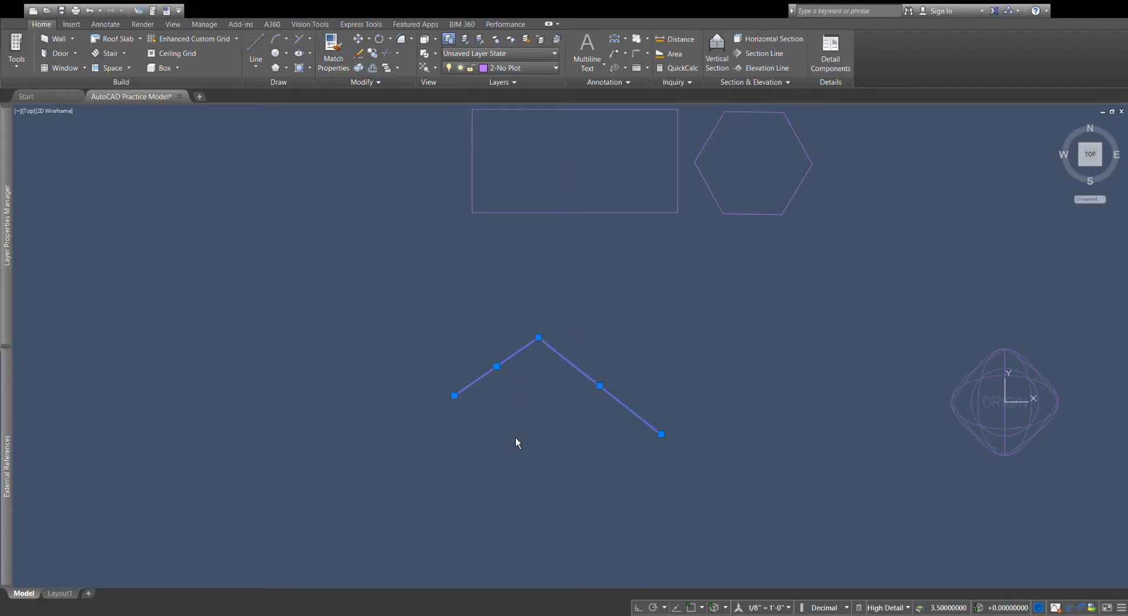
pyautogui.press('Escape')
pyautogui.click(498, 363)
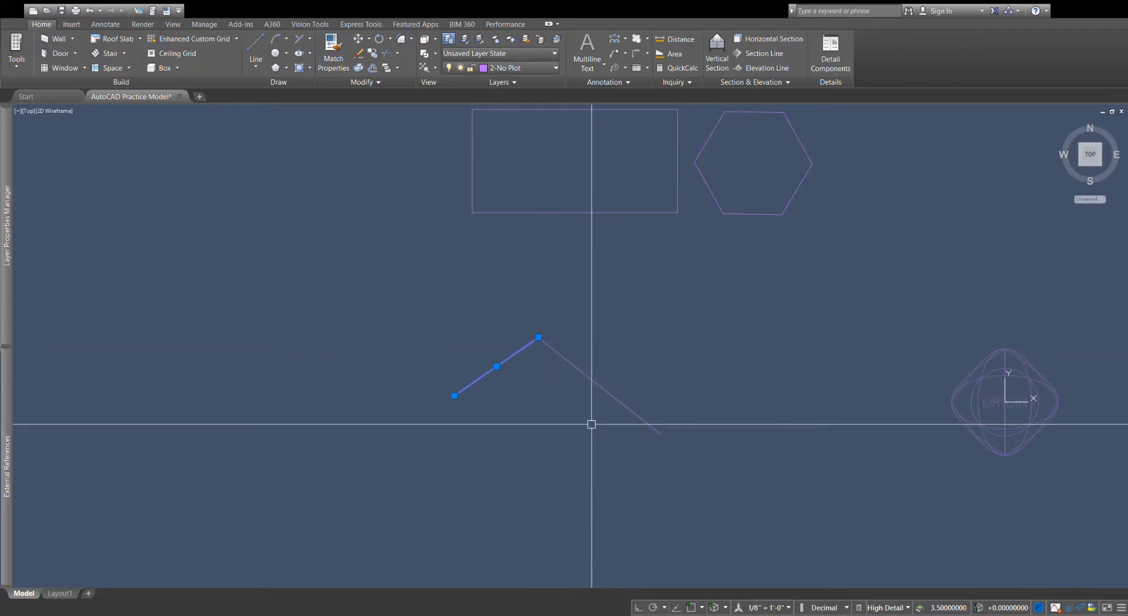
pyautogui.press('Escape')
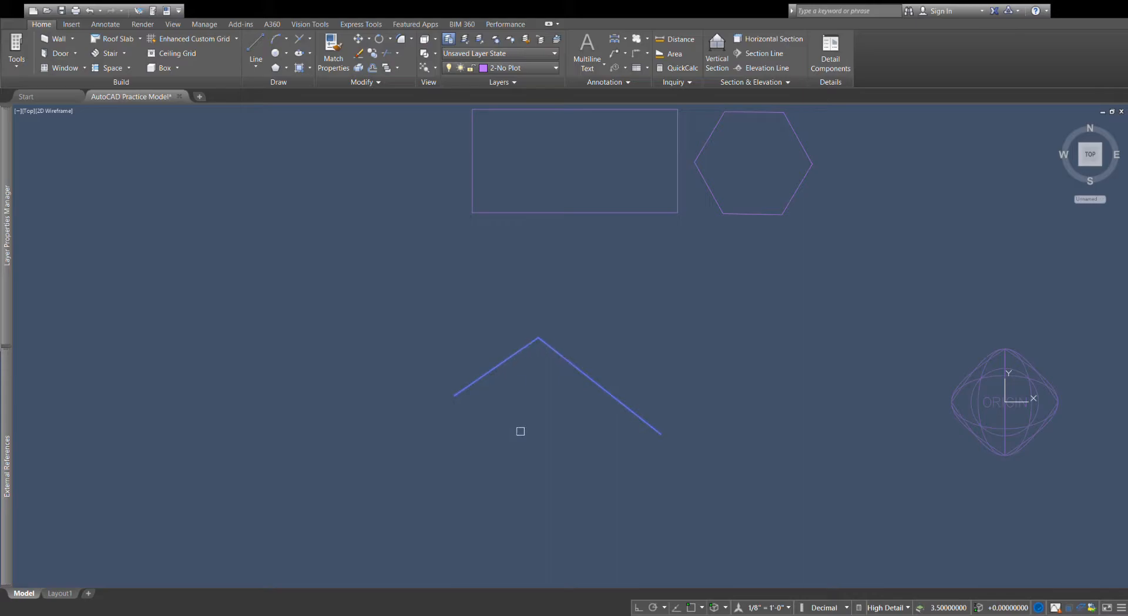
# Join the two lines into one polyline and reshape it by moving its corner and both endpoints by their grips.
pyautogui.click(501, 362)
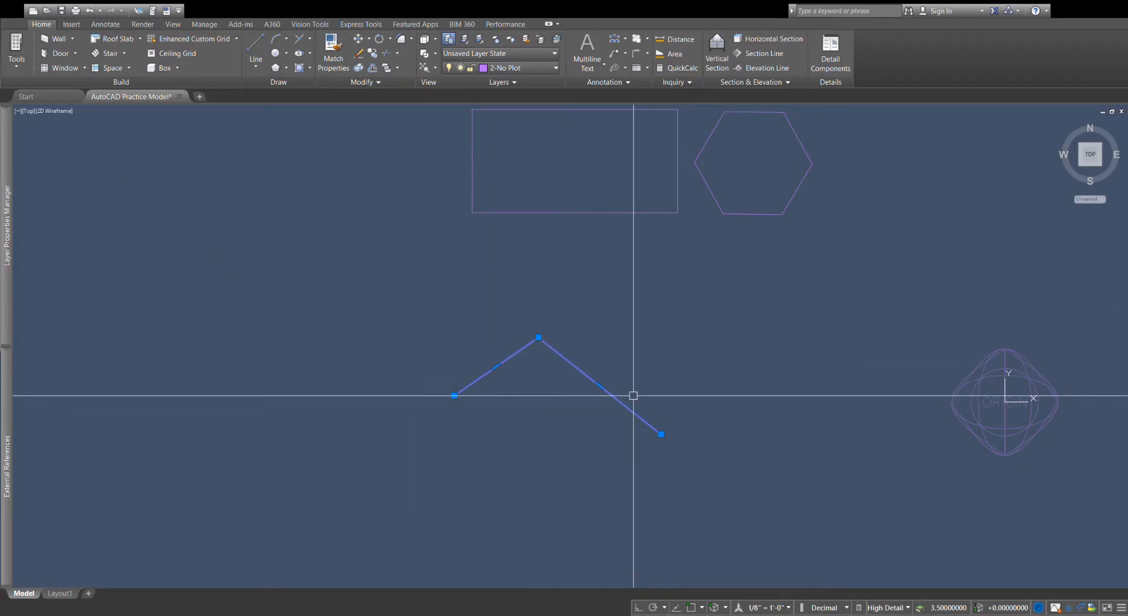
pyautogui.click(539, 337)
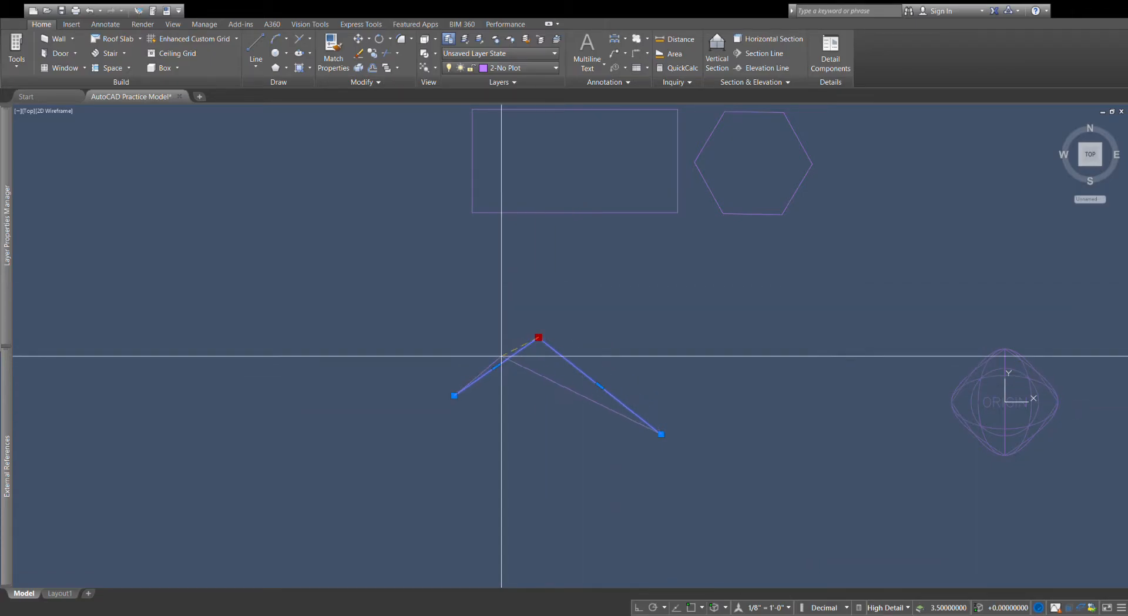
pyautogui.click(560, 318)
pyautogui.click(454, 396)
pyautogui.click(423, 377)
pyautogui.click(661, 434)
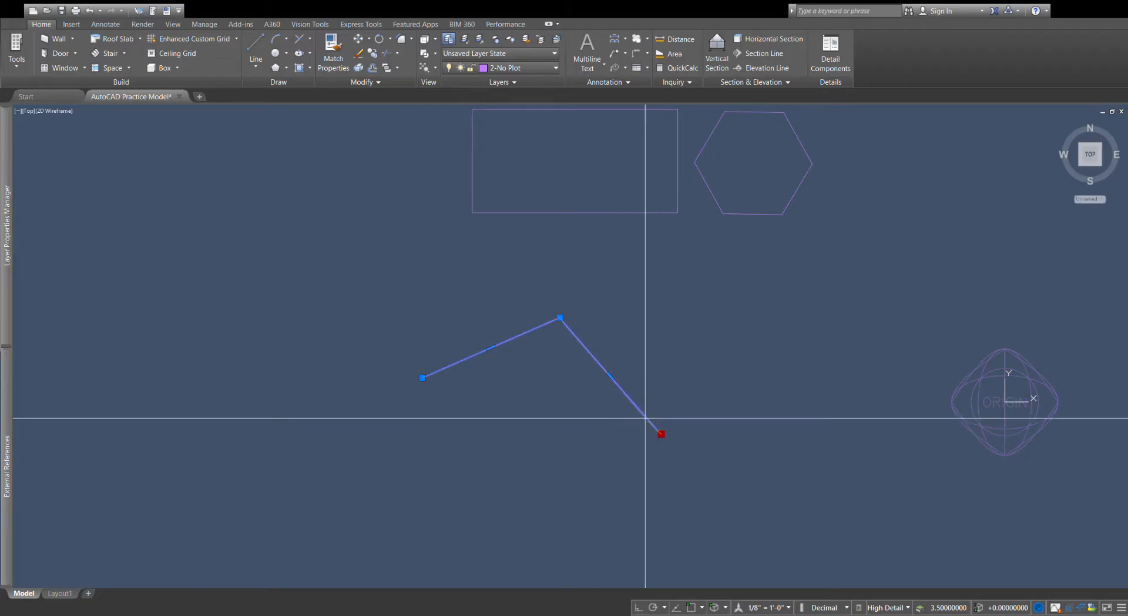
pyautogui.click(598, 417)
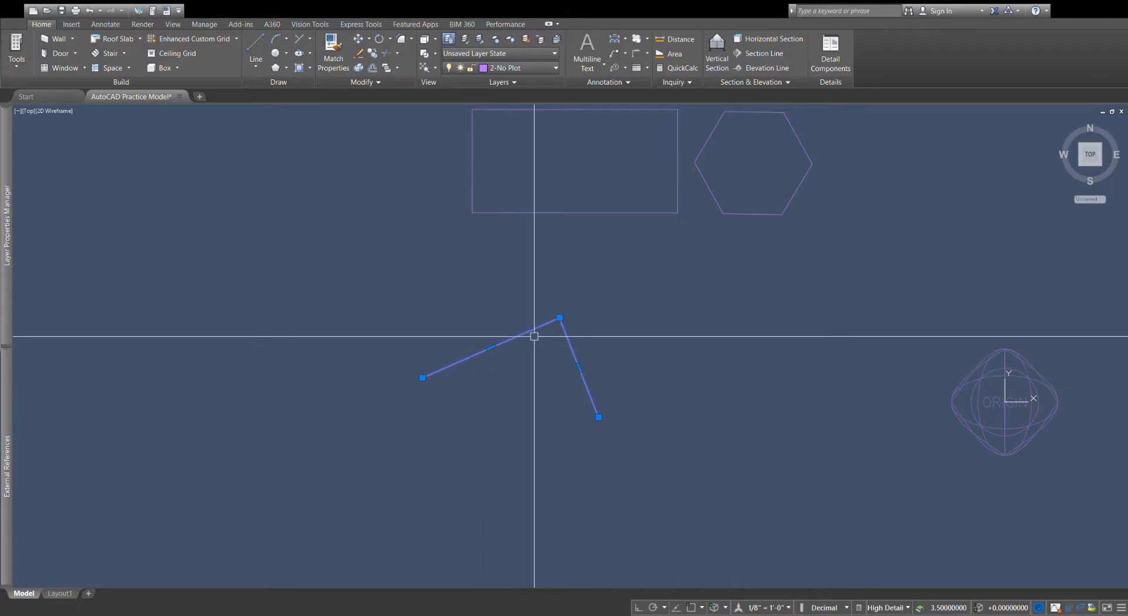
pyautogui.press('Escape')
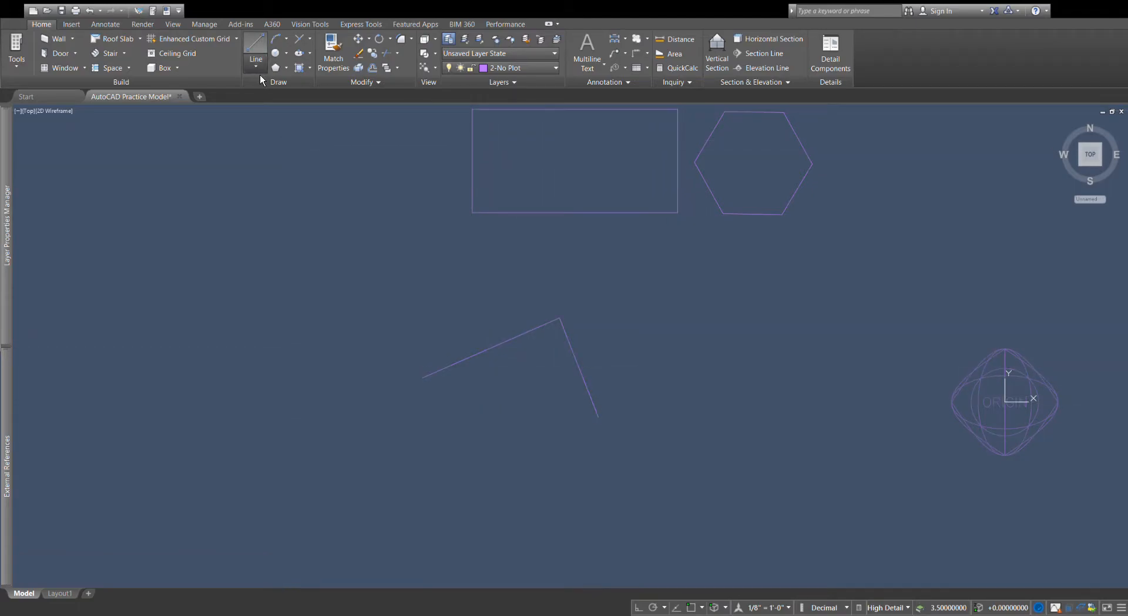
# Draw two connected lines forming a peak to the upper left of the polyline.
pyautogui.click(276, 349)
pyautogui.click(382, 241)
pyautogui.click(432, 320)
pyautogui.press('Return')
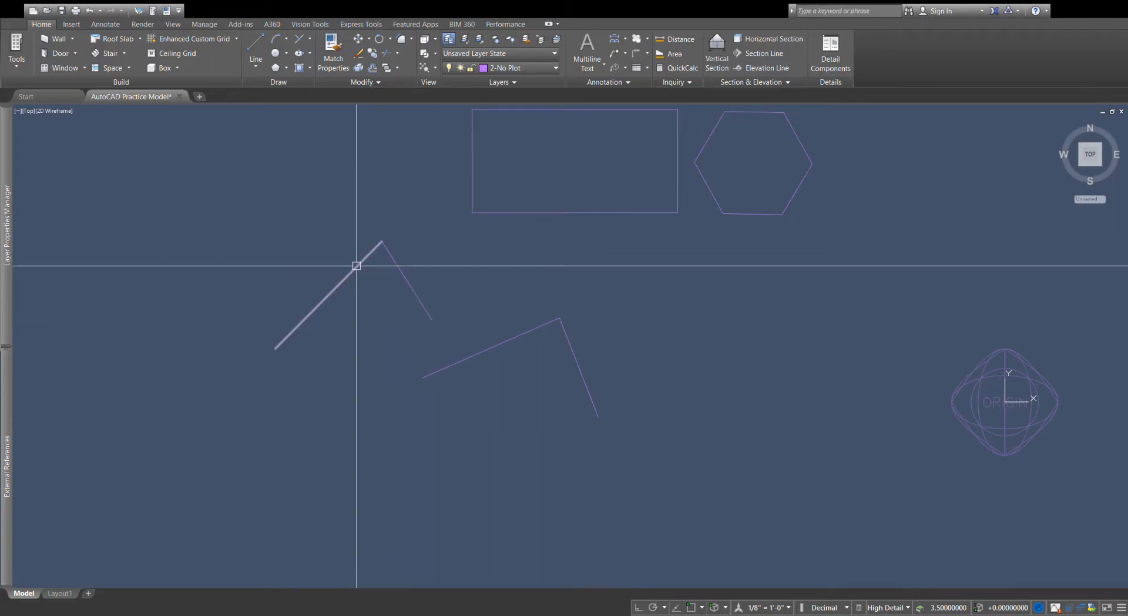
# Select the two new separate lines, clear the selection, and select the joined polyline instead.
pyautogui.click(396, 262)
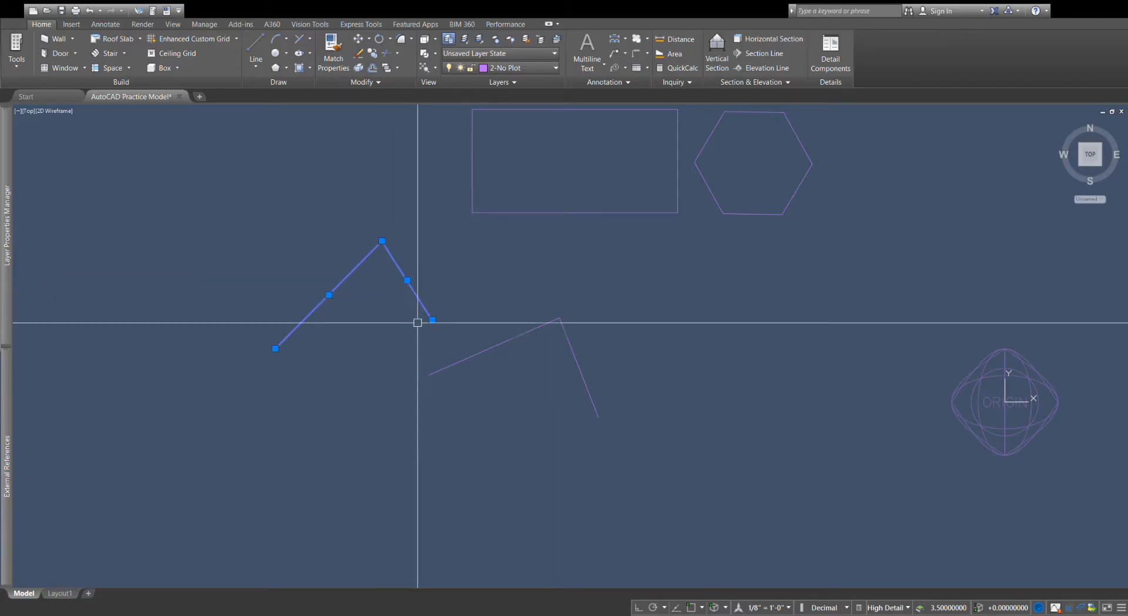
pyautogui.press('Escape')
pyautogui.click(584, 347)
pyautogui.click(525, 371)
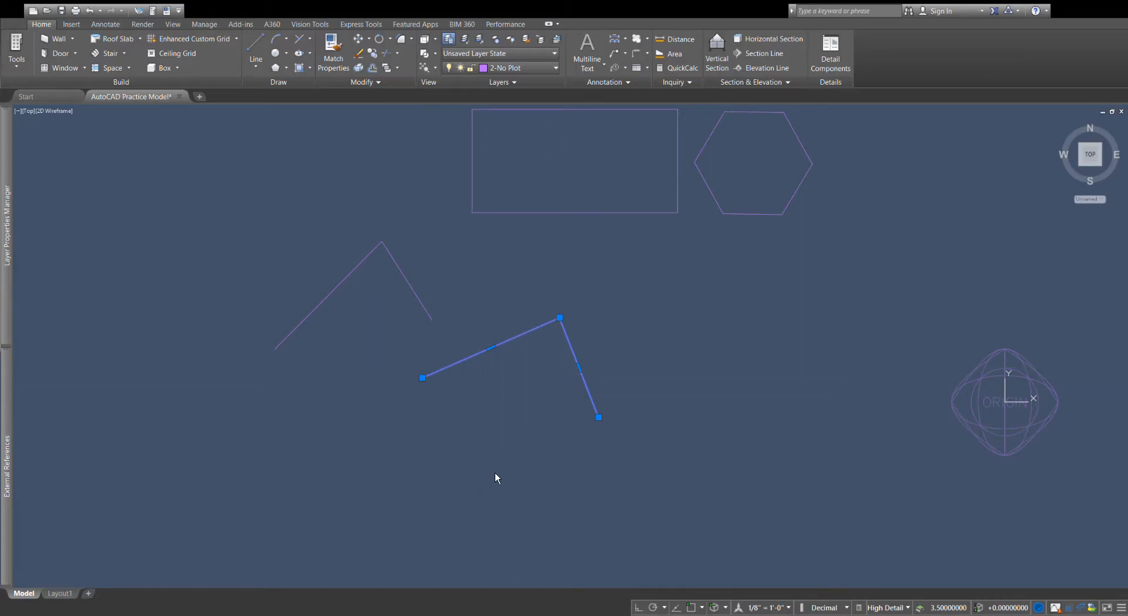
# Select the separate lines together with the polyline, and move the polyline's short segment by its midpoint grip and the lines' peak by its shared grip.
pyautogui.click(434, 250)
pyautogui.click(305, 287)
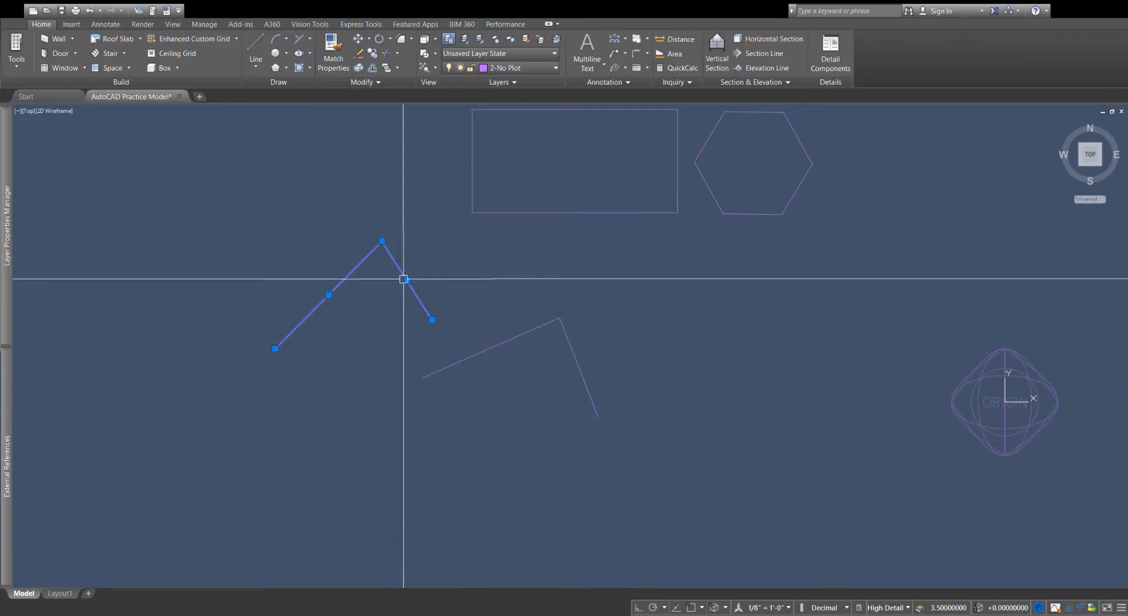
pyautogui.click(578, 316)
pyautogui.click(504, 327)
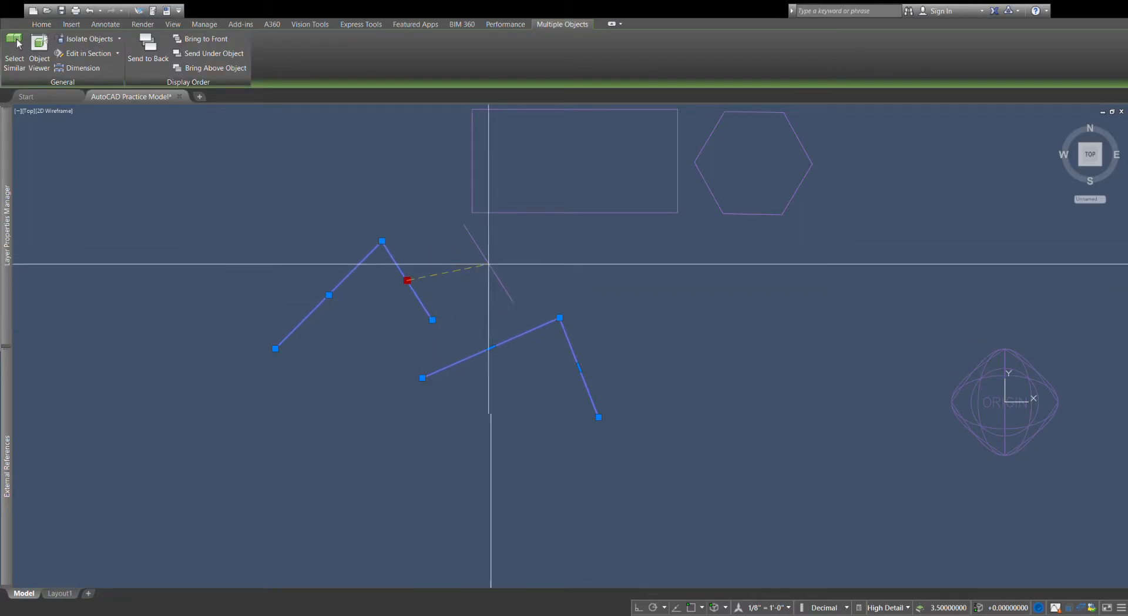
pyautogui.click(408, 280)
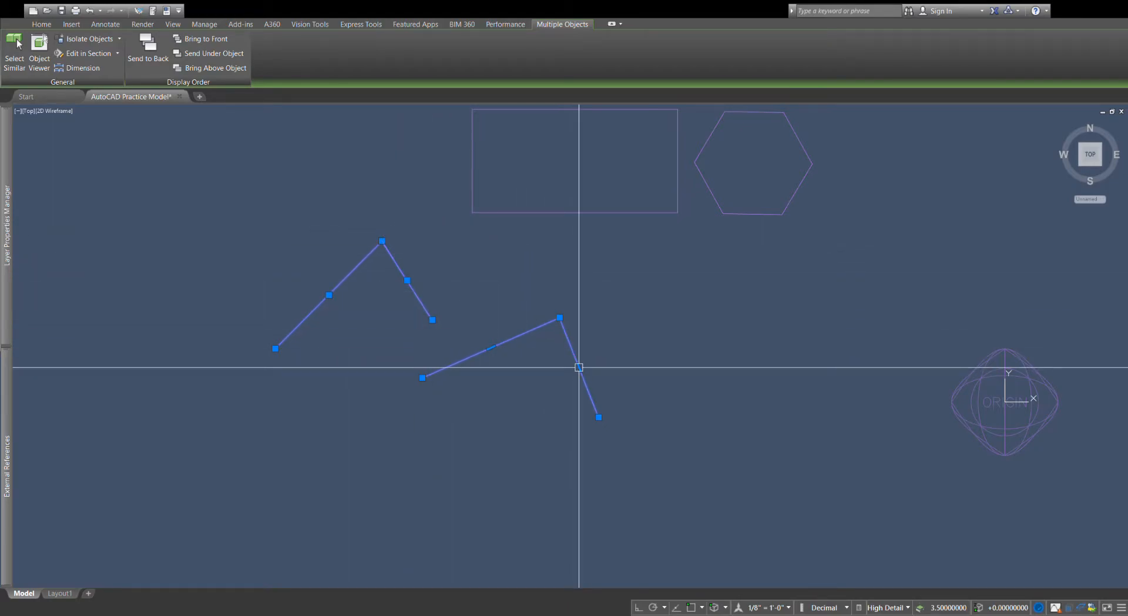
pyautogui.click(579, 368)
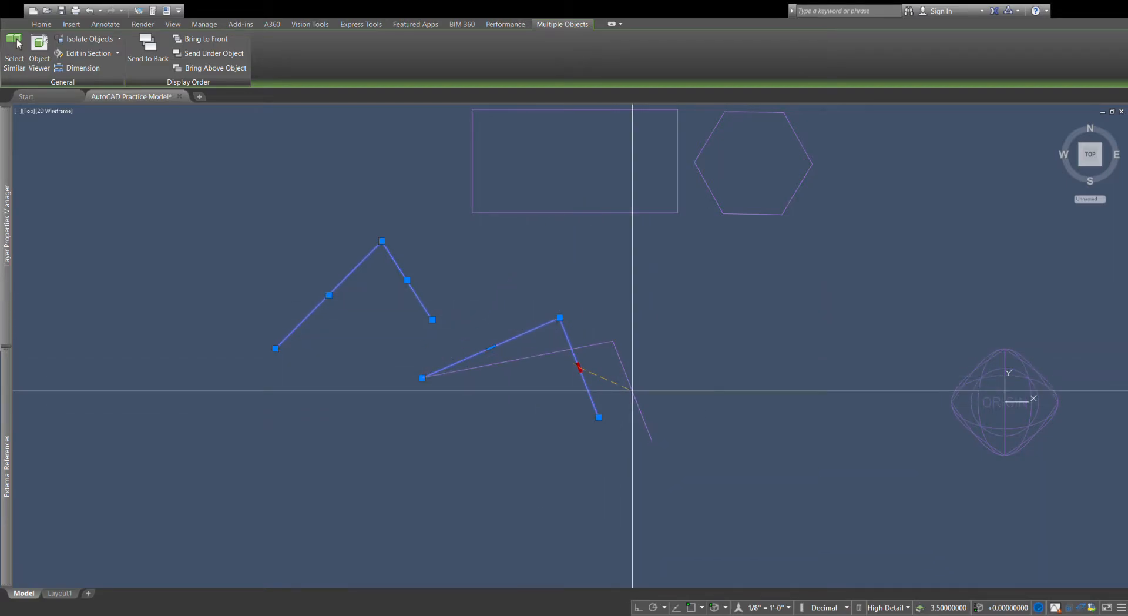
pyautogui.click(556, 360)
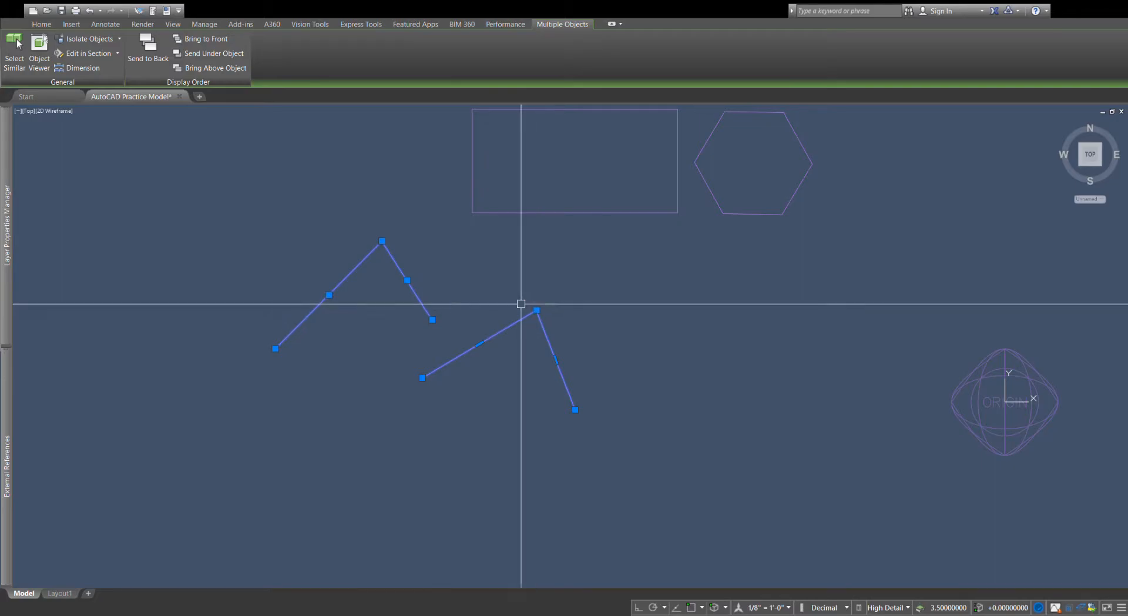
pyautogui.click(382, 241)
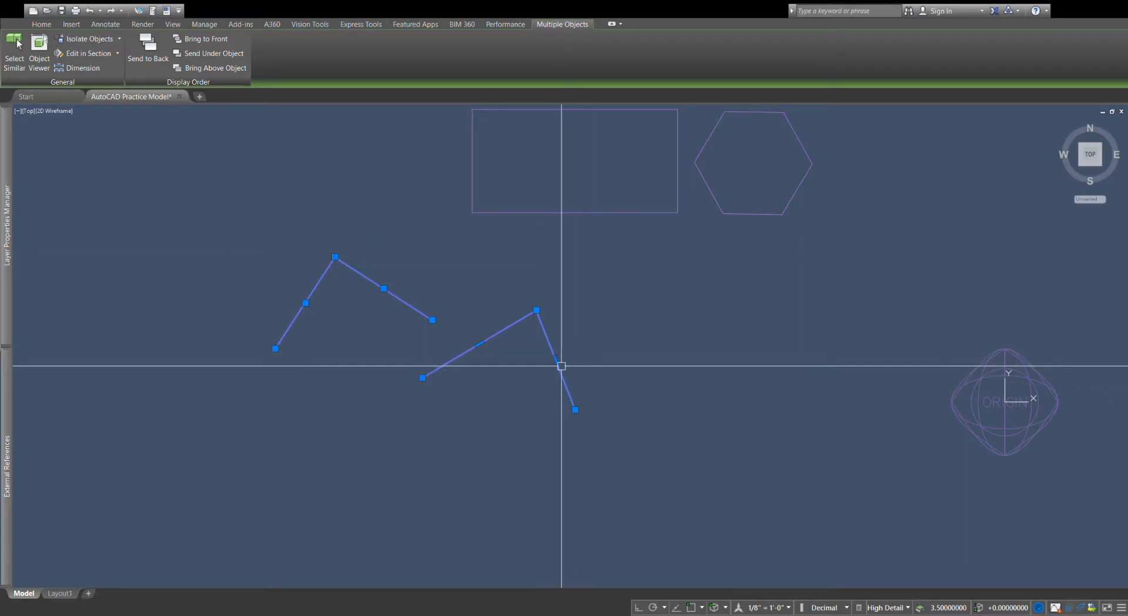
# Move the polyline's long segment repeatedly by its midpoint grip, ending lower with its short segment still attached.
pyautogui.click(478, 346)
pyautogui.click(520, 362)
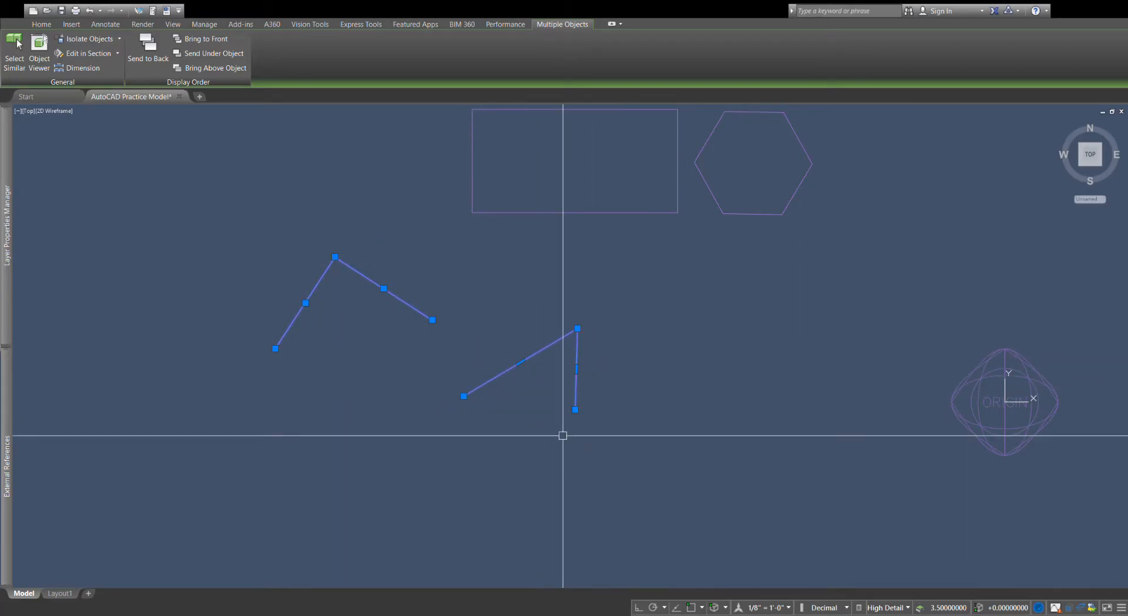
pyautogui.click(520, 362)
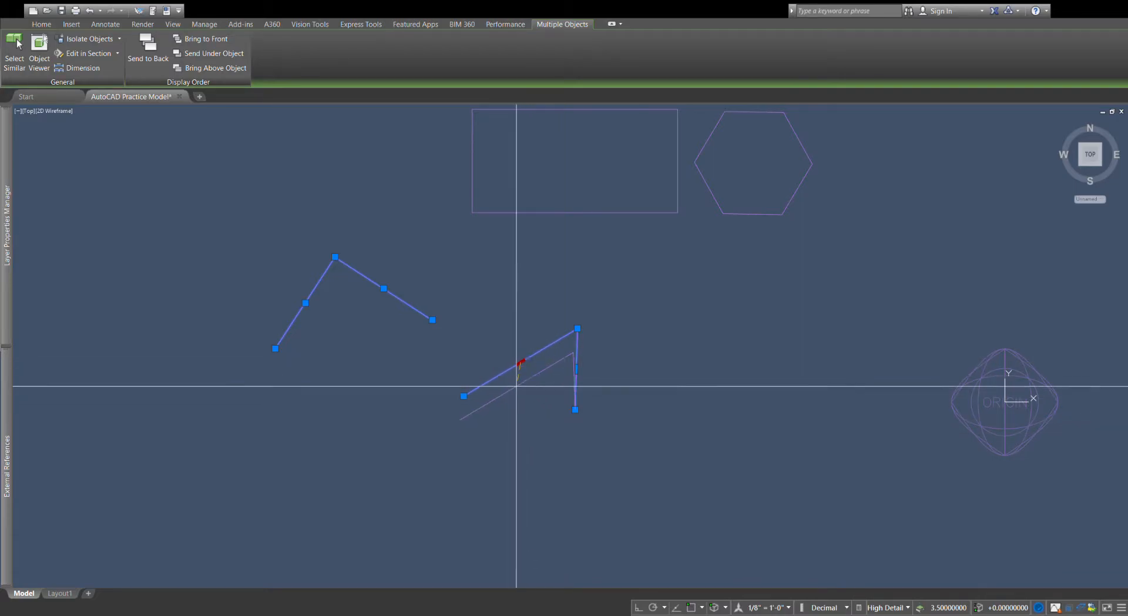
pyautogui.click(496, 405)
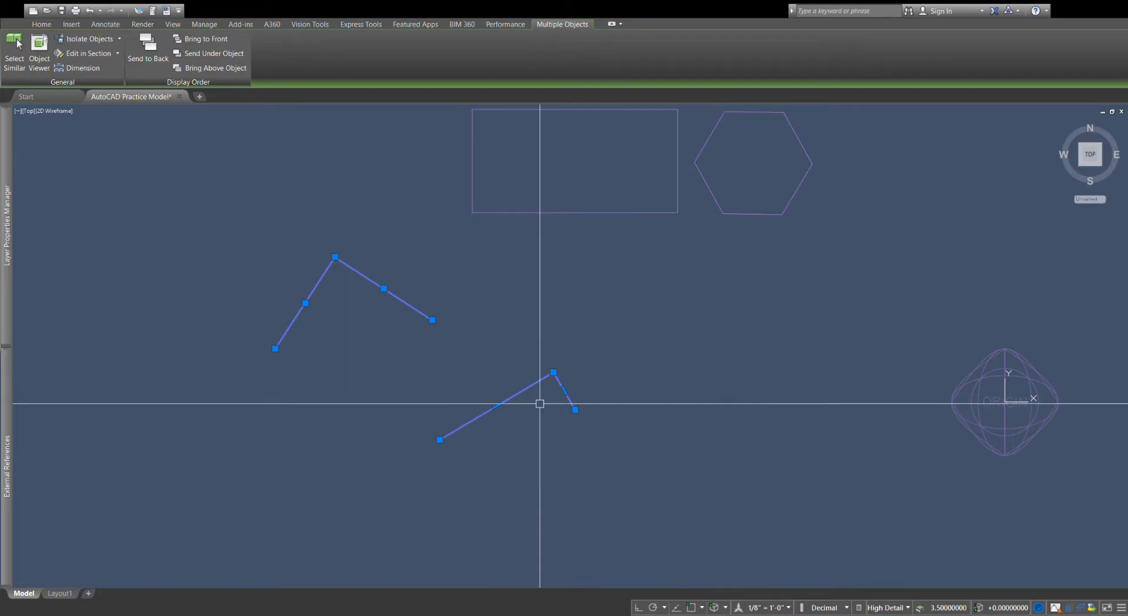
pyautogui.click(497, 405)
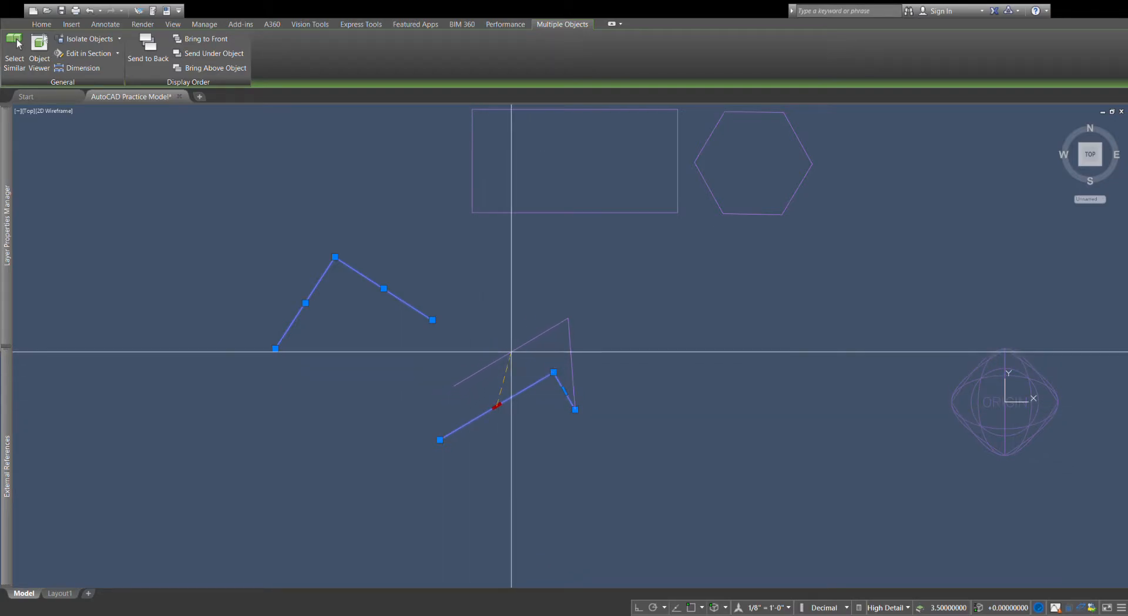
pyautogui.click(515, 348)
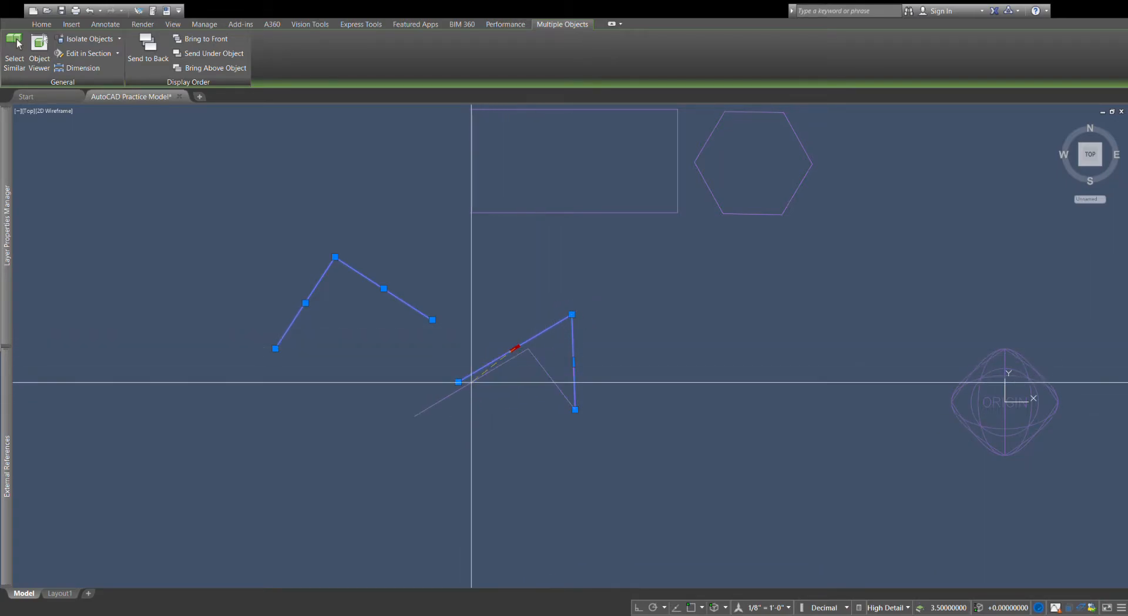
pyautogui.click(489, 404)
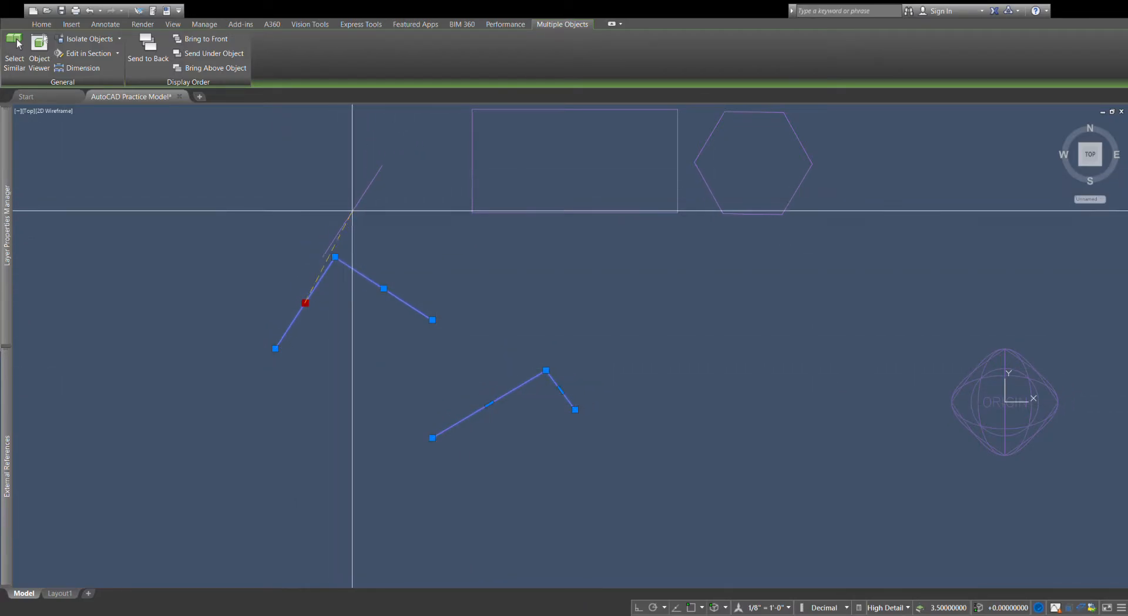
# Move the polyline's long segment back up by its midpoint grip, and delete both the separate lines and the polyline.
pyautogui.click(305, 303)
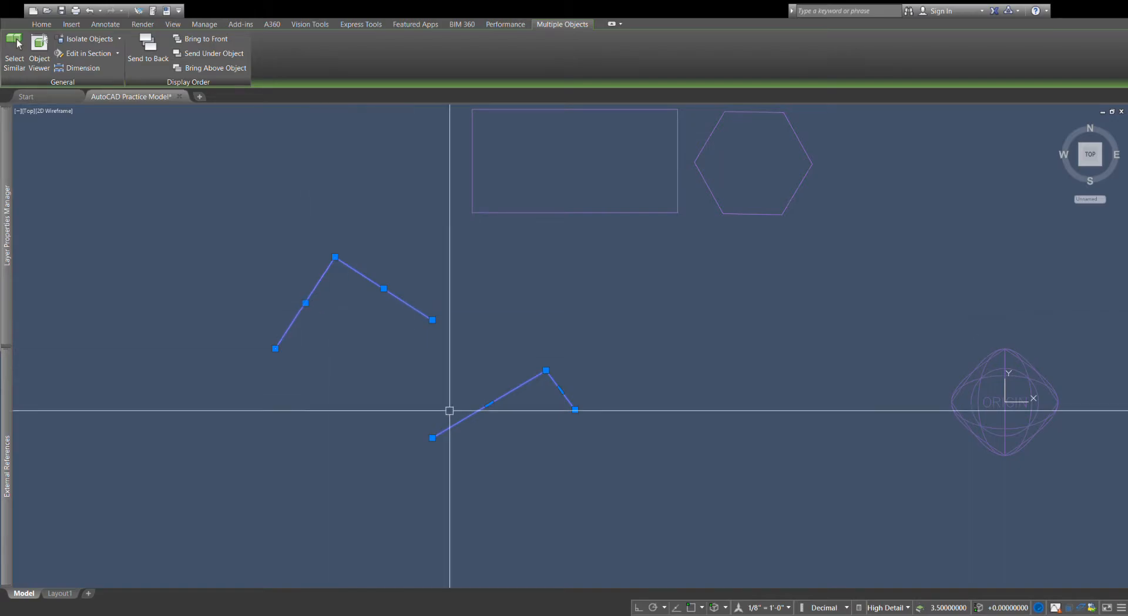
pyautogui.click(489, 403)
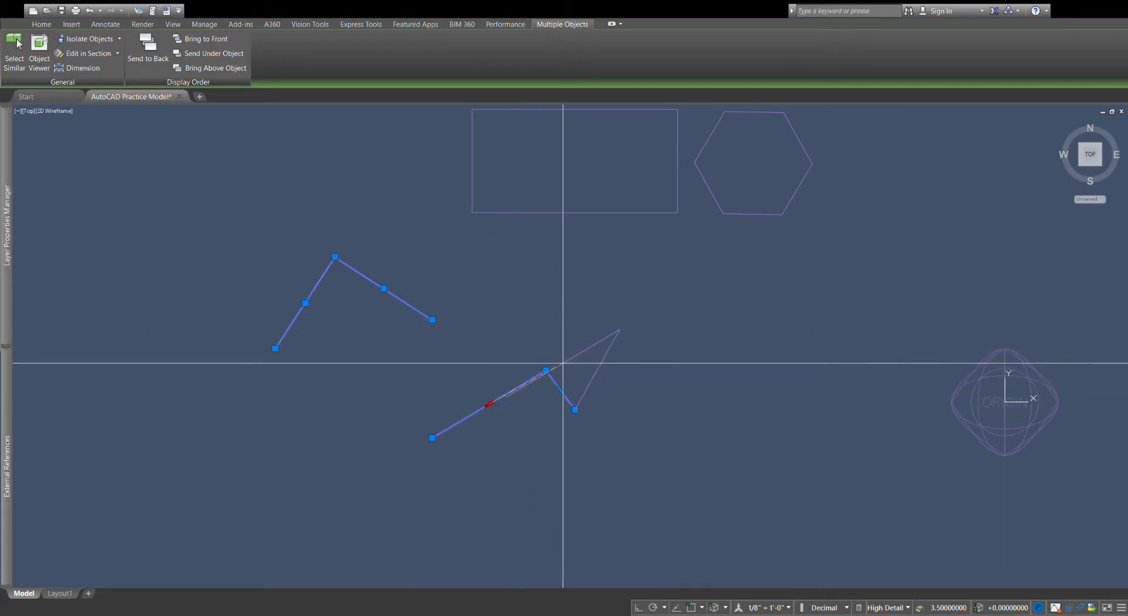
pyautogui.click(499, 366)
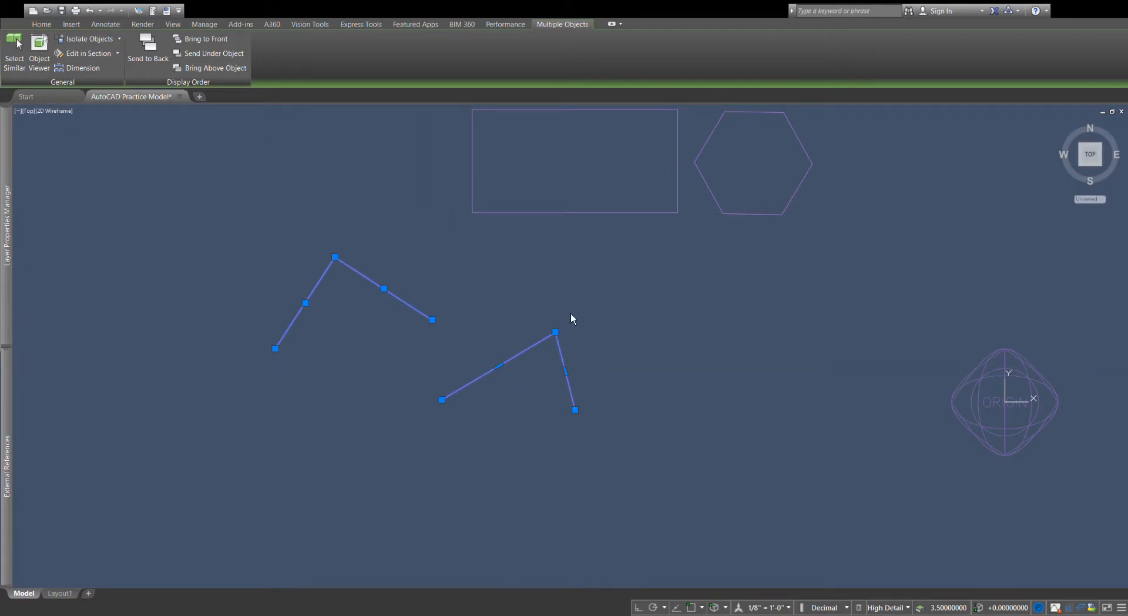
pyautogui.press('Delete')
# Skew the rectangle by moving its top edge up and left with the midpoint grip, and pull its upper-right corner inward.
pyautogui.scroll(-2, 665, 467)
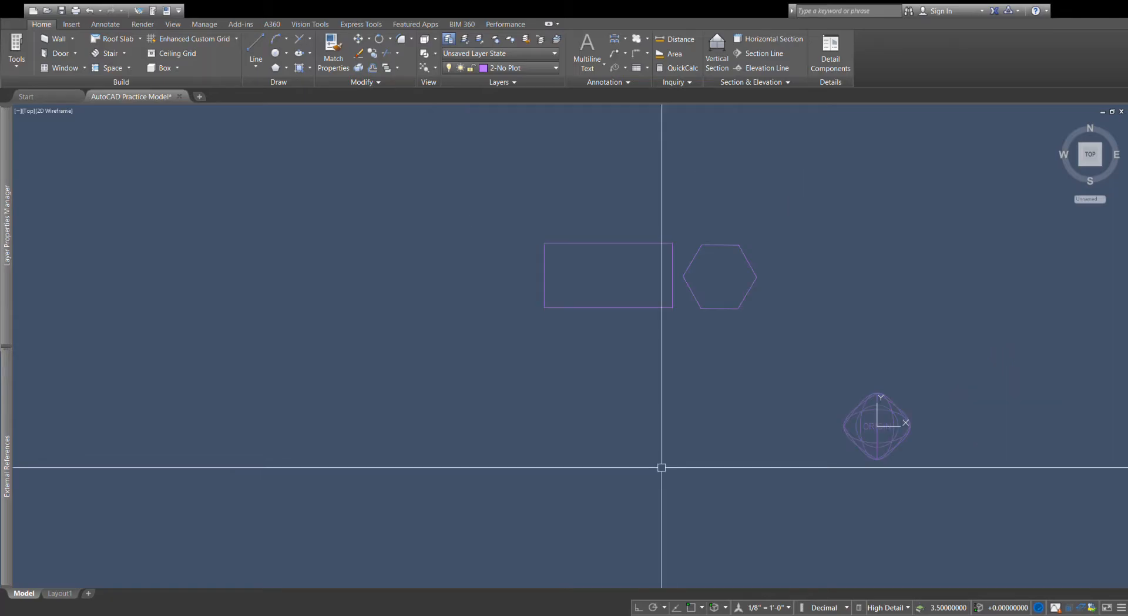
pyautogui.scroll(2, 733, 224)
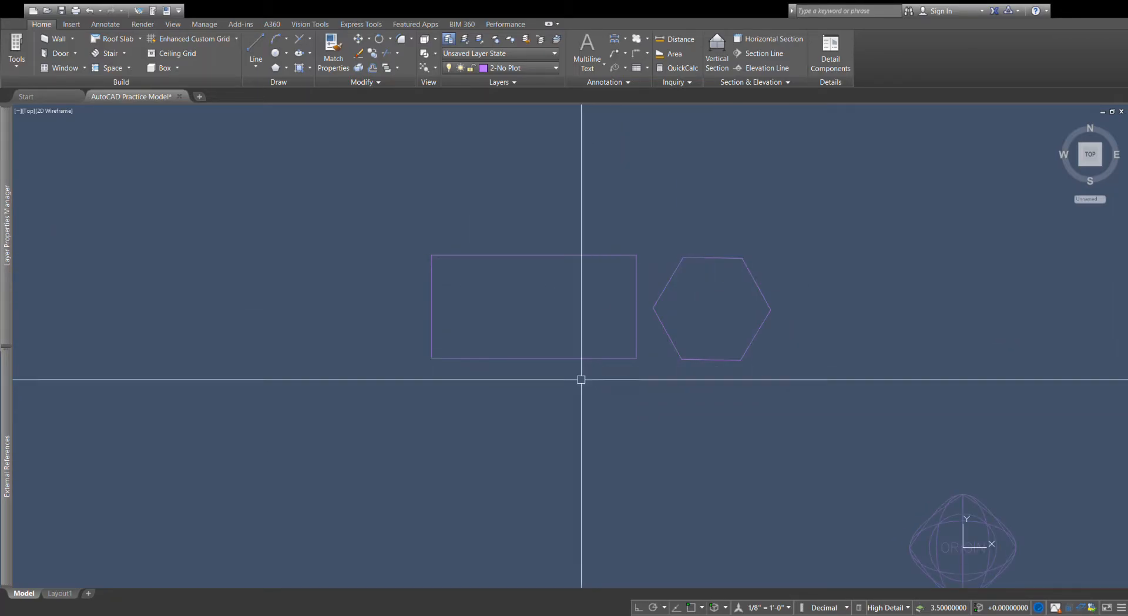
pyautogui.click(546, 352)
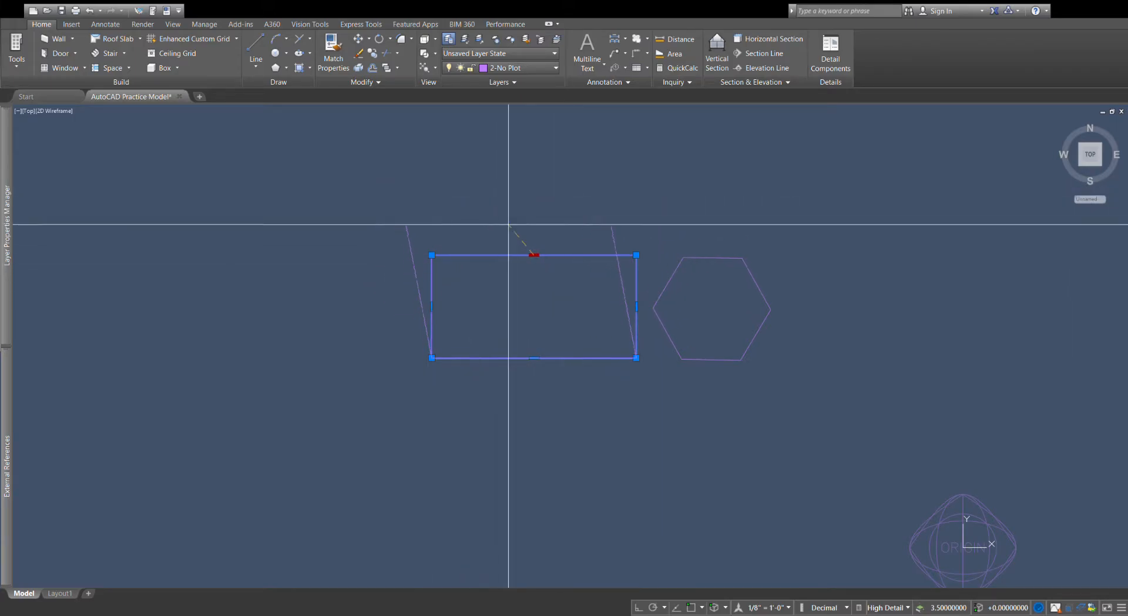
pyautogui.click(449, 232)
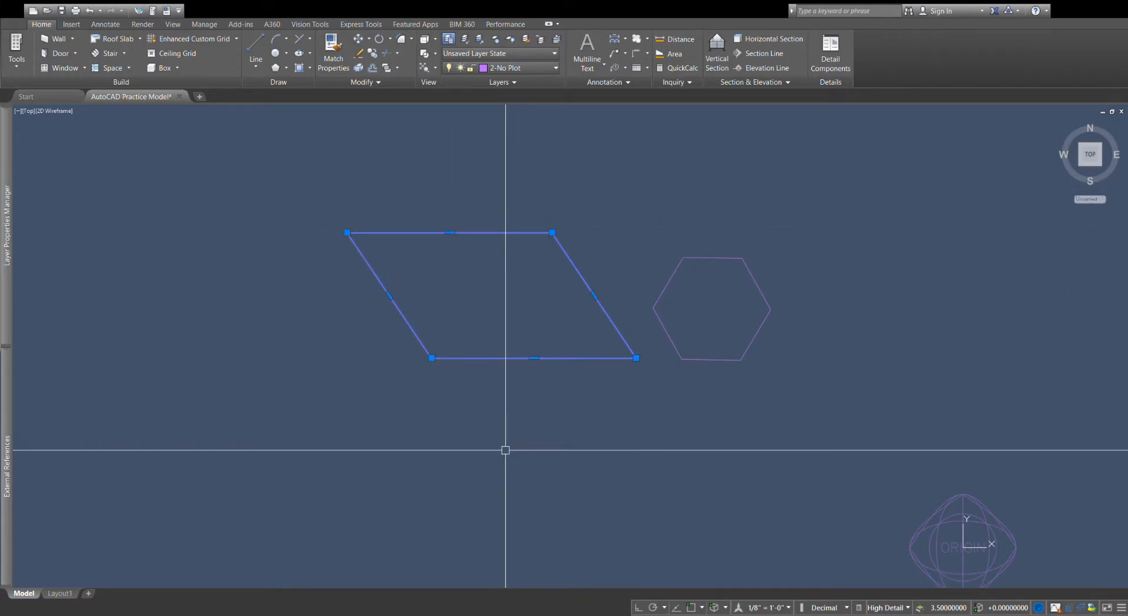
pyautogui.click(552, 232)
pyautogui.click(518, 282)
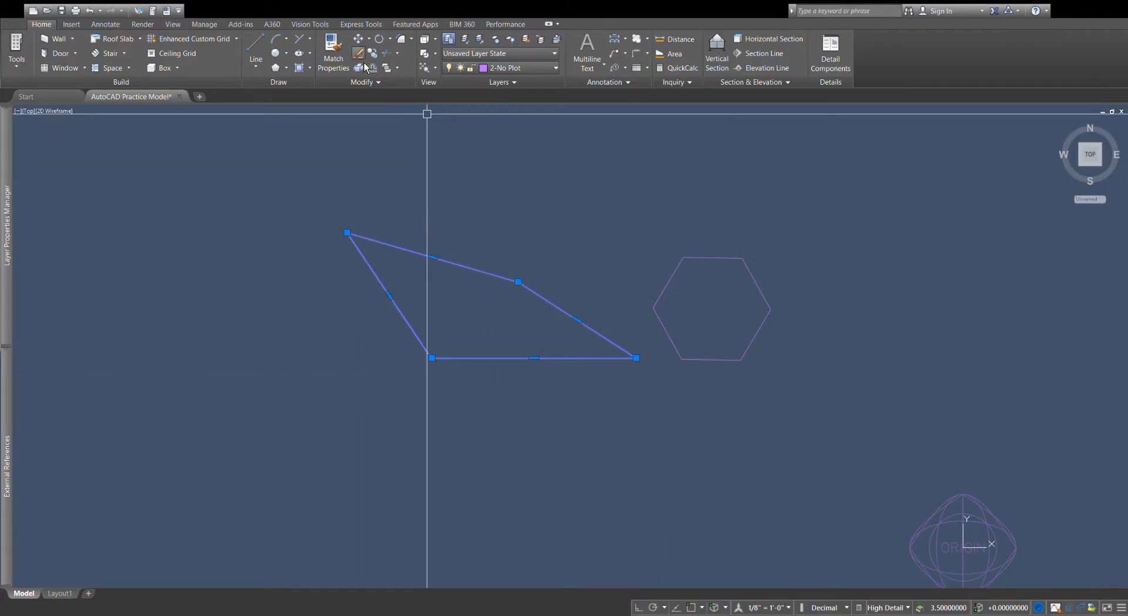
pyautogui.press('Escape')
# Stretch the hexagon by moving its upper-left edge beyond the rectangle and its bottom edge upward twice with their midpoint grips.
pyautogui.click(662, 300)
pyautogui.click(668, 282)
pyautogui.click(477, 187)
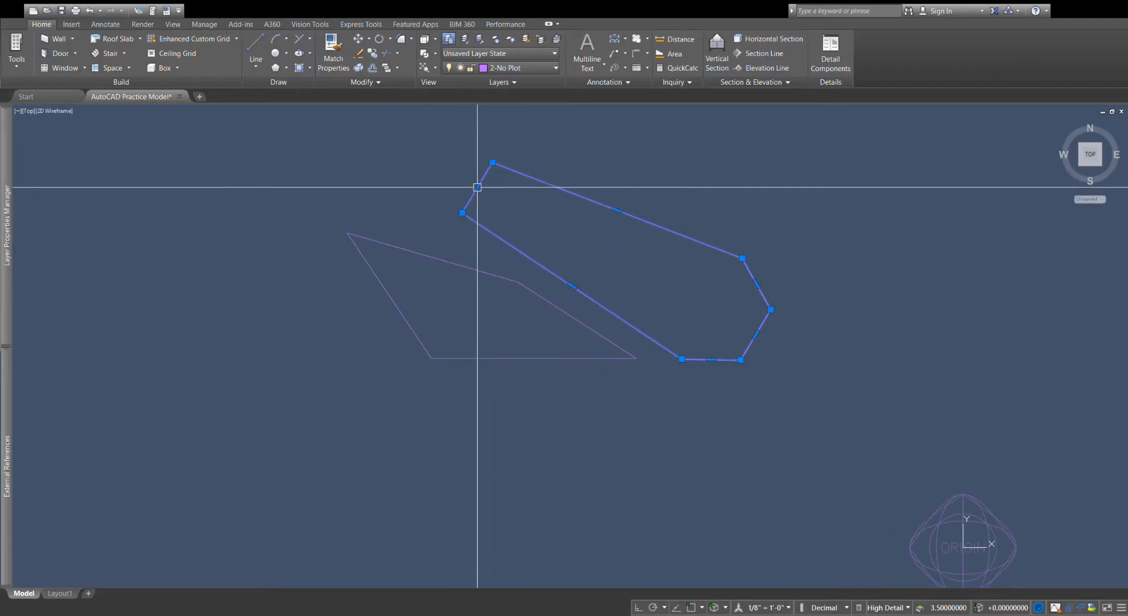
pyautogui.click(711, 359)
pyautogui.click(673, 291)
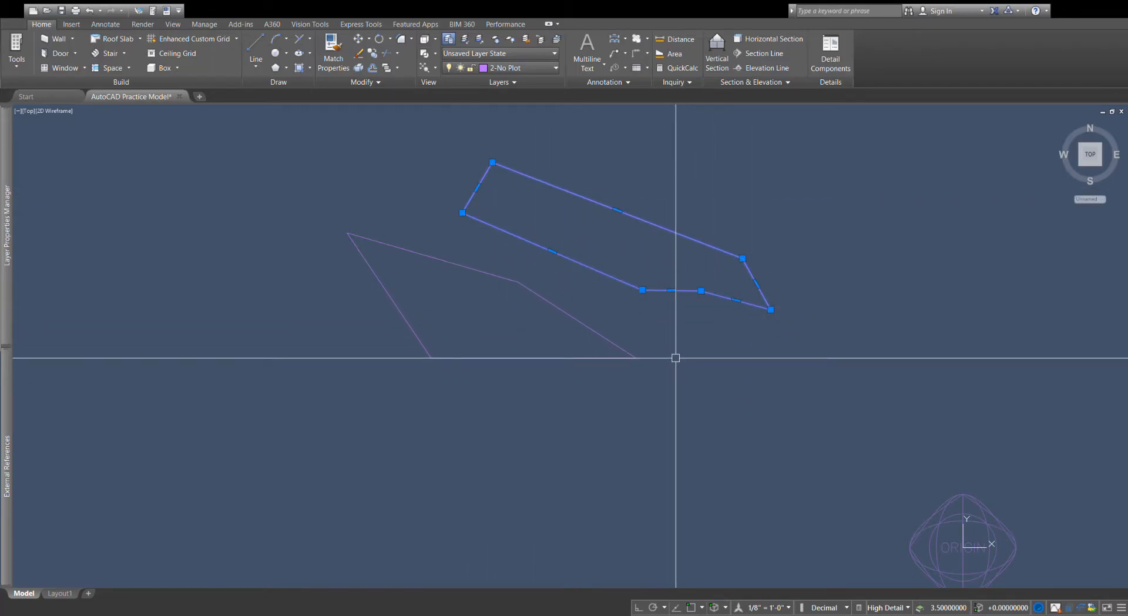
pyautogui.click(672, 290)
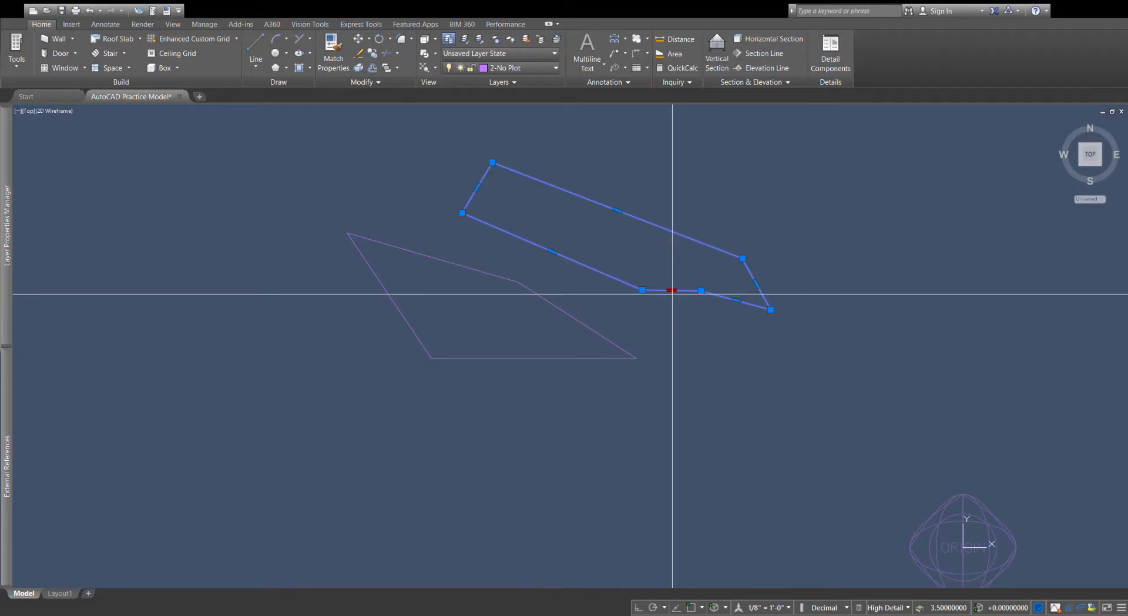
pyautogui.click(705, 201)
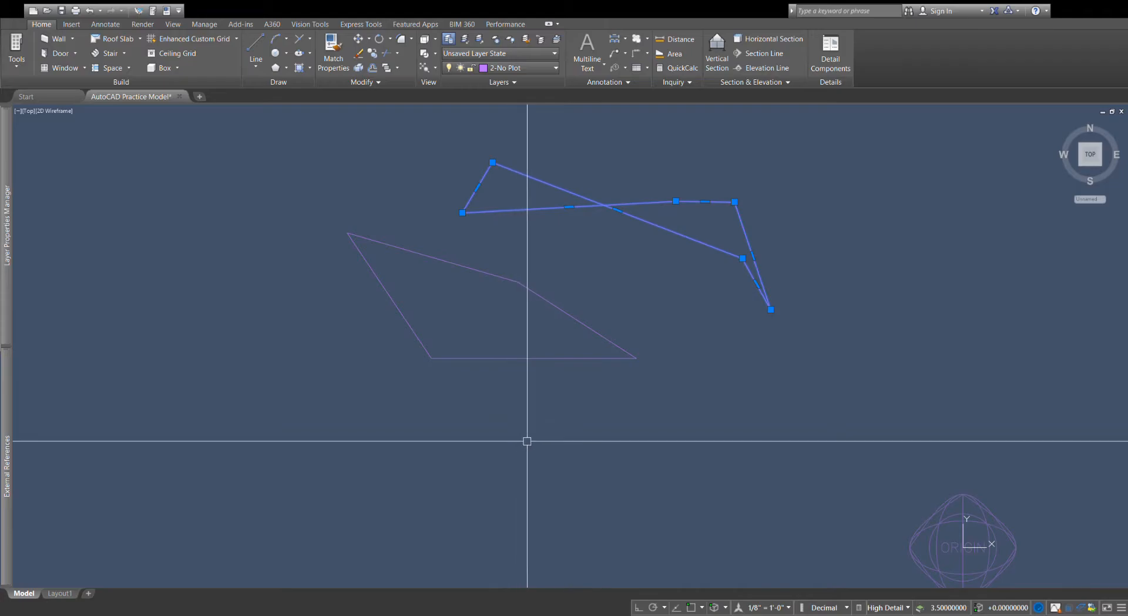
# Undo the grip edits made to the rectangle and the hexagon.
pyautogui.click(95, 14)
pyautogui.click(96, 14)
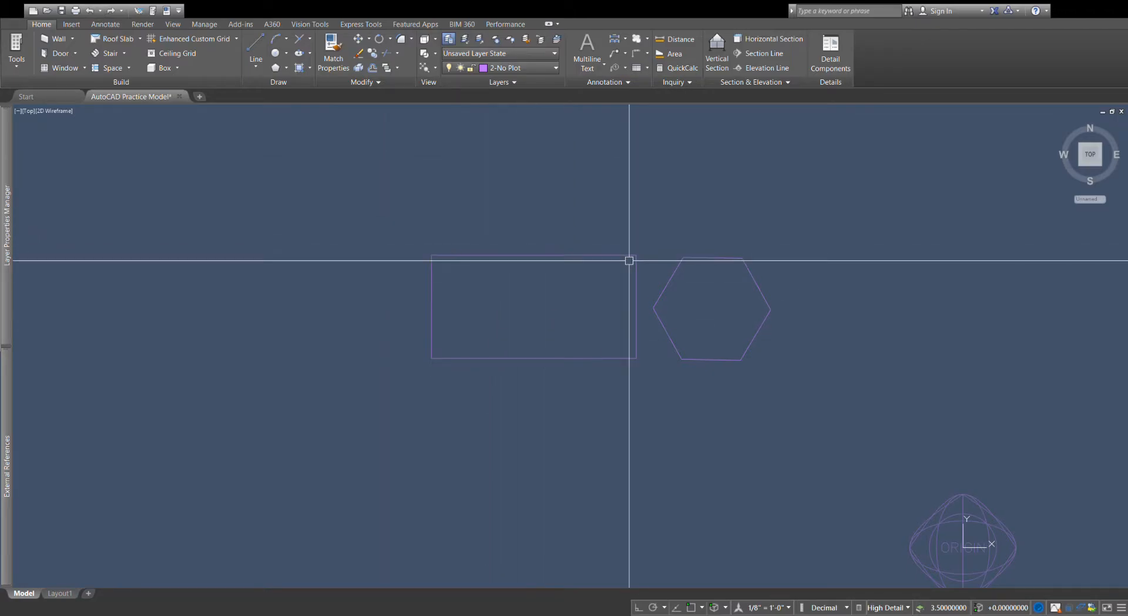
# Draw two separate upward-bulging arcs below the rectangle, with the second starting below the first one's right end.
pyautogui.scroll(-2, 576, 335)
pyautogui.moveTo(577, 335); pyautogui.dragTo(664, 232, button='middle')
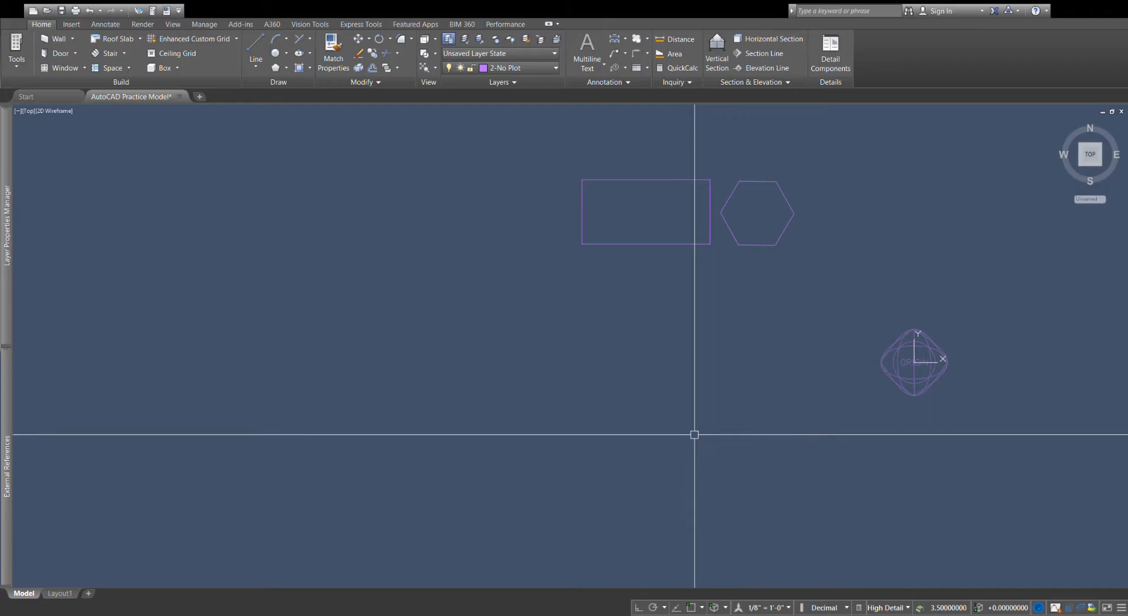
pyautogui.click(276, 40)
pyautogui.click(358, 361)
pyautogui.click(381, 345)
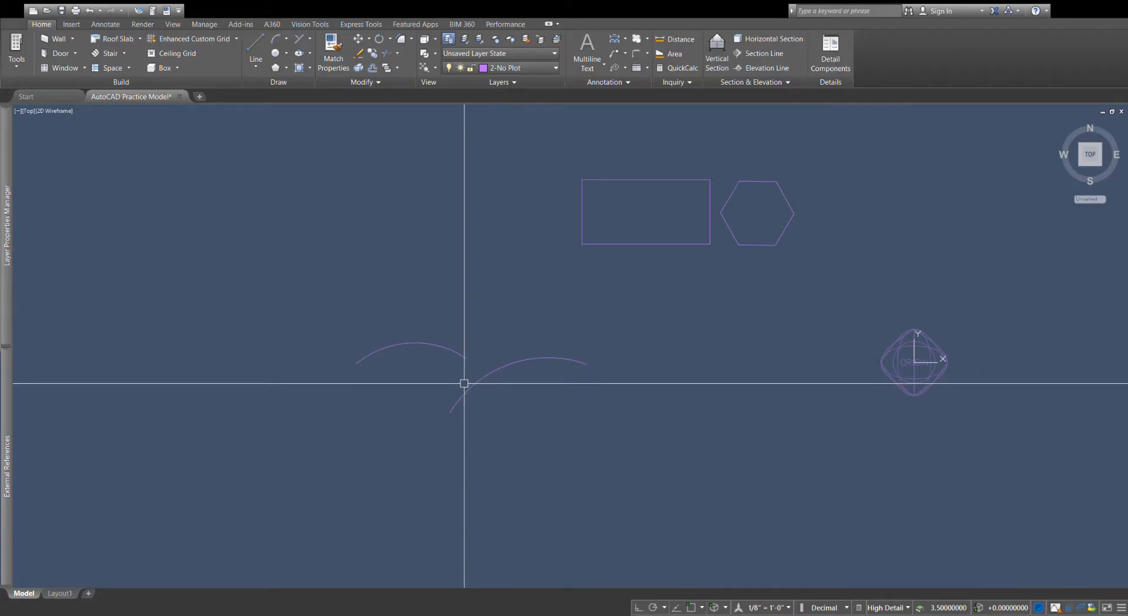
# Extend the left arc to the right arc, and undo the extension.
pyautogui.scroll(3, 412, 388)
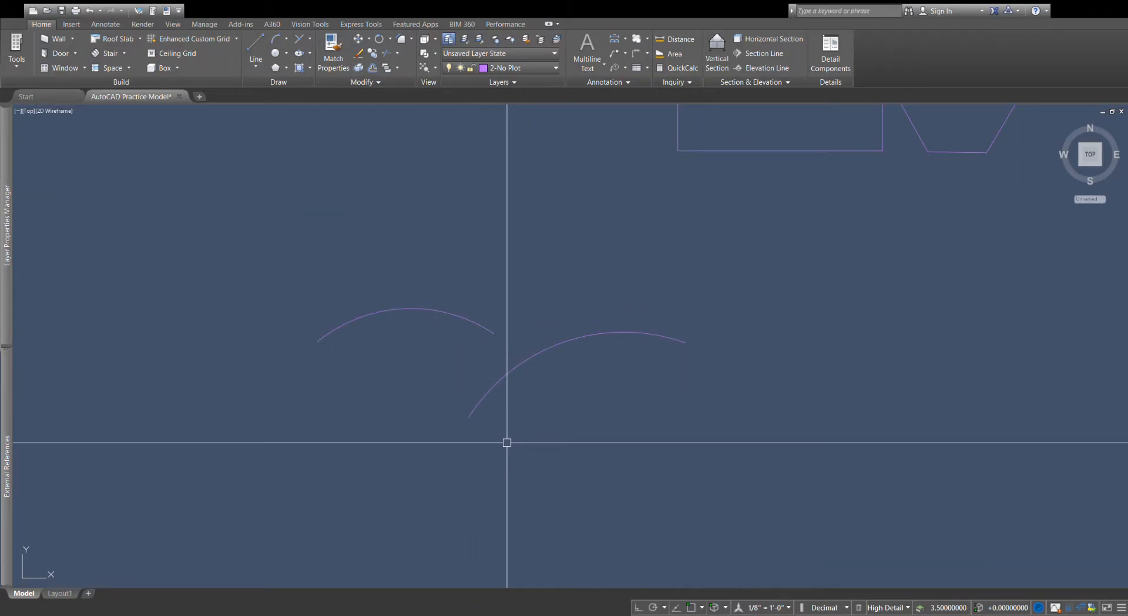
pyautogui.click(387, 53)
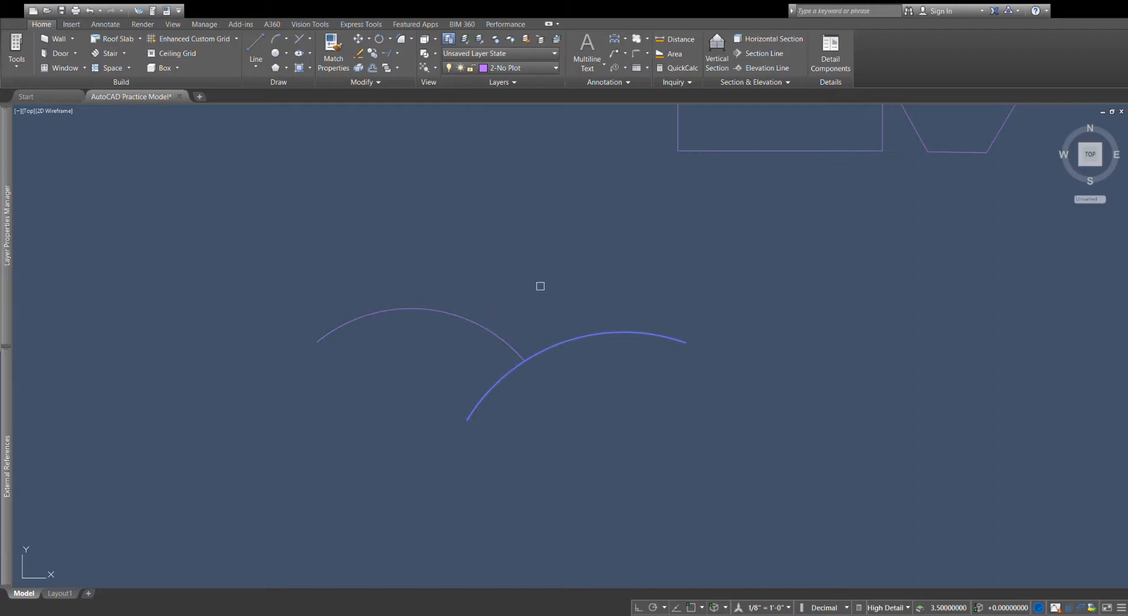
pyautogui.press('Escape')
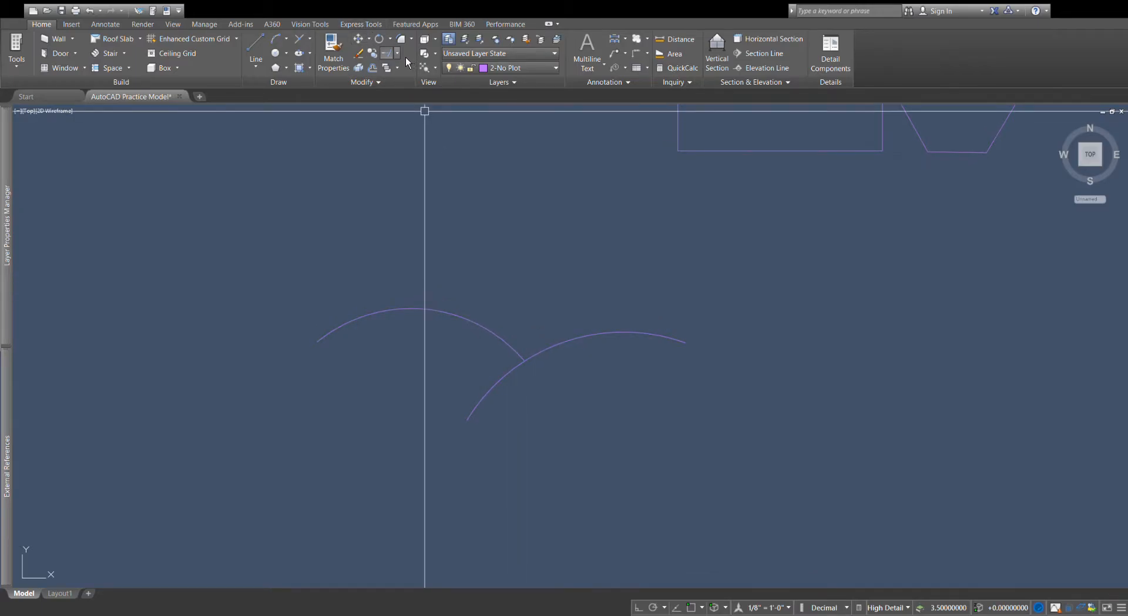
pyautogui.click(98, 13)
# Copy both arcs up and to the right, and extend the original left arc to the original right arc.
pyautogui.moveTo(448, 306); pyautogui.dragTo(889, 241)
pyautogui.click(387, 52)
pyautogui.click(543, 352)
pyautogui.press('Return')
pyautogui.press('Return')
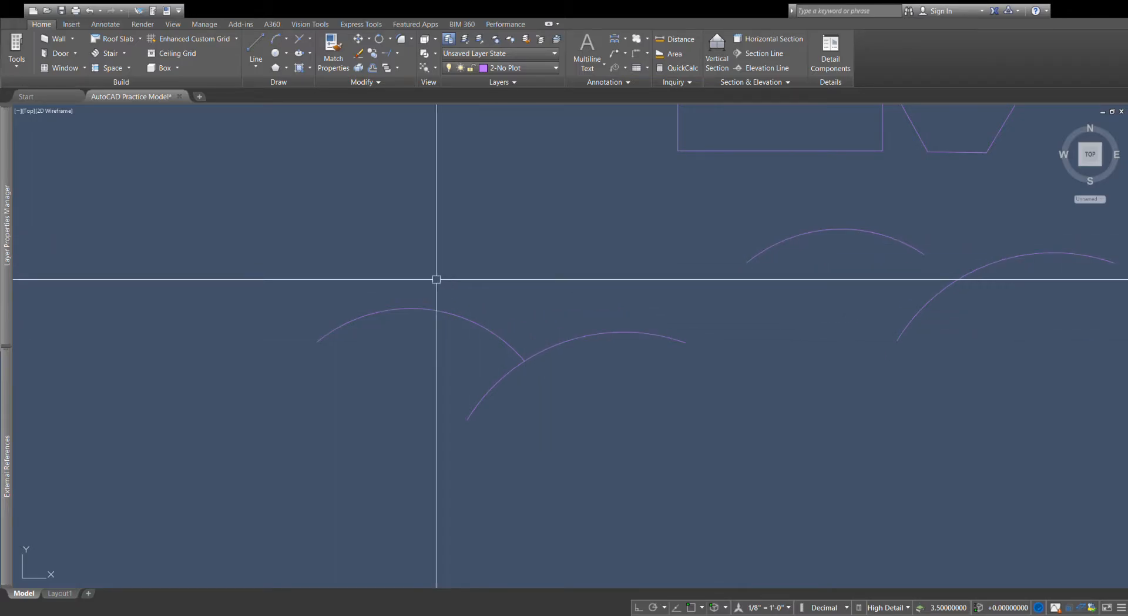
# Trim the original right arc's upper portion using the extended left arc as the cutting edge.
pyautogui.click(399, 58)
pyautogui.click(405, 75)
pyautogui.click(482, 323)
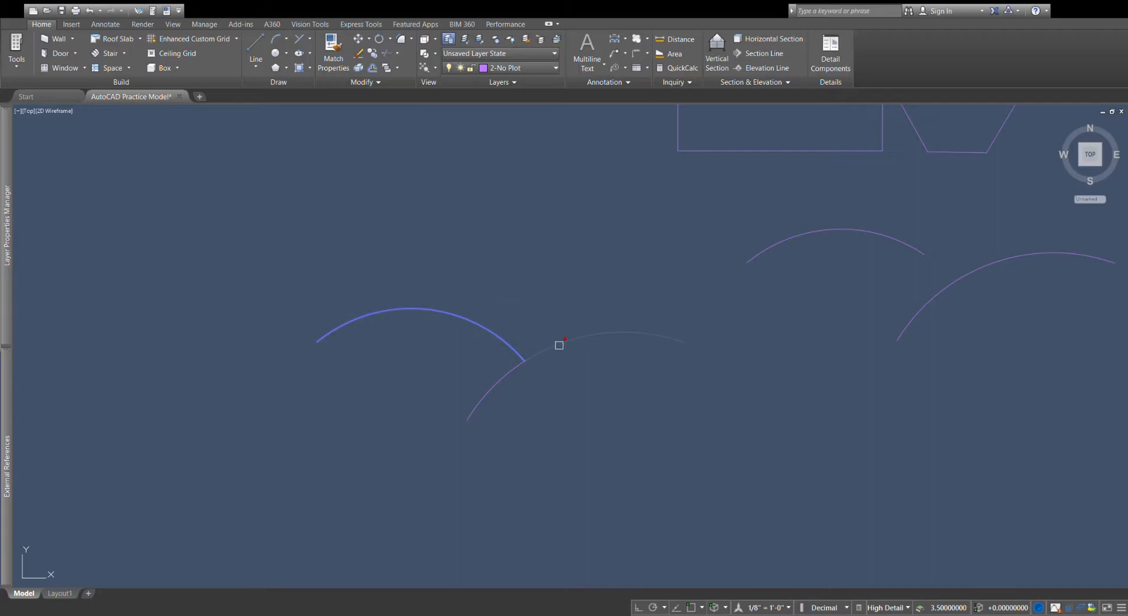
pyautogui.press('Escape')
# Select both original arcs and move their shared endpoint grip well upward, and lower it to form a flatter upper arc.
pyautogui.click(524, 374)
pyautogui.click(494, 305)
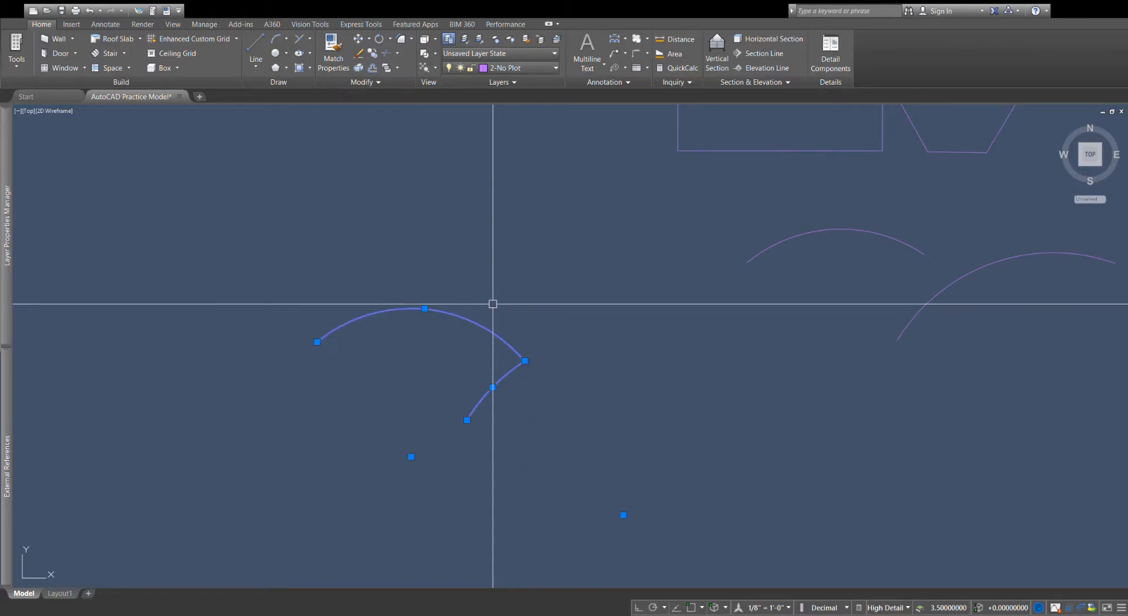
pyautogui.click(525, 361)
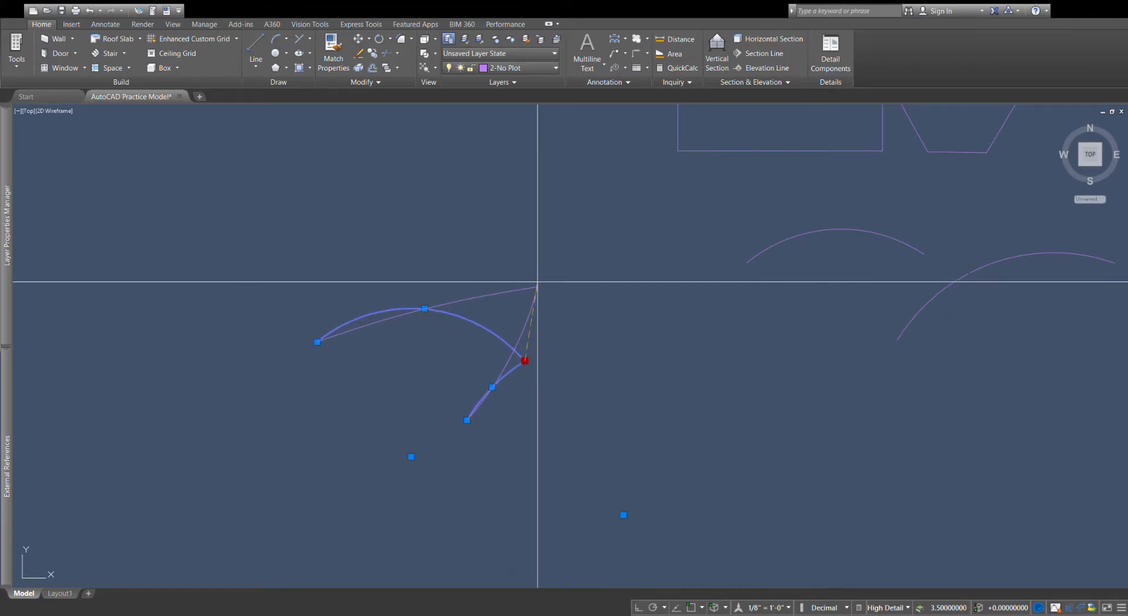
pyautogui.click(514, 192)
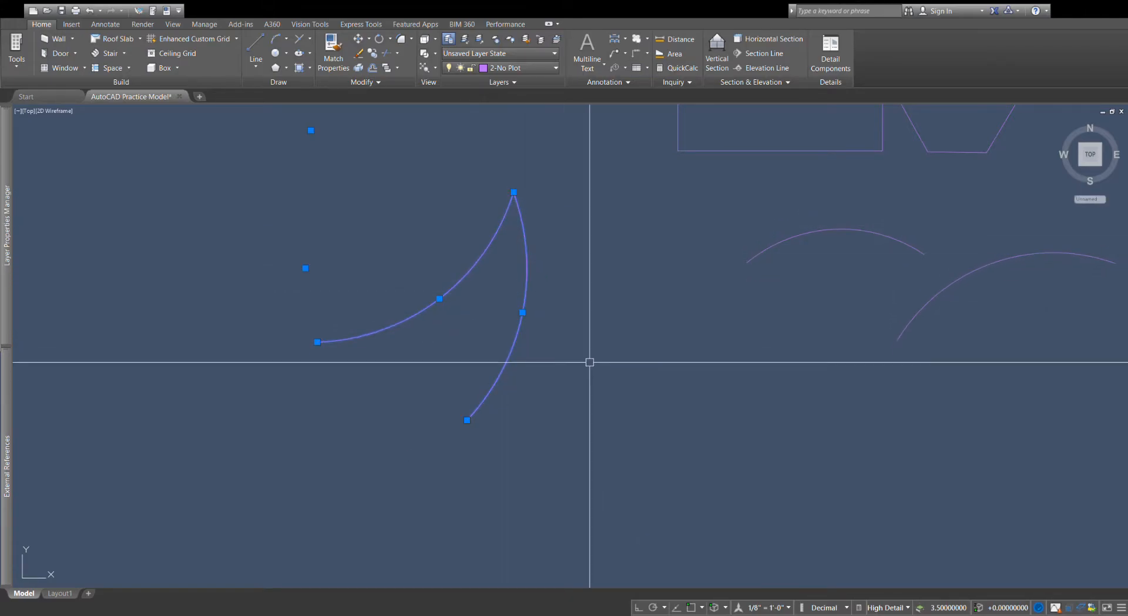
pyautogui.scroll(-2, 589, 362)
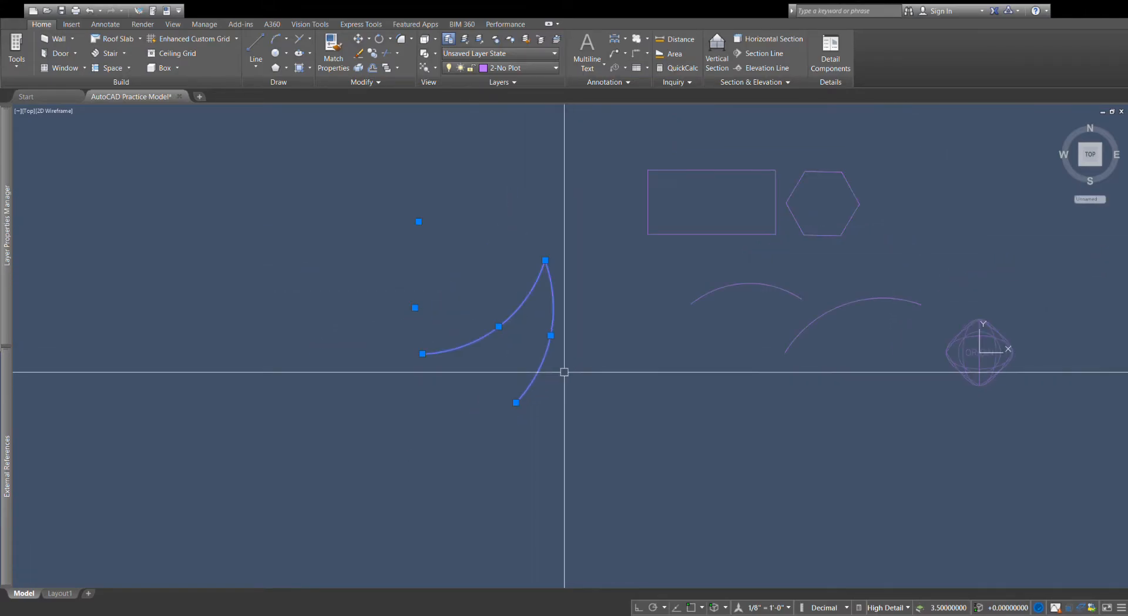
pyautogui.click(545, 259)
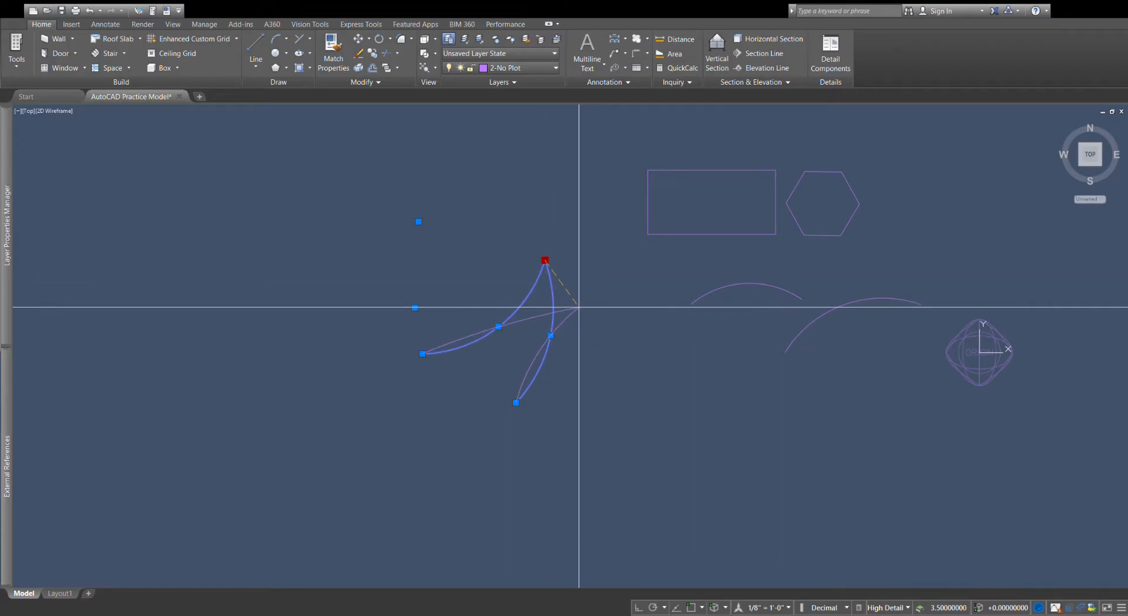
pyautogui.click(580, 325)
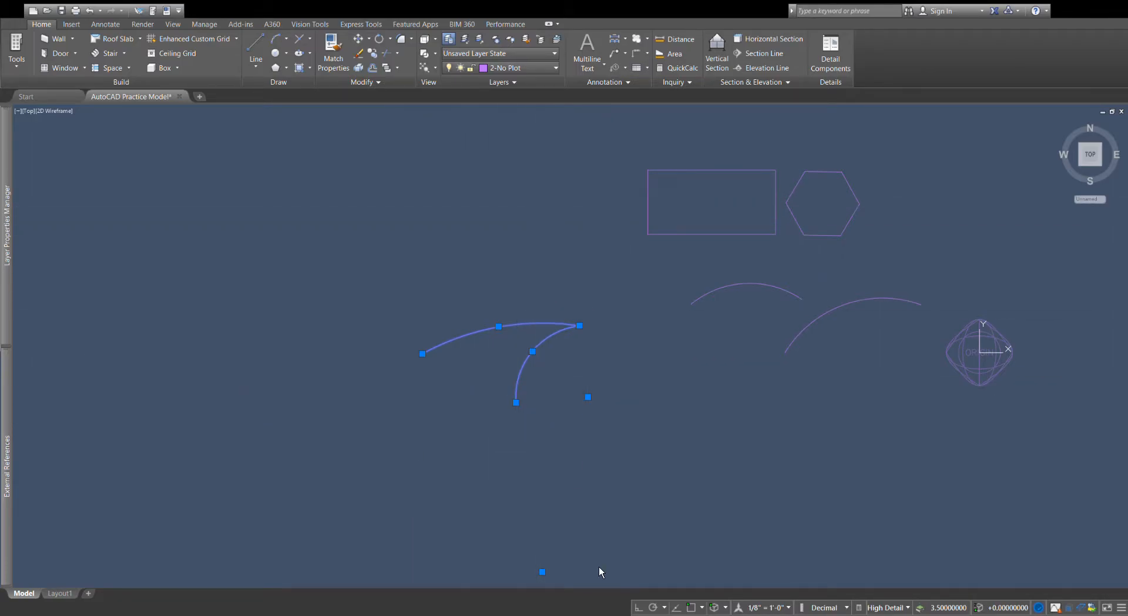
# Join the two original arcs into a polyline, and bulge its lower segment outward with the midpoint grip.
pyautogui.press('Escape')
pyautogui.click(489, 327)
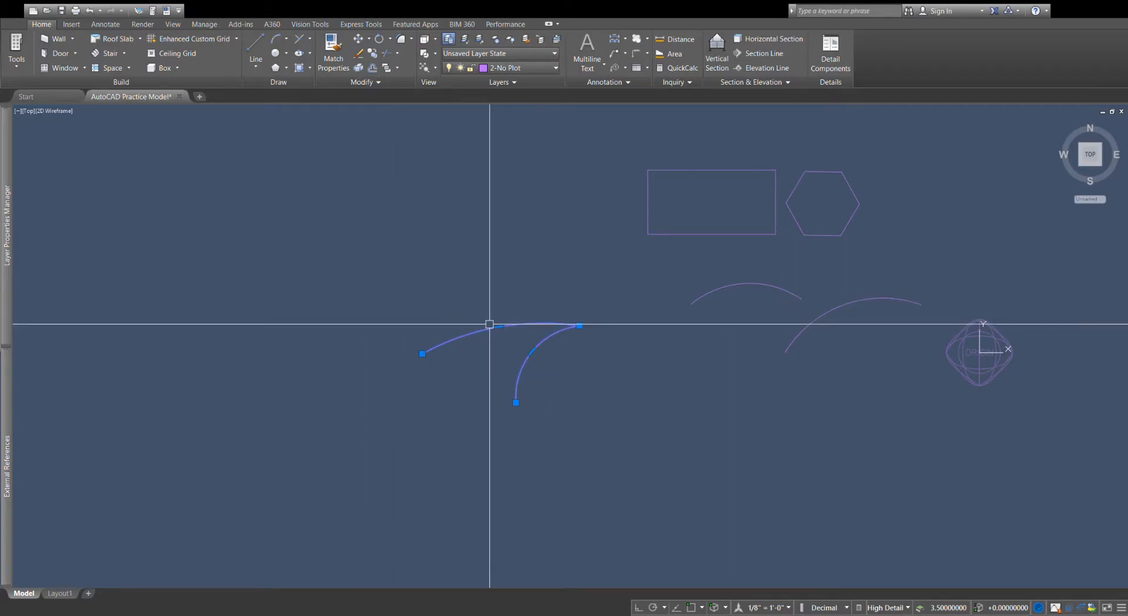
pyautogui.click(532, 351)
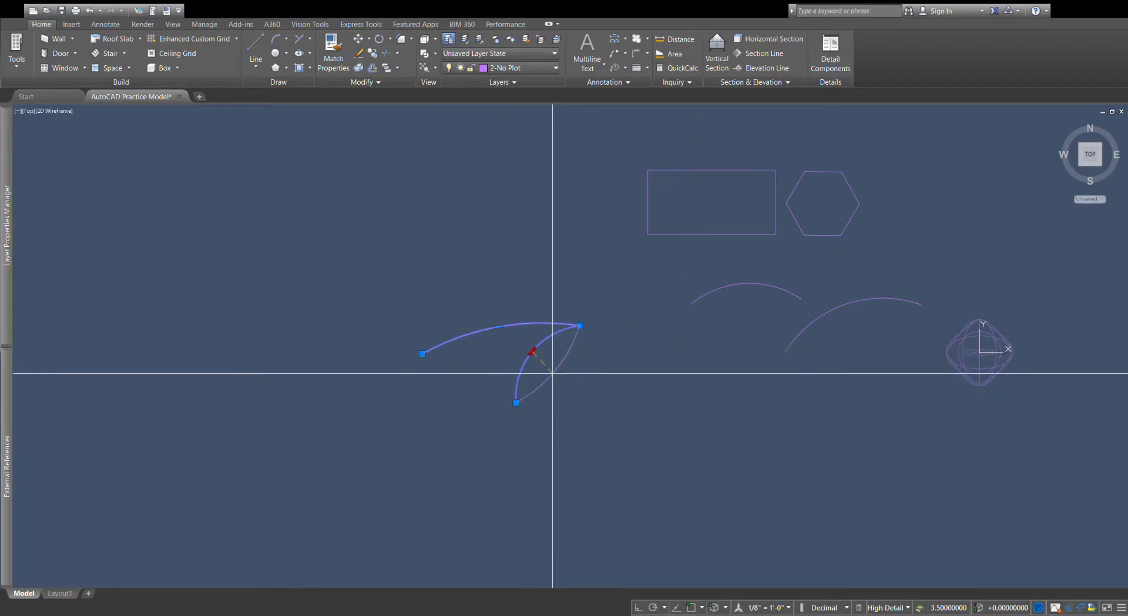
pyautogui.click(517, 344)
pyautogui.click(517, 344)
pyautogui.click(601, 403)
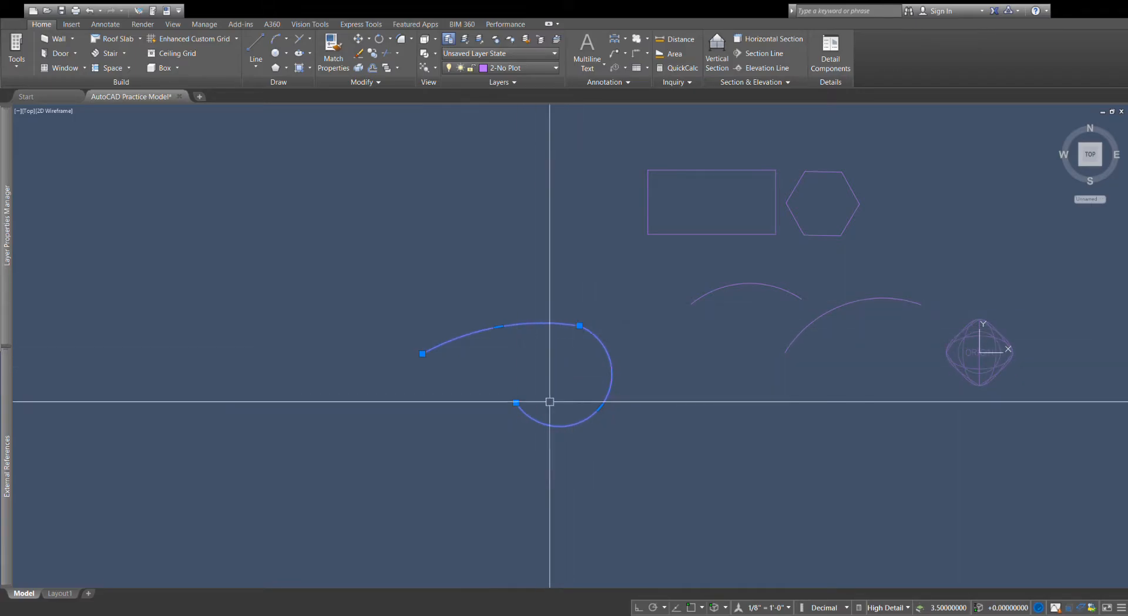
# Pull the polyline's lower segment into a shallower outward curve, and move the whole polyline up and left.
pyautogui.click(600, 408)
pyautogui.click(566, 379)
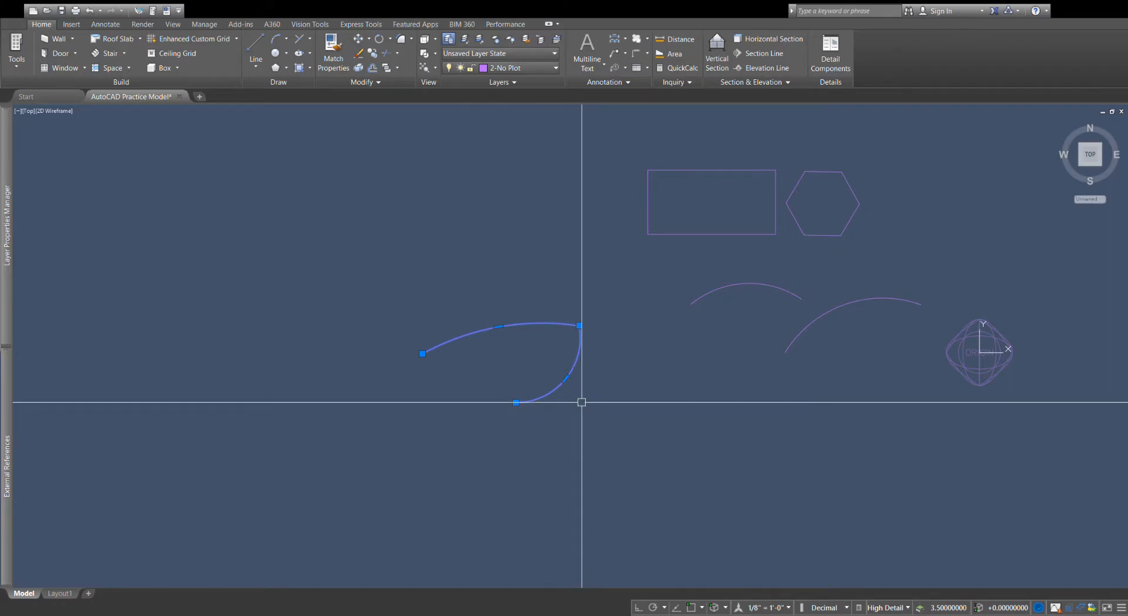
pyautogui.moveTo(562, 392); pyautogui.dragTo(479, 324)
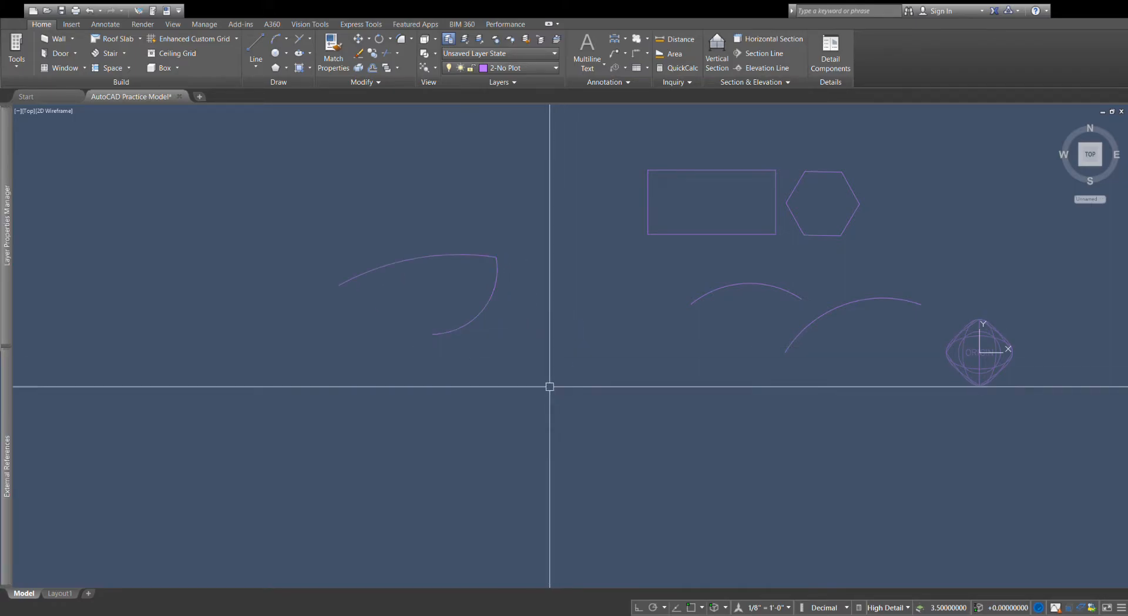
# Fillet the two copied arcs to a sharp corner, keeping the whole left arc and the lower part of the right arc.
pyautogui.scroll(4, 870, 297)
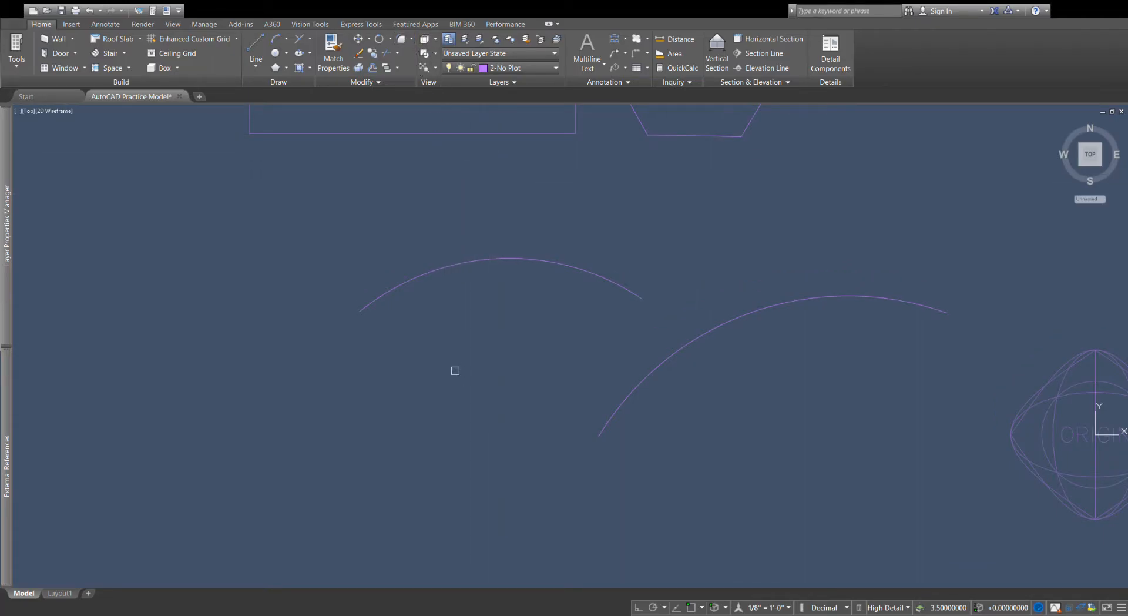
pyautogui.click(631, 294)
pyautogui.press('Escape')
pyautogui.click(632, 292)
pyautogui.click(655, 367)
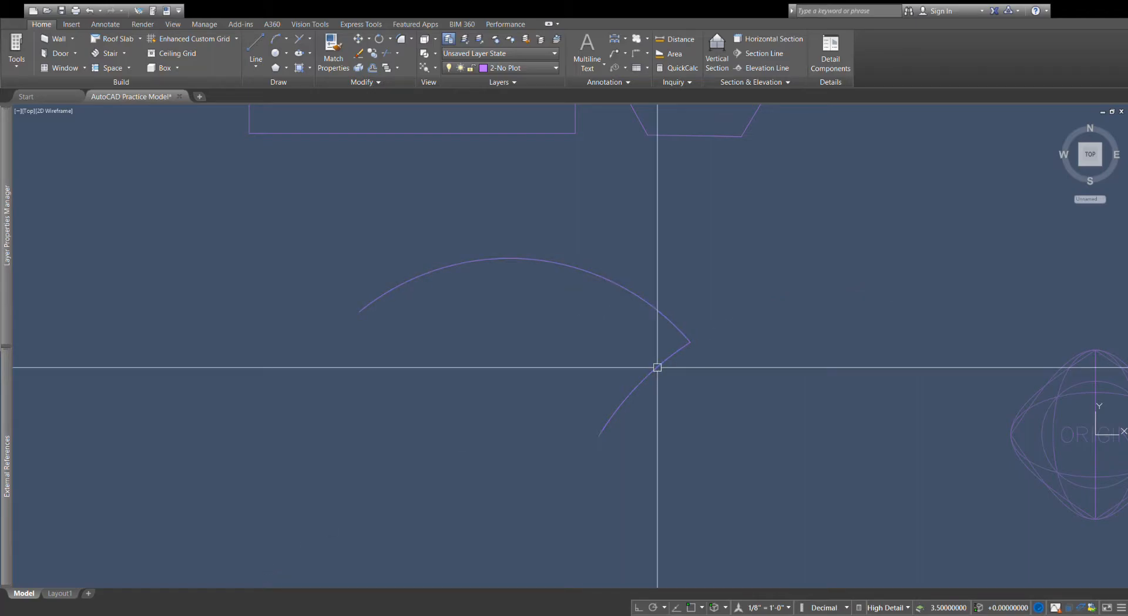
# Join the two copied arcs meeting at the corner into a polyline, and clear the selection.
pyautogui.click(613, 406)
pyautogui.click(596, 268)
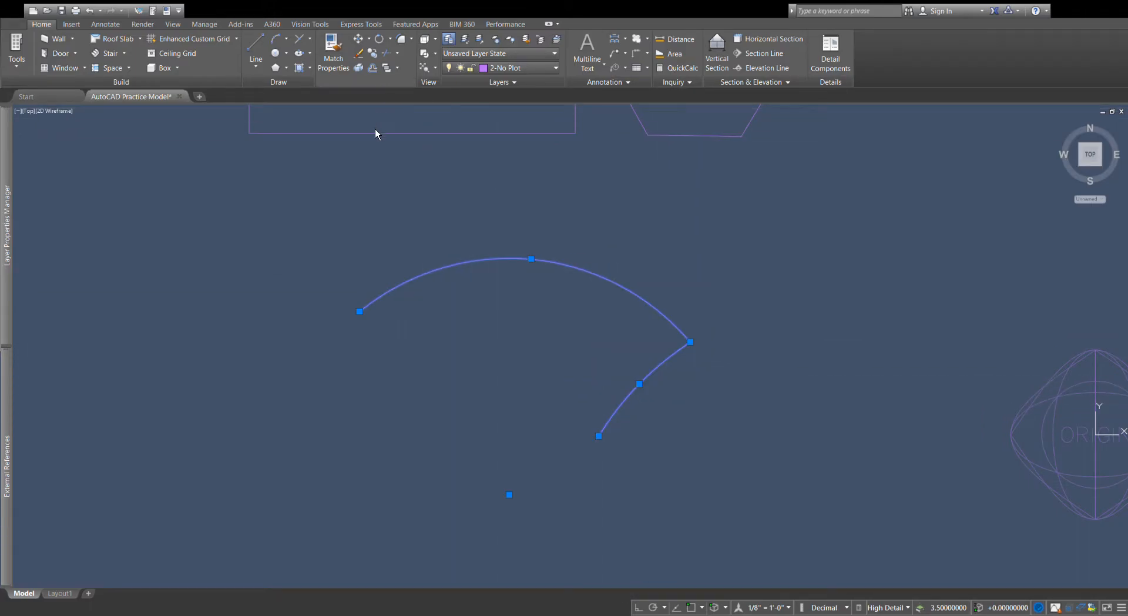
pyautogui.click(549, 259)
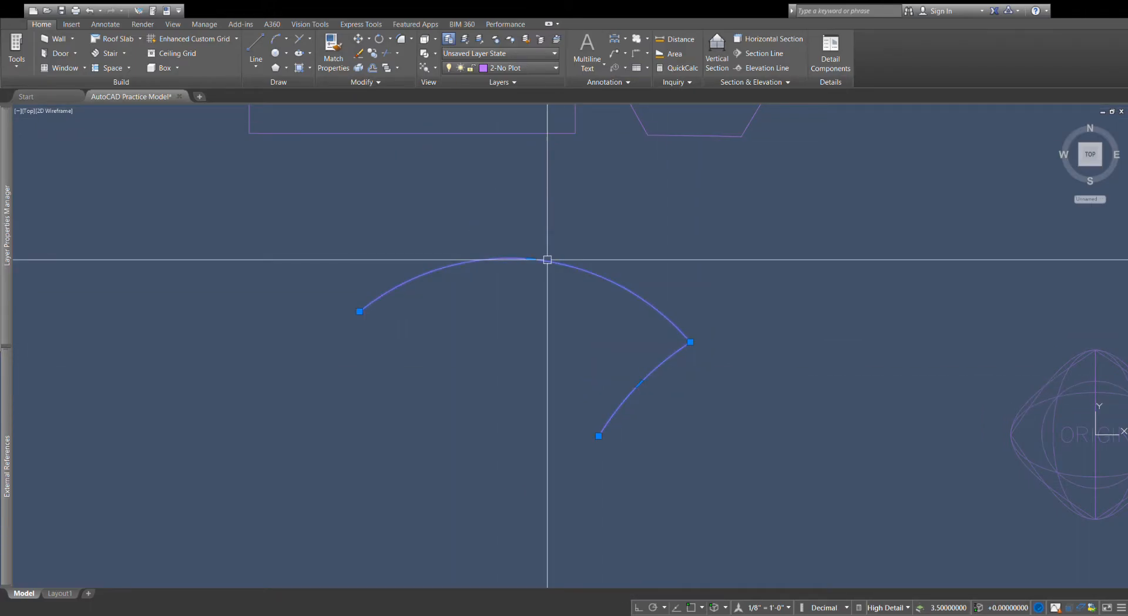
pyautogui.scroll(-3, 654, 371)
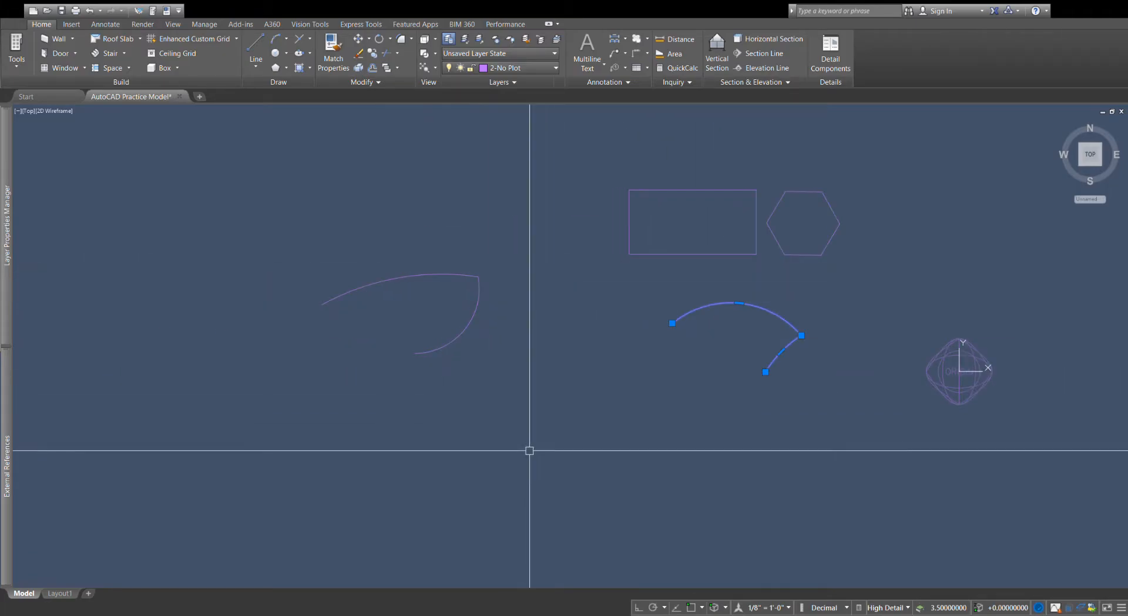
pyautogui.press('Escape')
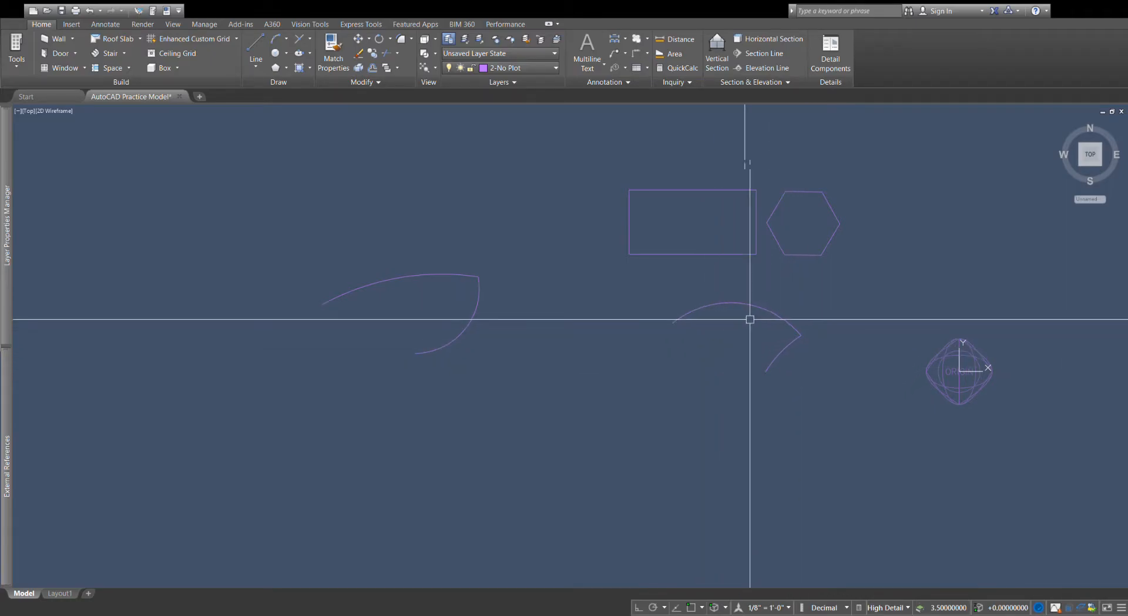
# Move the copied arcs' joined polyline up and left, beside the first arc polyline.
pyautogui.click(782, 308)
pyautogui.moveTo(716, 318); pyautogui.dragTo(495, 250)
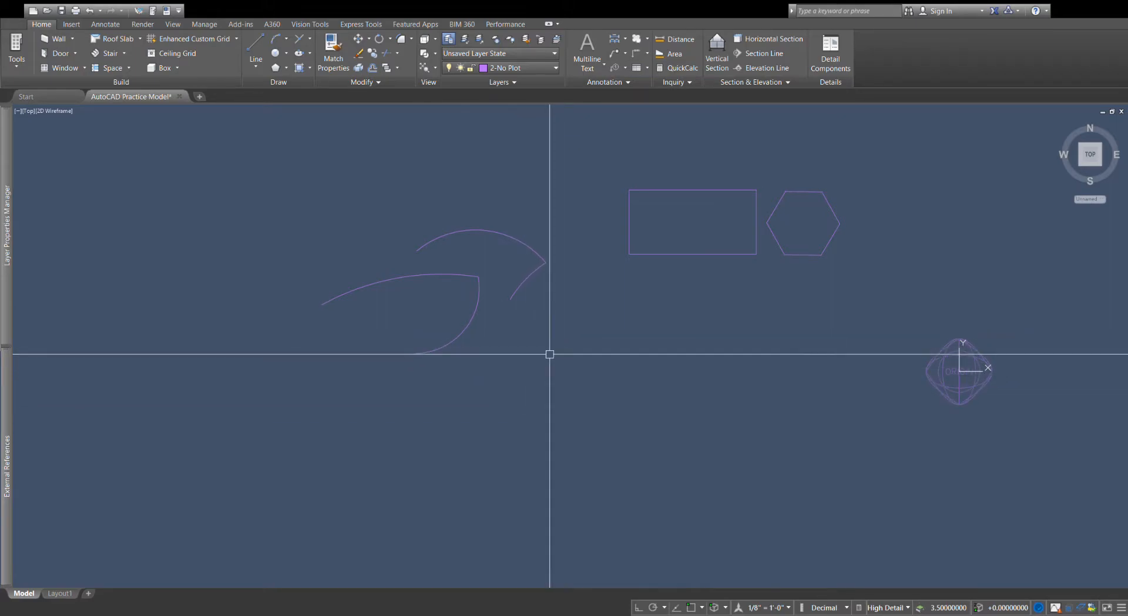
# Move both arc polylines up and right, so they sit just beside the rectangle.
pyautogui.click(538, 340)
pyautogui.click(428, 252)
pyautogui.press('Escape')
pyautogui.moveTo(526, 220); pyautogui.dragTo(527, 224)
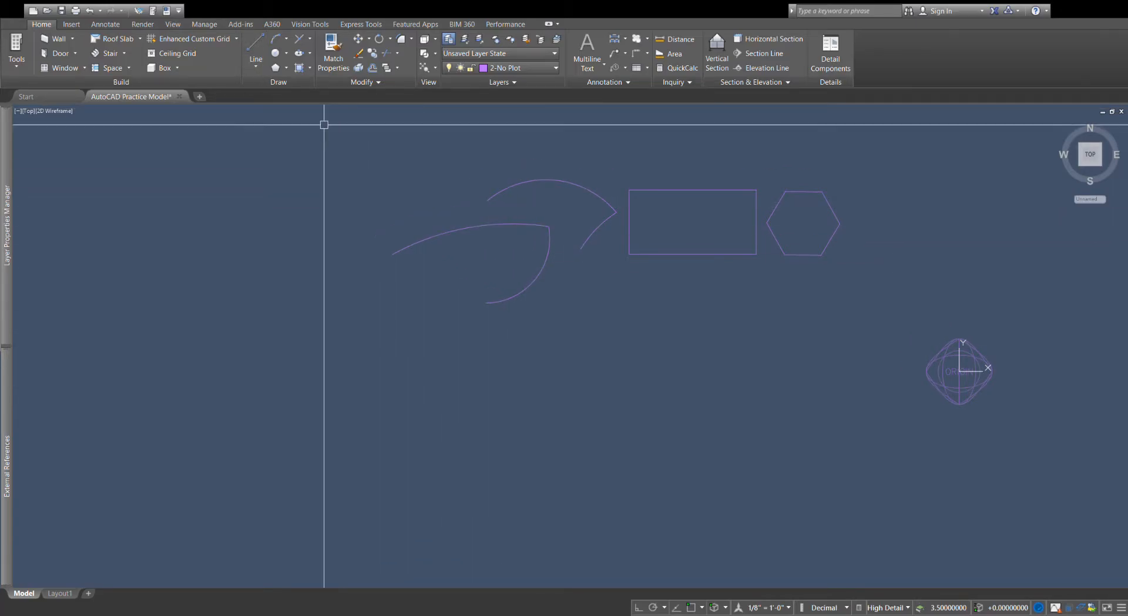
# Draw a diagonal line rising to the right in the empty space below the arc polylines.
pyautogui.click(256, 48)
pyautogui.click(464, 447)
pyautogui.click(606, 334)
pyautogui.press('Escape')
# Draw a three-point arc over the diagonal line so that it crosses near the line's upper end.
pyautogui.click(275, 39)
pyautogui.click(463, 338)
pyautogui.click(621, 366)
pyautogui.click(641, 420)
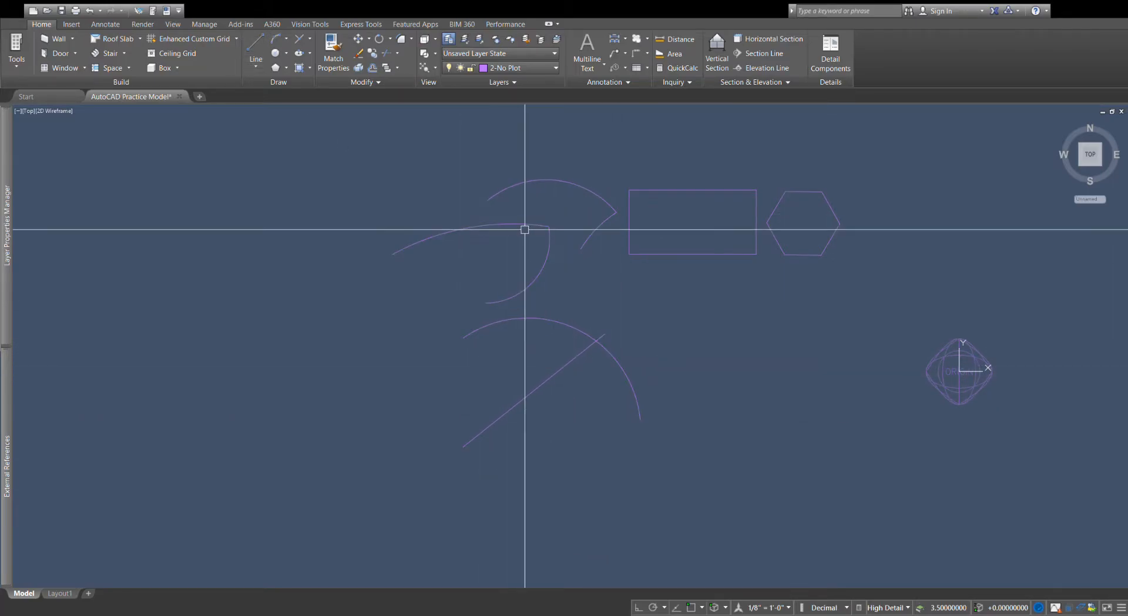
# Select the rectangle and the hexagon to examine their grips, and clear the selection.
pyautogui.click(629, 221)
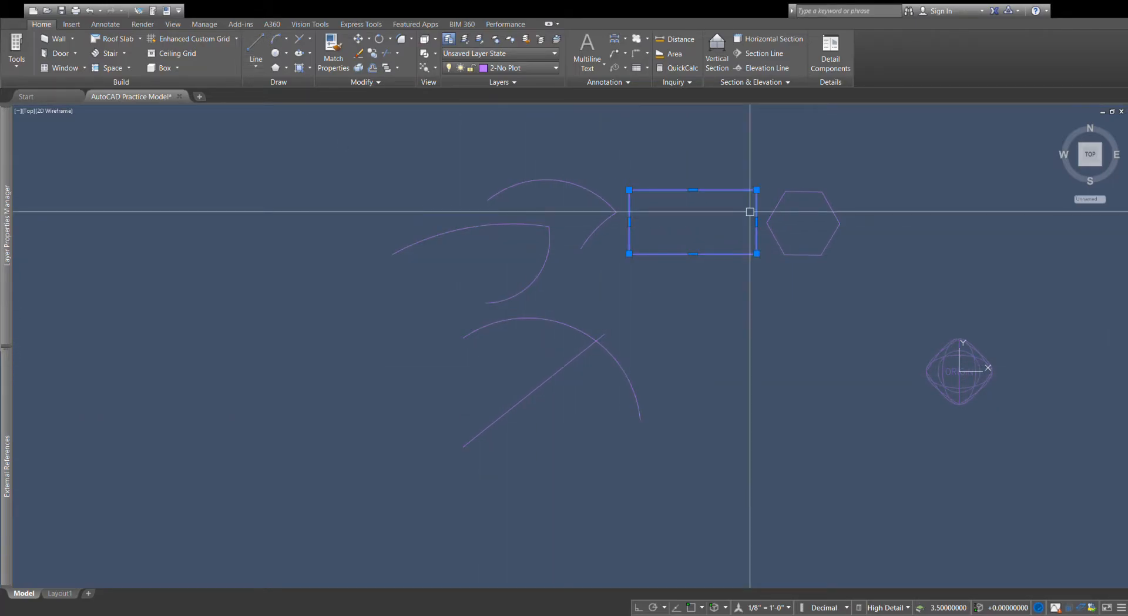
pyautogui.click(770, 213)
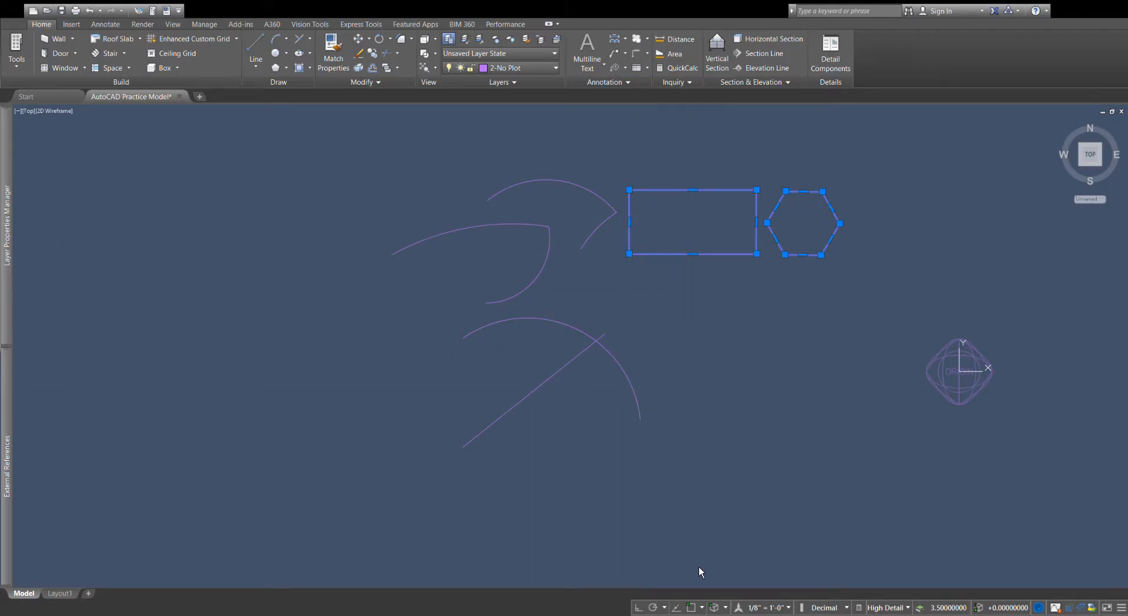
pyautogui.press('Escape')
# Move the two arc polylines slightly up, away from the new line and arc.
pyautogui.click(588, 242)
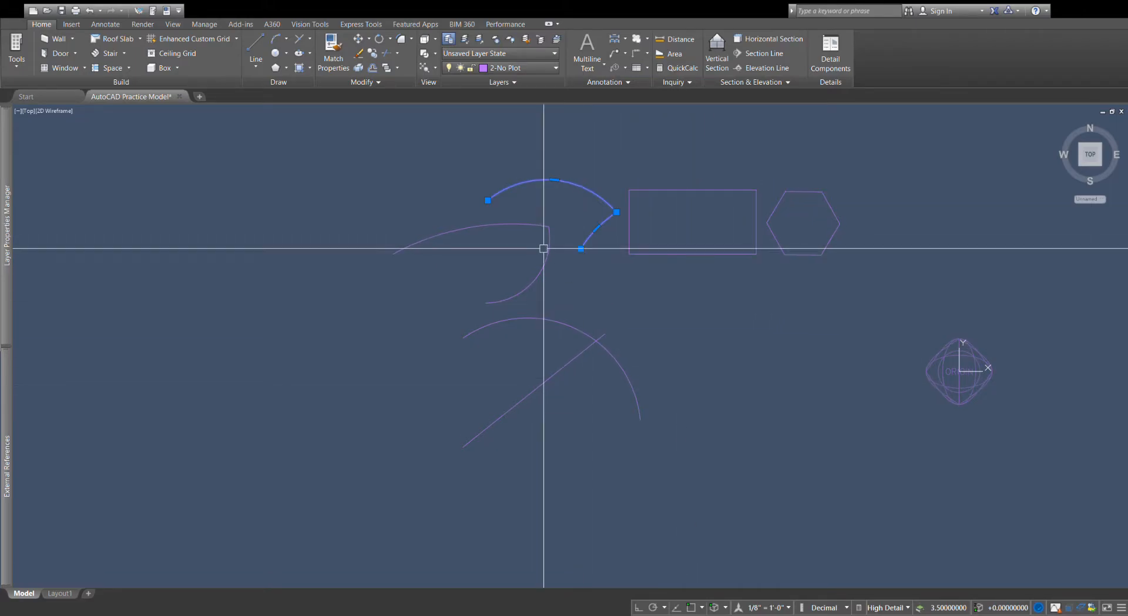
pyautogui.click(544, 248)
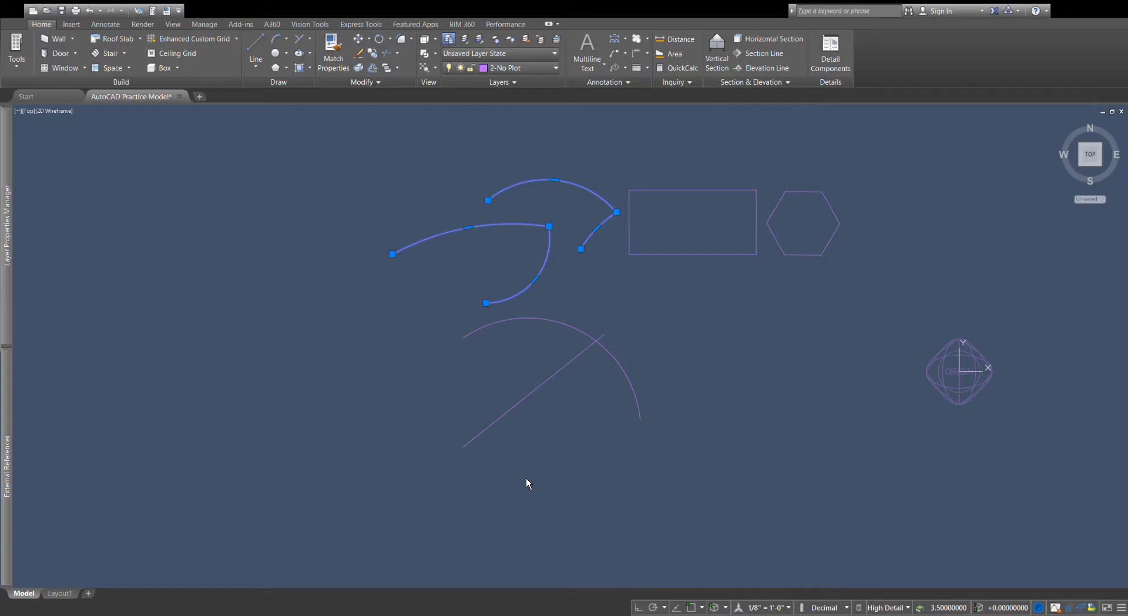
pyautogui.moveTo(598, 228); pyautogui.dragTo(610, 340)
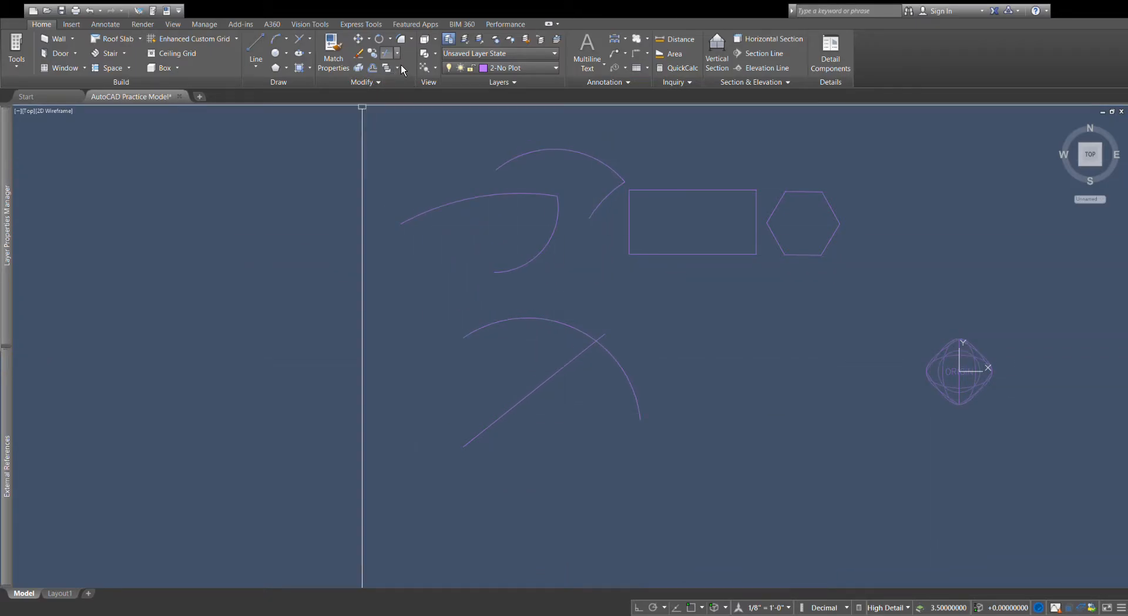
# Fillet the diagonal line and the arc to a sharp corner, and join them into one polyline.
pyautogui.click(403, 42)
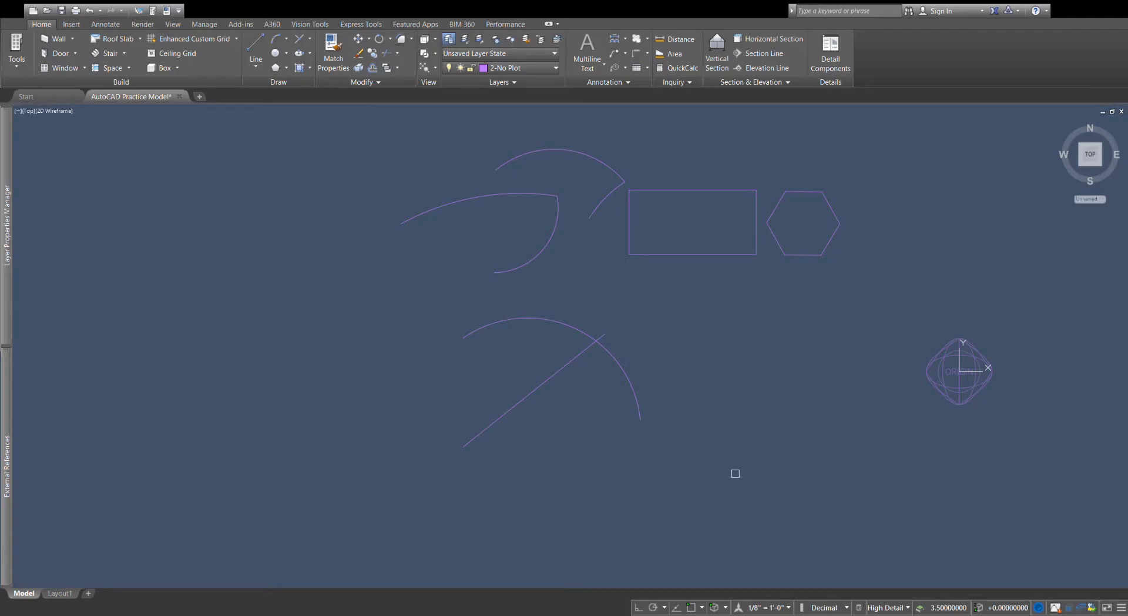
pyautogui.click(575, 358)
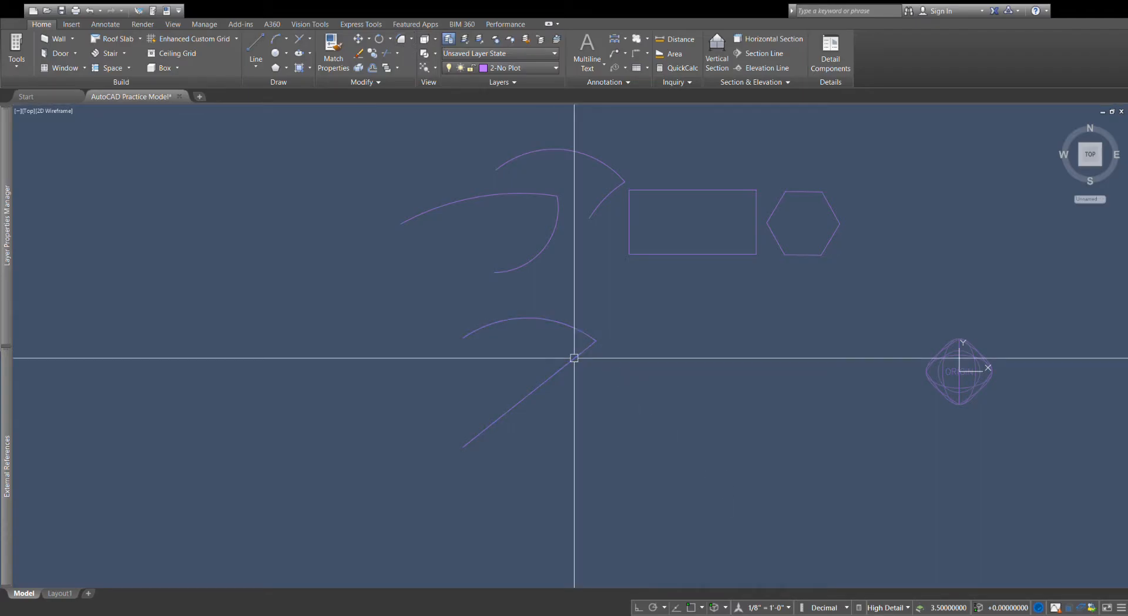
pyautogui.click(618, 375)
pyautogui.click(570, 317)
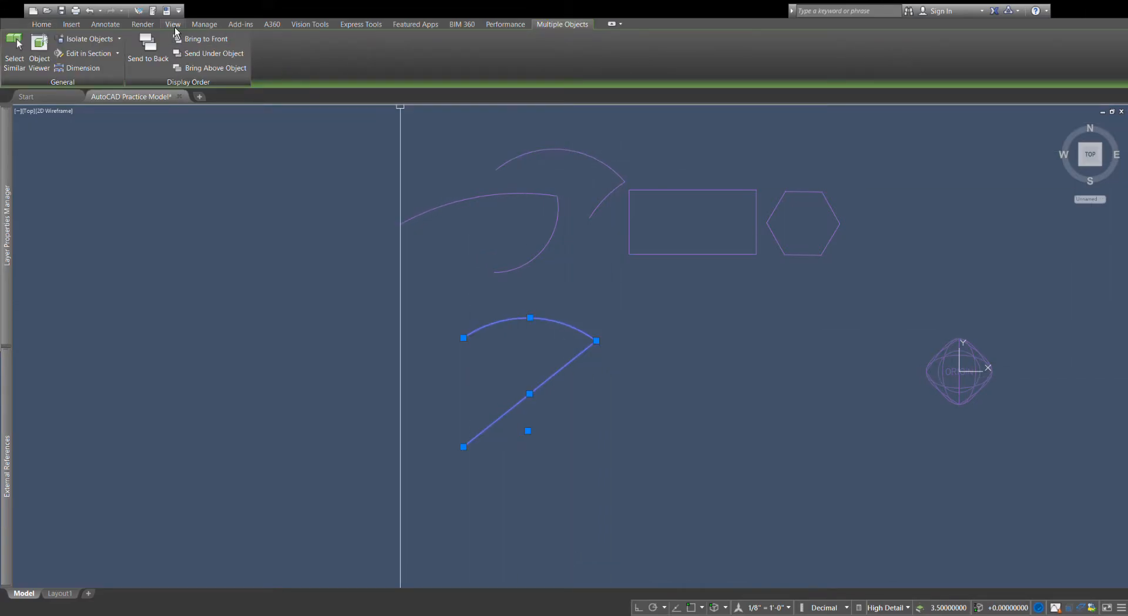
pyautogui.click(41, 24)
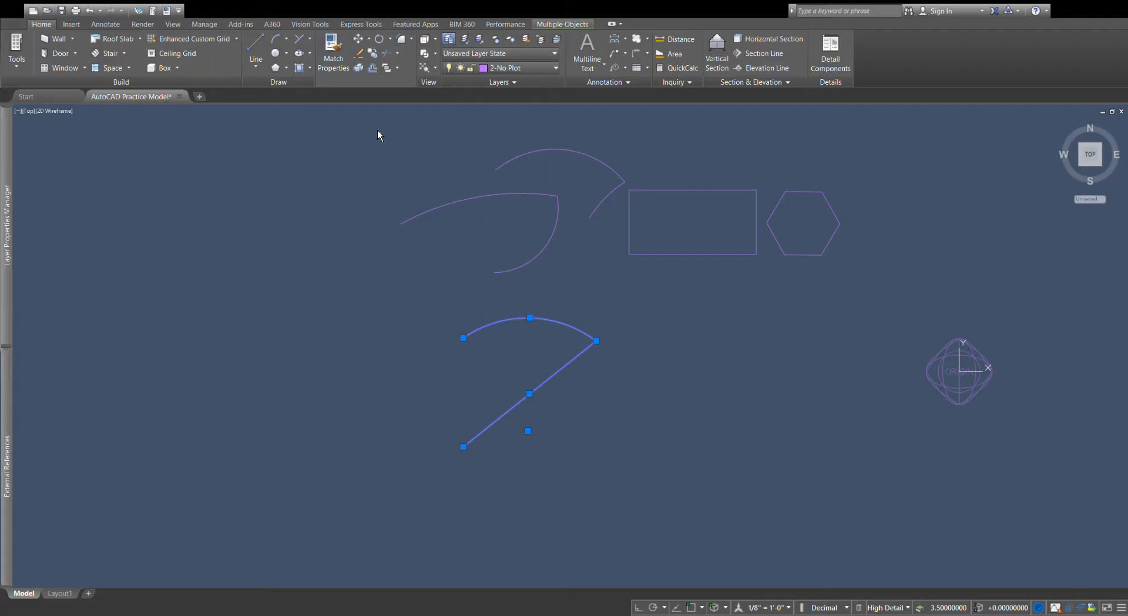
pyautogui.press('Escape')
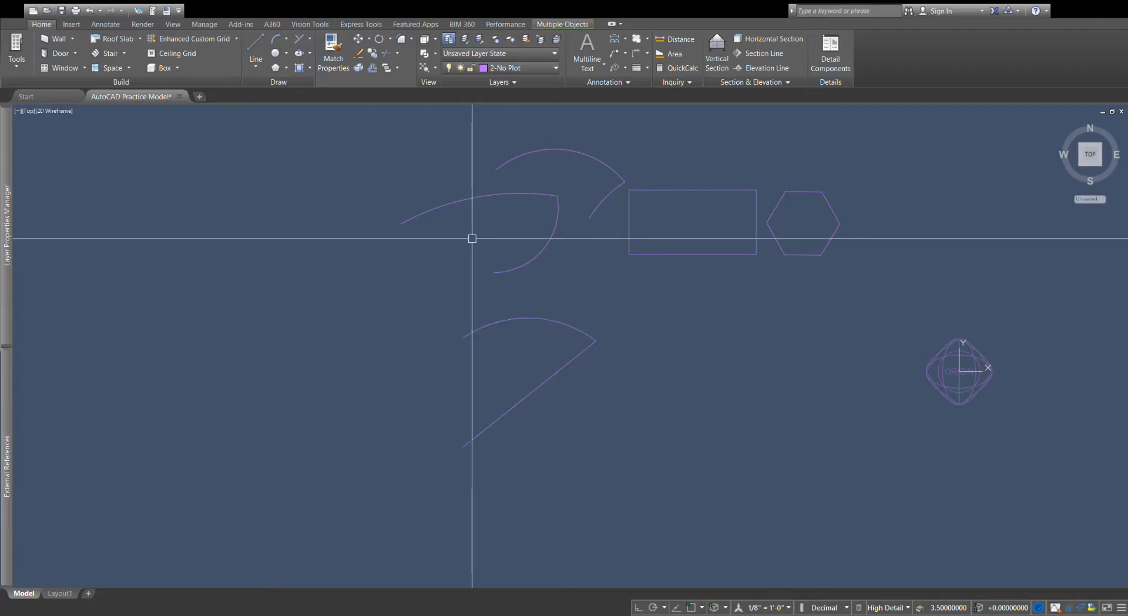
# Shift the joined polyline's straight segment to the right by its midpoint, and move the whole polyline up and left of the arc polylines.
pyautogui.click(584, 333)
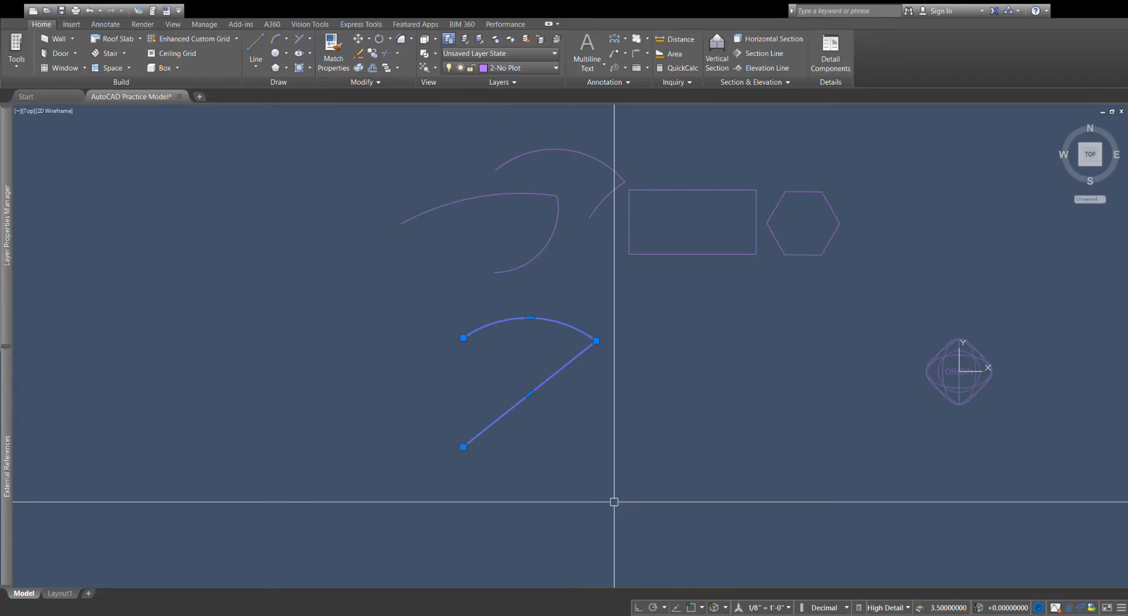
pyautogui.click(530, 392)
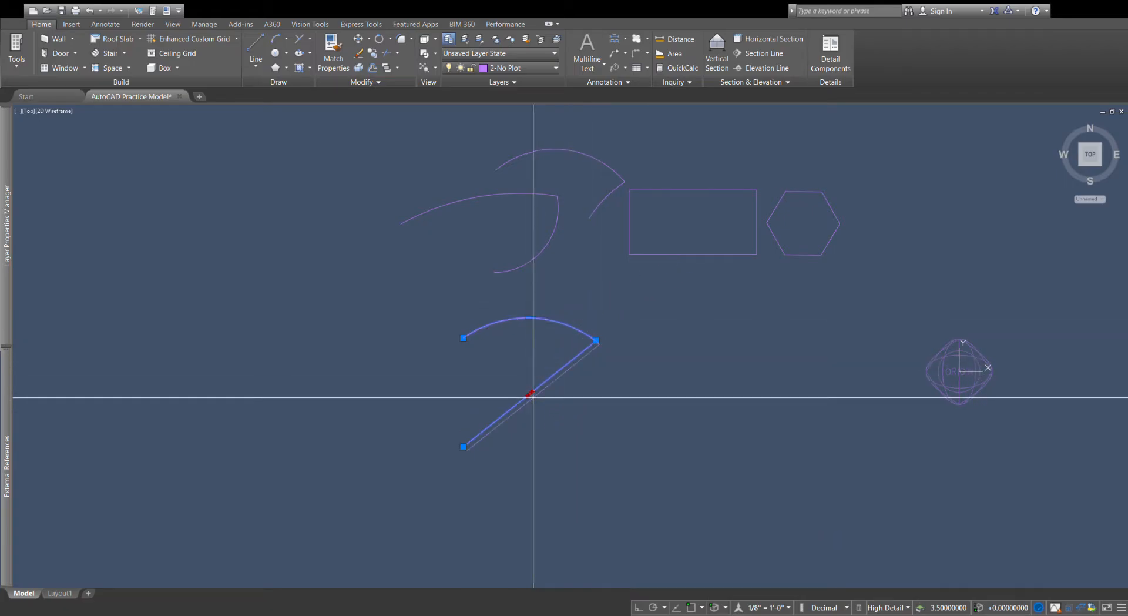
pyautogui.click(591, 410)
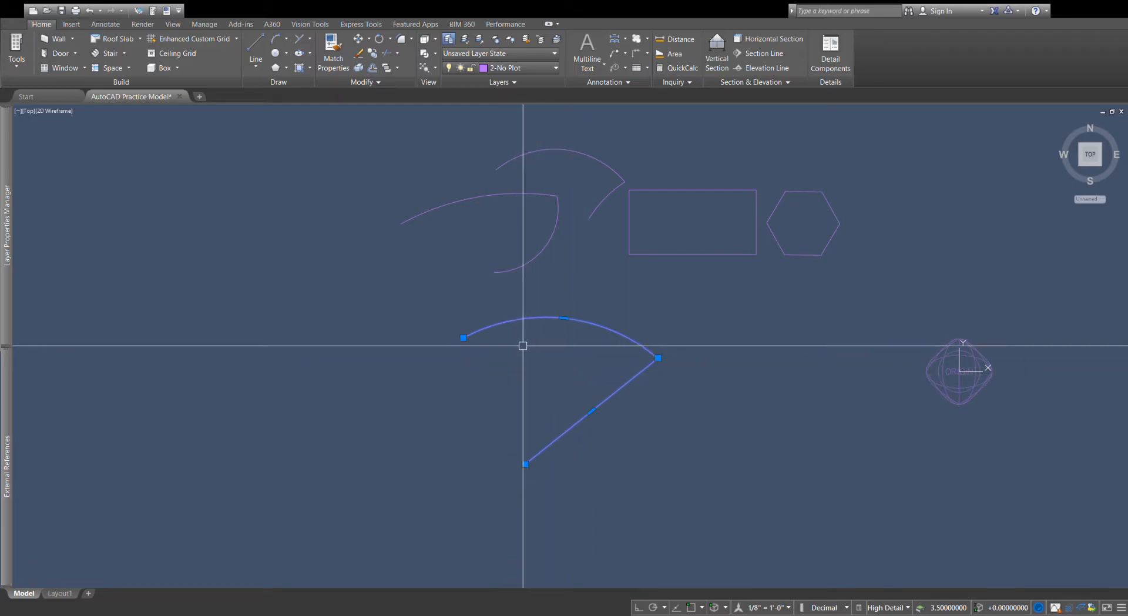
pyautogui.moveTo(554, 389); pyautogui.dragTo(339, 195, button='right')
pyautogui.click(361, 209)
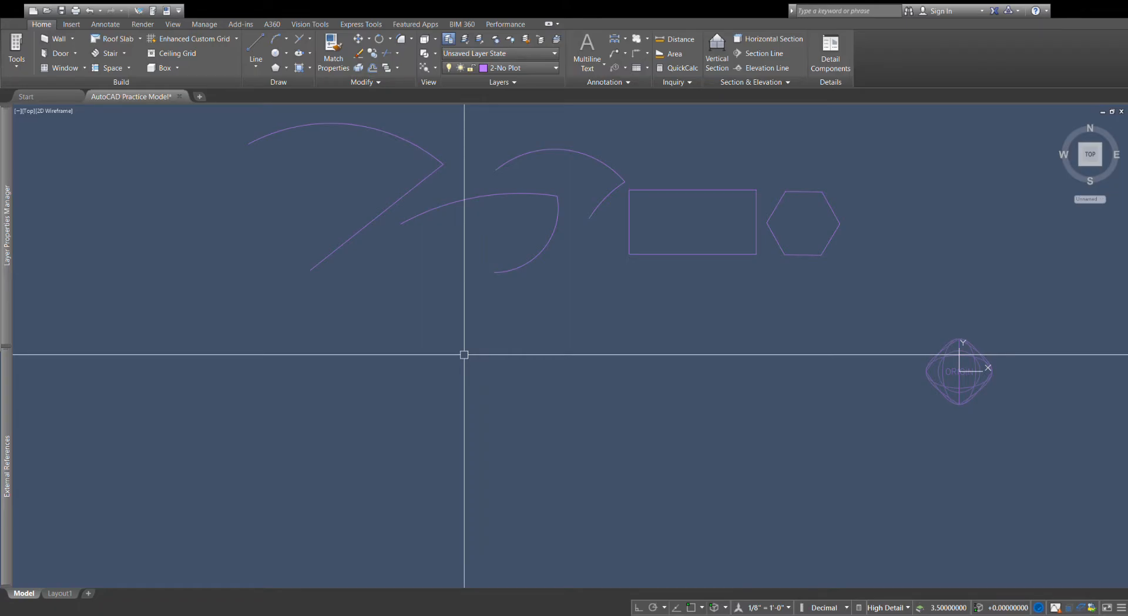
# Select the line-arc polyline, the rectangle and the hexagon one at a time to compare open and closed polylines.
pyautogui.scroll(-3, 647, 351)
pyautogui.scroll(3, 446, 315)
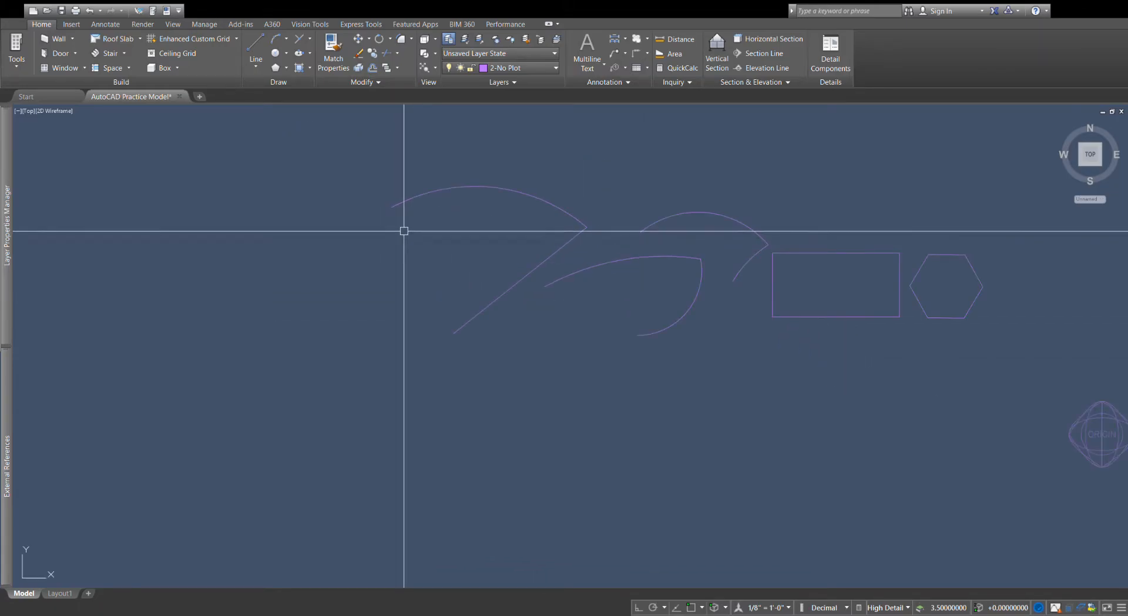
pyautogui.click(491, 186)
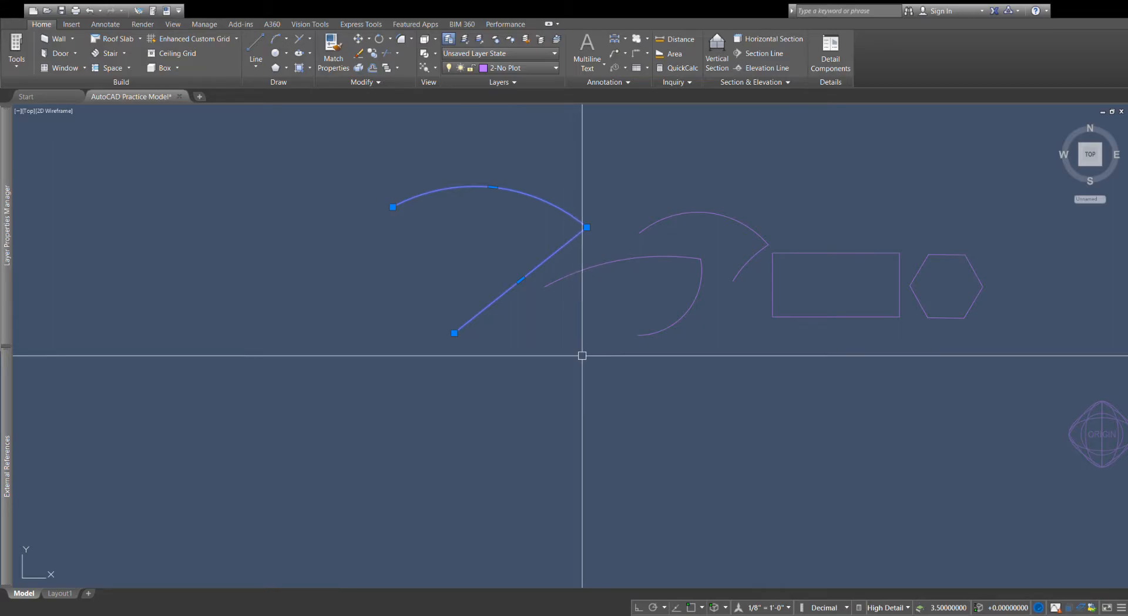
pyautogui.press('Escape')
pyautogui.click(836, 316)
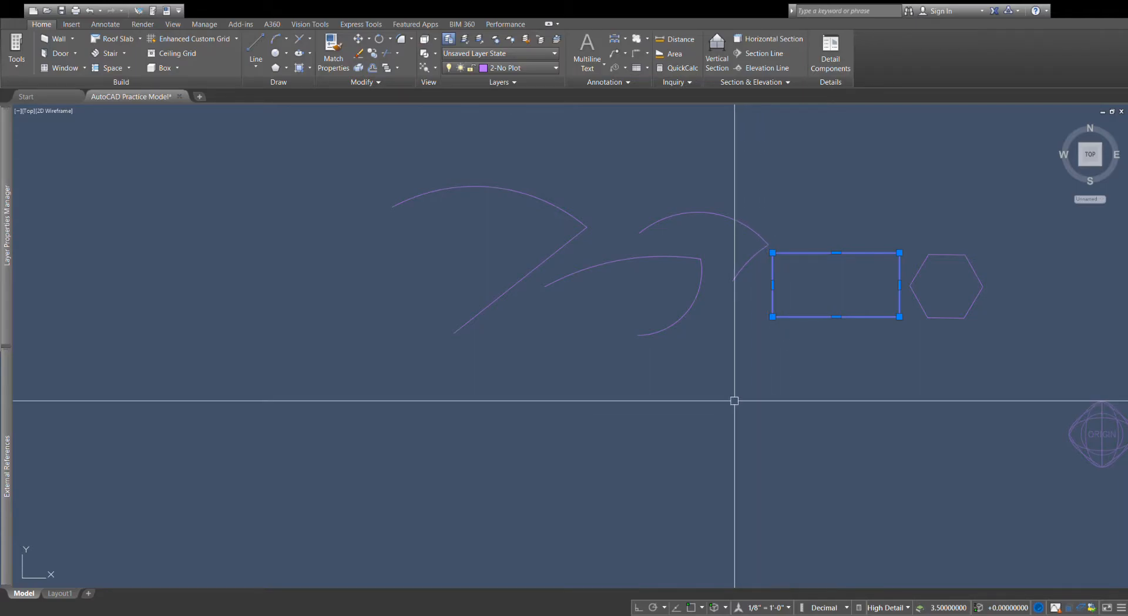
pyautogui.press('Escape')
pyautogui.click(935, 312)
pyautogui.click(919, 335)
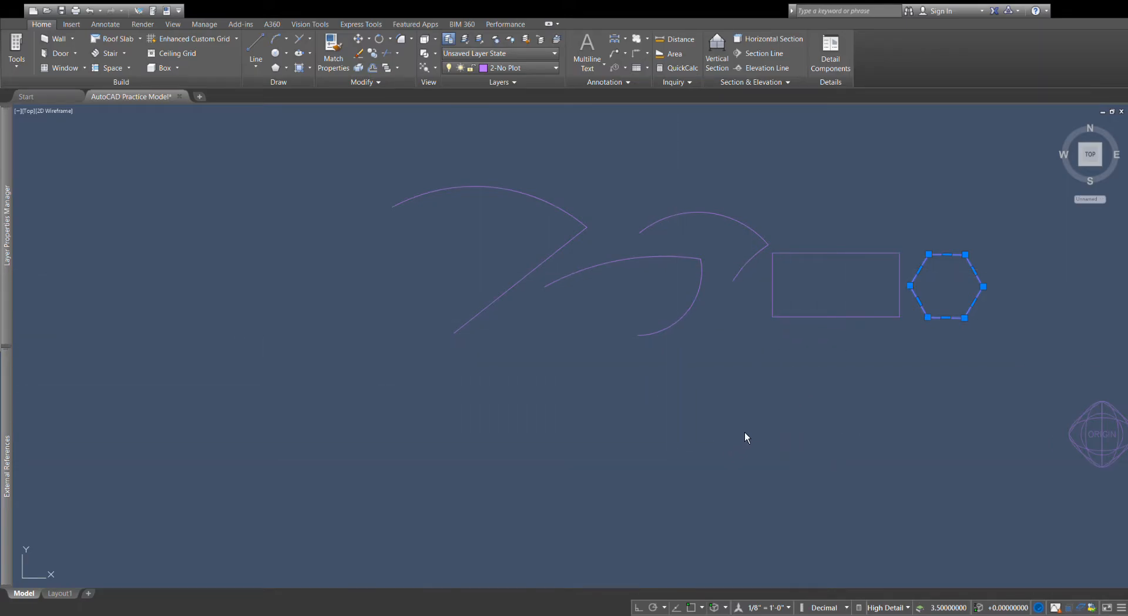
# Select the three open polylines together to examine their unconnected ends, and clear the selection.
pyautogui.click(748, 263)
pyautogui.click(697, 268)
pyautogui.click(576, 214)
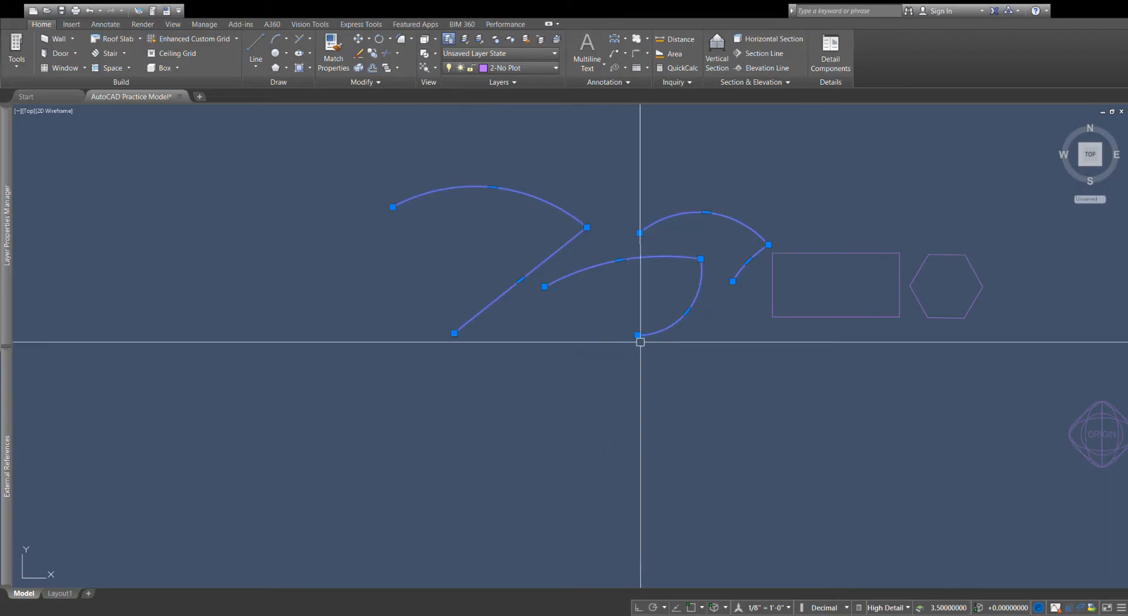
pyautogui.press('Escape')
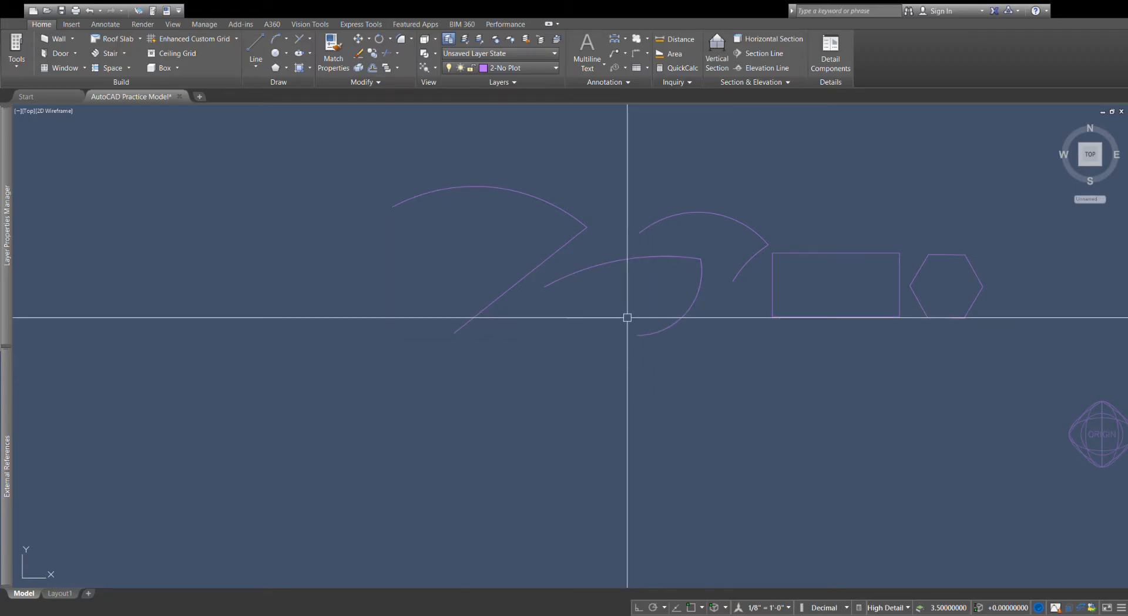
# Move the line-arc polyline down and right into the empty space below the other shapes, and clear the selection.
pyautogui.click(473, 317)
pyautogui.scroll(-1, 542, 212)
pyautogui.moveTo(448, 209); pyautogui.dragTo(595, 362)
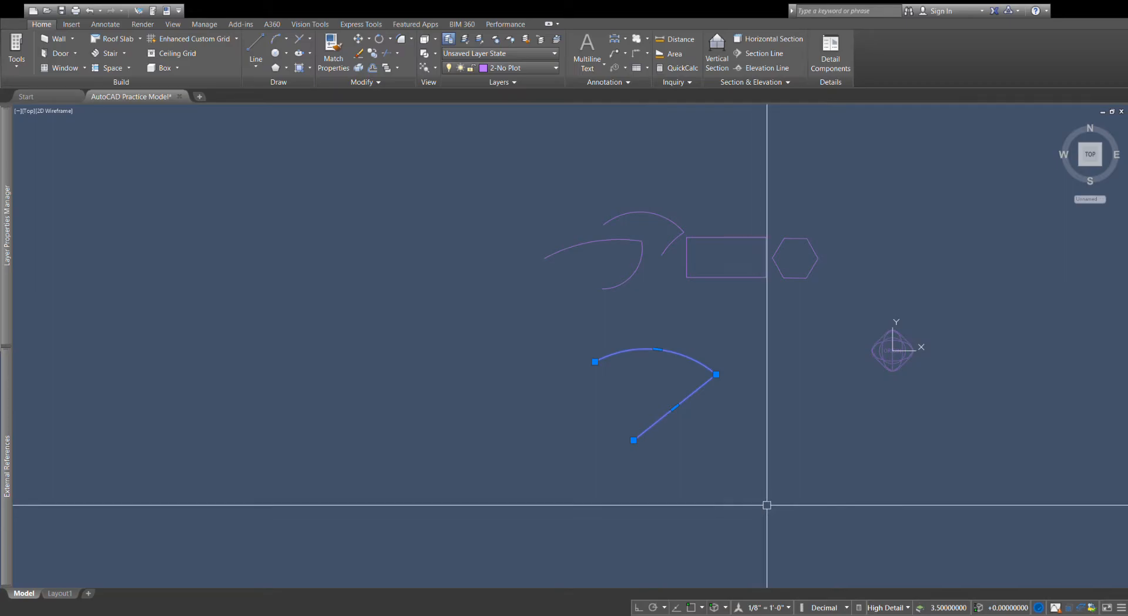
pyautogui.scroll(2, 643, 435)
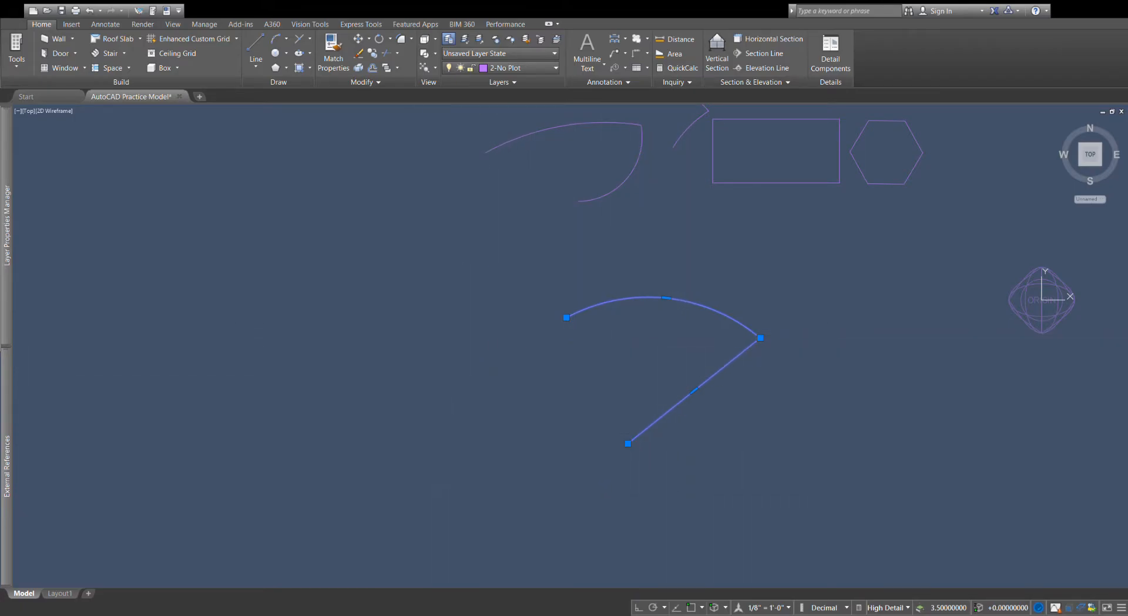
pyautogui.press('Escape')
# Draw a line between a free point at the upper left and the line-arc polyline's lower end, and select both objects.
pyautogui.click(256, 66)
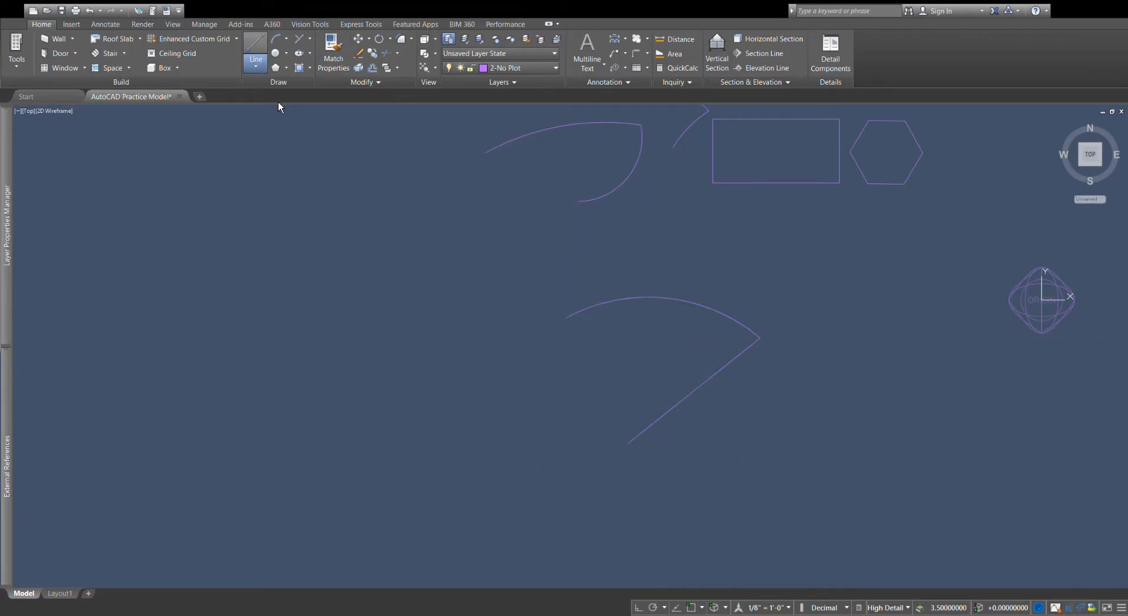
pyautogui.click(417, 269)
pyautogui.press('Escape')
pyautogui.click(734, 428)
pyautogui.click(676, 379)
pyautogui.click(469, 362)
pyautogui.click(520, 453)
pyautogui.click(628, 443)
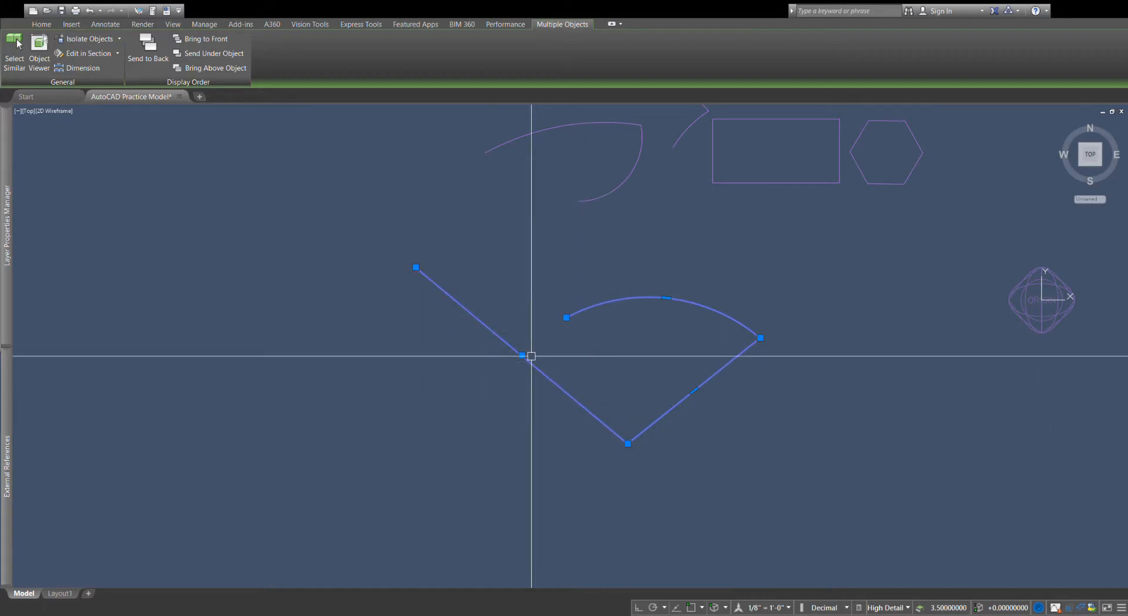
# Stretch the new line's free end to the arc's left endpoint, closing the wedge, and clear the selection.
pyautogui.click(416, 267)
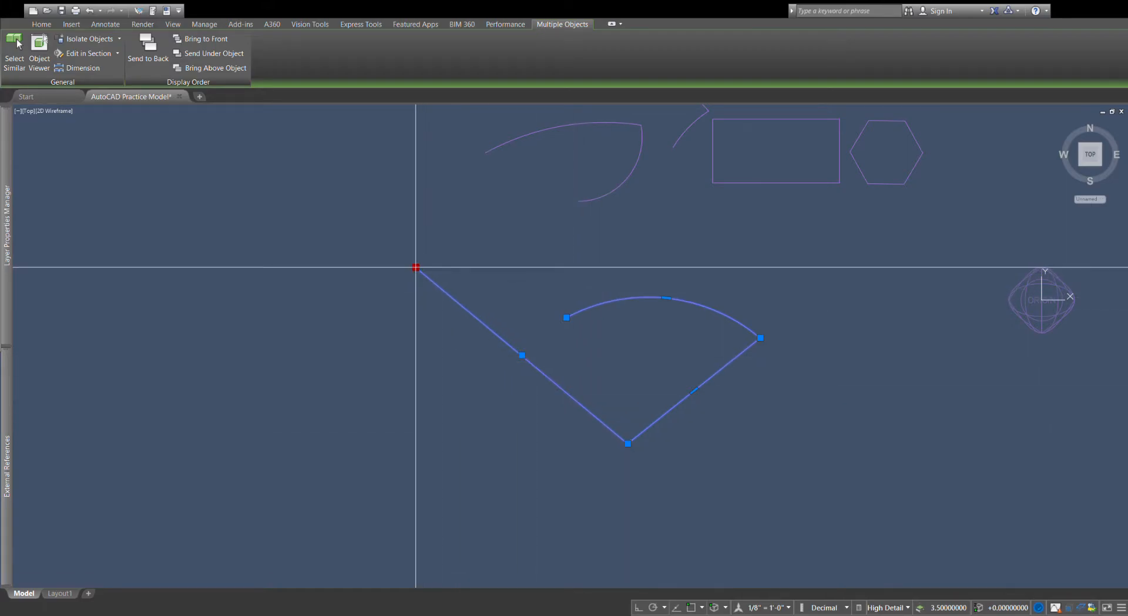
pyautogui.click(566, 317)
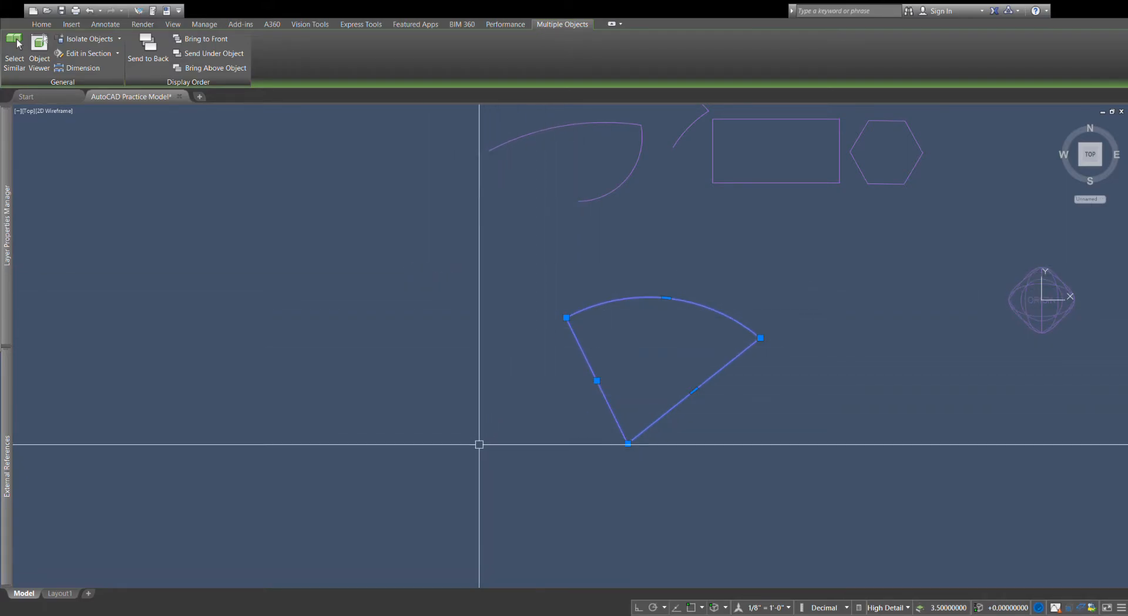
pyautogui.press('Escape')
# Join the closing line and the line-arc polyline into a single closed polyline.
pyautogui.click(649, 423)
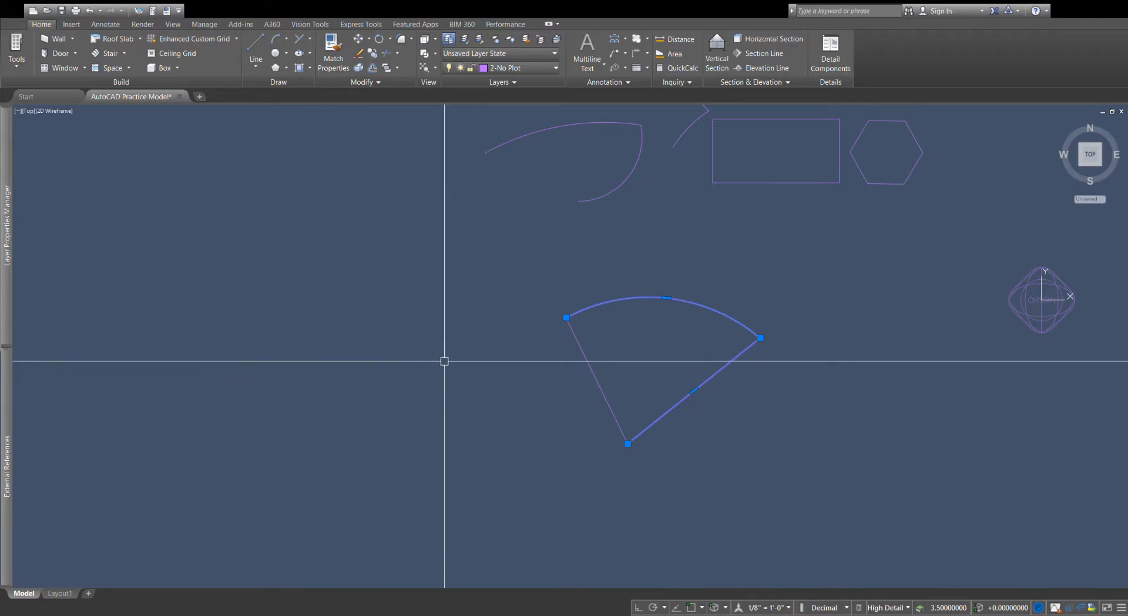
pyautogui.click(574, 332)
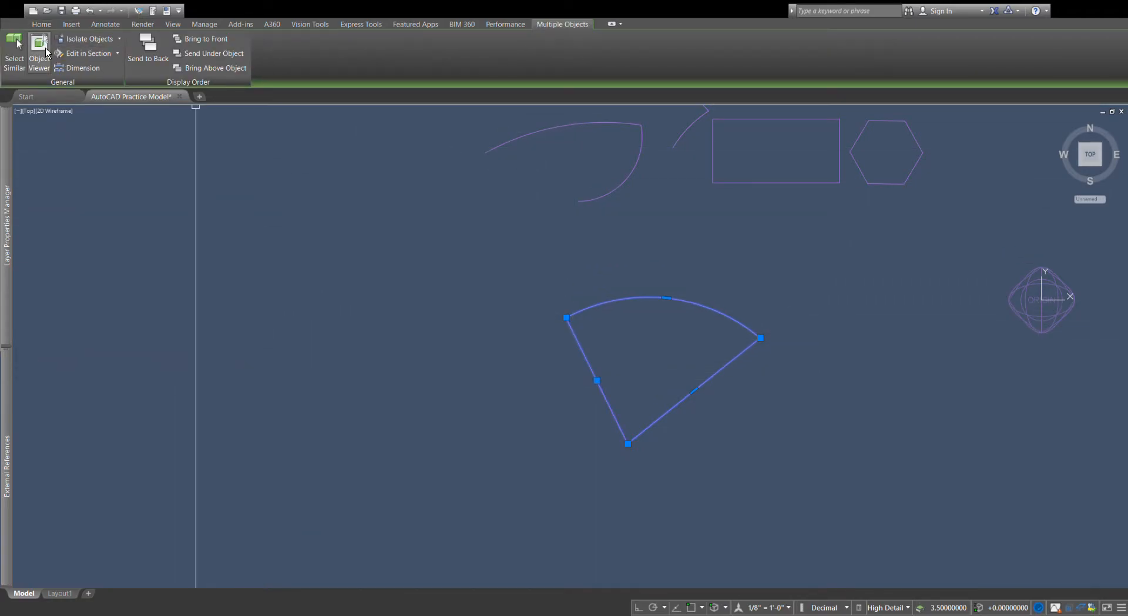
pyautogui.click(51, 25)
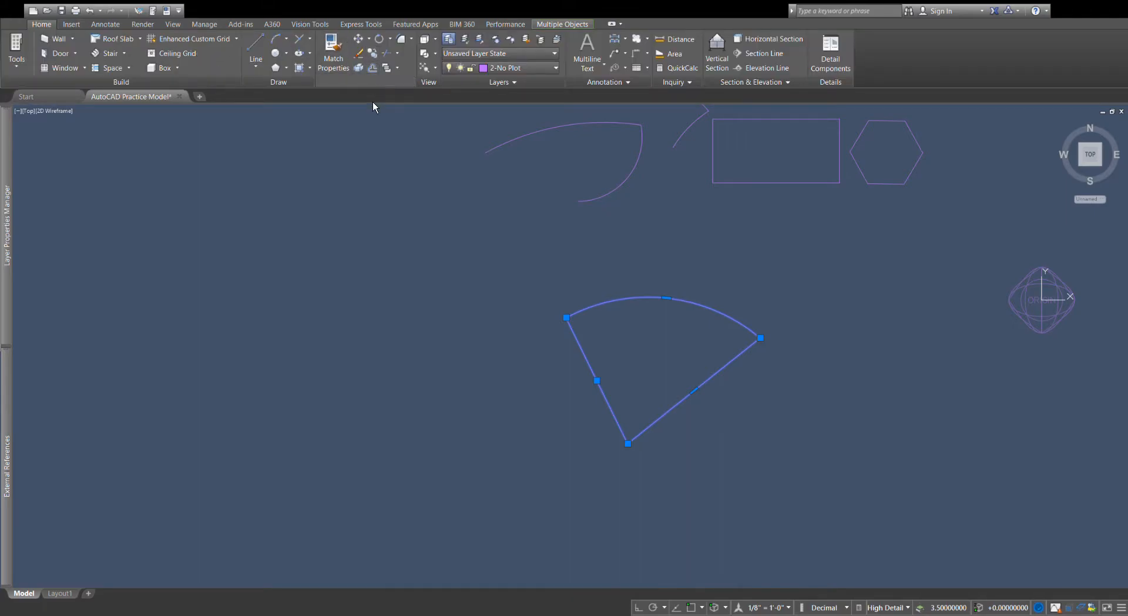
pyautogui.press('Escape')
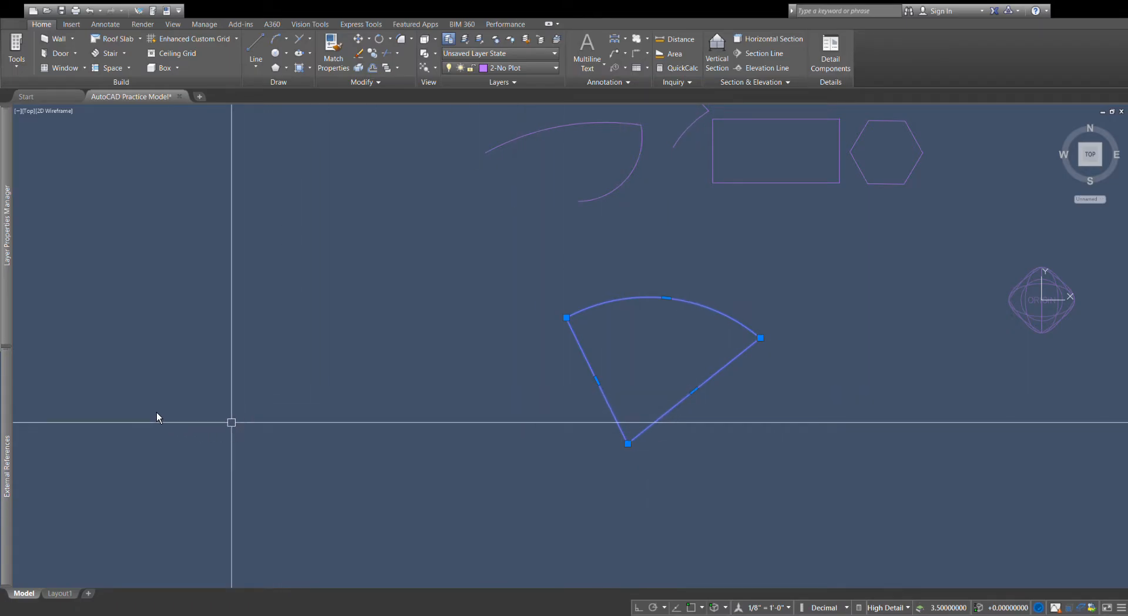
# Remove the closed wedge-shaped polyline from the drawing, keeping the two arc polylines, the rectangle and the hexagon.
pyautogui.hotkey('ctrl', 'z')
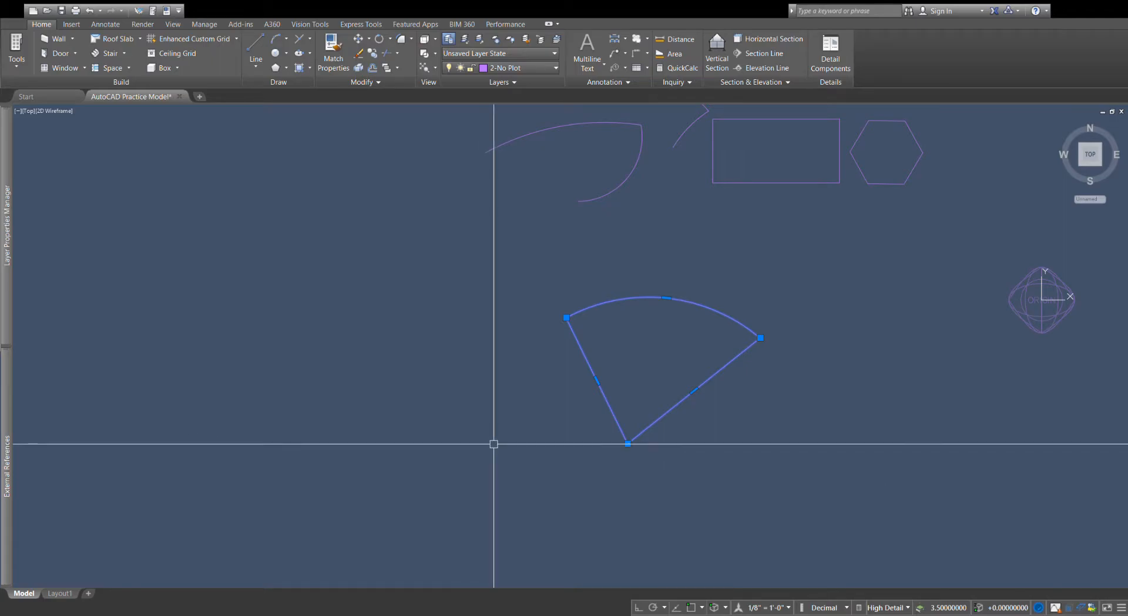
pyautogui.scroll(-2, 520, 500)
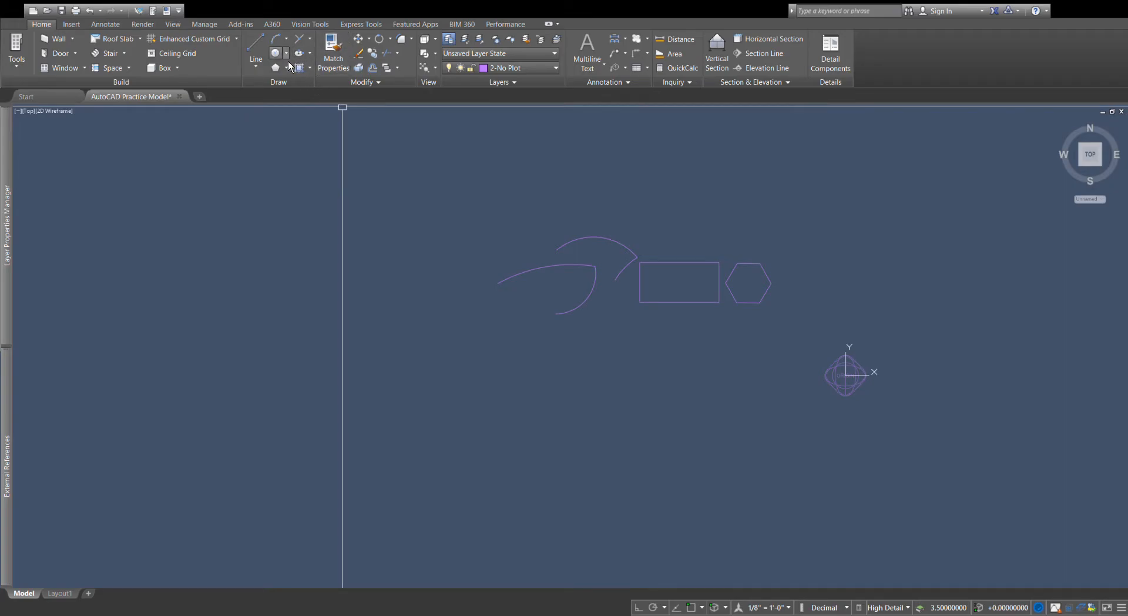
pyautogui.scroll(2, 615, 466)
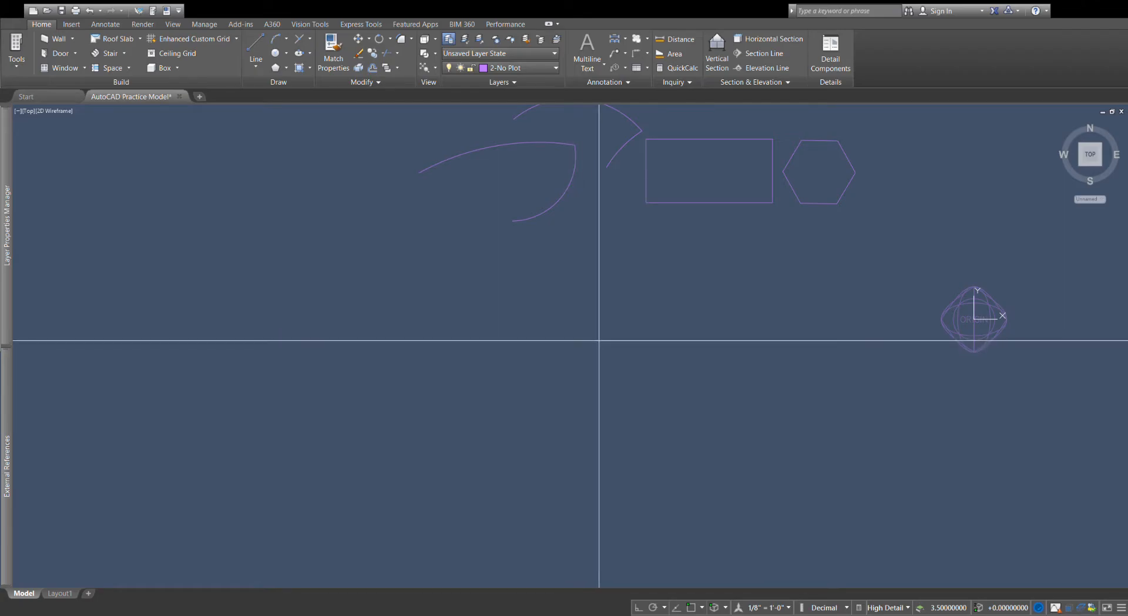
# Draw a large circle in the empty area below the arc polylines and clear its selection.
pyautogui.click(623, 351)
pyautogui.click(624, 353)
pyautogui.click(698, 340)
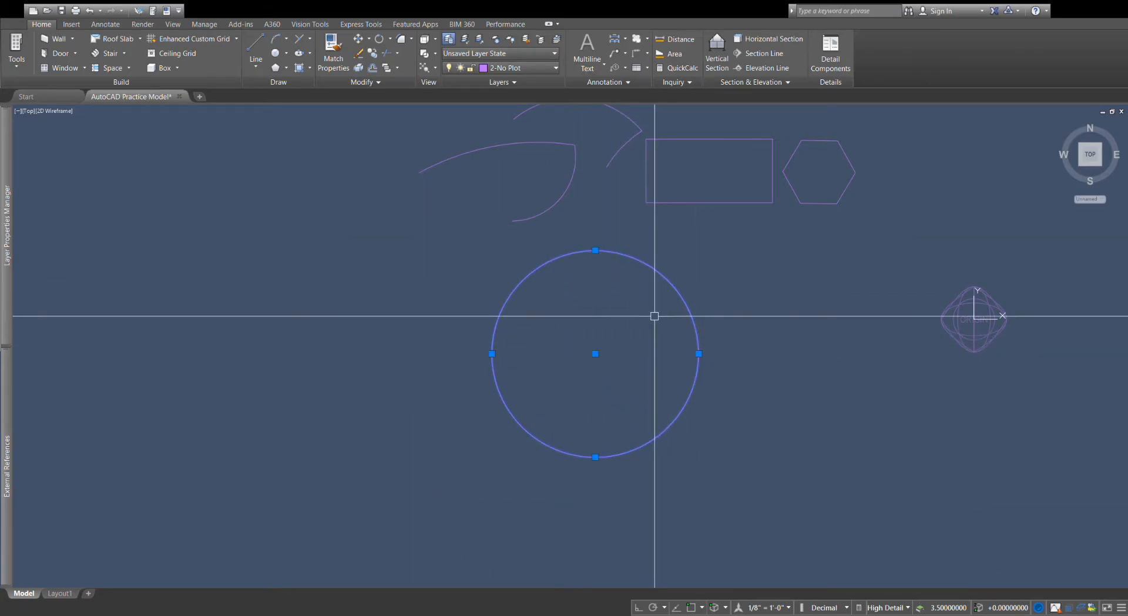
pyautogui.press('Escape')
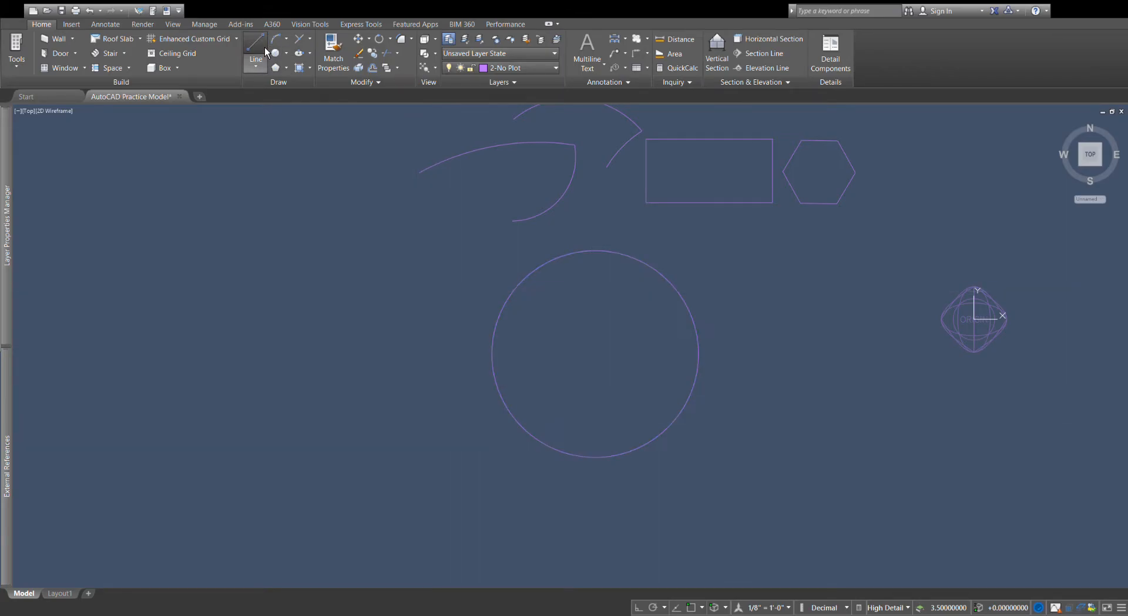
# Draw two connected lines crossing the circle, starting and ending at its left and meeting at a point outside its lower right.
pyautogui.click(256, 49)
pyautogui.click(425, 267)
pyautogui.click(834, 403)
pyautogui.click(383, 349)
pyautogui.press('Escape')
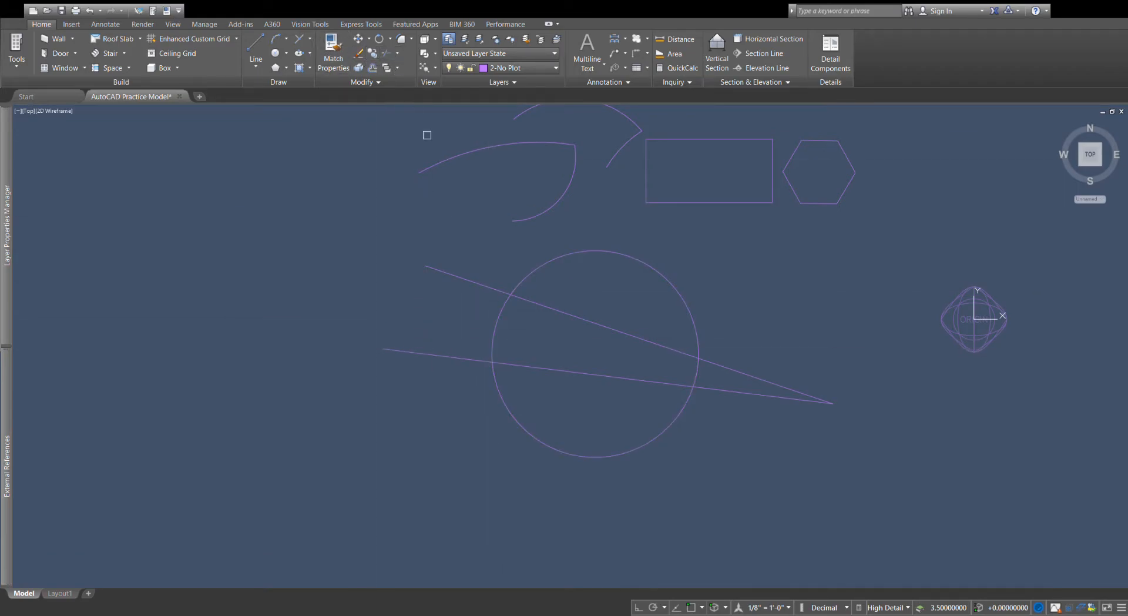
# Trim away the part of the circle below the upper line and remove both lines.
pyautogui.click(478, 262)
pyautogui.click(404, 365)
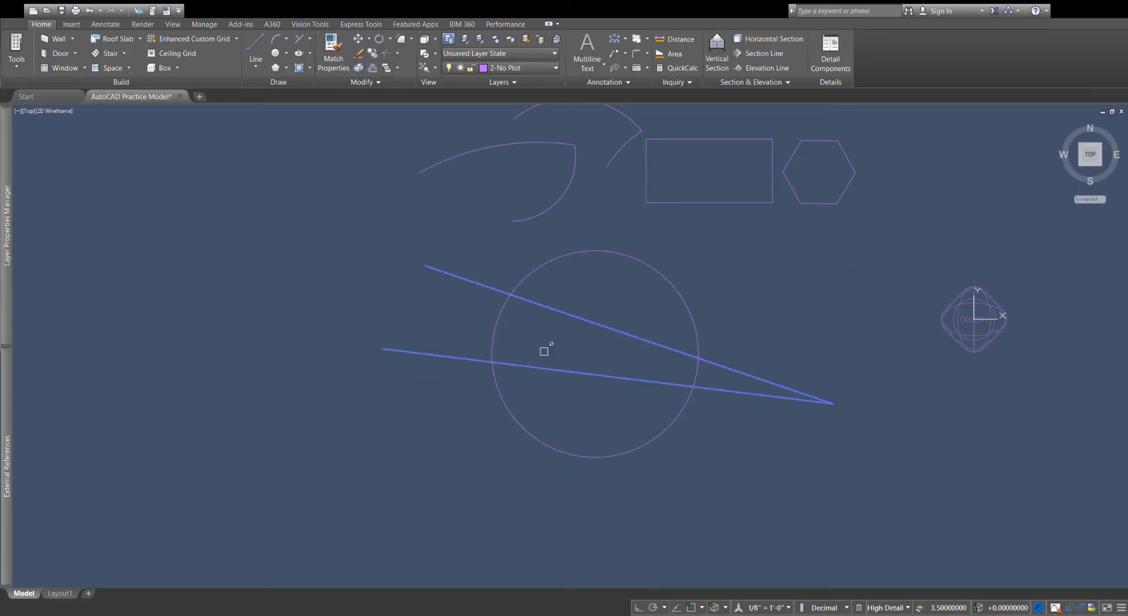
pyautogui.click(509, 402)
pyautogui.click(469, 423)
pyautogui.click(657, 388)
pyautogui.click(629, 323)
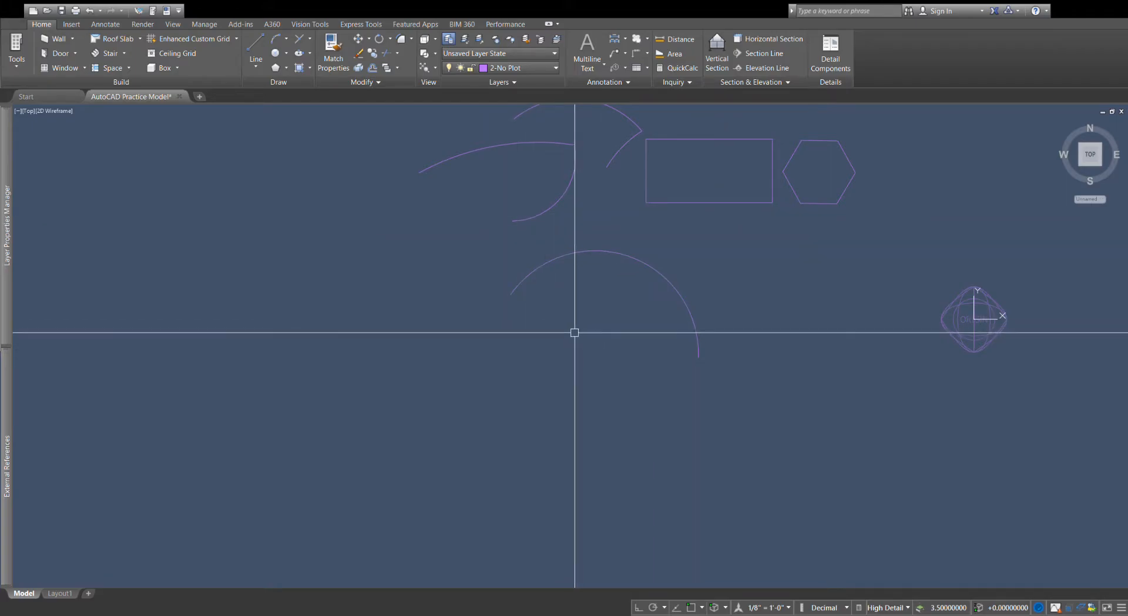
# Delete the remaining circular arc and draw a tilted ellipse in the same area.
pyautogui.click(675, 287)
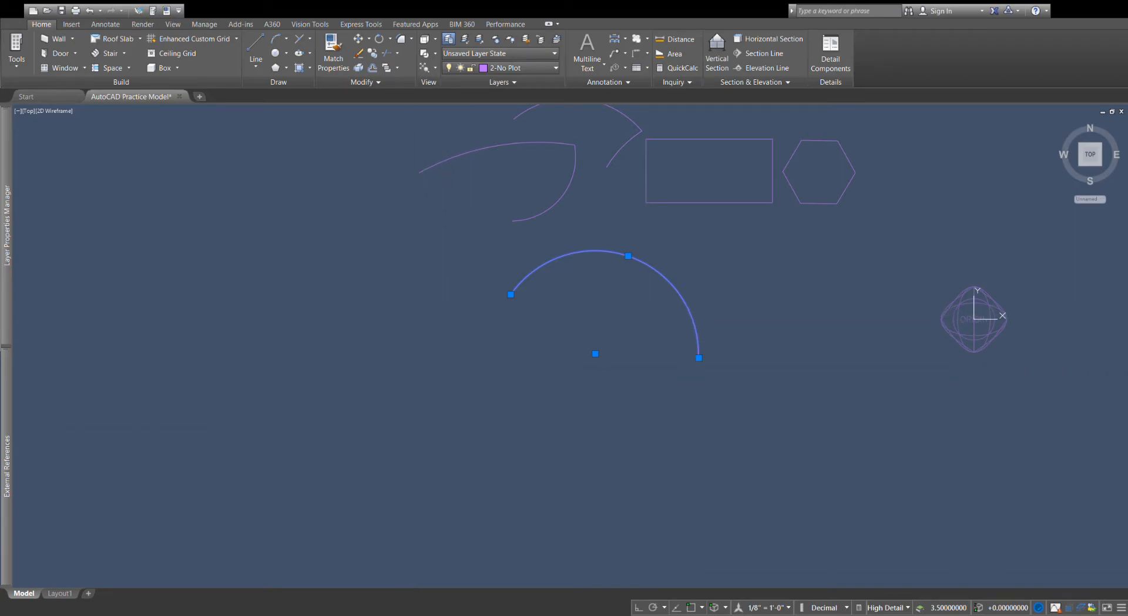
pyautogui.press('Delete')
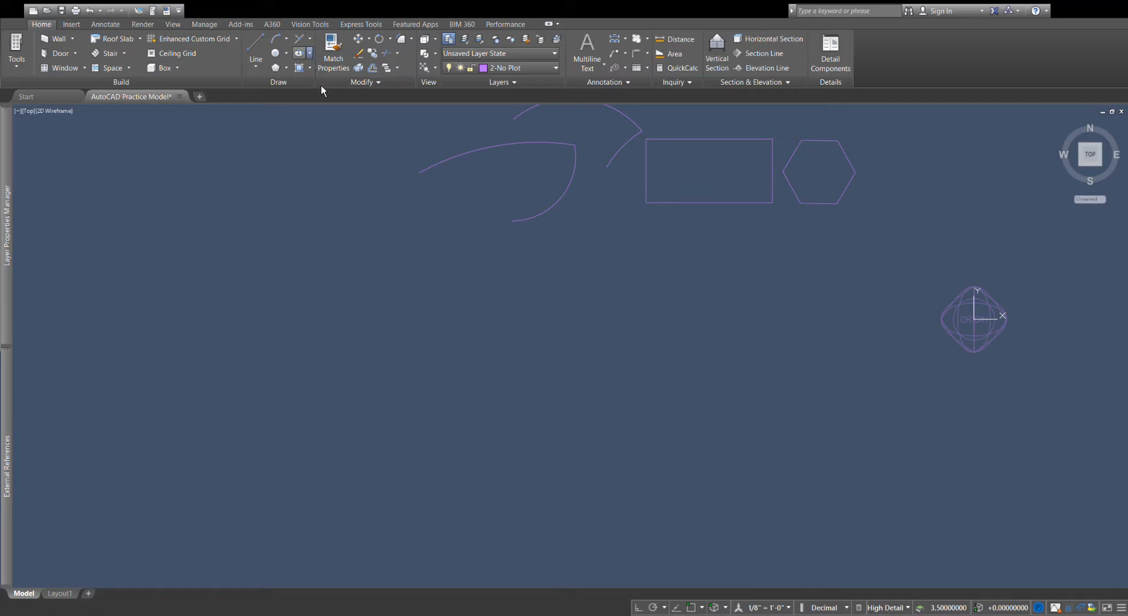
pyautogui.click(548, 389)
pyautogui.click(668, 340)
pyautogui.click(509, 326)
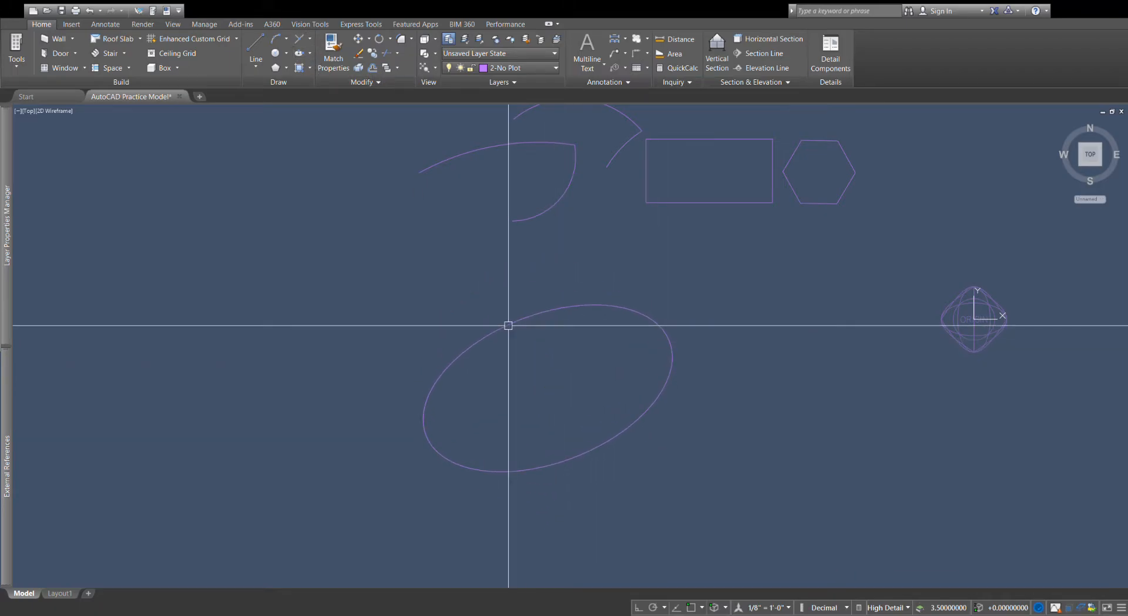
# Draw two connected lines across the ellipse and trim away its lower-left part along the upper line.
pyautogui.click(441, 284)
pyautogui.click(683, 457)
pyautogui.click(370, 305)
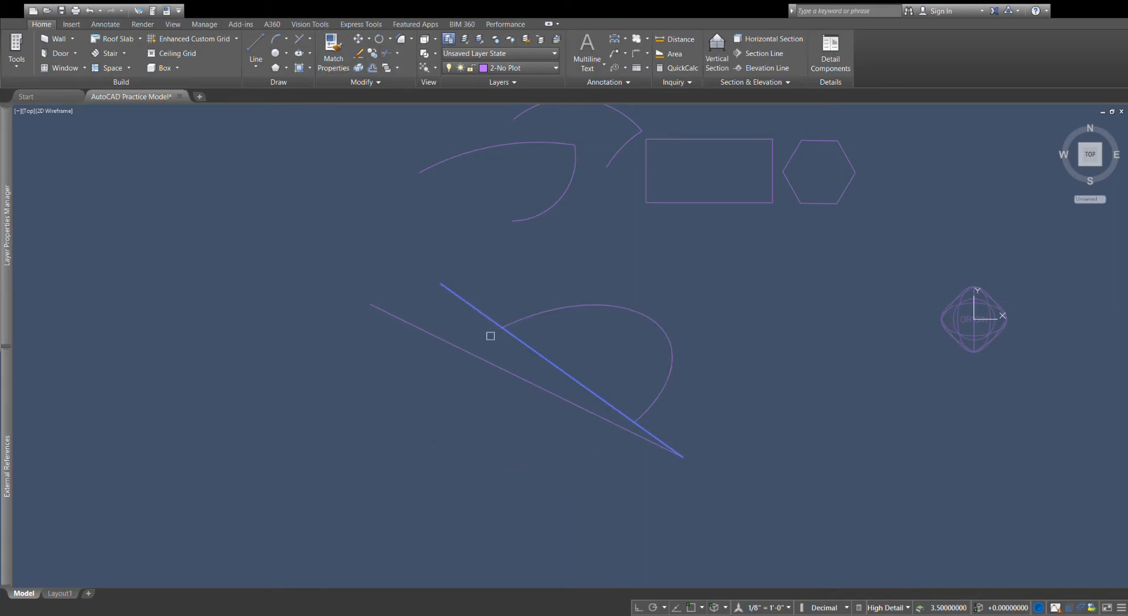
# Delete both cutting lines and select the remaining elliptical arc.
pyautogui.click(448, 342)
pyautogui.click(480, 310)
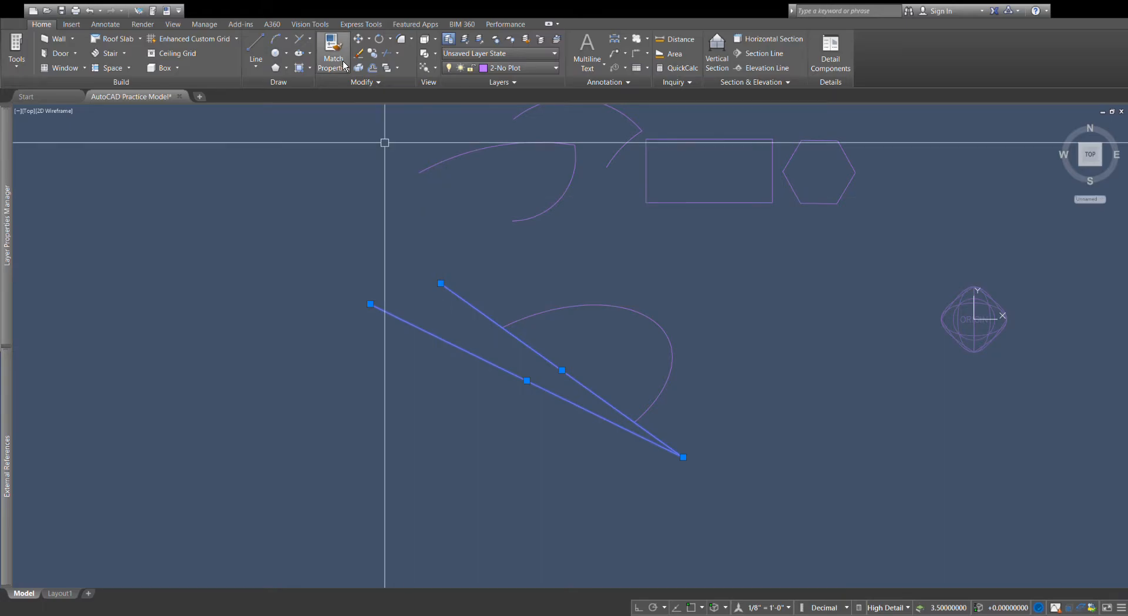
pyautogui.click(361, 58)
pyautogui.click(553, 310)
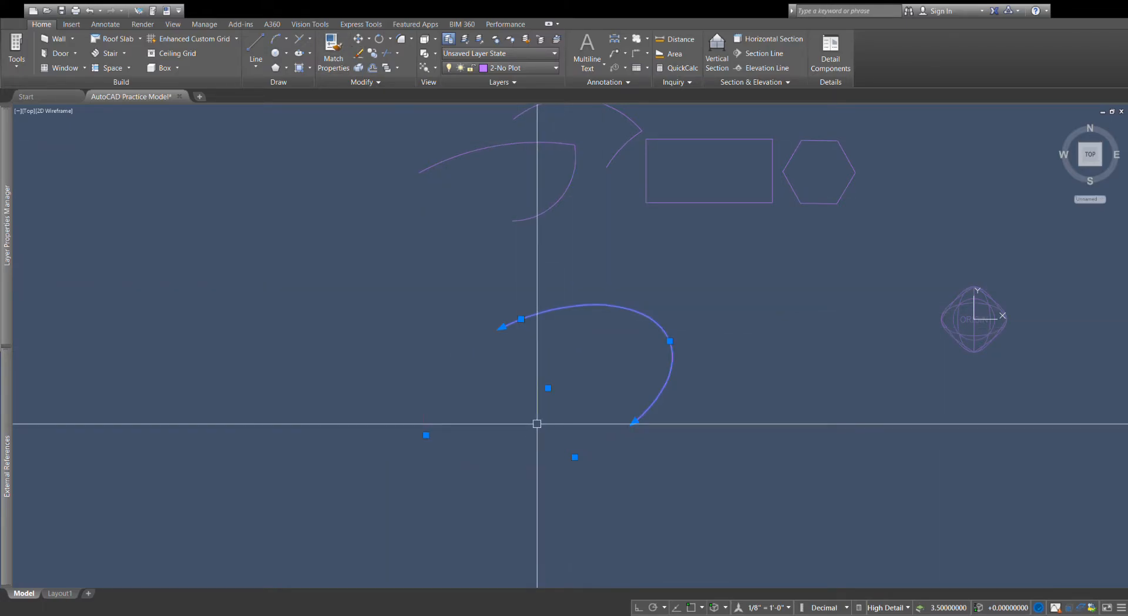
# Slide the elliptical arc's left endpoint through several positions along the ellipse, ending on its left side below the original endpoint.
pyautogui.scroll(1, 494, 415)
pyautogui.moveTo(495, 414); pyautogui.dragTo(629, 322, button='middle')
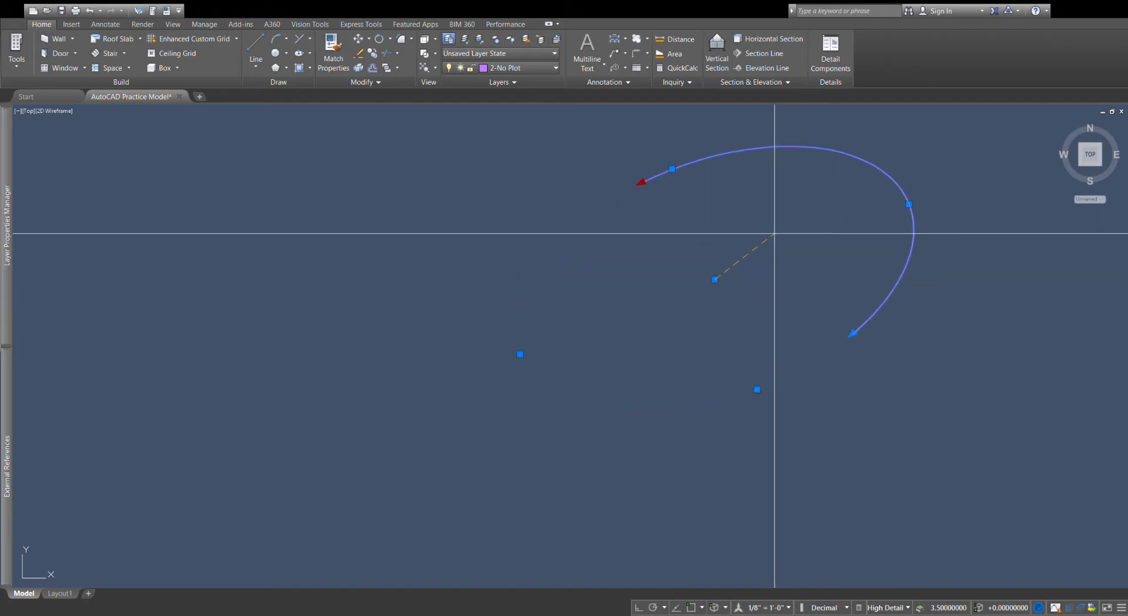
pyautogui.click(766, 145)
pyautogui.click(765, 147)
pyautogui.click(809, 170)
pyautogui.click(825, 149)
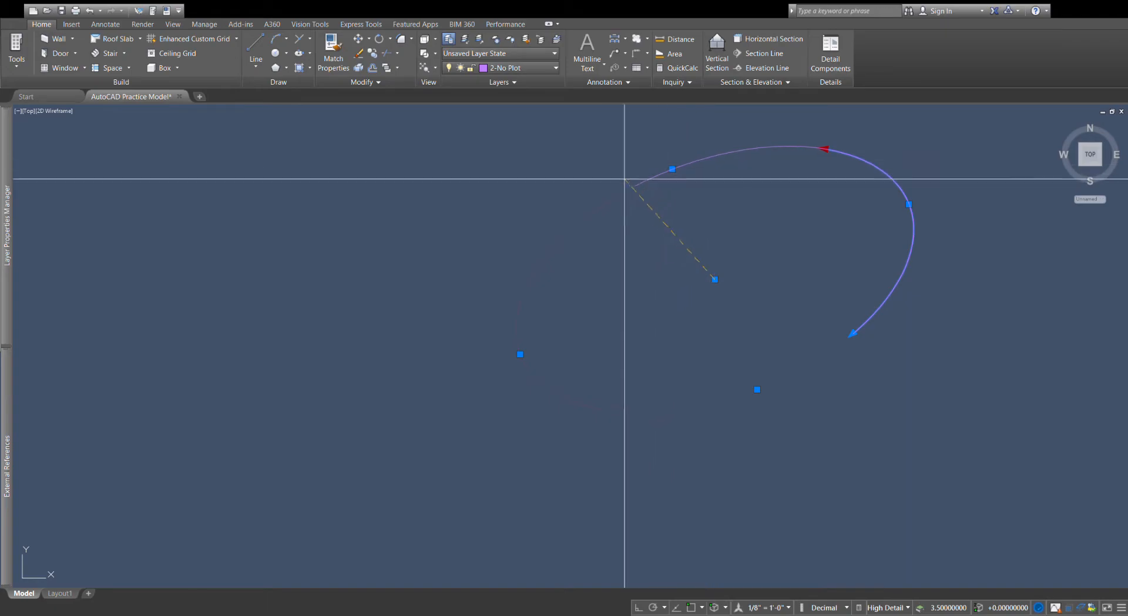
pyautogui.click(535, 271)
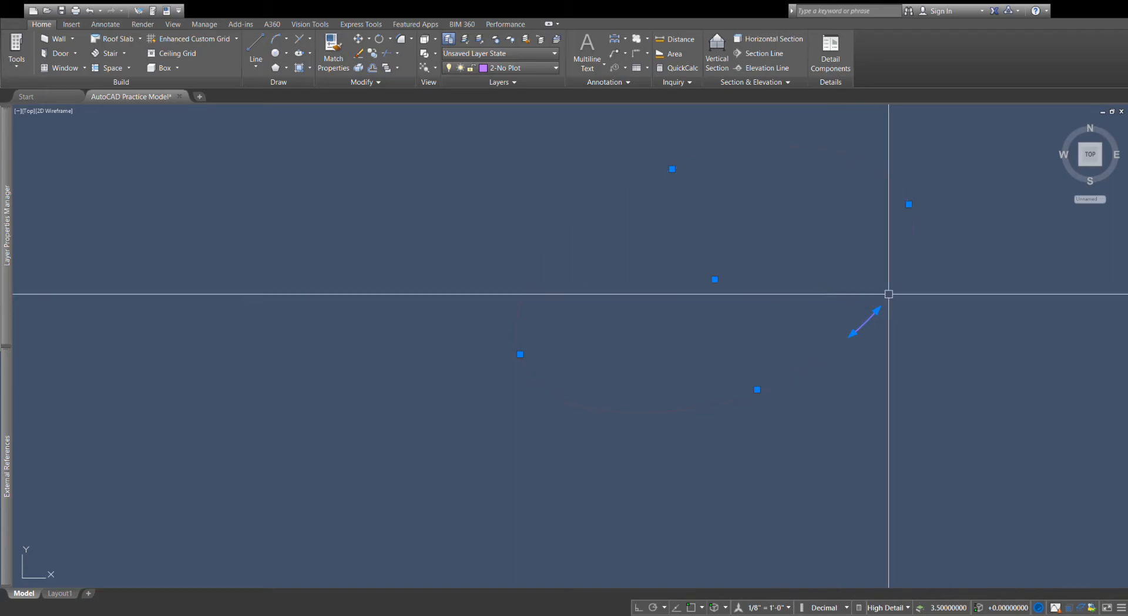
pyautogui.click(877, 309)
pyautogui.click(653, 269)
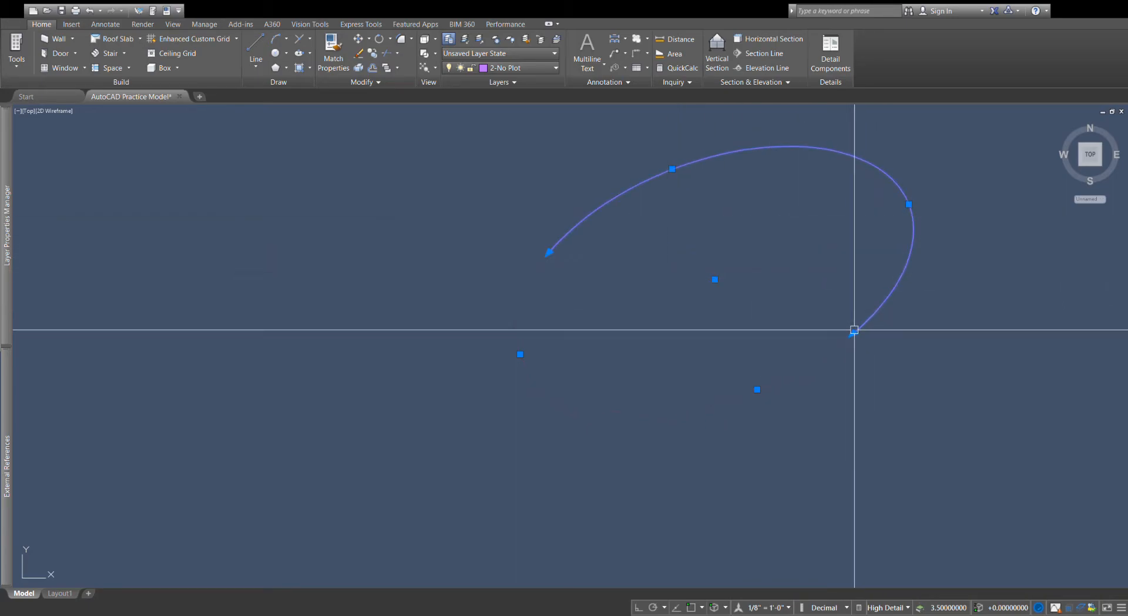
# Move the elliptical arc's right endpoint up along the ellipse to shorten that side, and clear the selection.
pyautogui.click(851, 329)
pyautogui.click(800, 249)
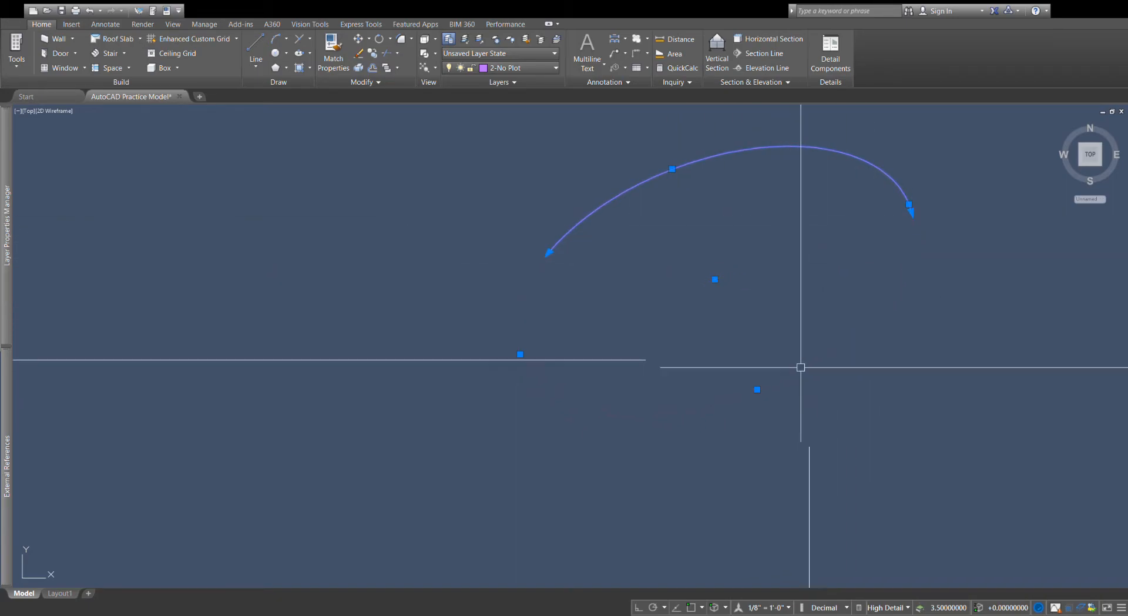
pyautogui.click(911, 211)
pyautogui.click(700, 346)
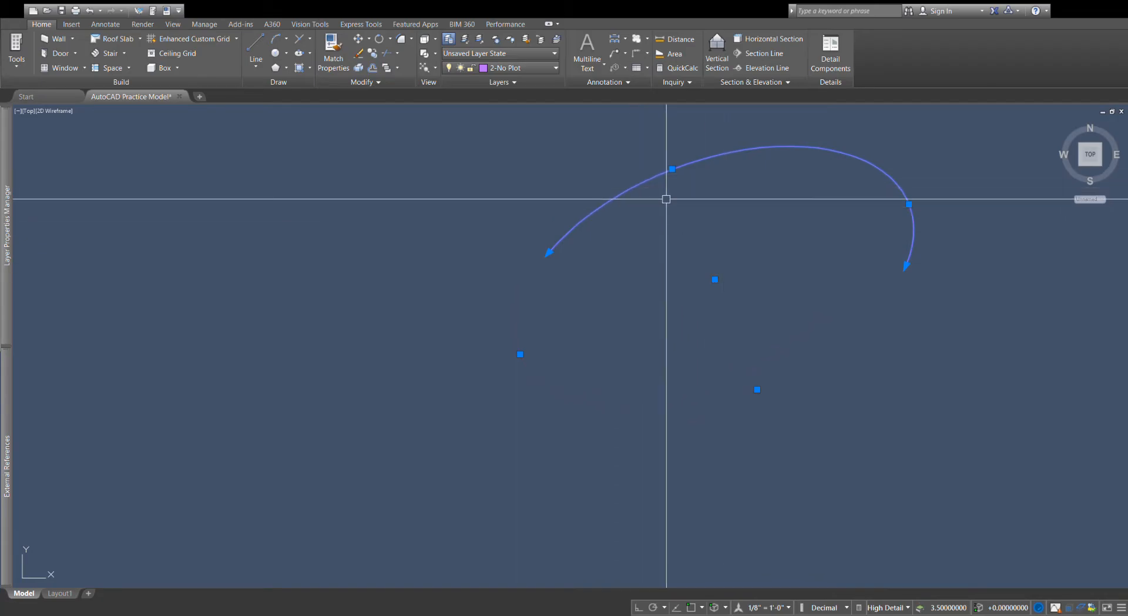
pyautogui.scroll(-3, 690, 301)
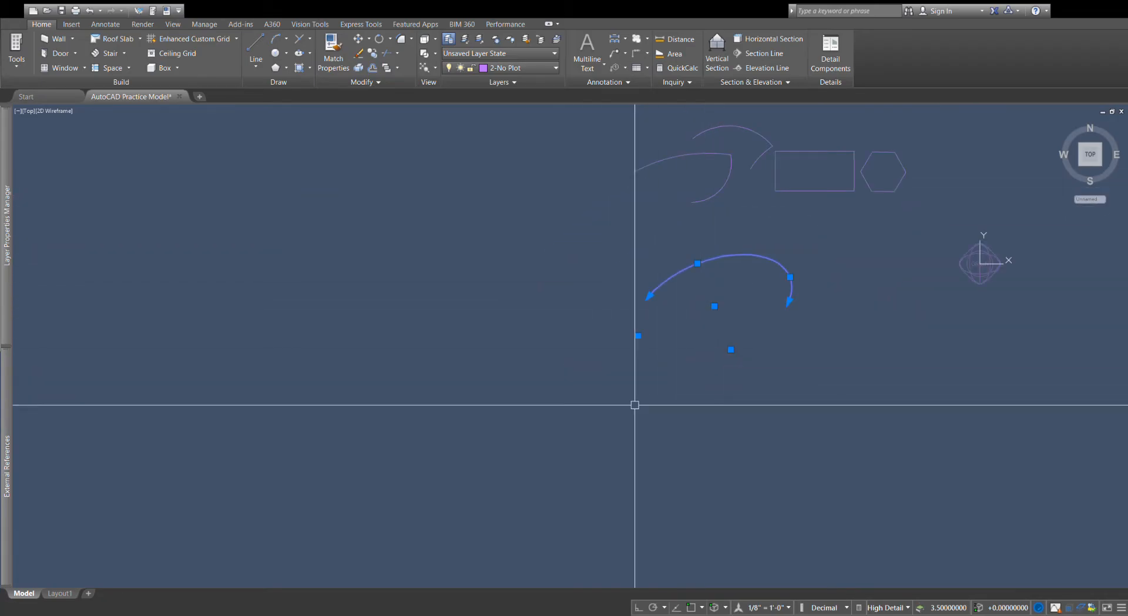
pyautogui.press('Escape')
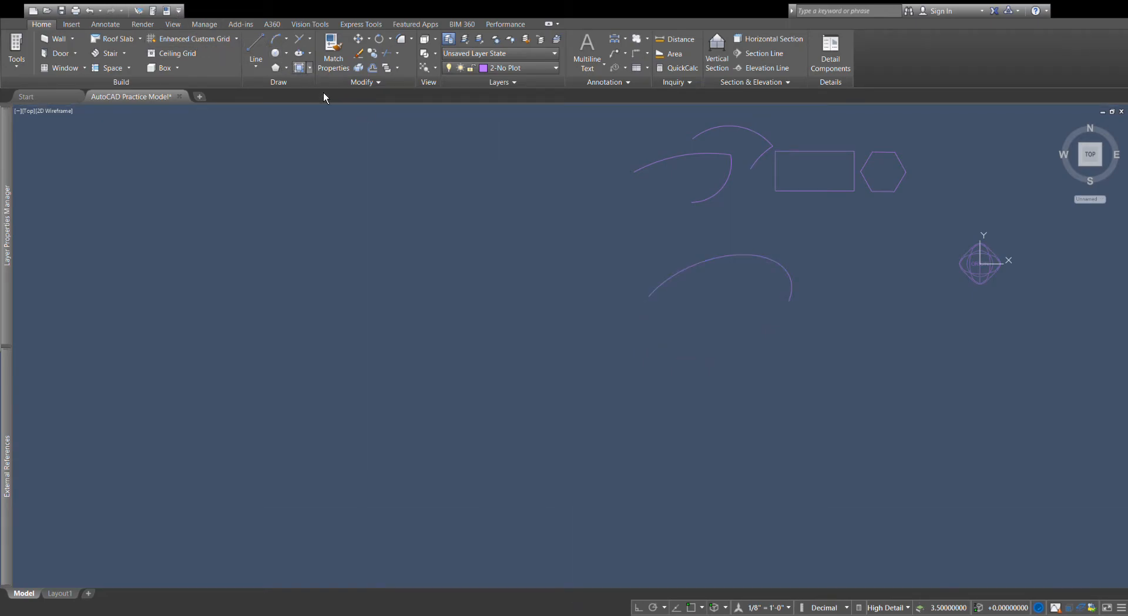
# Draw a circle in the empty area to the left of the elliptical arc.
pyautogui.click(487, 329)
pyautogui.click(420, 311)
pyautogui.click(524, 263)
pyautogui.press('Escape')
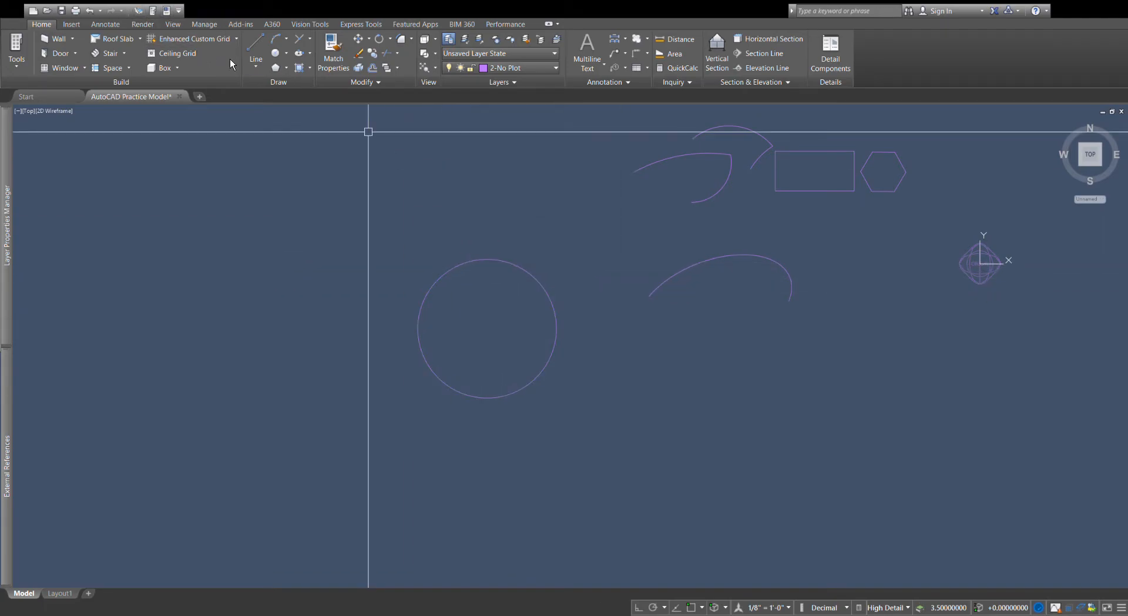
# Draw a diagonal line across the circle from its upper right to its lower left.
pyautogui.click(256, 48)
pyautogui.click(552, 258)
pyautogui.click(382, 381)
pyautogui.press('Escape')
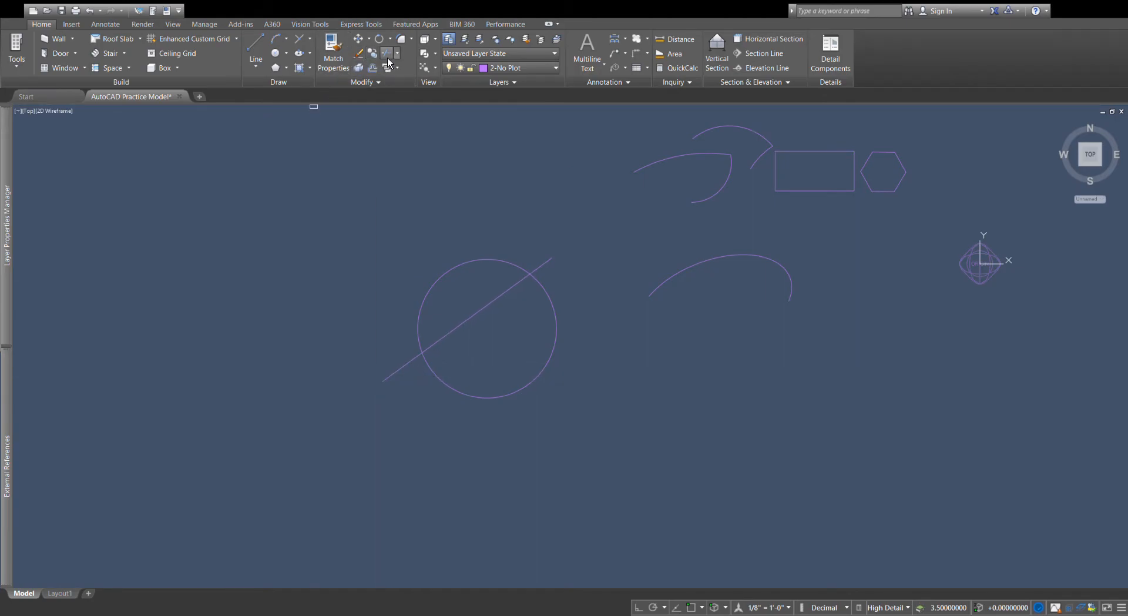
# Trim the circle to the arc above the diagonal line, remove the line and activate the arc's upper-right endpoint.
pyautogui.click(540, 282)
pyautogui.click(491, 261)
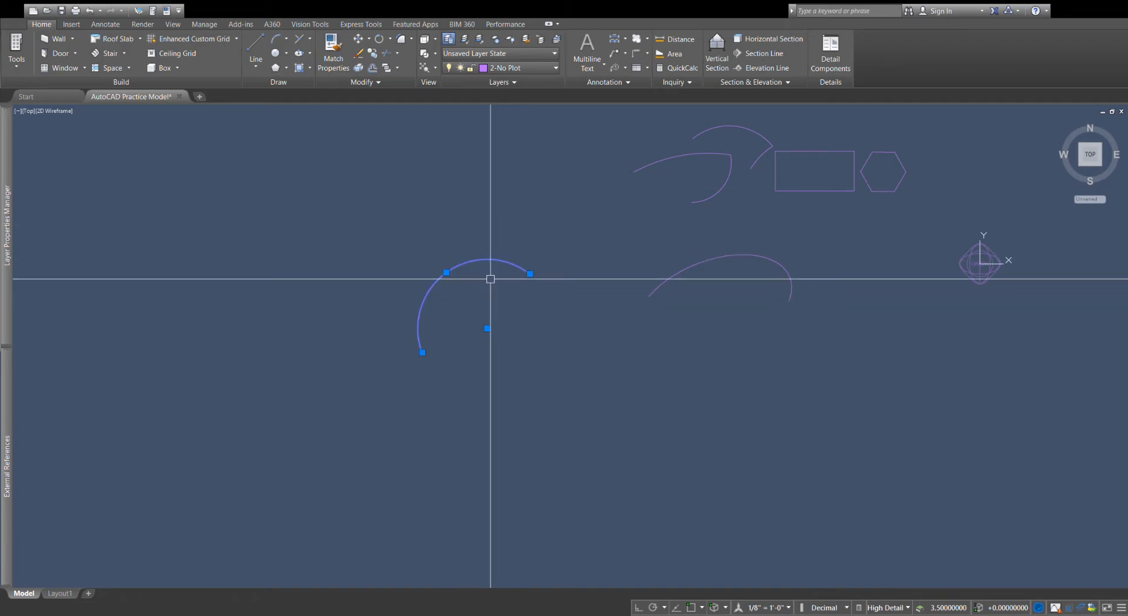
pyautogui.click(530, 274)
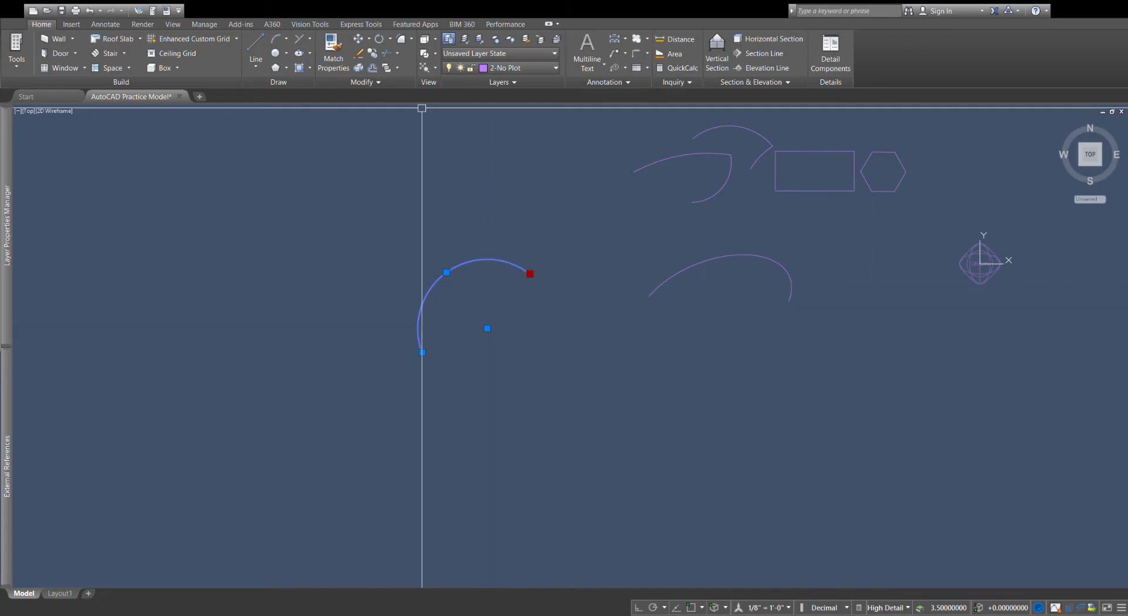
# Try to slide the elliptical arc's left endpoint around the lower side of the ellipse.
pyautogui.scroll(2, 776, 270)
pyautogui.click(616, 247)
pyautogui.scroll(-1, 704, 219)
pyautogui.scroll(2, 676, 333)
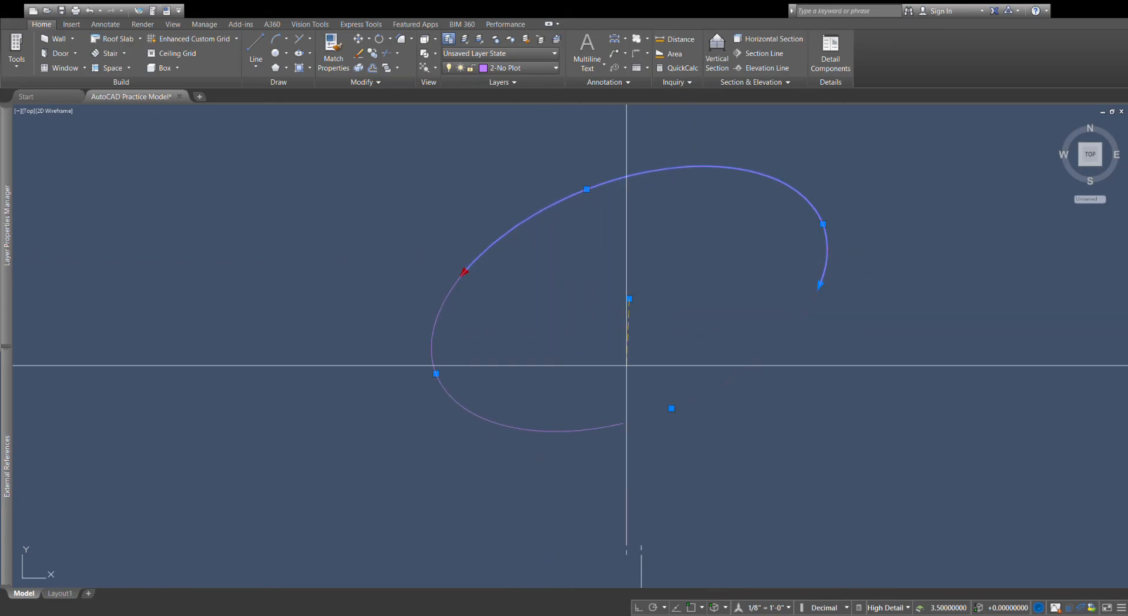
pyautogui.press('Escape')
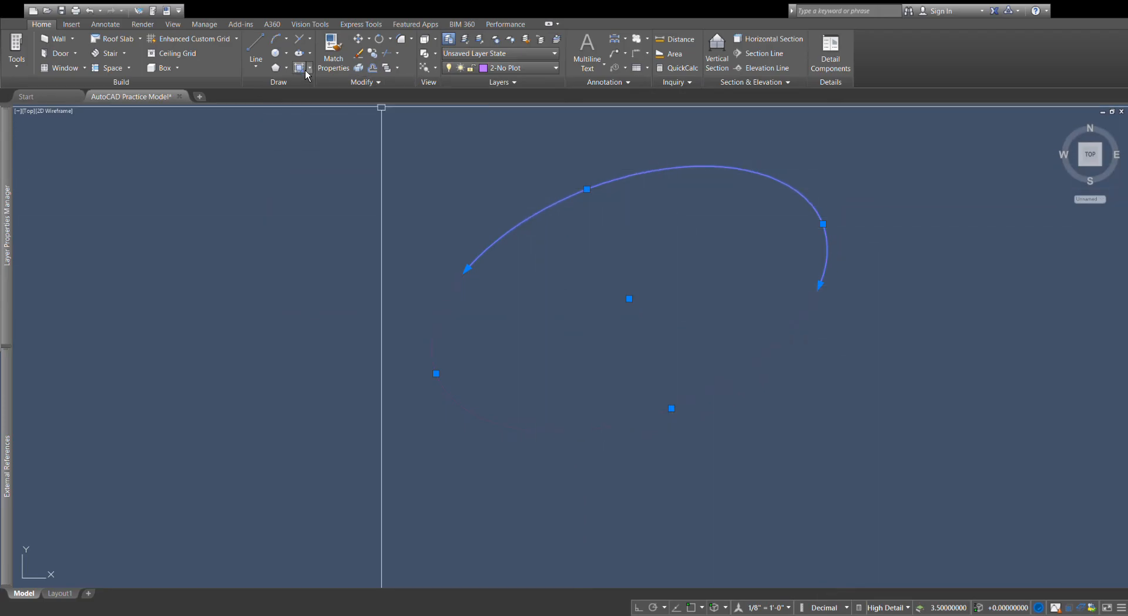
# Delete the selected elliptical arc from the drawing.
pyautogui.click(363, 56)
pyautogui.scroll(-3, 526, 448)
pyautogui.scroll(4, 606, 311)
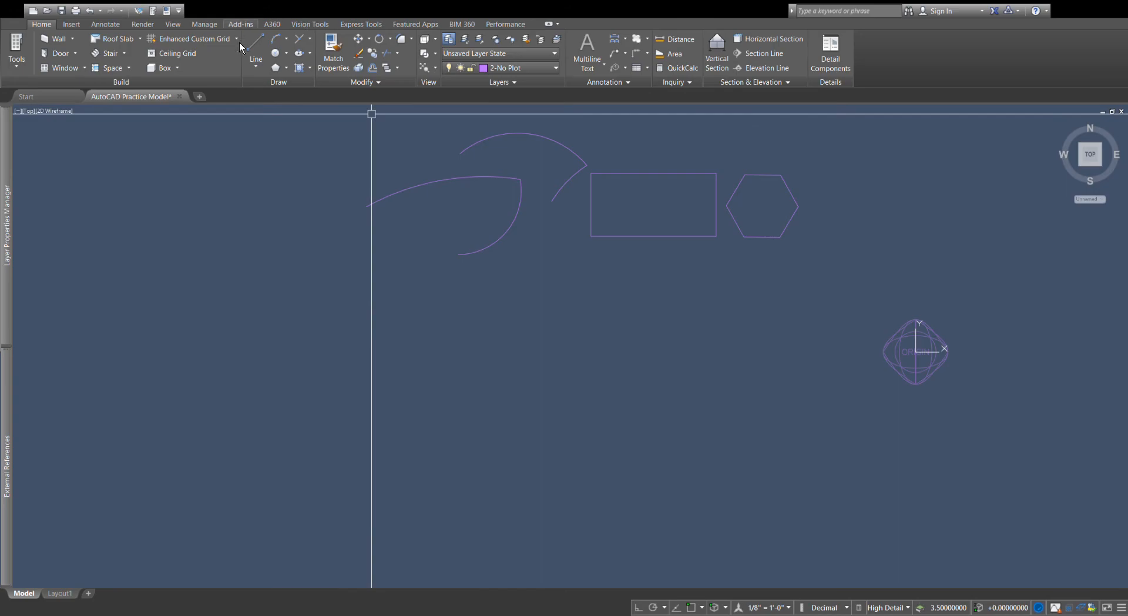
# Draw a slanted line through the rectangle's top and bottom edges and trim away the rectangle's part left of it.
pyautogui.click(635, 140)
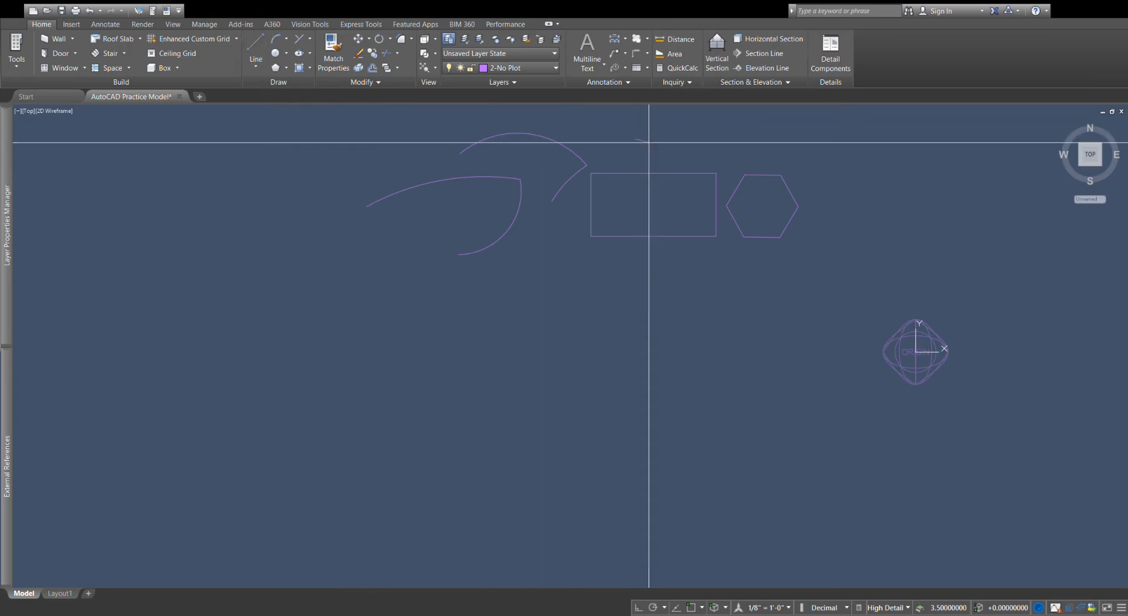
pyautogui.click(667, 284)
pyautogui.press('Escape')
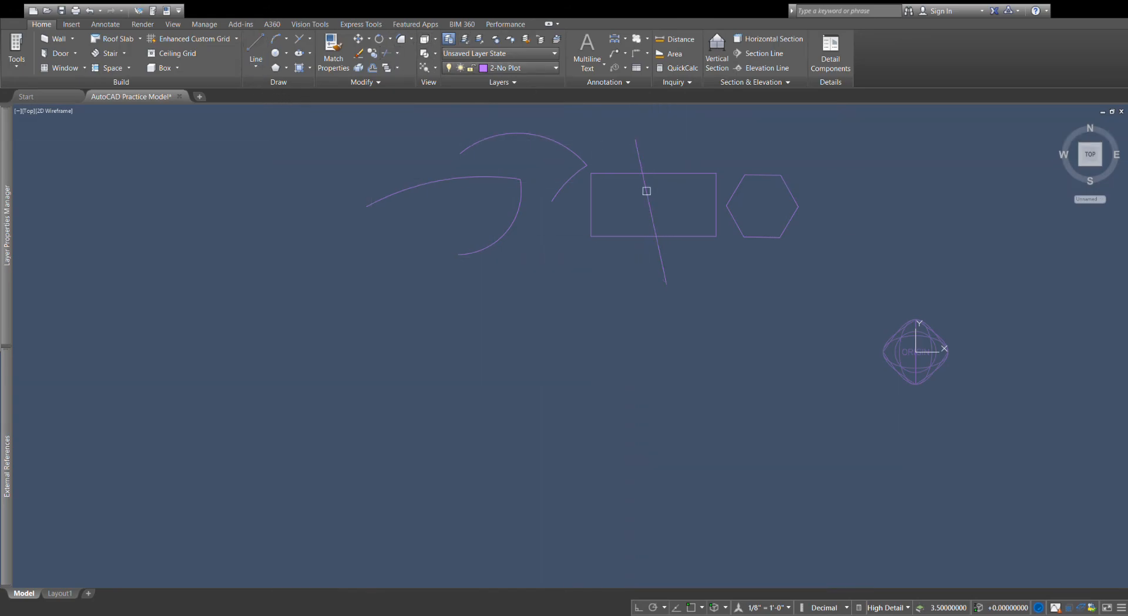
pyautogui.click(670, 173)
pyautogui.press('Escape')
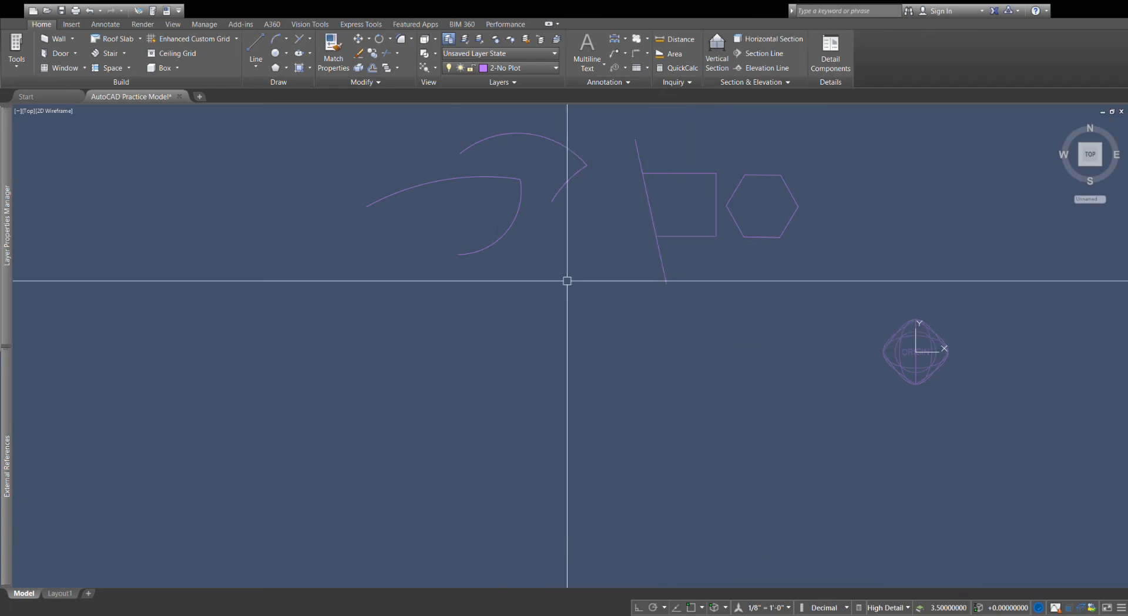
# Select the two arc polylines and move them slightly right and down, toward the slanted line.
pyautogui.click(600, 221)
pyautogui.click(484, 209)
pyautogui.click(532, 179)
pyautogui.moveTo(523, 184); pyautogui.dragTo(584, 199)
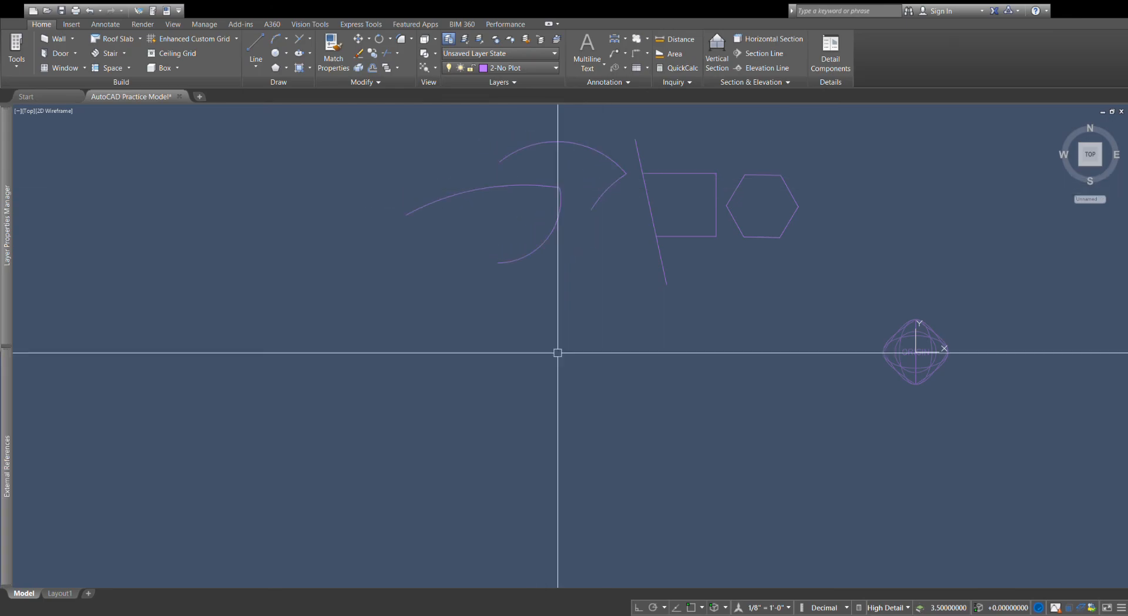